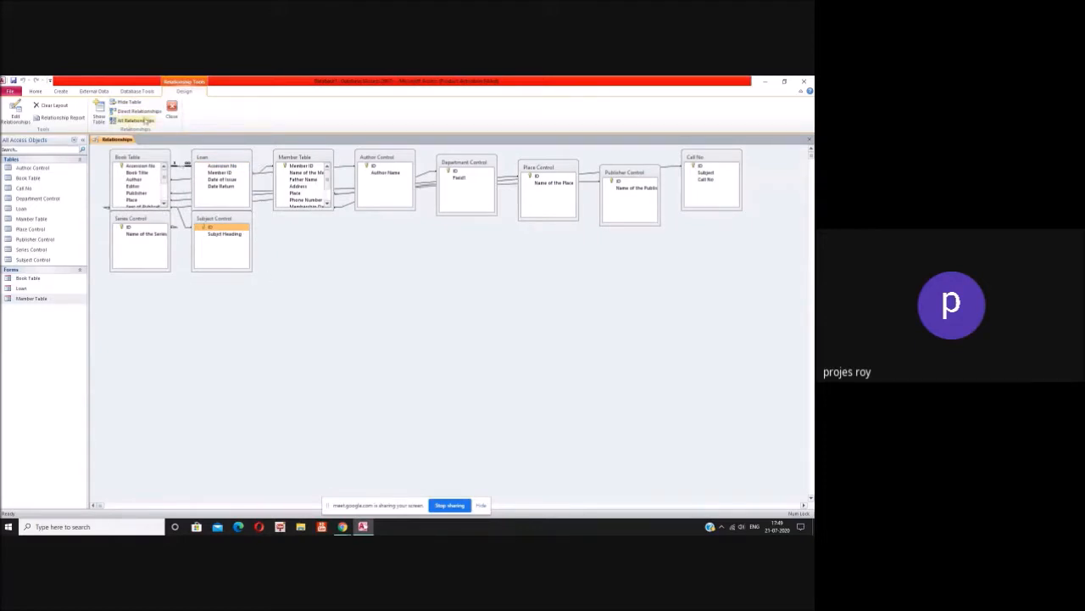
Step: Move the Series Control and Subject Control tables lower in the relationships diagram, then save the layout and close it
{"action": "left_click", "coordinate": [236, 231]}
{"action": "left_click_drag", "start_coordinate": [140, 272], "coordinate": [140, 278]}
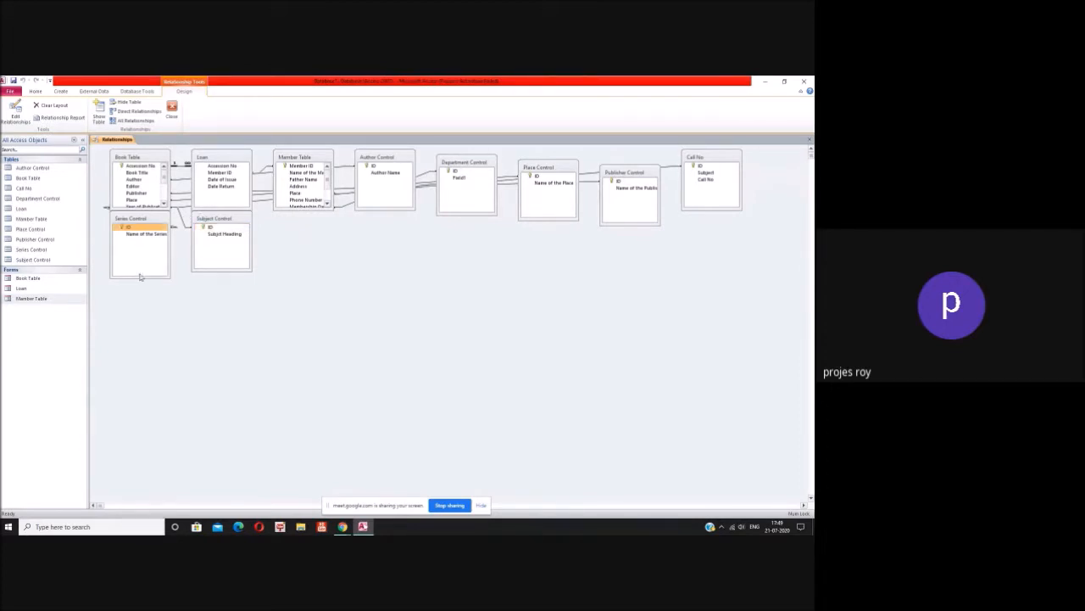
{"action": "left_click_drag", "start_coordinate": [151, 218], "coordinate": [146, 265]}
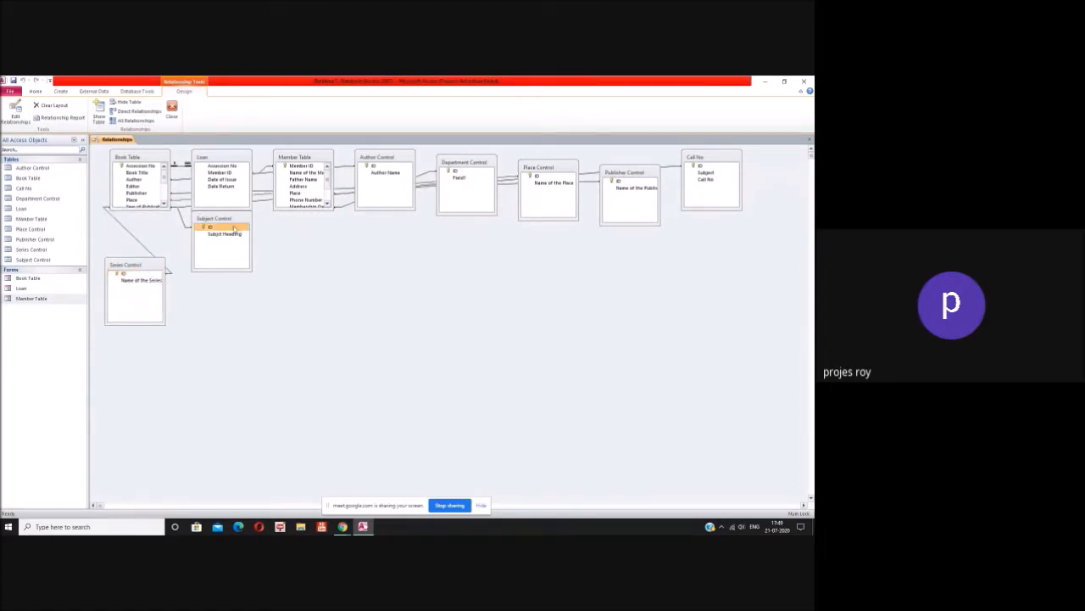
{"action": "left_click_drag", "start_coordinate": [234, 221], "coordinate": [235, 280]}
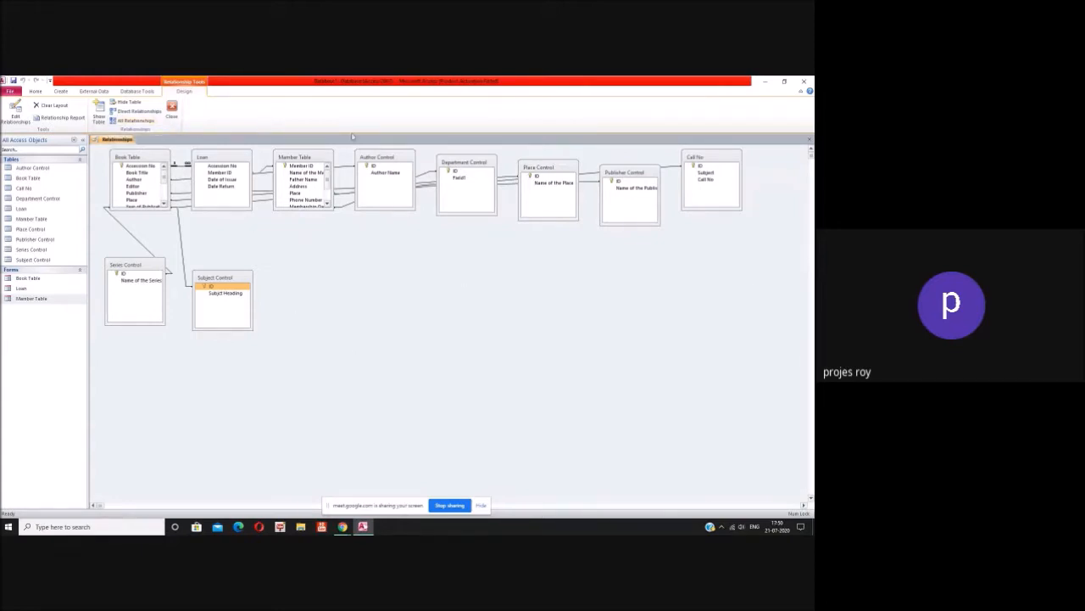
{"action": "left_click", "coordinate": [810, 143]}
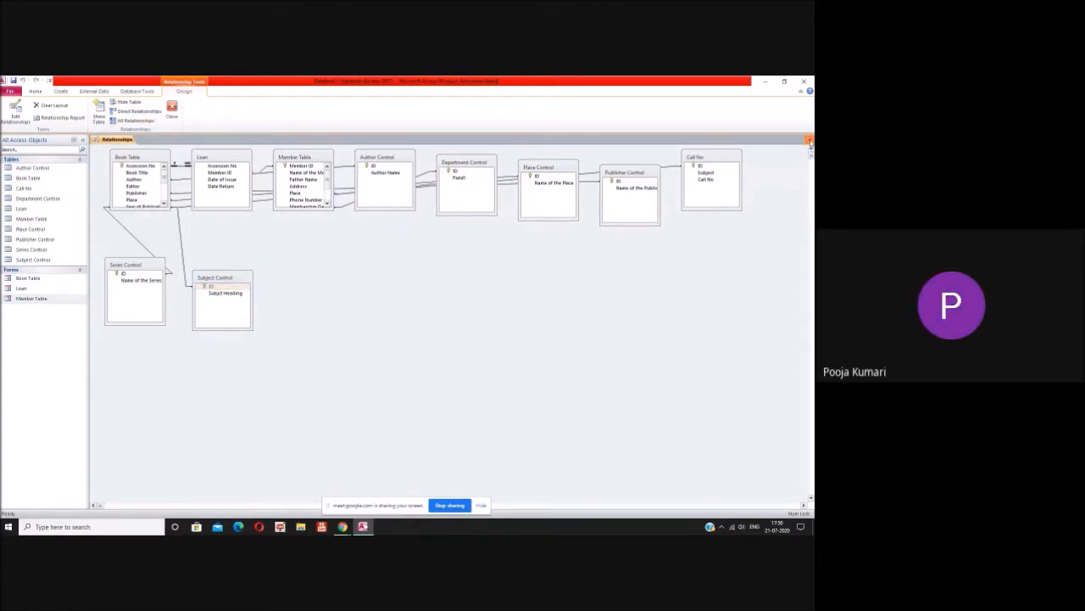
{"action": "left_click", "coordinate": [811, 143]}
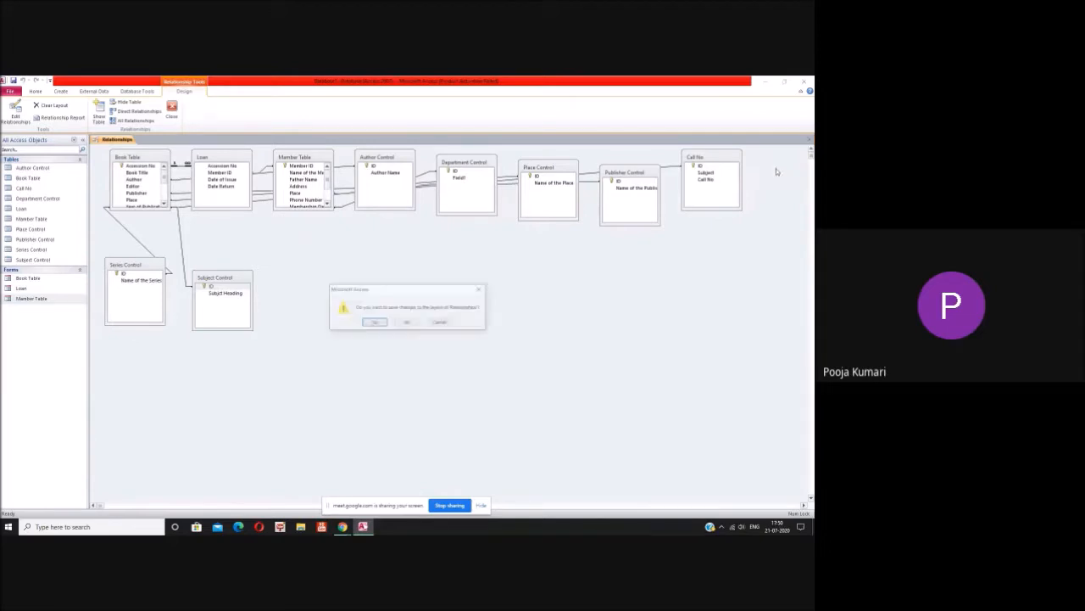
{"action": "left_click", "coordinate": [374, 323]}
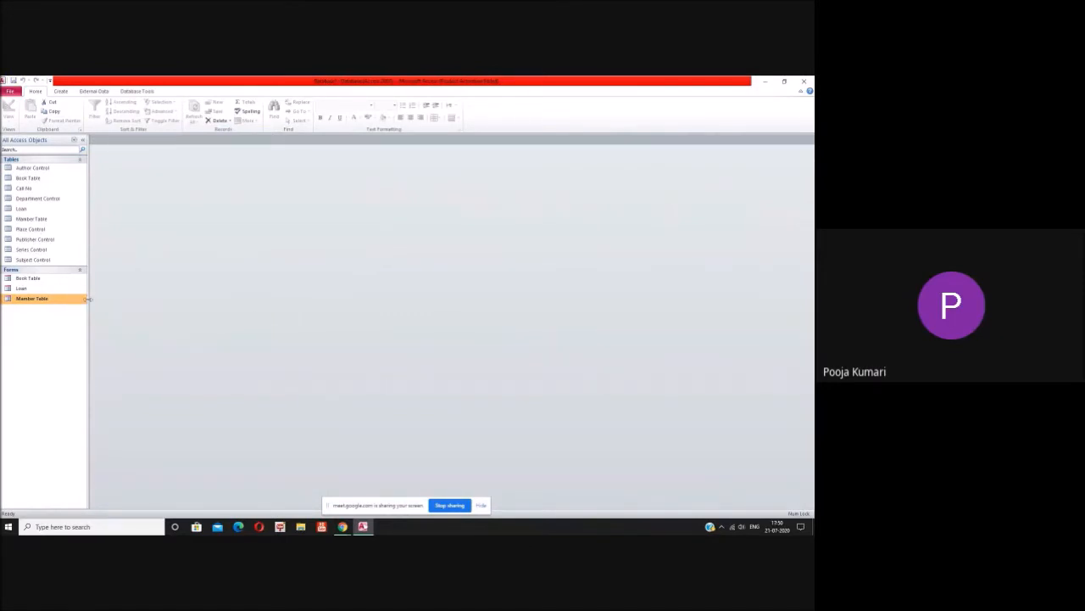
Step: Review the Book Table, Member Table and Loan forms one after another, closing each
{"action": "double_click", "coordinate": [39, 280]}
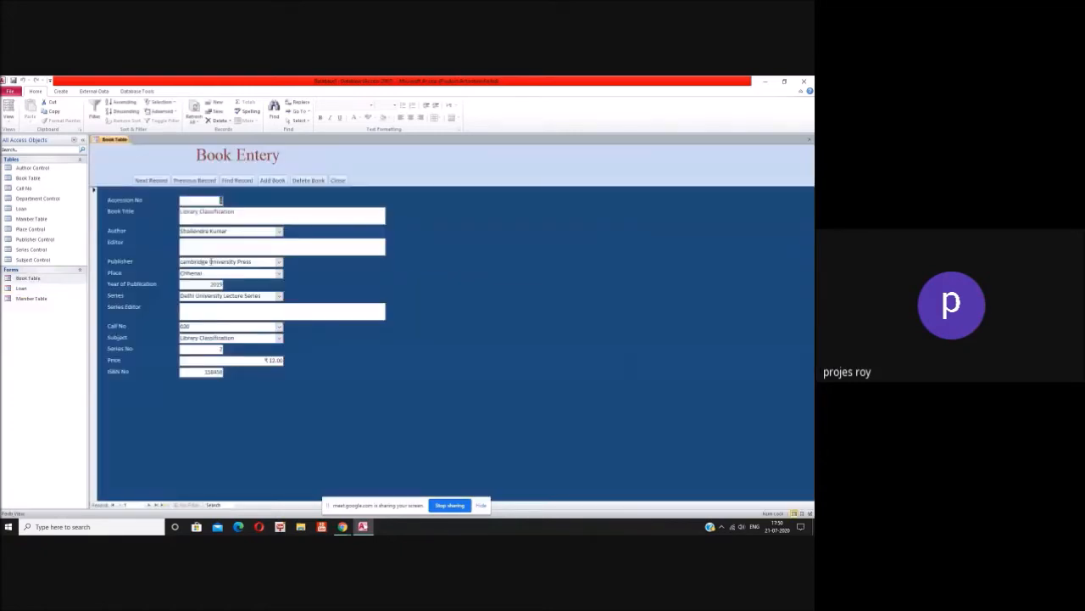
{"action": "left_click", "coordinate": [338, 181]}
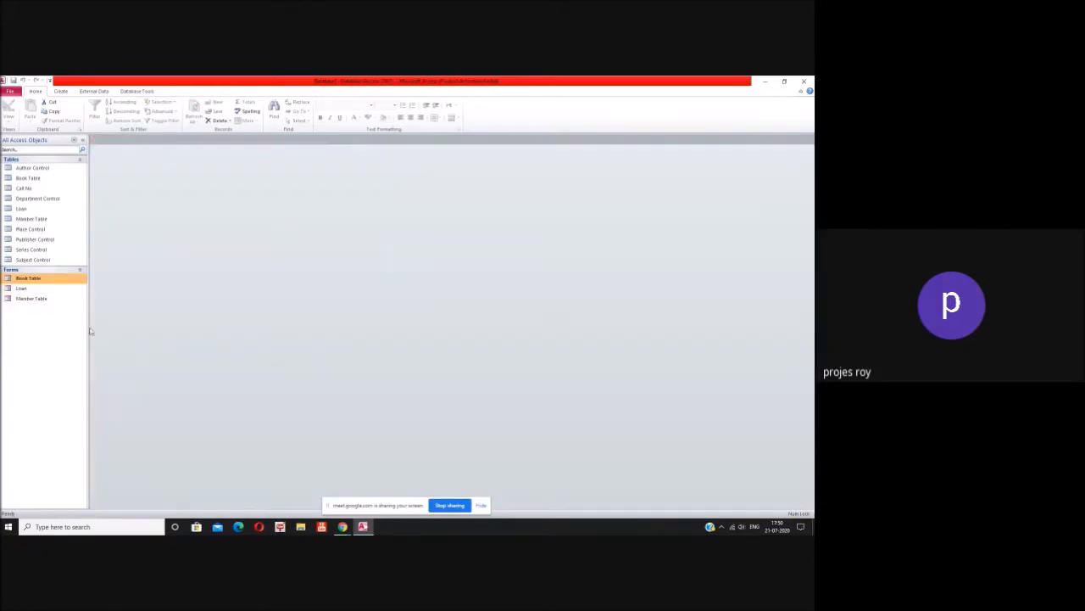
{"action": "double_click", "coordinate": [34, 298]}
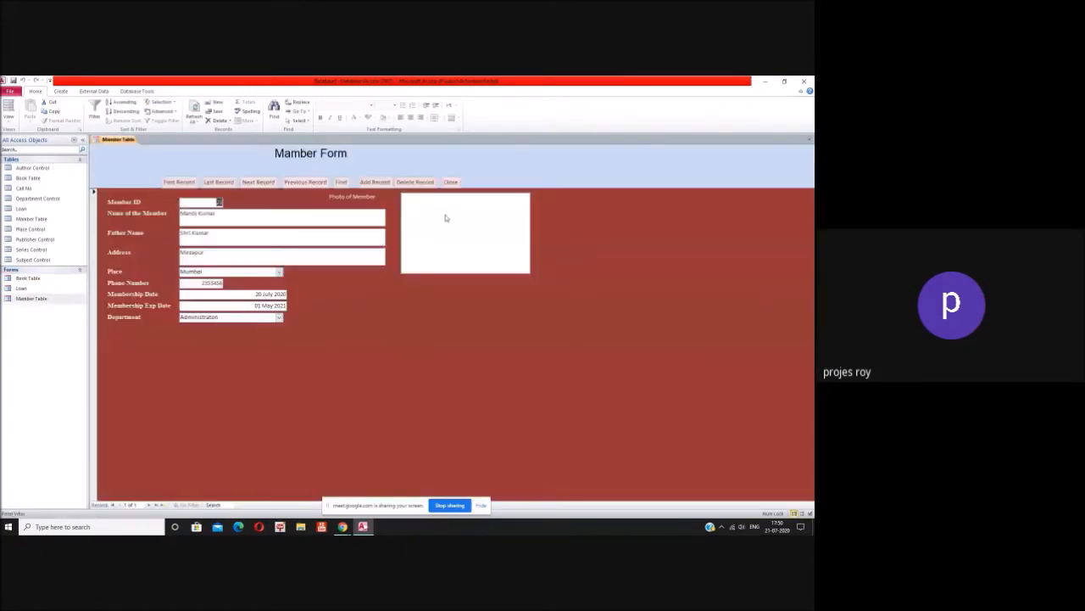
{"action": "left_click", "coordinate": [450, 182]}
{"action": "left_click", "coordinate": [34, 289]}
{"action": "double_click", "coordinate": [34, 289]}
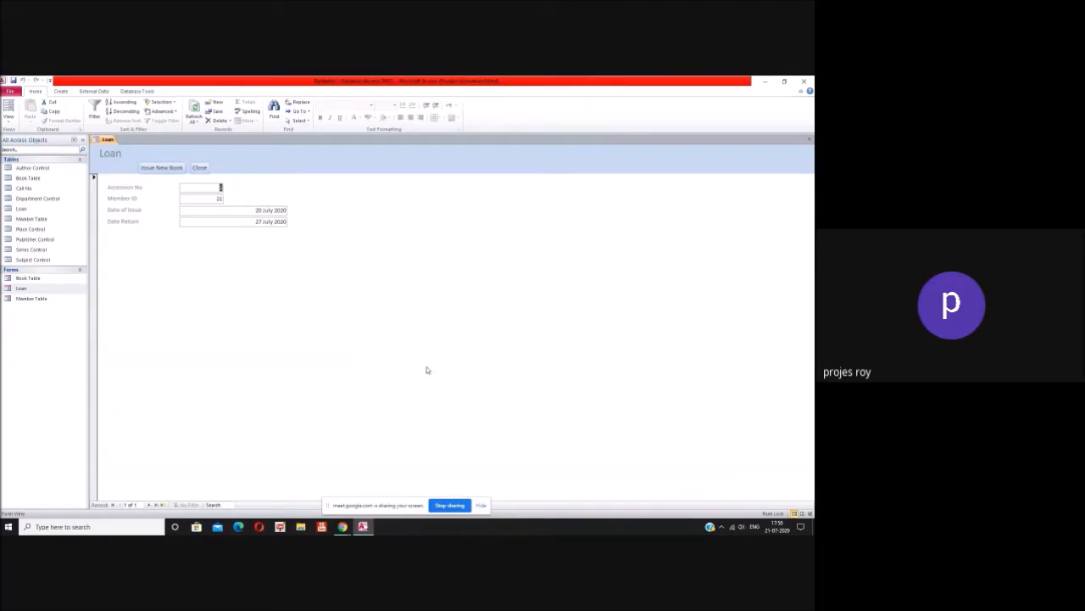
{"action": "left_click", "coordinate": [810, 141]}
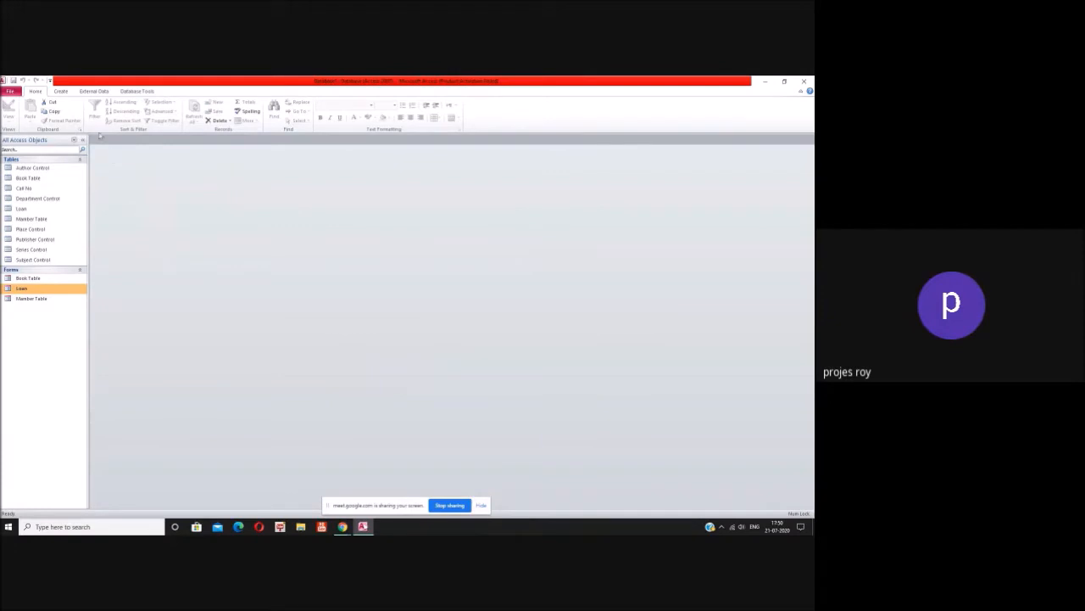
Step: Create a new query in design view containing the Book Table, Loan and Member Table tables
{"action": "left_click", "coordinate": [61, 94]}
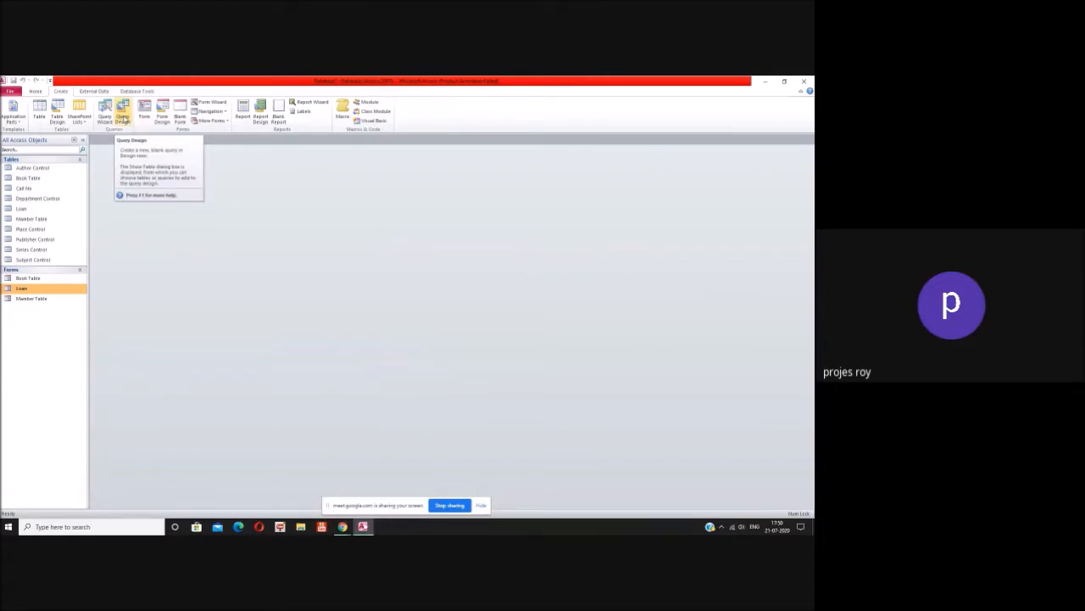
{"action": "left_click", "coordinate": [123, 118]}
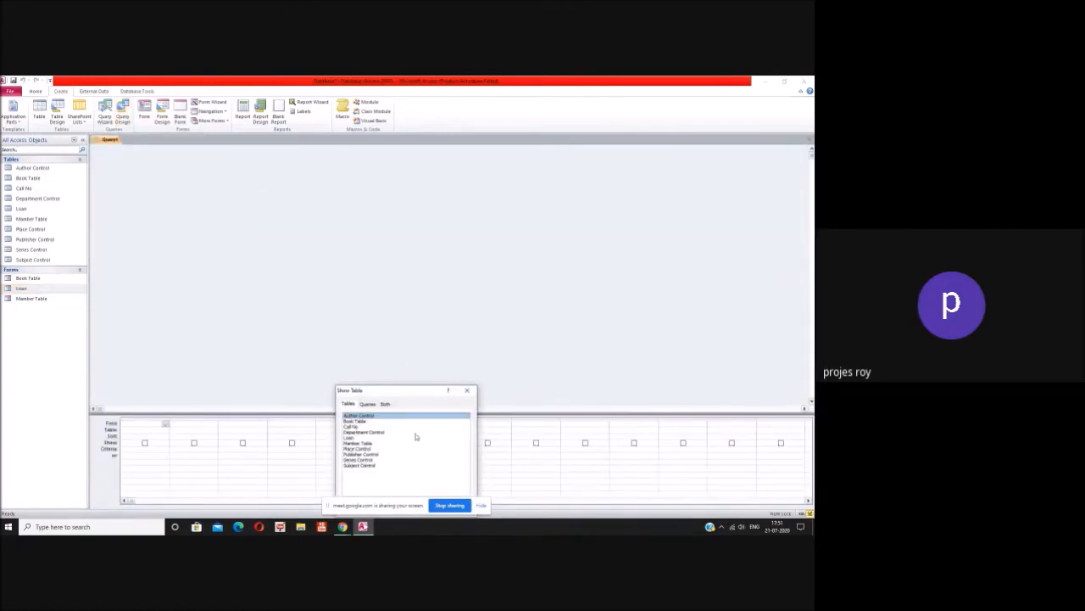
{"action": "left_click_drag", "start_coordinate": [410, 391], "coordinate": [420, 282]}
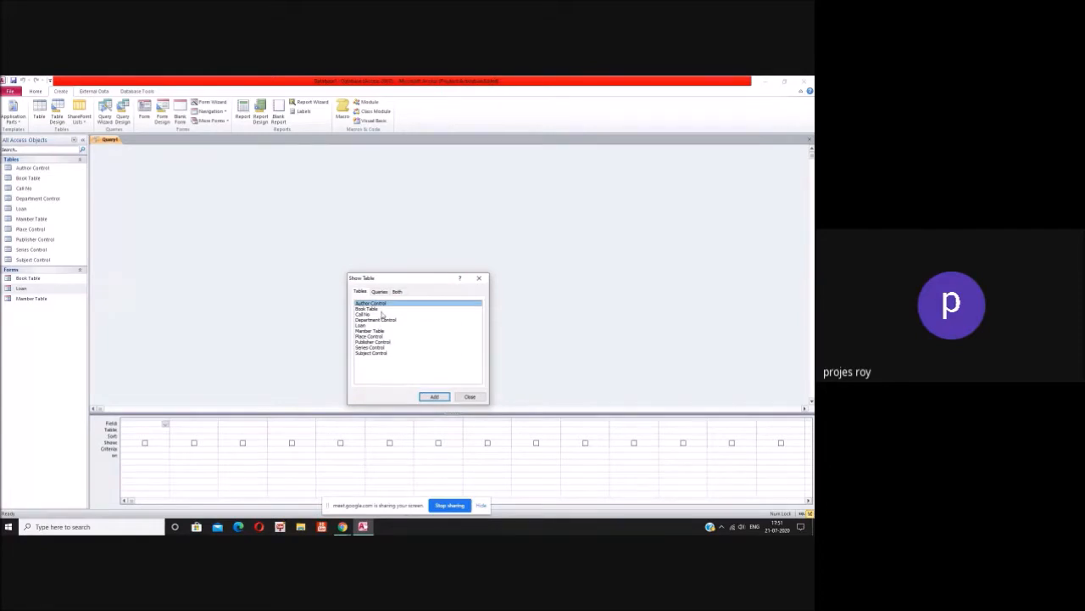
{"action": "left_click", "coordinate": [381, 308]}
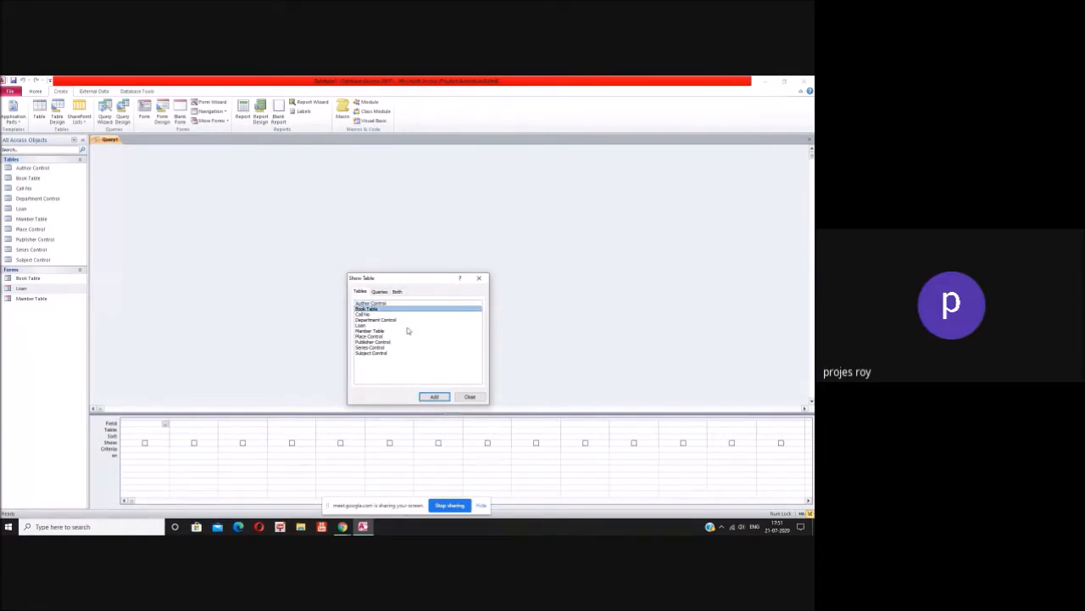
{"action": "left_click", "coordinate": [433, 397]}
{"action": "left_click", "coordinate": [365, 326]}
{"action": "left_click", "coordinate": [433, 396]}
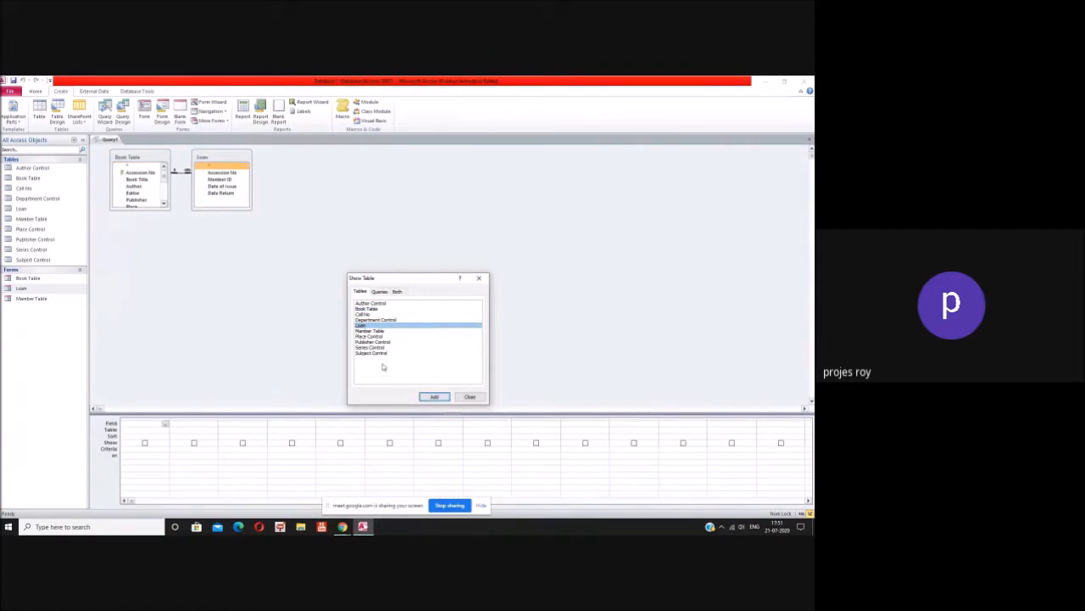
{"action": "left_click", "coordinate": [372, 331]}
{"action": "left_click", "coordinate": [433, 397]}
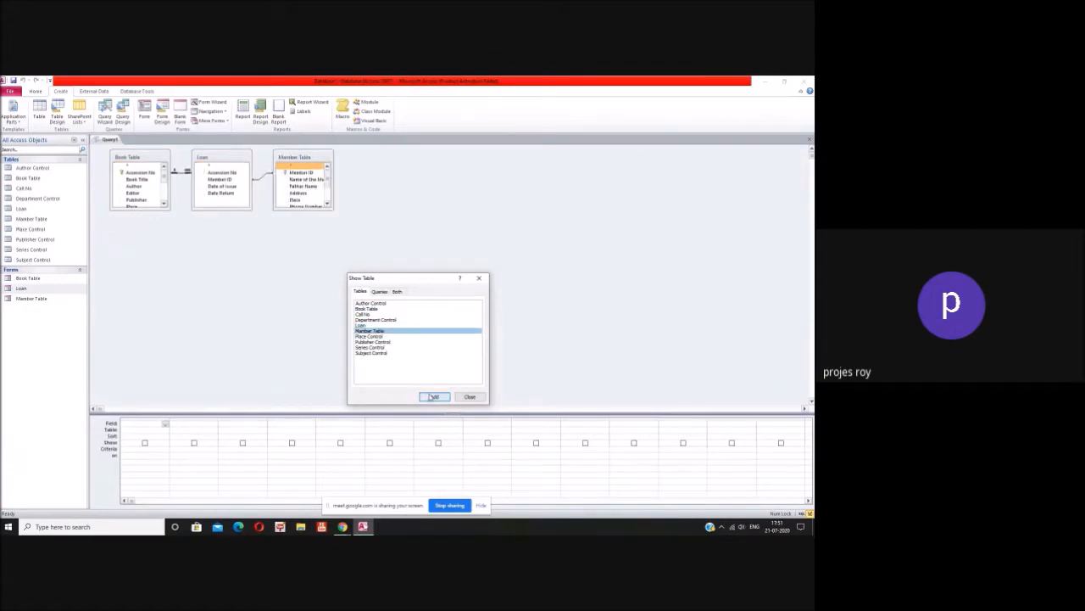
{"action": "left_click", "coordinate": [470, 397]}
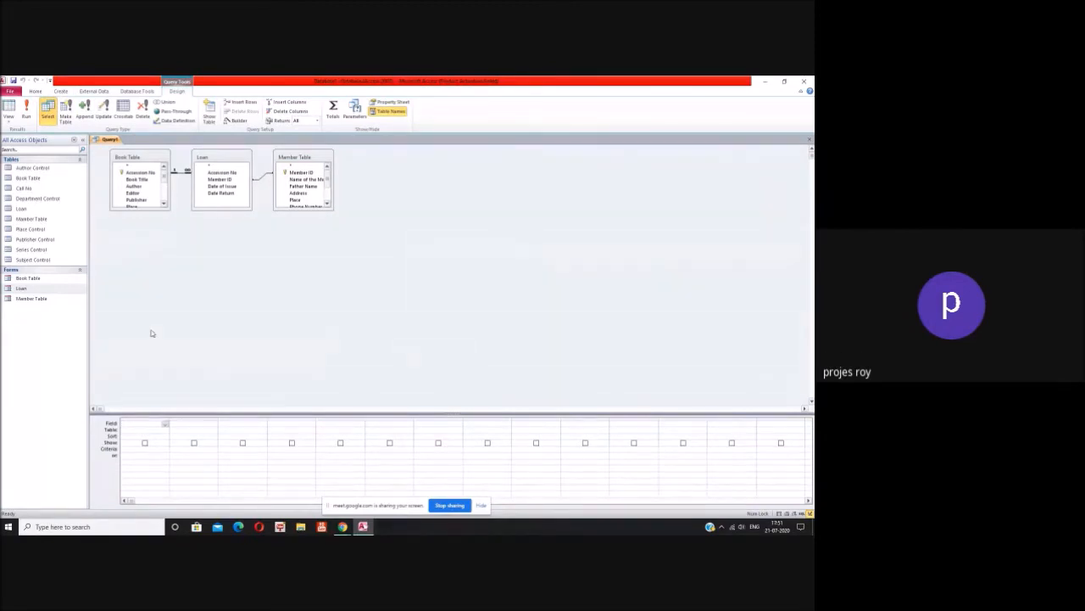
Step: Add the Accession No, Book Title and Author fields from Book Table to the query
{"action": "left_click", "coordinate": [127, 186]}
{"action": "left_click", "coordinate": [138, 173]}
{"action": "double_click", "coordinate": [138, 173]}
{"action": "left_click", "coordinate": [140, 180]}
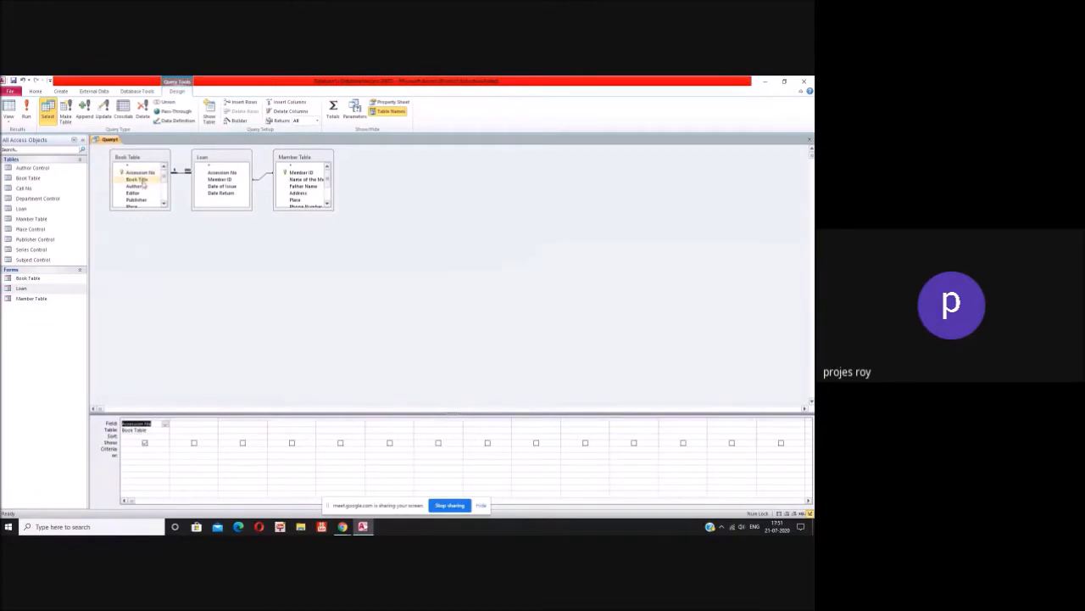
{"action": "double_click", "coordinate": [142, 180]}
{"action": "left_click", "coordinate": [142, 187]}
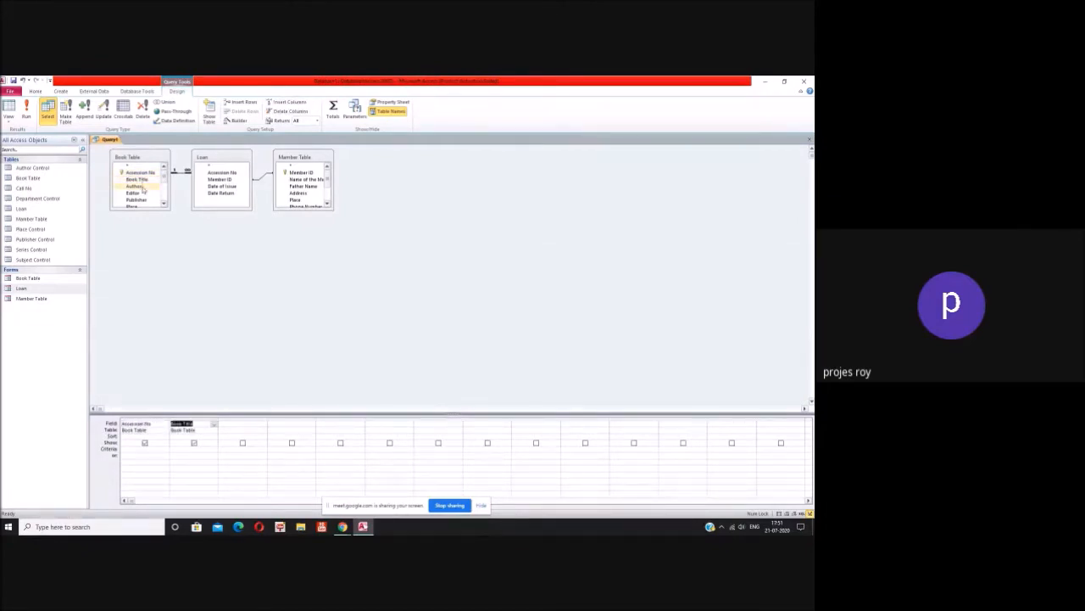
{"action": "double_click", "coordinate": [142, 188]}
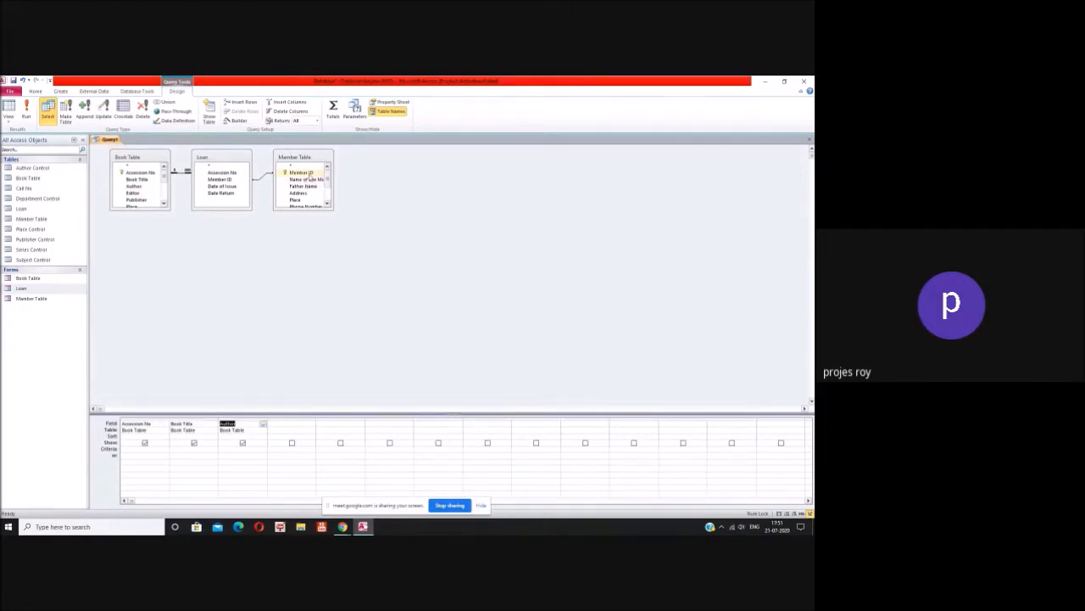
Step: Add Member ID and Name of the Member from Member Table and Date Return from Loan to the query
{"action": "double_click", "coordinate": [302, 172]}
{"action": "double_click", "coordinate": [305, 179]}
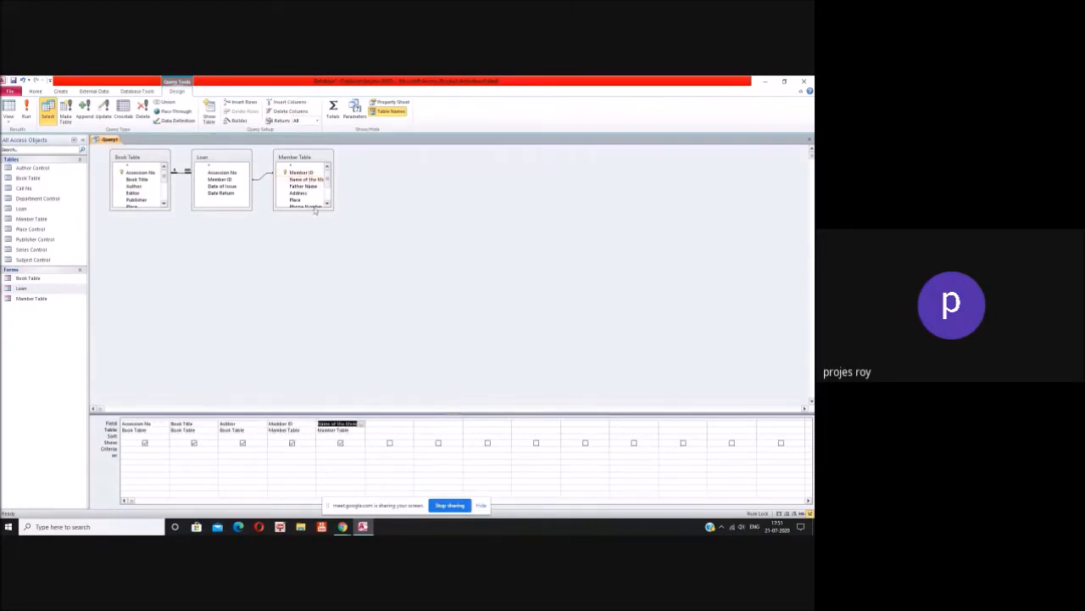
{"action": "double_click", "coordinate": [222, 193]}
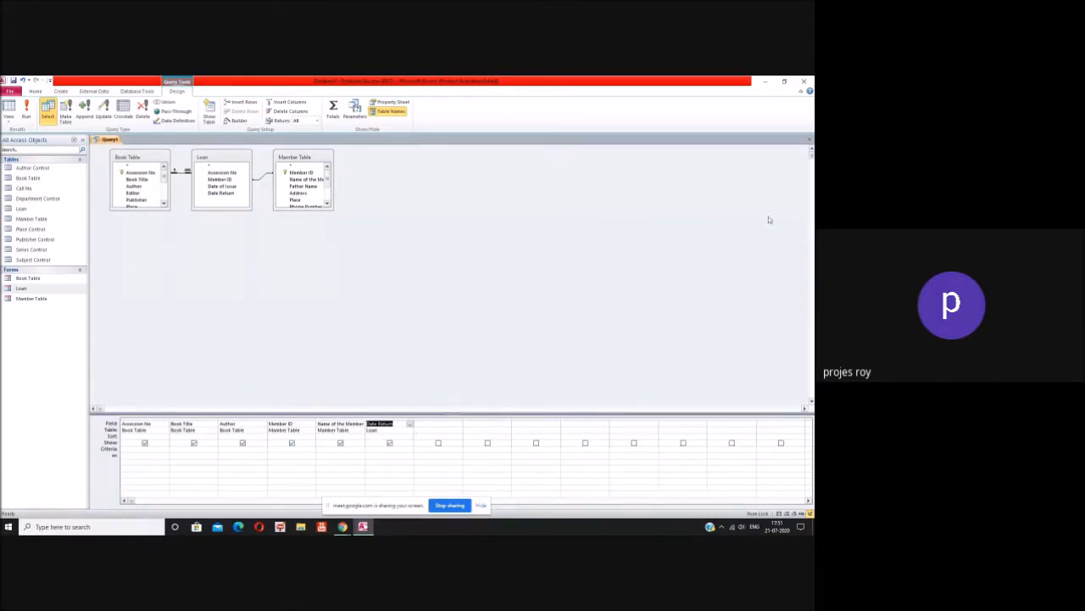
Step: Close the query design and save it under the name Book Issue Q
{"action": "left_click", "coordinate": [810, 141]}
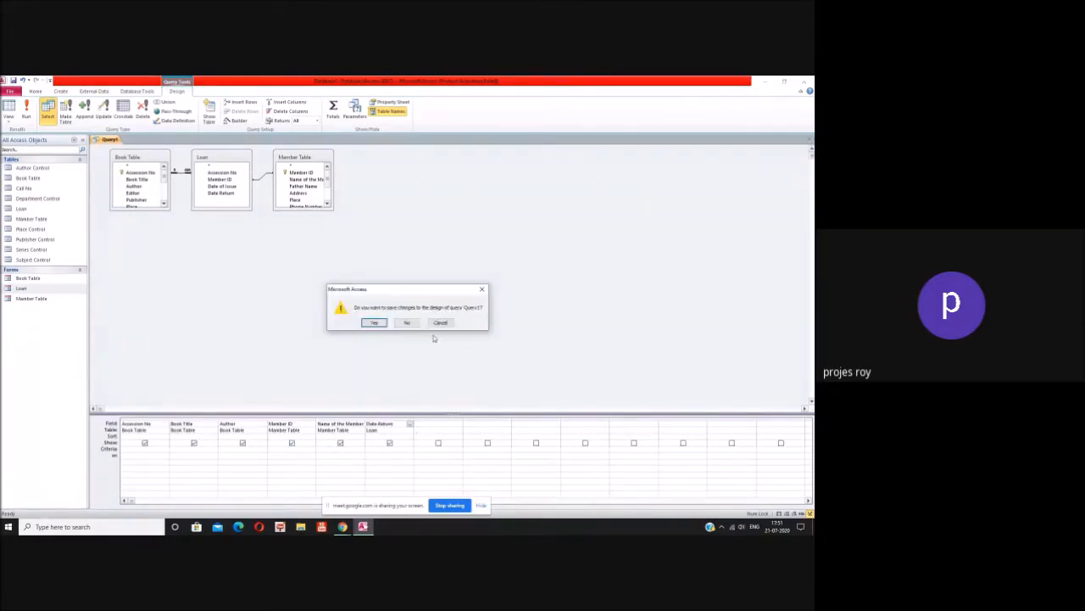
{"action": "left_click", "coordinate": [375, 323]}
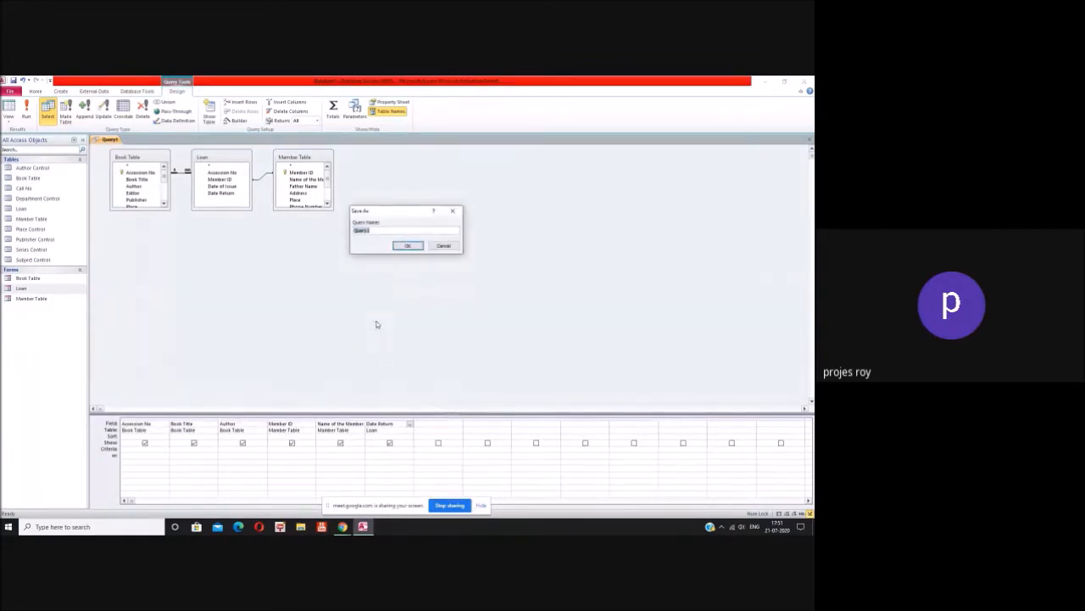
{"action": "type", "text": "Book Issue Q"}
{"action": "left_click", "coordinate": [407, 246]}
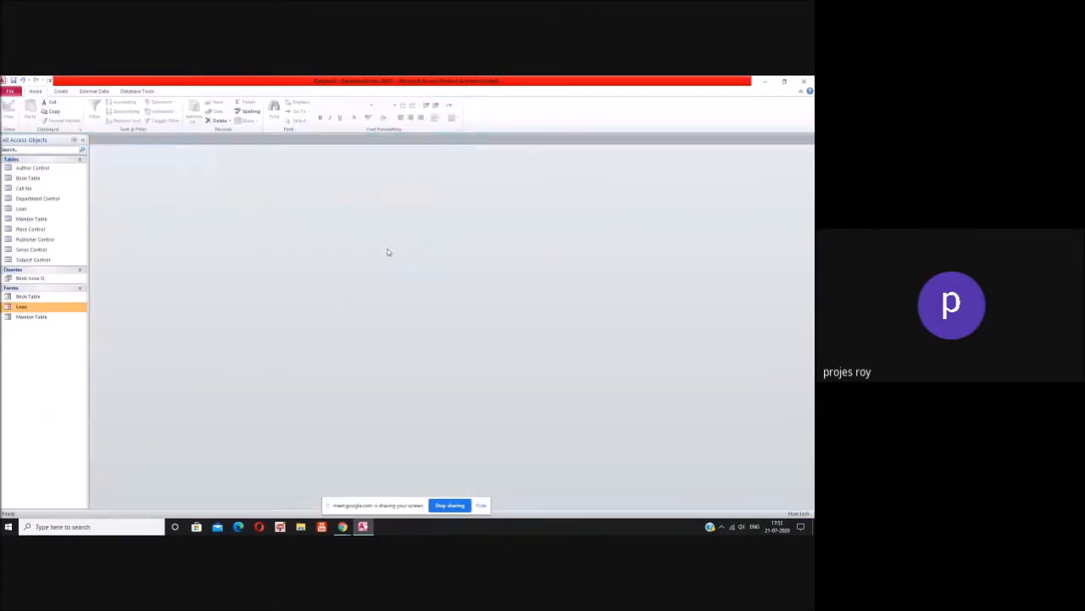
Step: Open the Book Issue Q query, widen its Book Title, Author and member name columns, and close it with the layout saved
{"action": "double_click", "coordinate": [47, 280]}
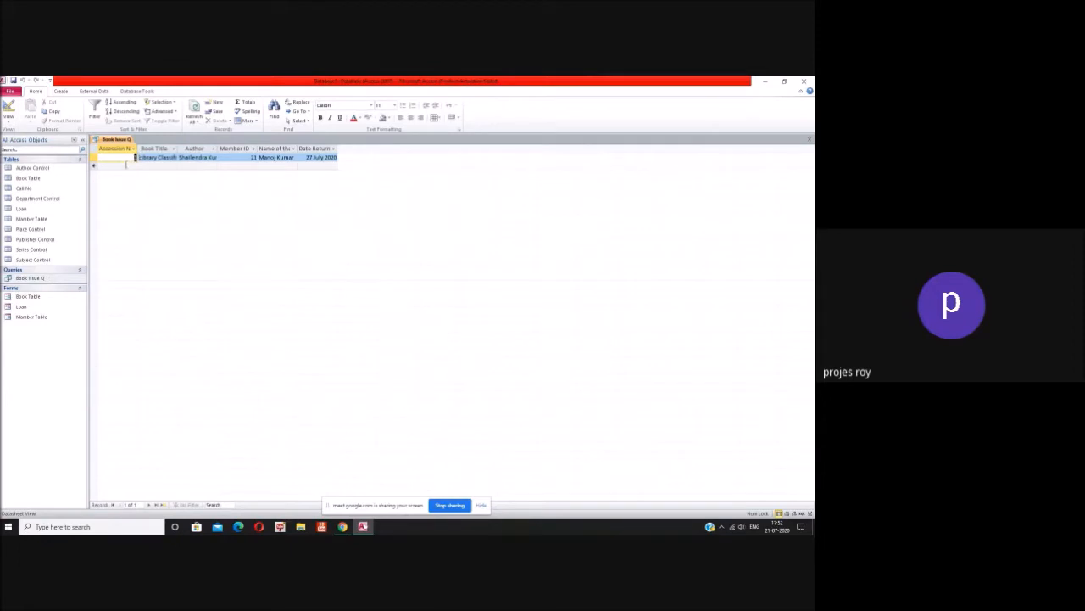
{"action": "left_click_drag", "start_coordinate": [170, 151], "coordinate": [258, 151]}
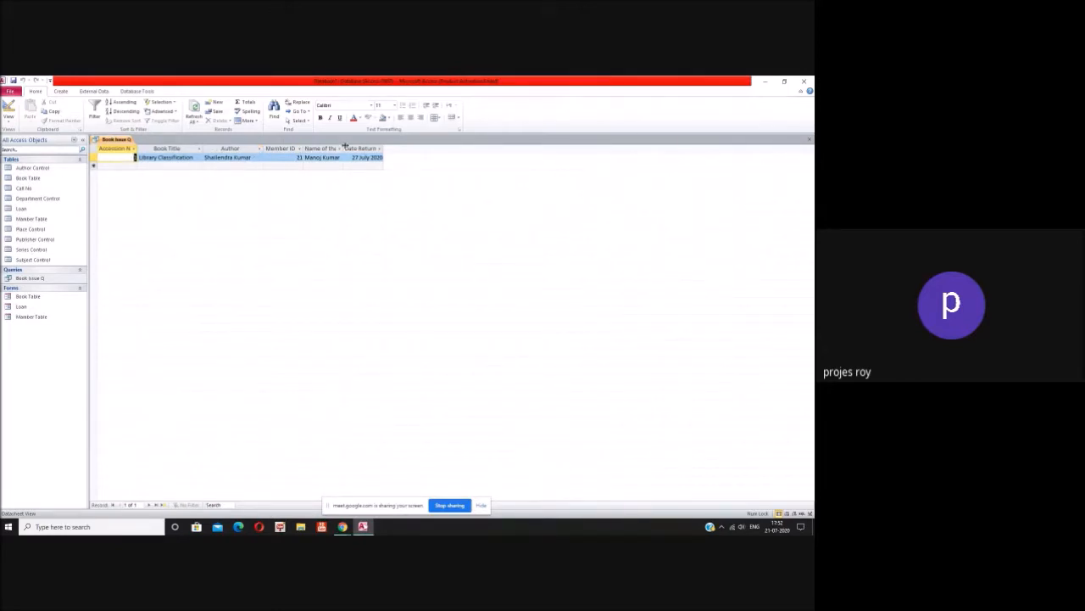
{"action": "left_click_drag", "start_coordinate": [346, 146], "coordinate": [357, 147]}
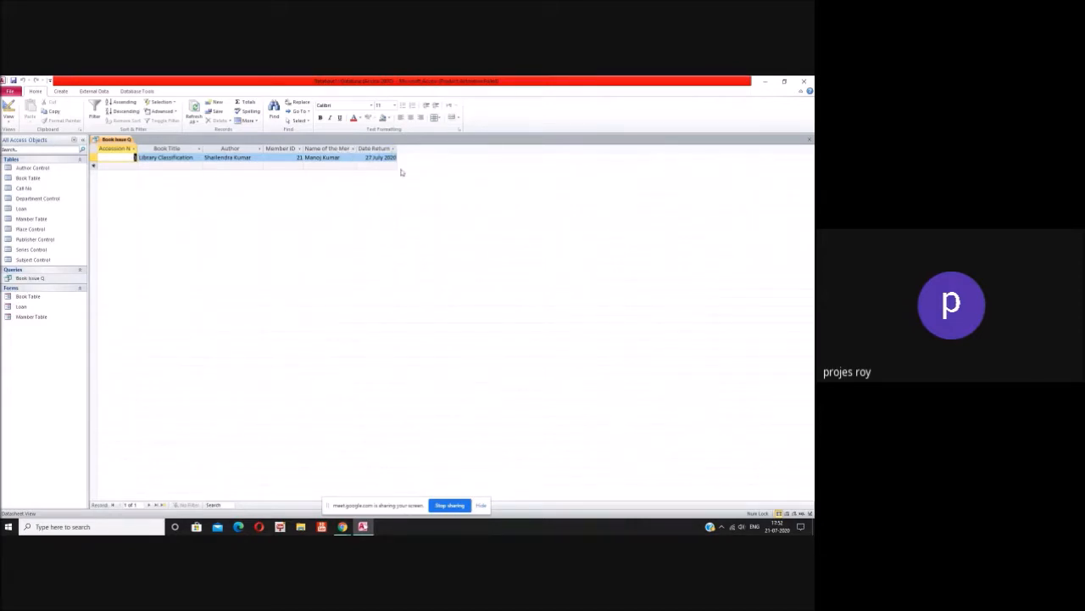
{"action": "left_click", "coordinate": [809, 141]}
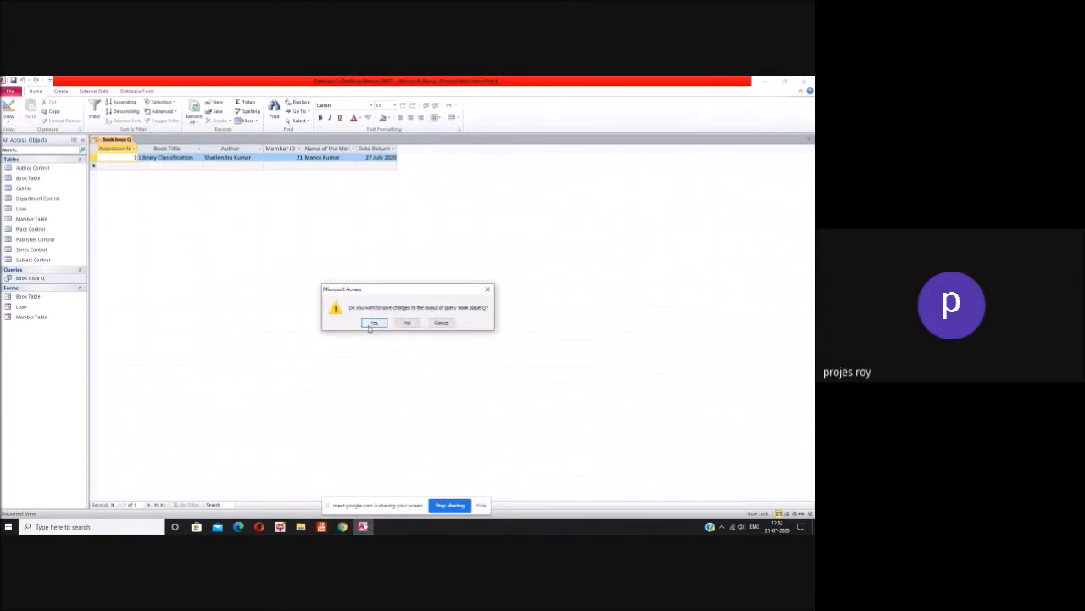
{"action": "left_click", "coordinate": [373, 323]}
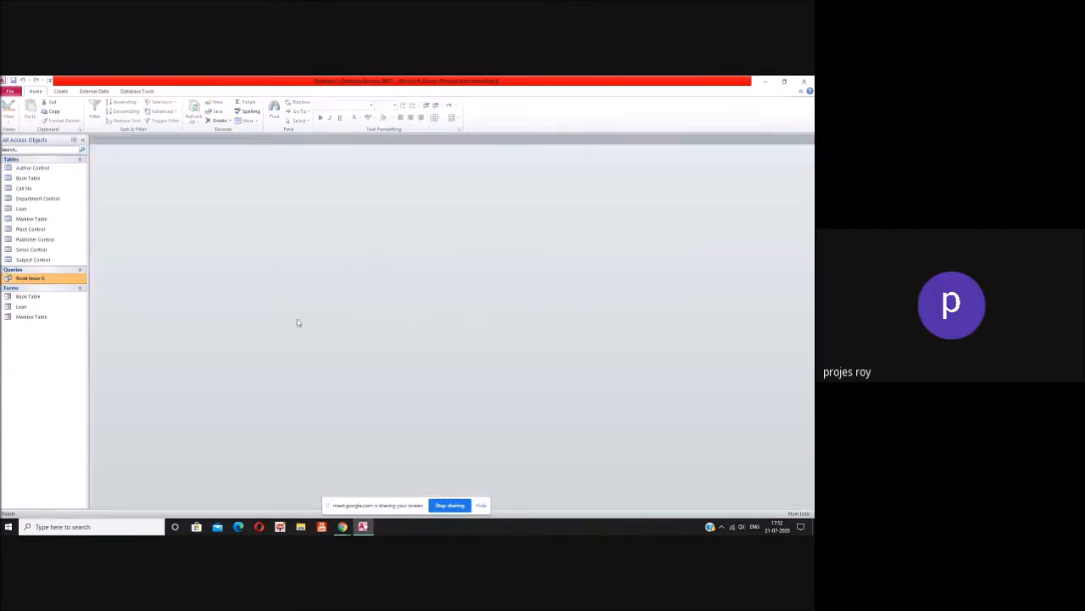
Step: Open the Loan and Member Table forms and browse to the last and first member records
{"action": "double_click", "coordinate": [21, 306]}
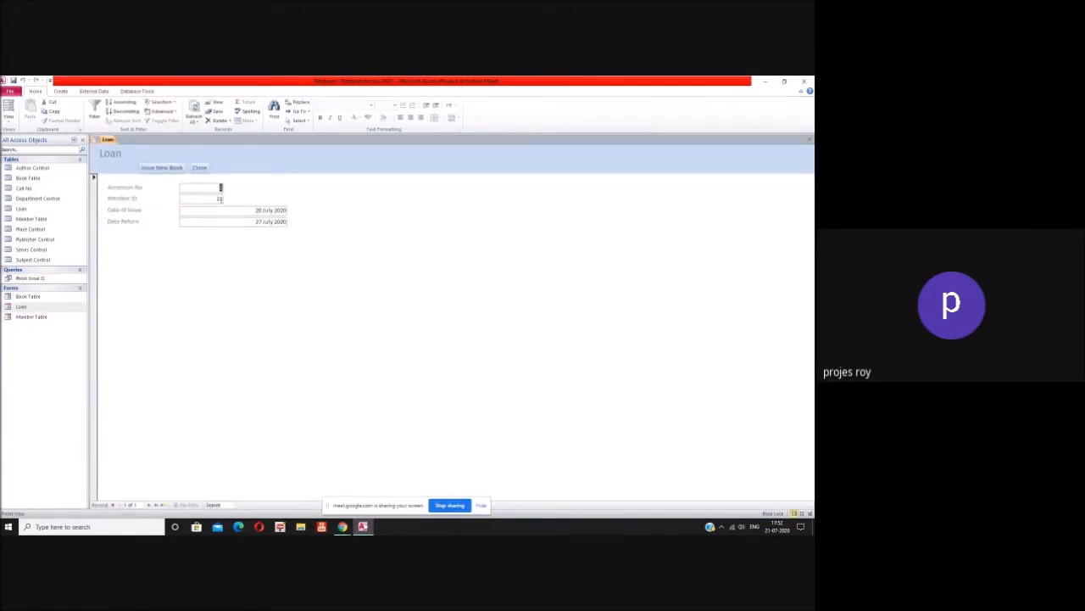
{"action": "double_click", "coordinate": [38, 317]}
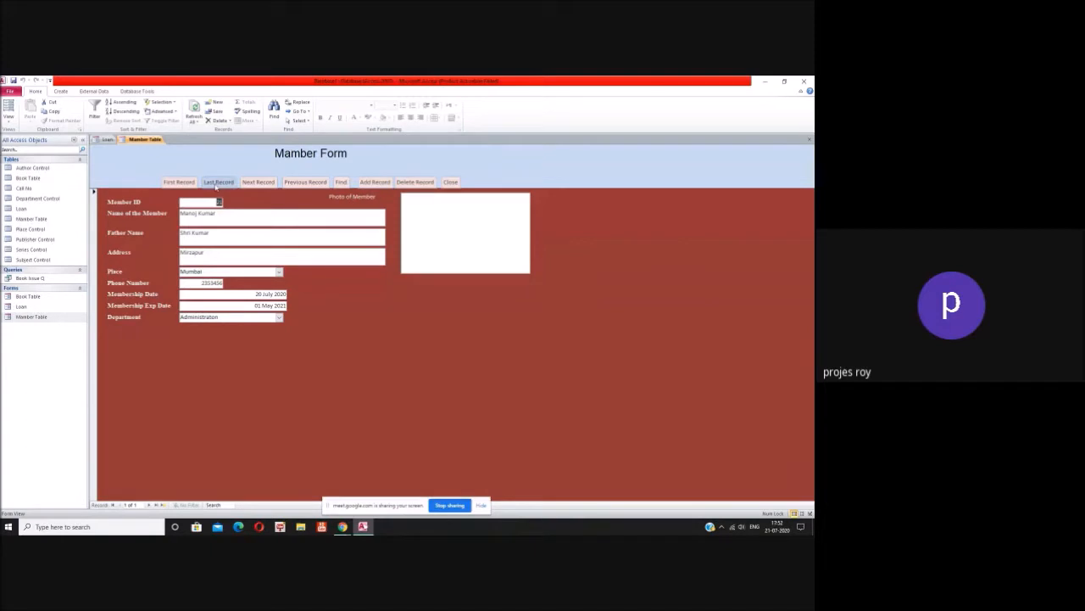
{"action": "left_click", "coordinate": [215, 183]}
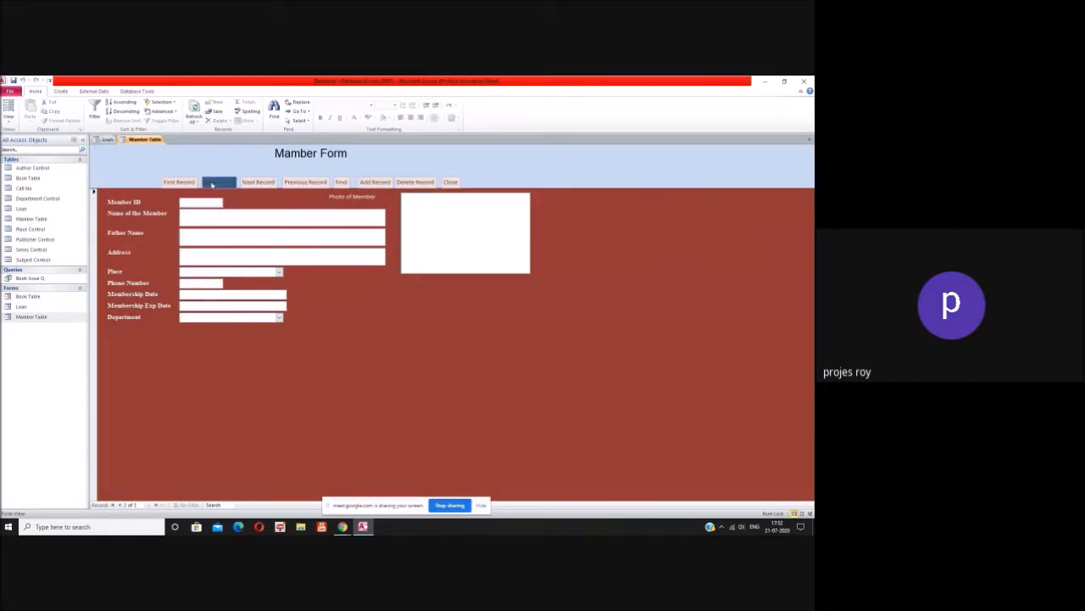
{"action": "left_click", "coordinate": [180, 182]}
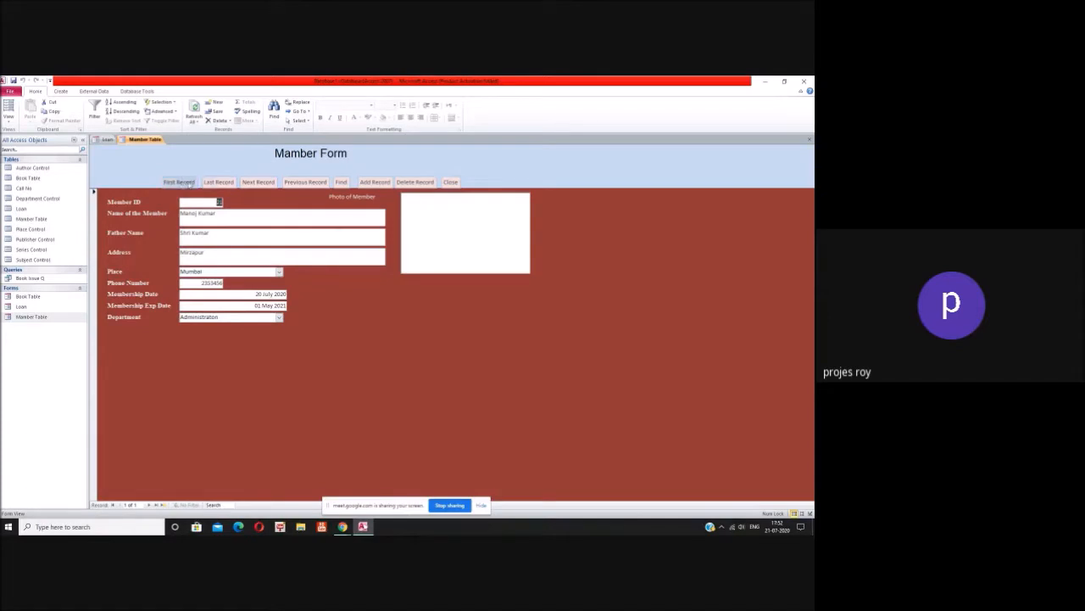
Step: Add a new record in the Member Form with the member's ID, name and address, and choose Ghaziabad as the Place
{"action": "left_click", "coordinate": [254, 183]}
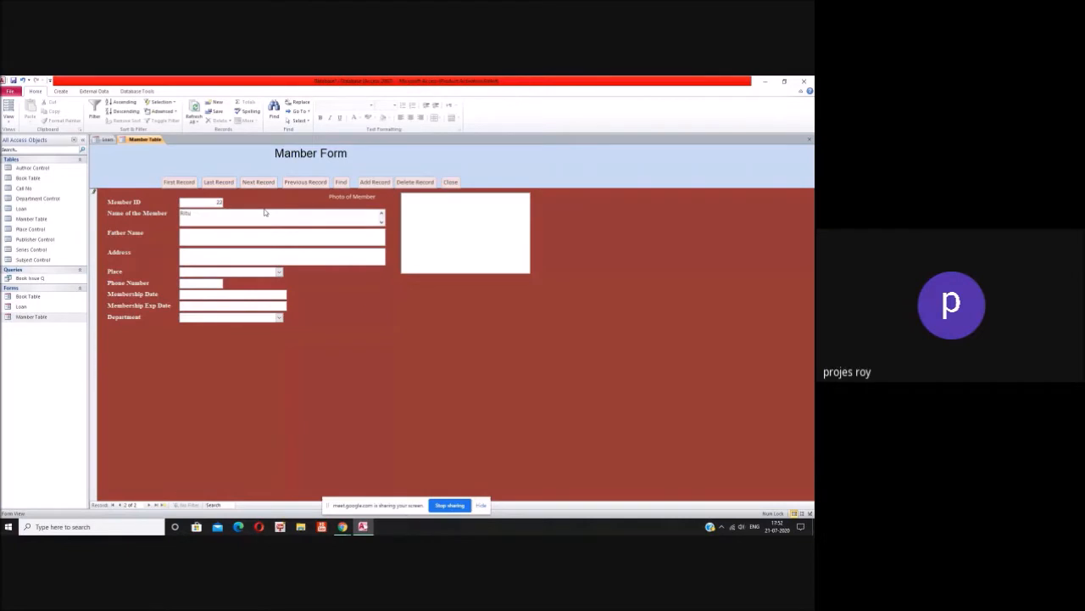
{"action": "left_click", "coordinate": [275, 235]}
{"action": "left_click", "coordinate": [243, 253]}
{"action": "left_click", "coordinate": [279, 273]}
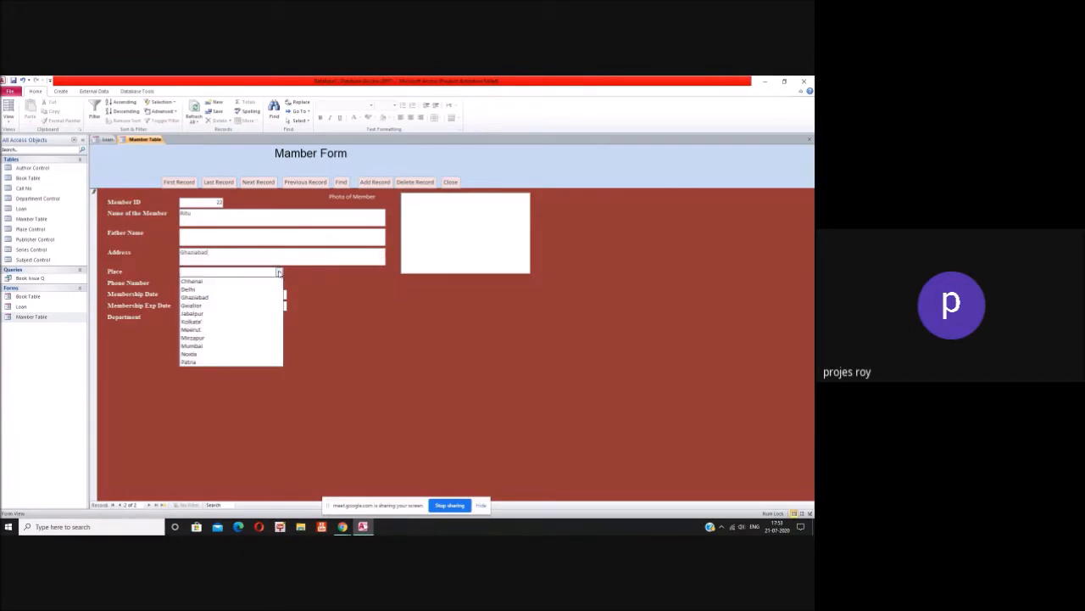
{"action": "left_click", "coordinate": [252, 299]}
Step: Leave the new member's phone number blank and set the Membership Date to 21 July 2020
{"action": "left_click", "coordinate": [207, 285]}
{"action": "left_click", "coordinate": [215, 295]}
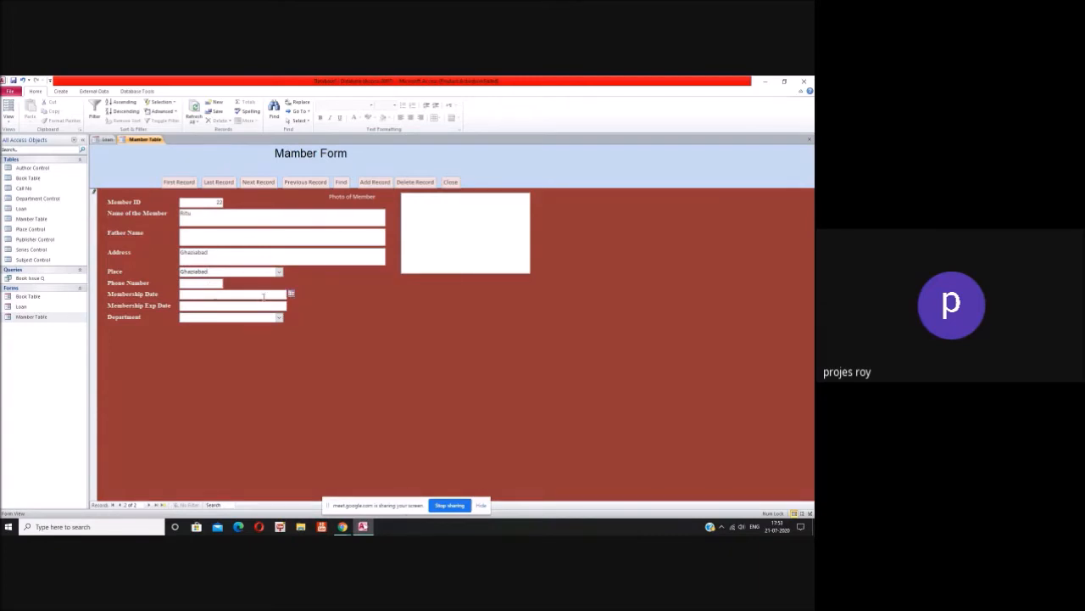
{"action": "left_click", "coordinate": [290, 293]}
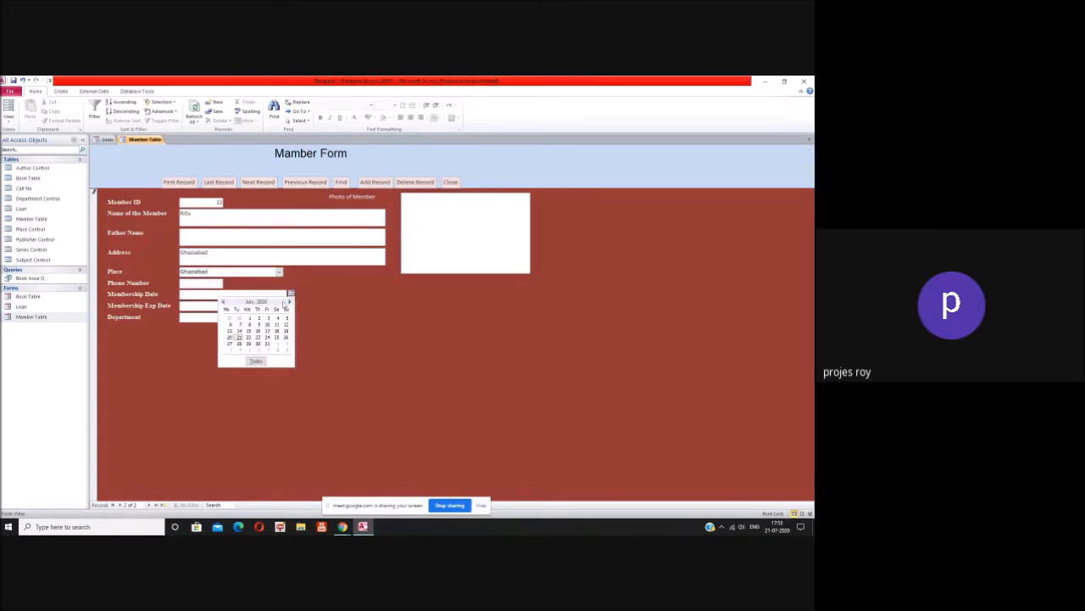
{"action": "left_click", "coordinate": [240, 338]}
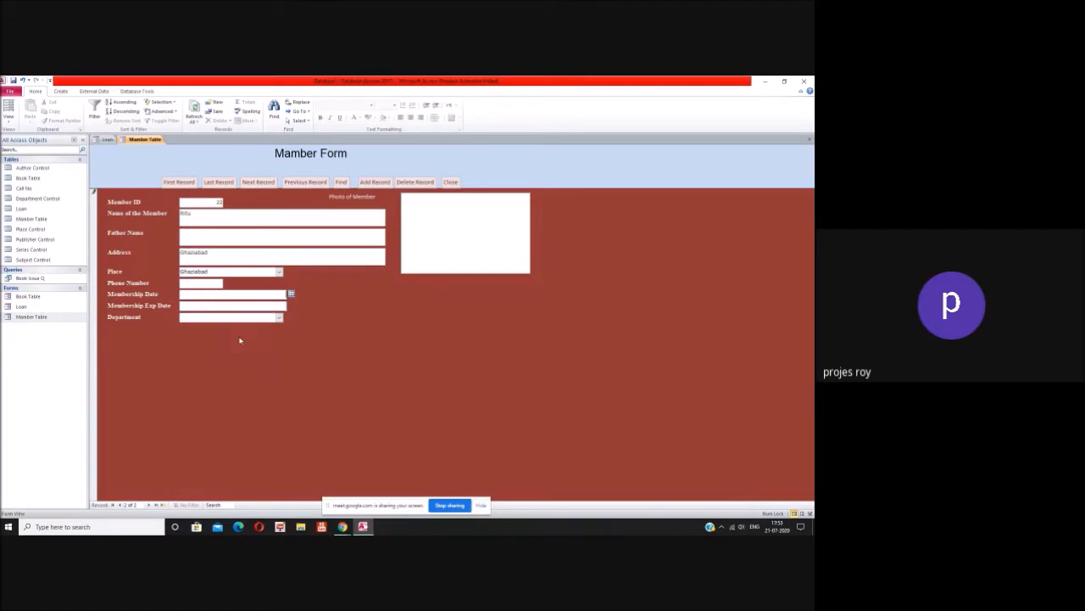
Step: Set the new member's Membership Exp Date to 31 January 2021
{"action": "left_click", "coordinate": [280, 306]}
{"action": "left_click", "coordinate": [290, 304]}
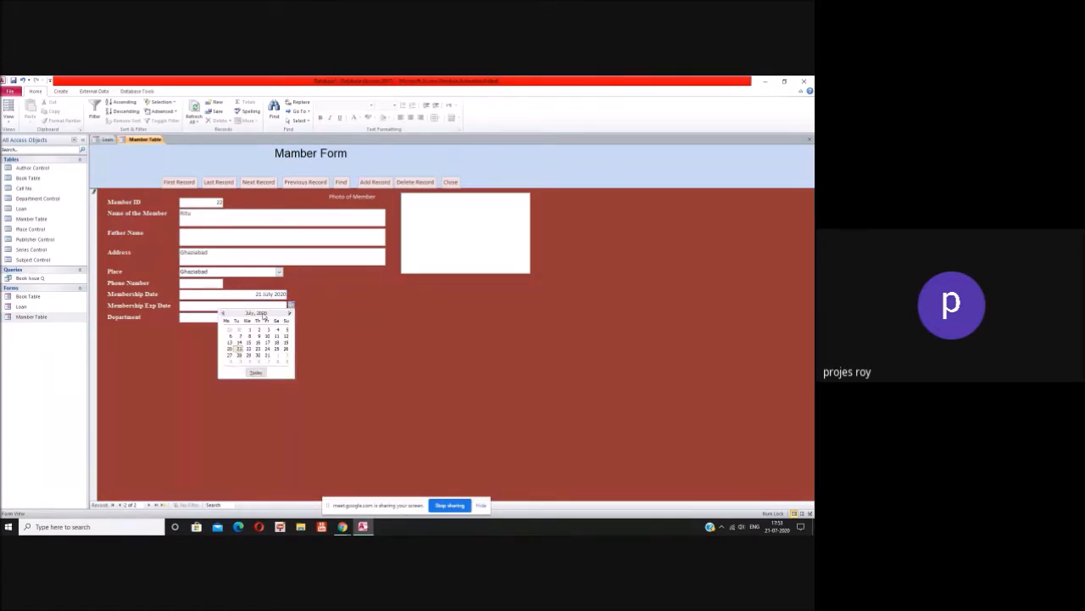
{"action": "left_click", "coordinate": [290, 313]}
{"action": "left_click", "coordinate": [289, 313]}
{"action": "left_click", "coordinate": [290, 313]}
{"action": "left_click", "coordinate": [289, 313]}
{"action": "left_click", "coordinate": [289, 313]}
{"action": "left_click", "coordinate": [289, 313]}
{"action": "left_click", "coordinate": [268, 329]}
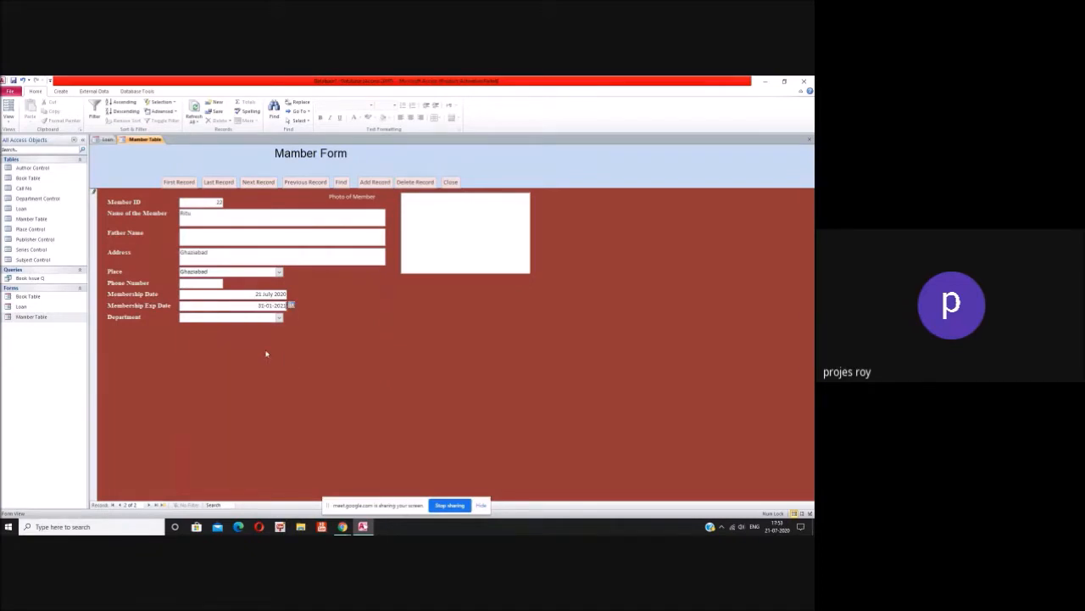
Step: Assign the new member to the Biology department, advance to the following record and close the Member Form
{"action": "left_click", "coordinate": [279, 317]}
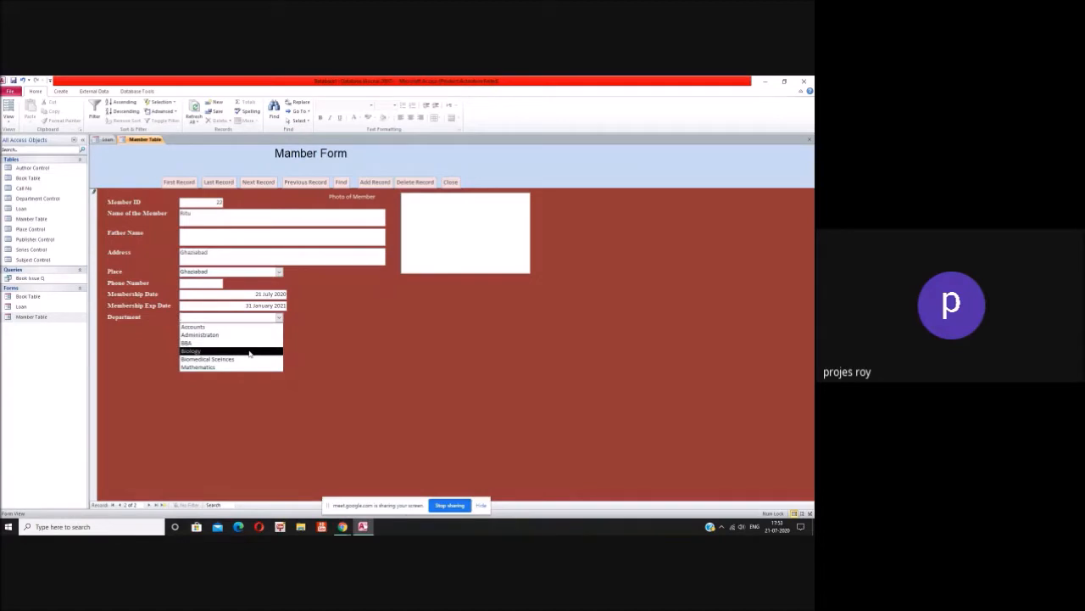
{"action": "left_click", "coordinate": [249, 351]}
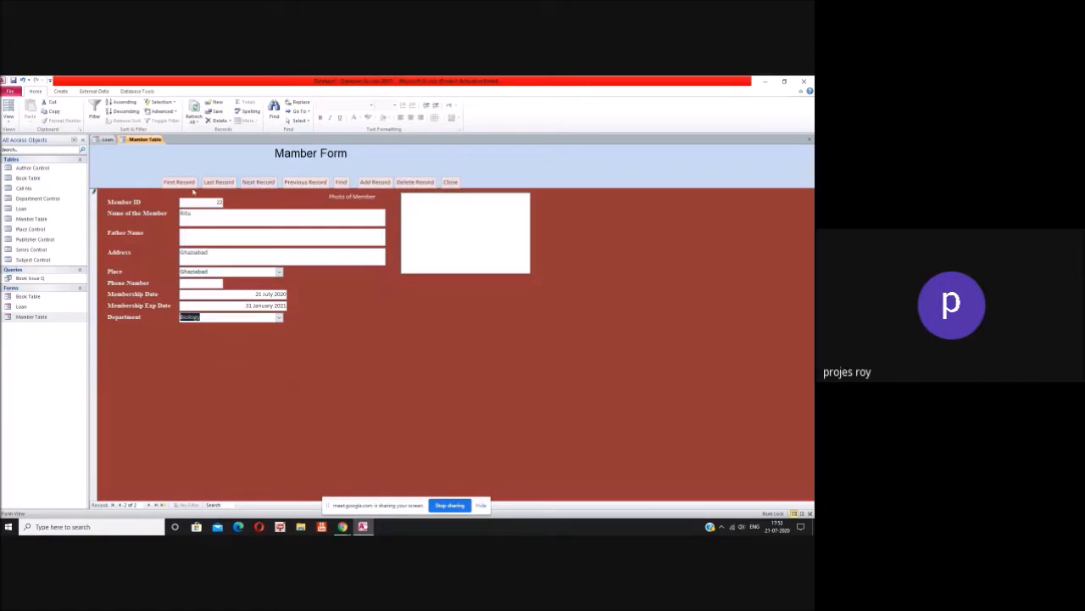
{"action": "left_click", "coordinate": [259, 182]}
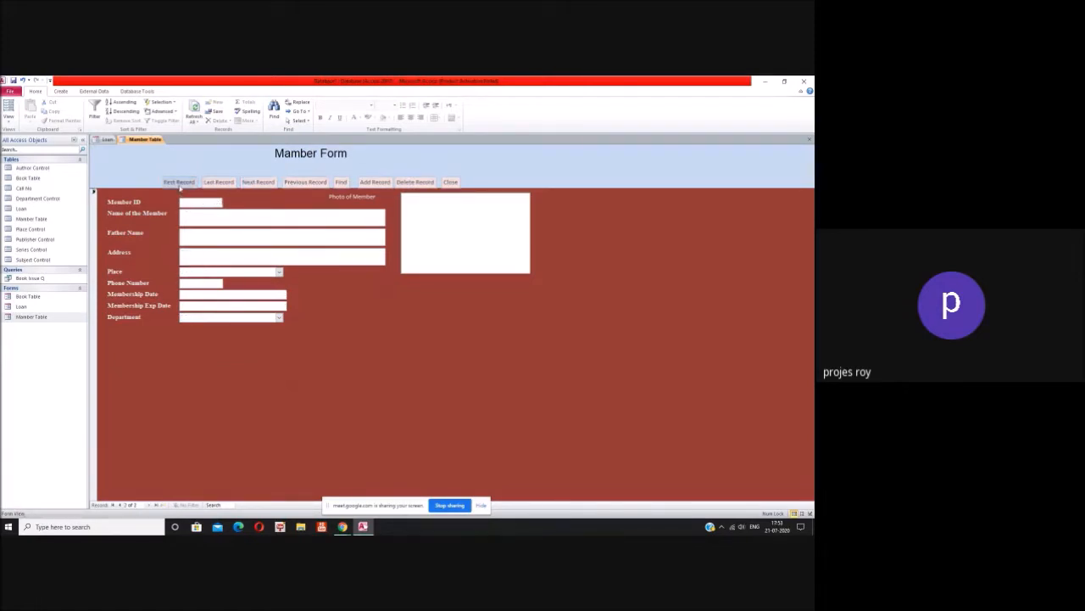
{"action": "left_click", "coordinate": [450, 182]}
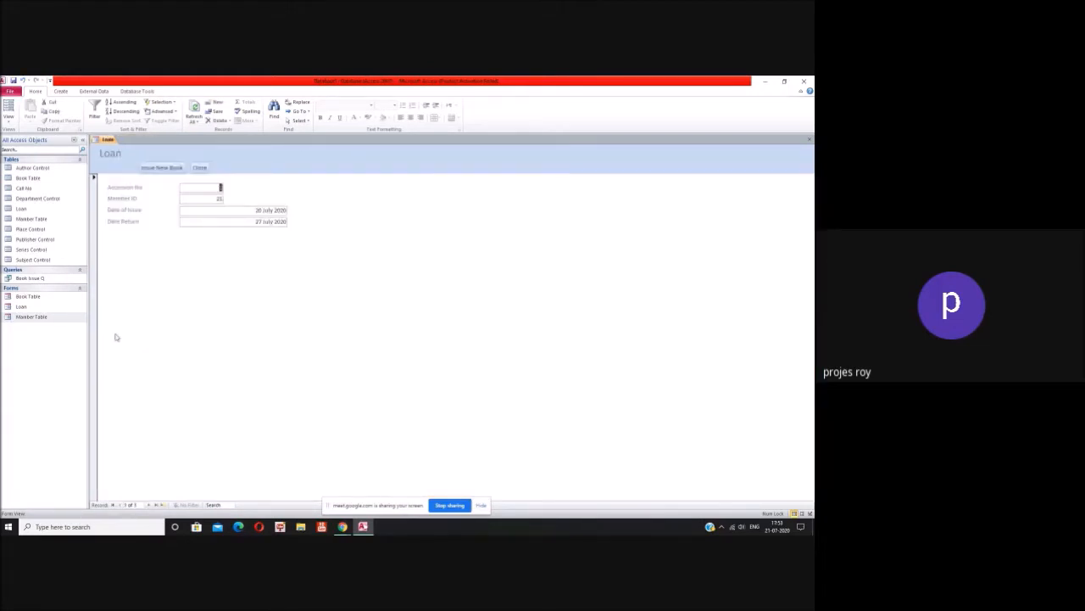
Step: Open the Book Table form, view the second book's accession number and title, and close the form
{"action": "double_click", "coordinate": [29, 297]}
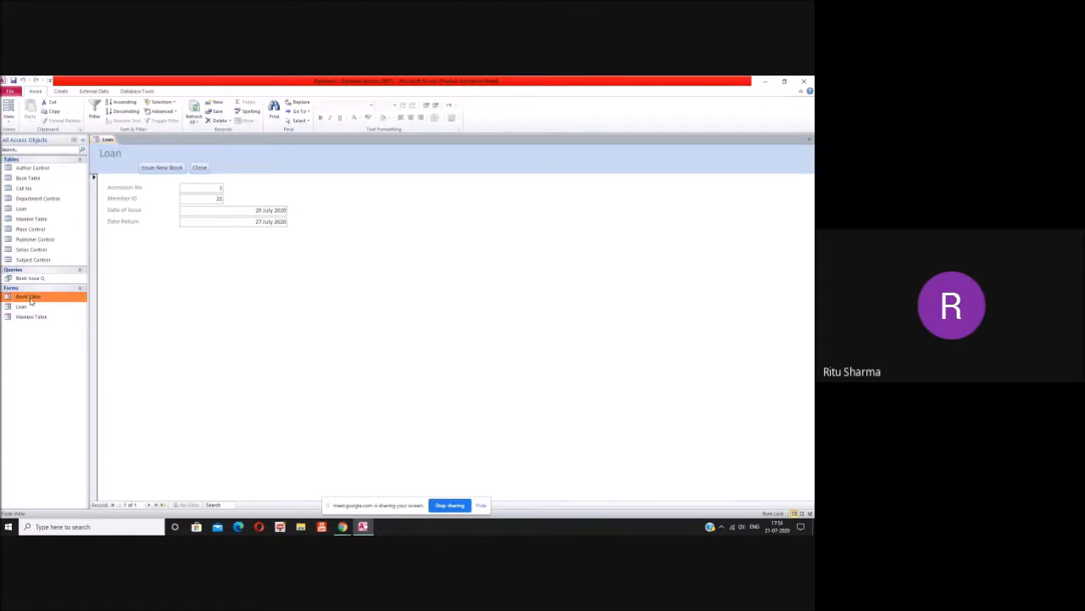
{"action": "left_click", "coordinate": [158, 180]}
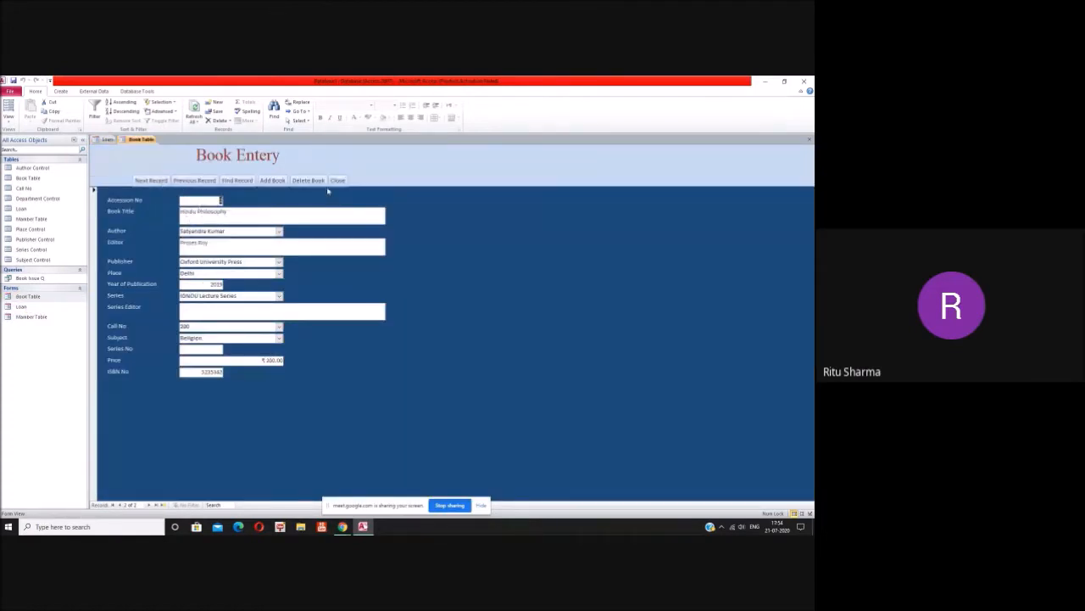
{"action": "left_click", "coordinate": [337, 180]}
Step: Issue the book with accession number 2 to the new member in the Loan form, close it, and check the Book Issue Q query
{"action": "left_click", "coordinate": [38, 309]}
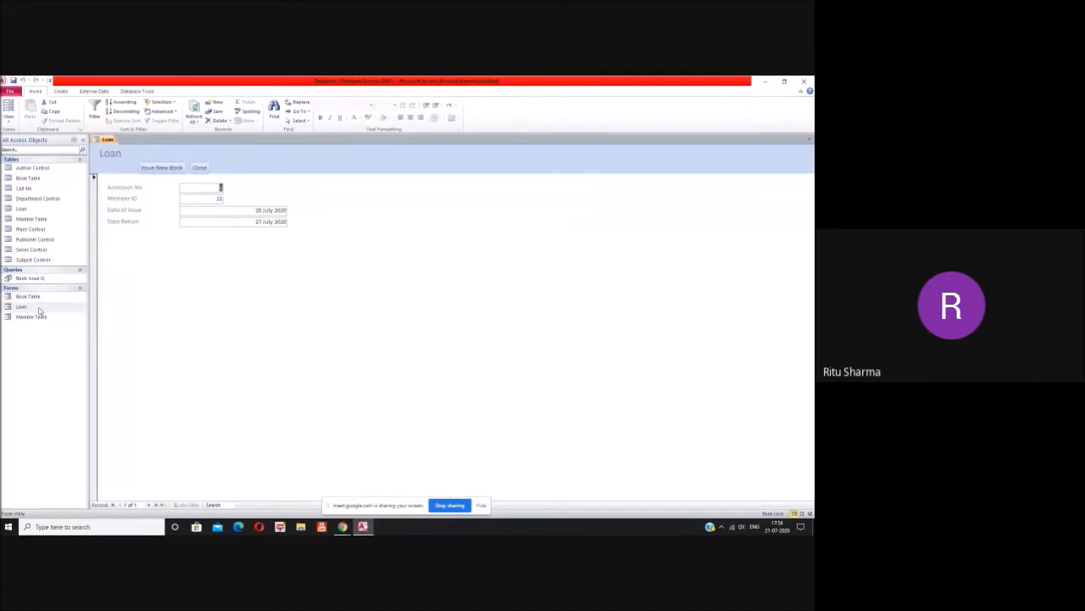
{"action": "left_click", "coordinate": [166, 171]}
{"action": "type", "text": "2"}
{"action": "key", "text": "Tab"}
{"action": "key", "text": "Tab"}
{"action": "left_click", "coordinate": [200, 168]}
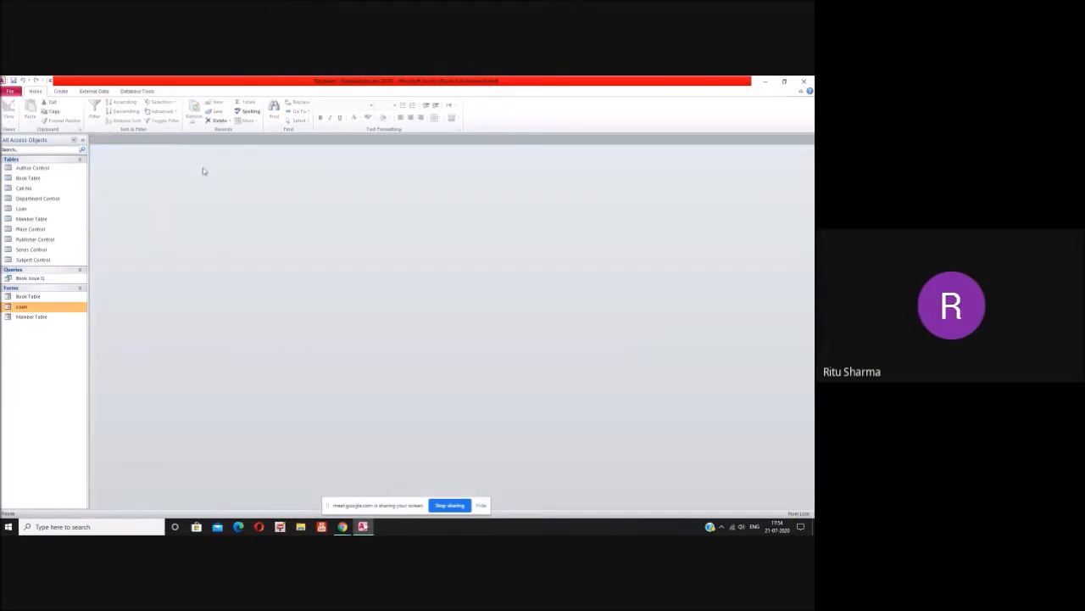
{"action": "double_click", "coordinate": [31, 278]}
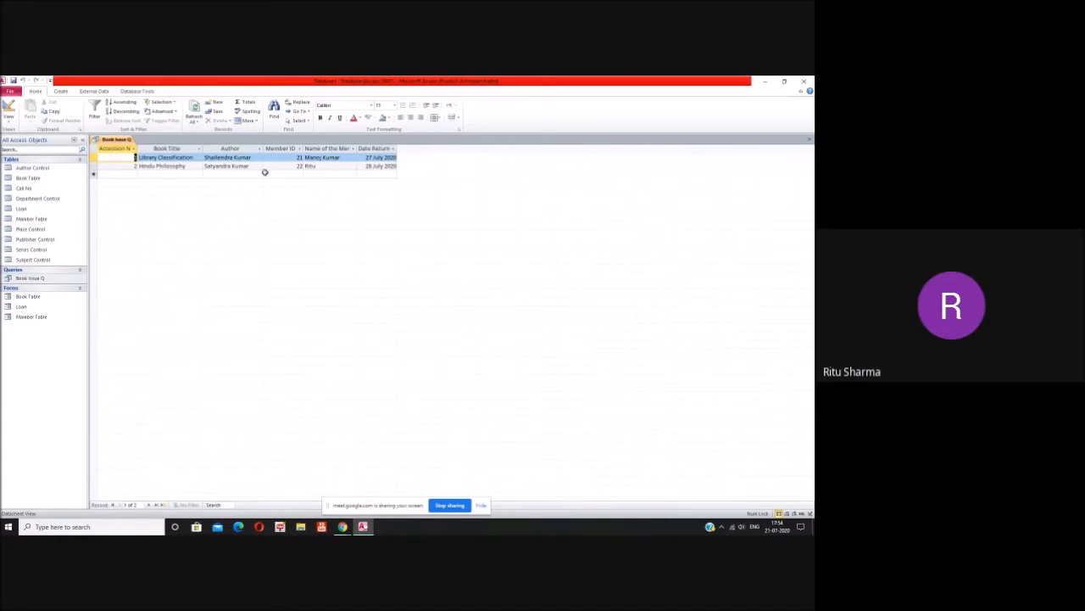
{"action": "left_click", "coordinate": [809, 141]}
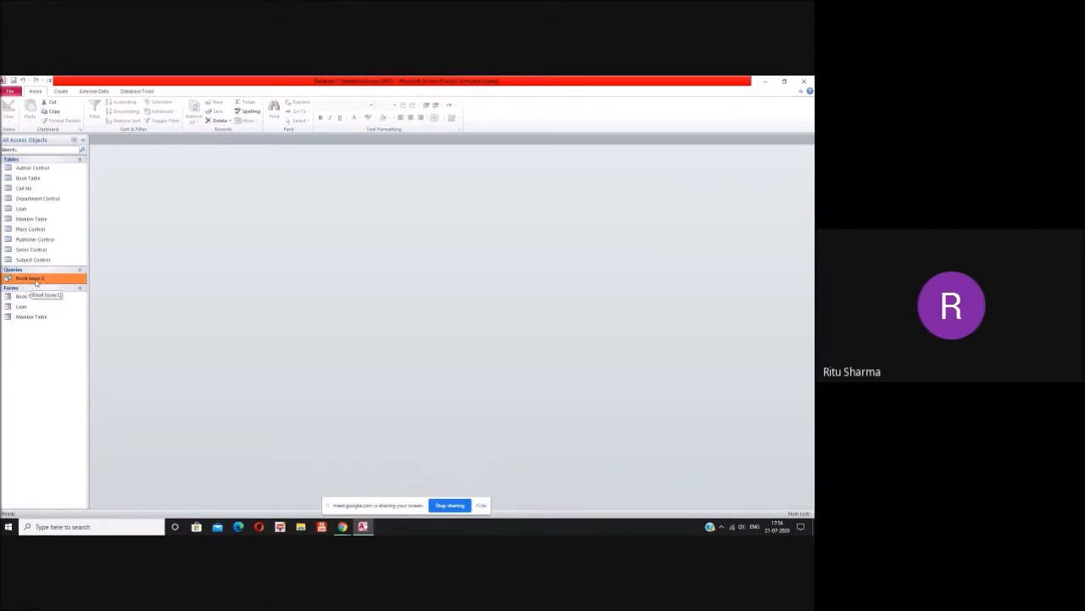
Step: Create a form with subform using the Form Wizard, with all fields of the Book Issue Q query viewed by Book Table
{"action": "left_click", "coordinate": [64, 92]}
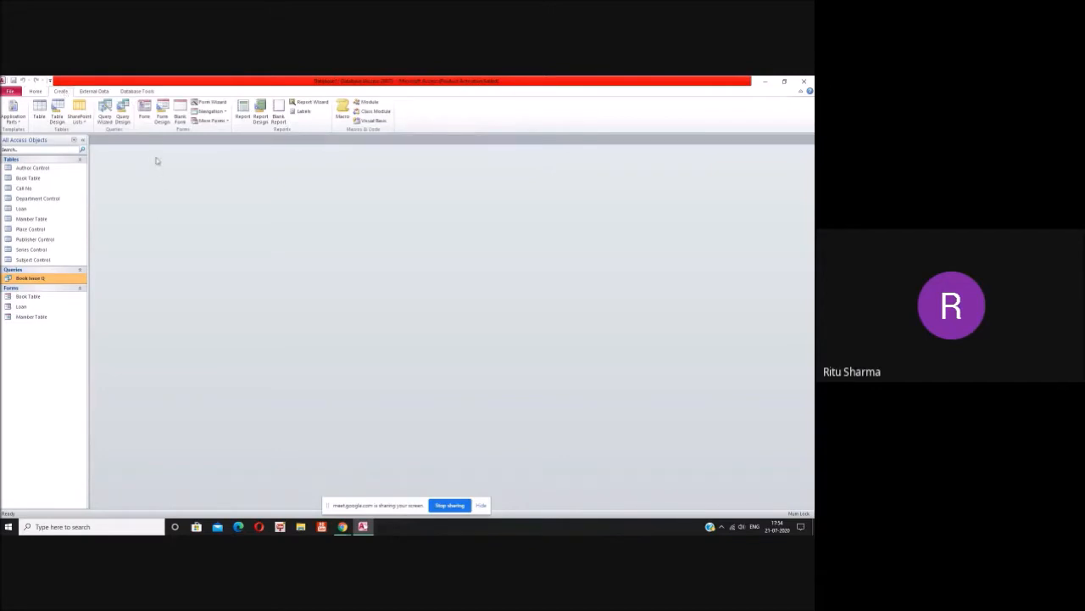
{"action": "left_click", "coordinate": [215, 103]}
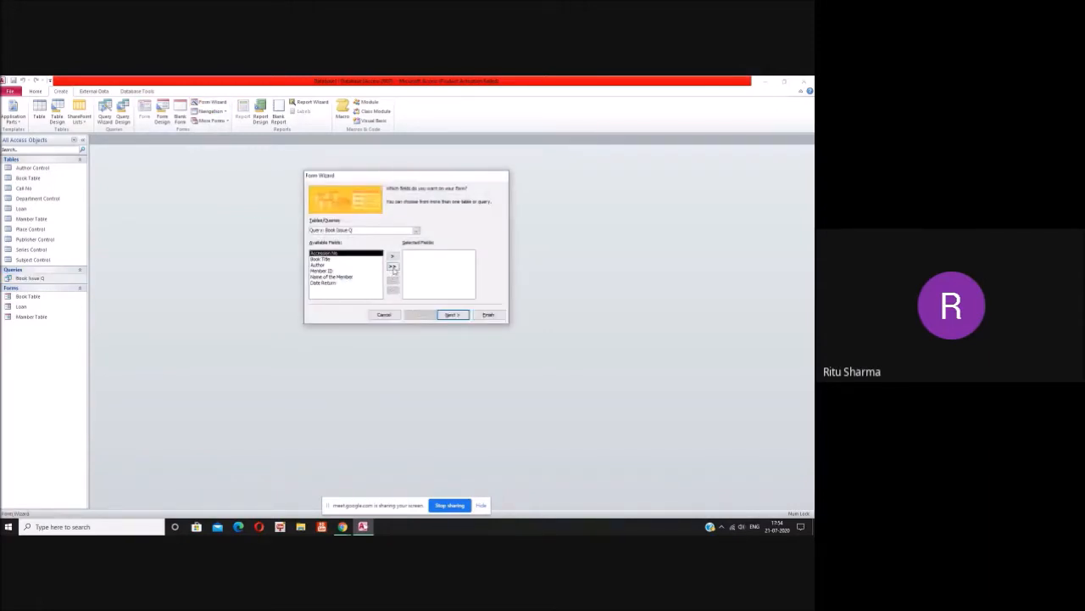
{"action": "left_click", "coordinate": [393, 267]}
{"action": "left_click", "coordinate": [451, 314]}
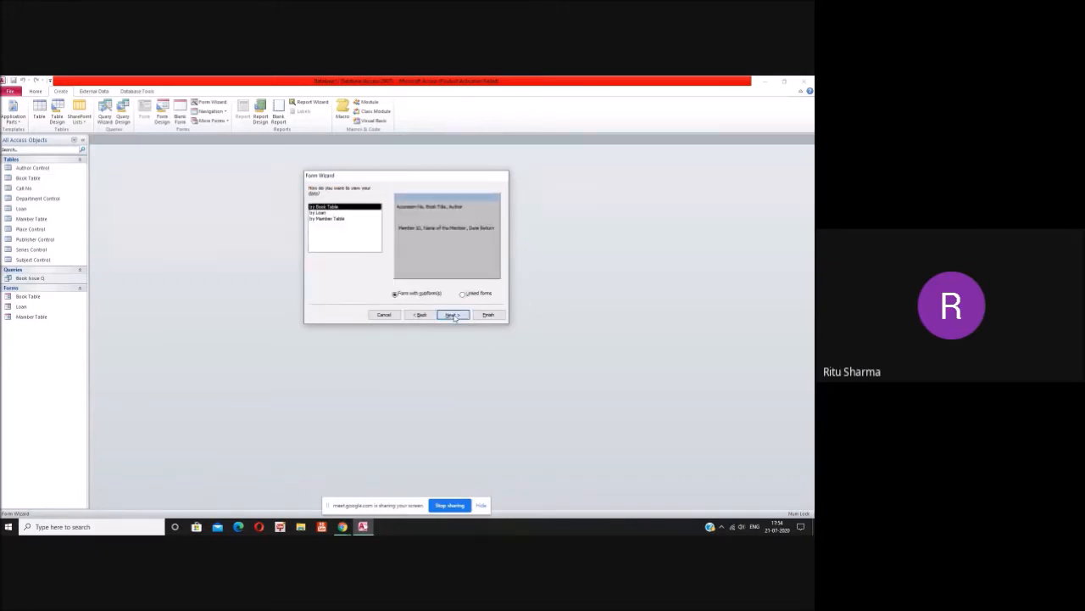
{"action": "left_click", "coordinate": [452, 314]}
{"action": "left_click", "coordinate": [452, 315]}
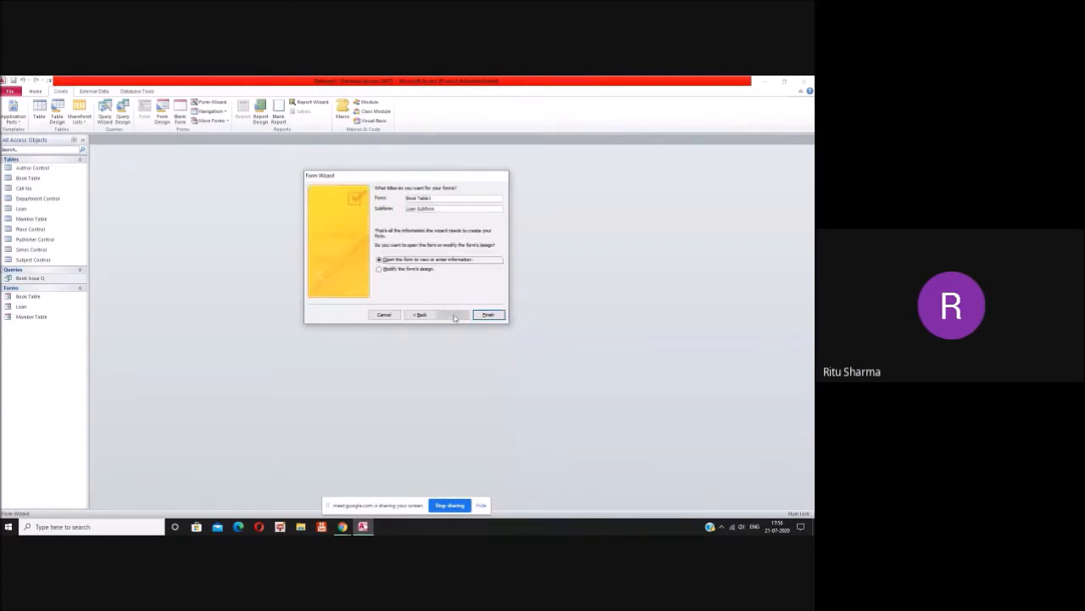
{"action": "left_click", "coordinate": [487, 315]}
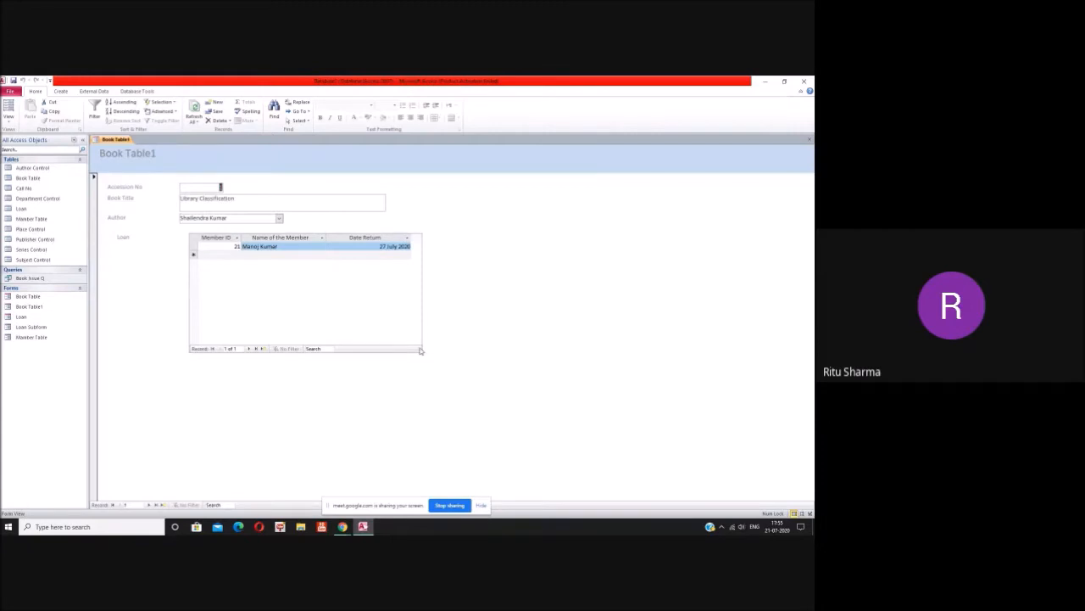
Step: Switch the new form to Design View and reduce the height of its Loan subform
{"action": "right_click", "coordinate": [508, 306]}
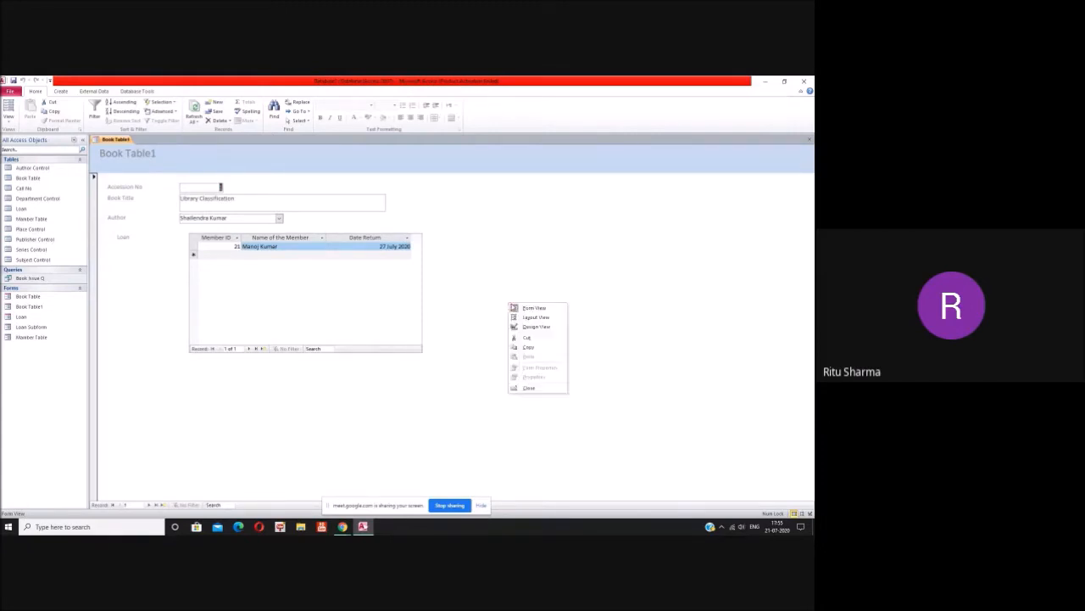
{"action": "left_click", "coordinate": [535, 327]}
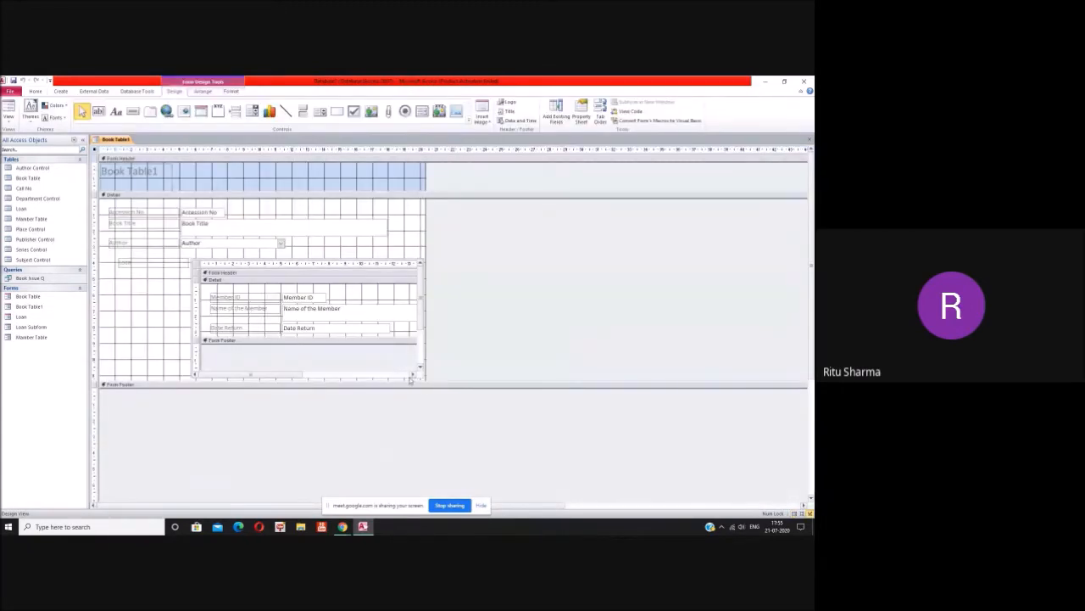
{"action": "left_click", "coordinate": [405, 379]}
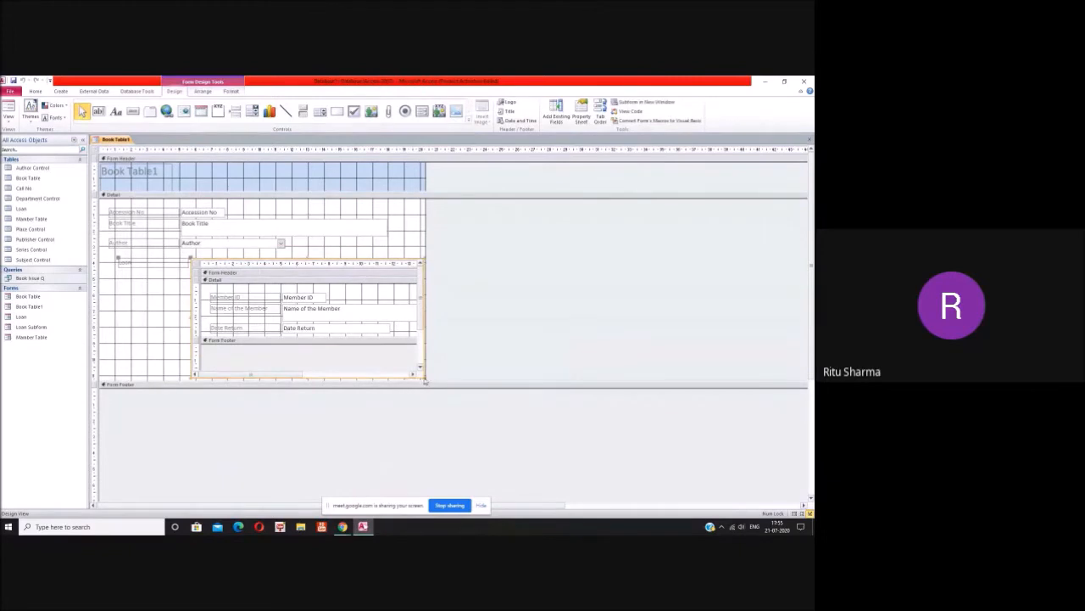
{"action": "left_click_drag", "start_coordinate": [424, 378], "coordinate": [423, 305]}
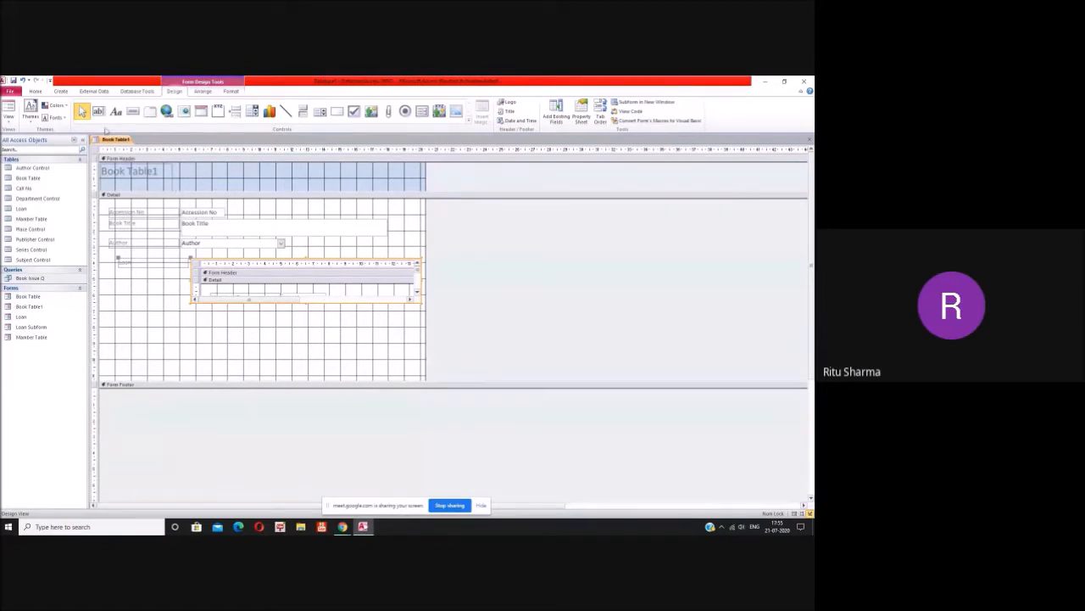
Step: Add a command button captioned Close to the form header with the Close Form action from Form Operations
{"action": "left_click", "coordinate": [133, 111]}
{"action": "left_click_drag", "start_coordinate": [193, 178], "coordinate": [245, 197]}
{"action": "left_click", "coordinate": [409, 322]}
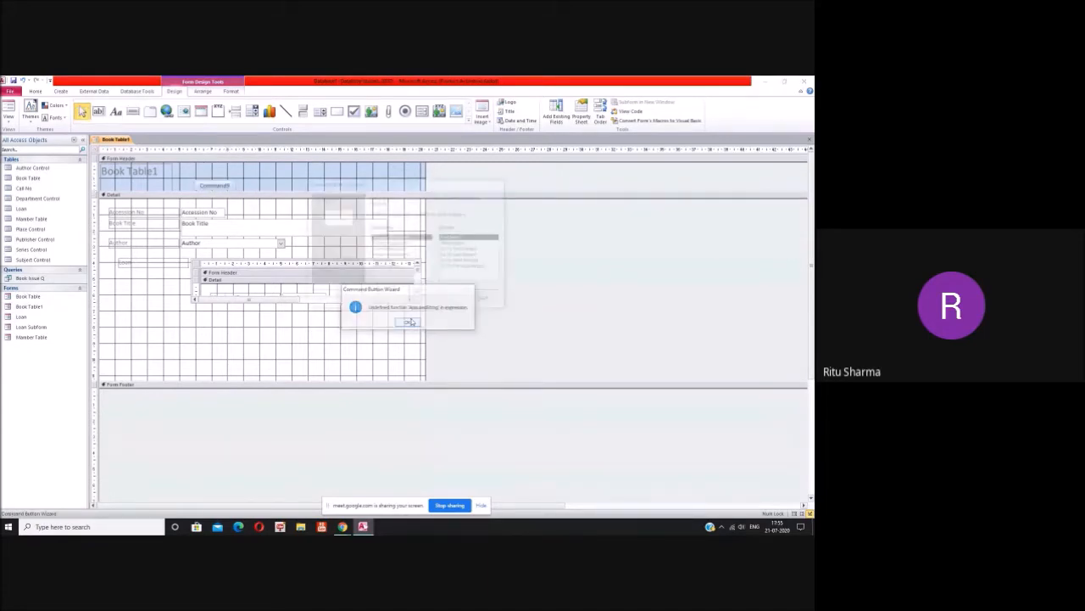
{"action": "left_click", "coordinate": [399, 250]}
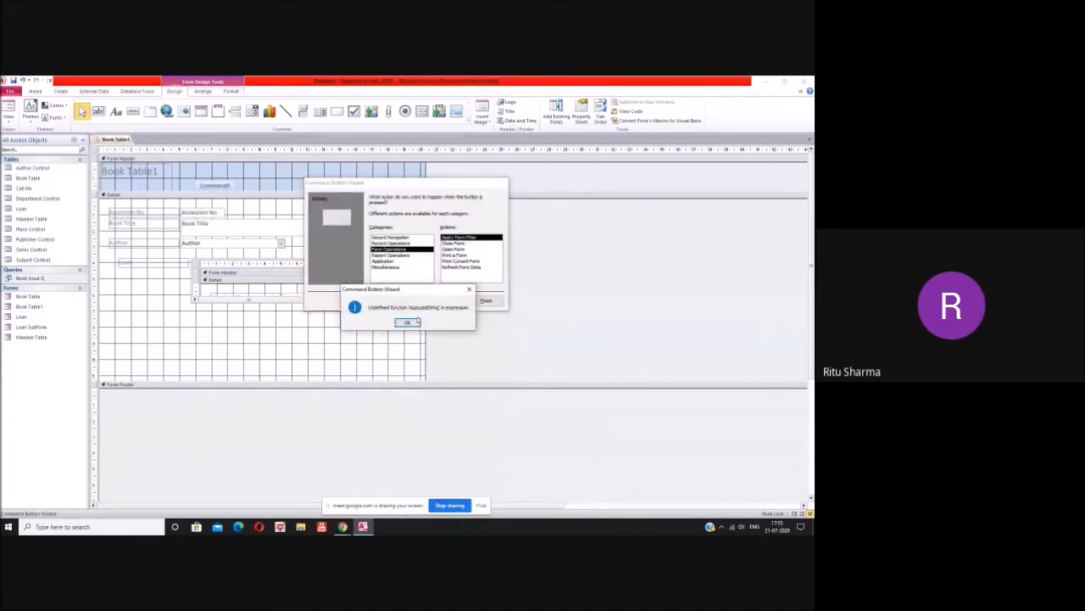
{"action": "left_click", "coordinate": [409, 322]}
{"action": "left_click", "coordinate": [455, 243]}
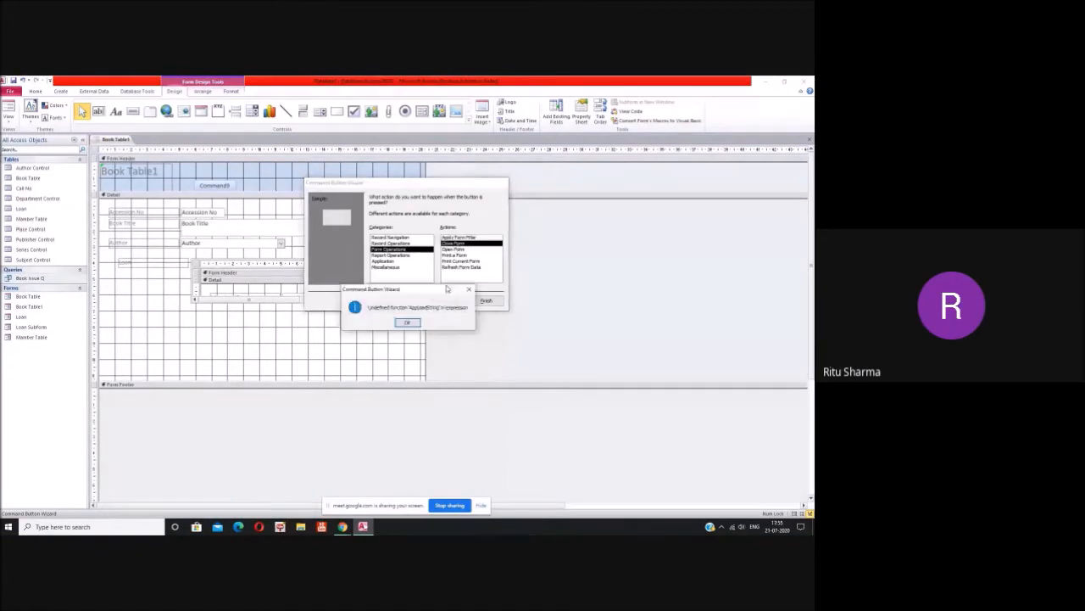
{"action": "left_click", "coordinate": [407, 322]}
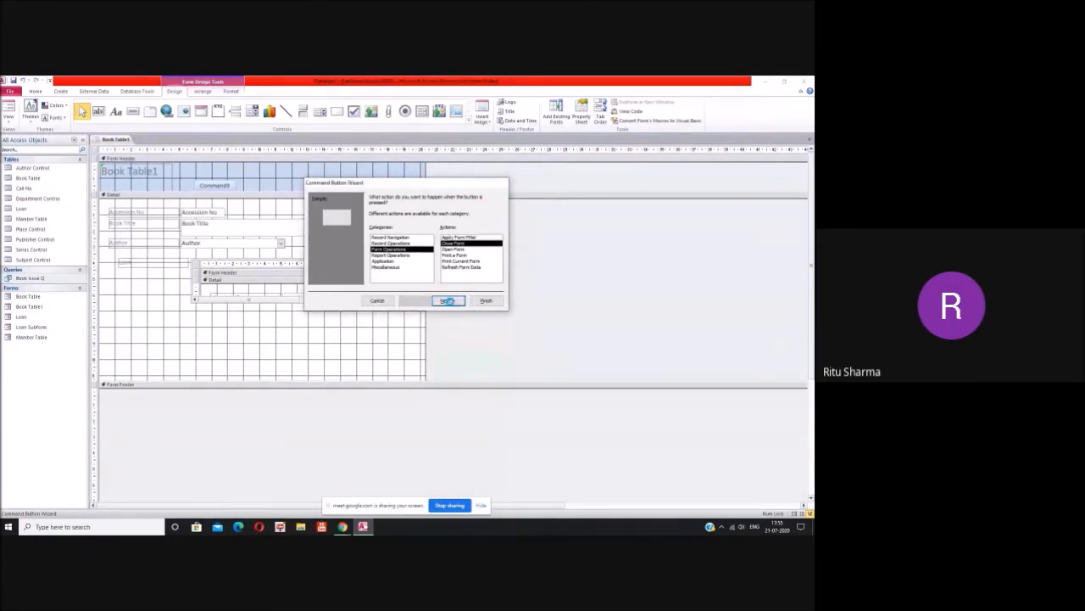
{"action": "left_click", "coordinate": [447, 301]}
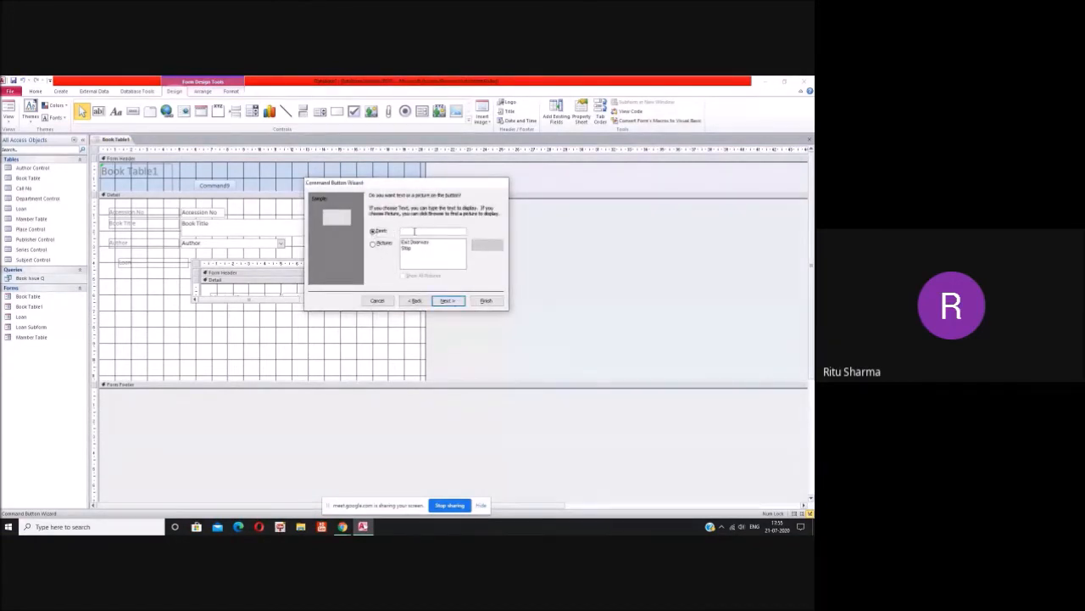
{"action": "type", "text": "se"}
{"action": "left_click", "coordinate": [447, 301]}
{"action": "left_click", "coordinate": [482, 301]}
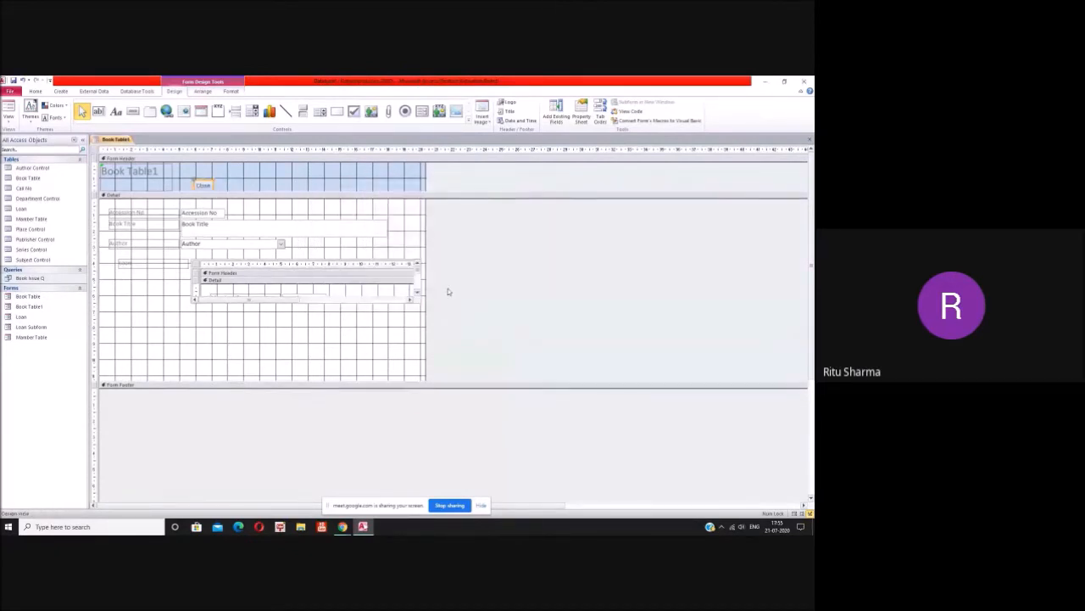
{"action": "left_click", "coordinate": [380, 182]}
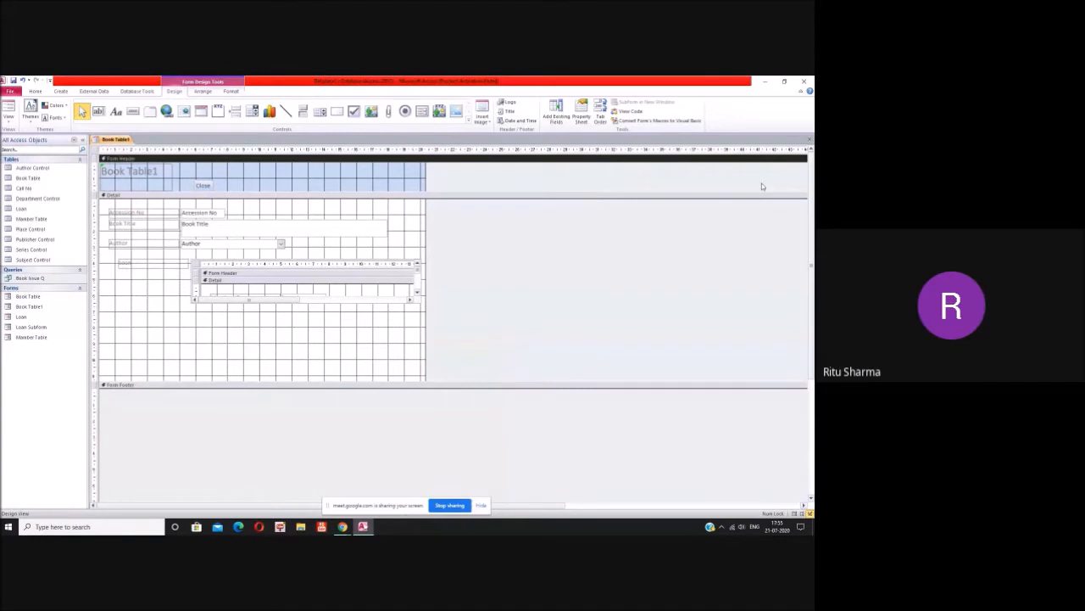
{"action": "left_click", "coordinate": [810, 140]}
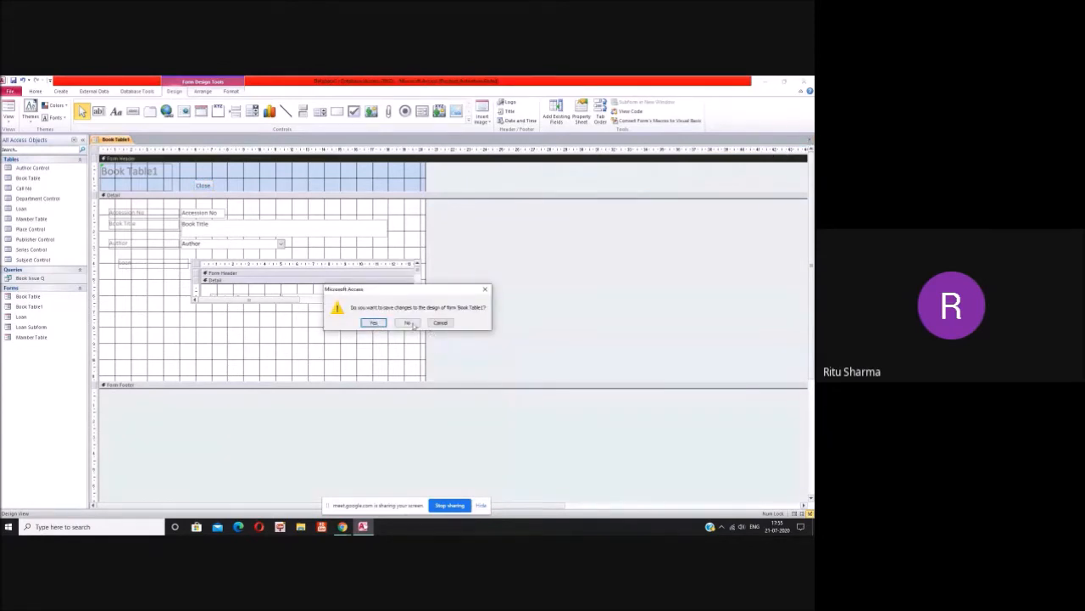
{"action": "left_click", "coordinate": [440, 323]}
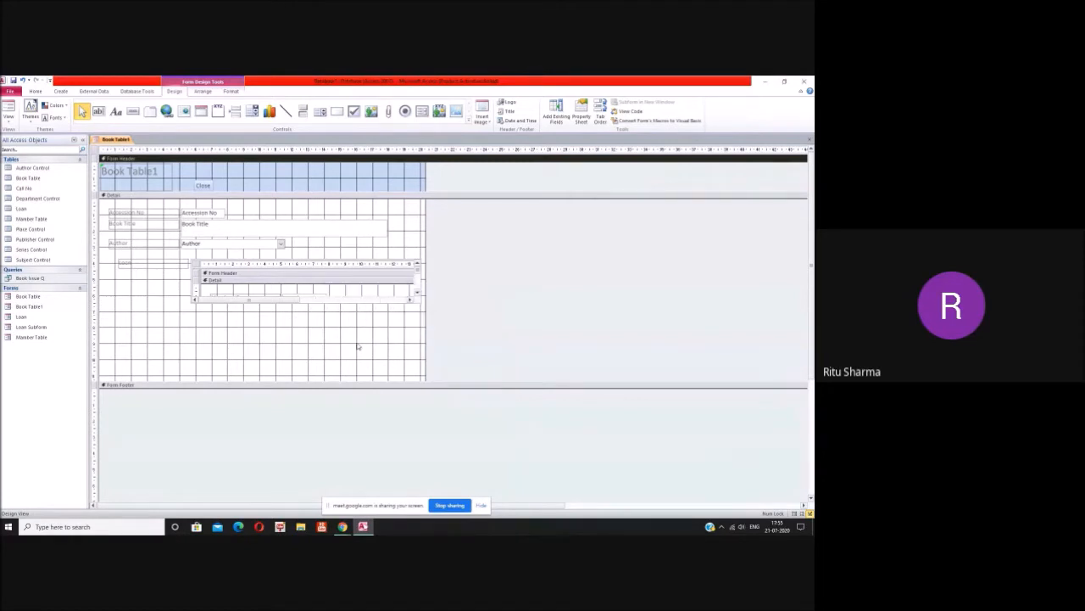
Step: Close the Book Table1 form and save its design changes
{"action": "right_click", "coordinate": [359, 347]}
{"action": "right_click", "coordinate": [347, 337]}
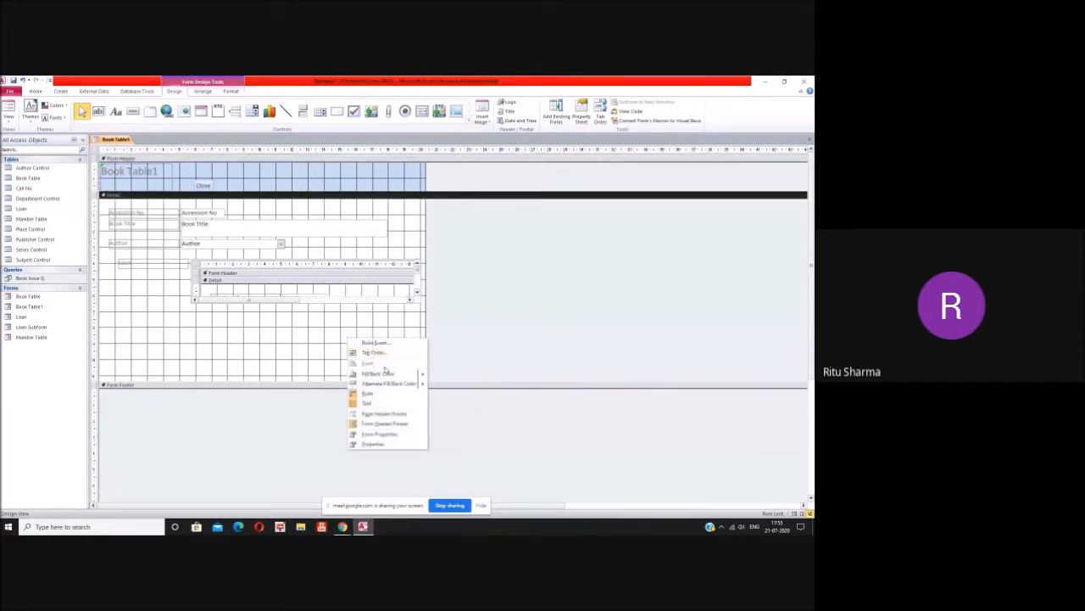
{"action": "left_click", "coordinate": [797, 225]}
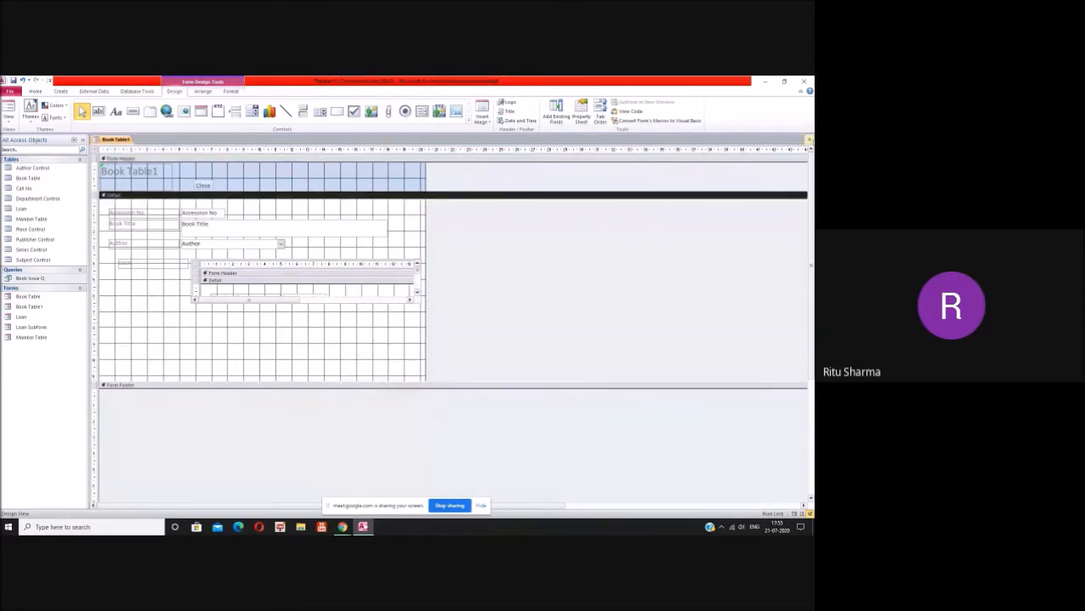
{"action": "left_click", "coordinate": [810, 140]}
{"action": "left_click", "coordinate": [411, 323]}
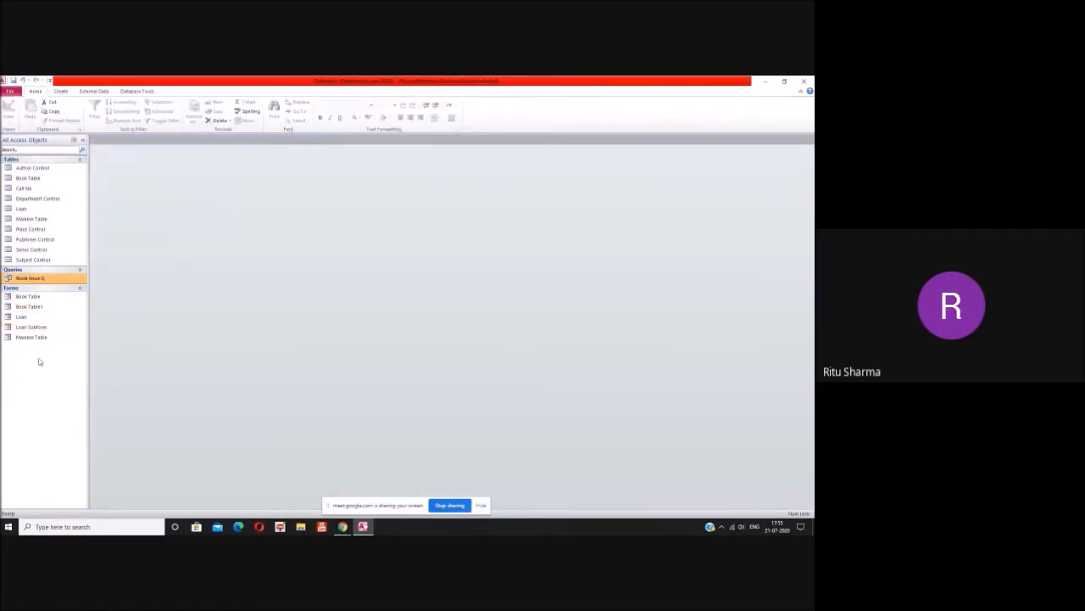
Step: Review the loan records in the Book Issue Q query and in the Book Table1 form, moving on to the second record
{"action": "double_click", "coordinate": [37, 279]}
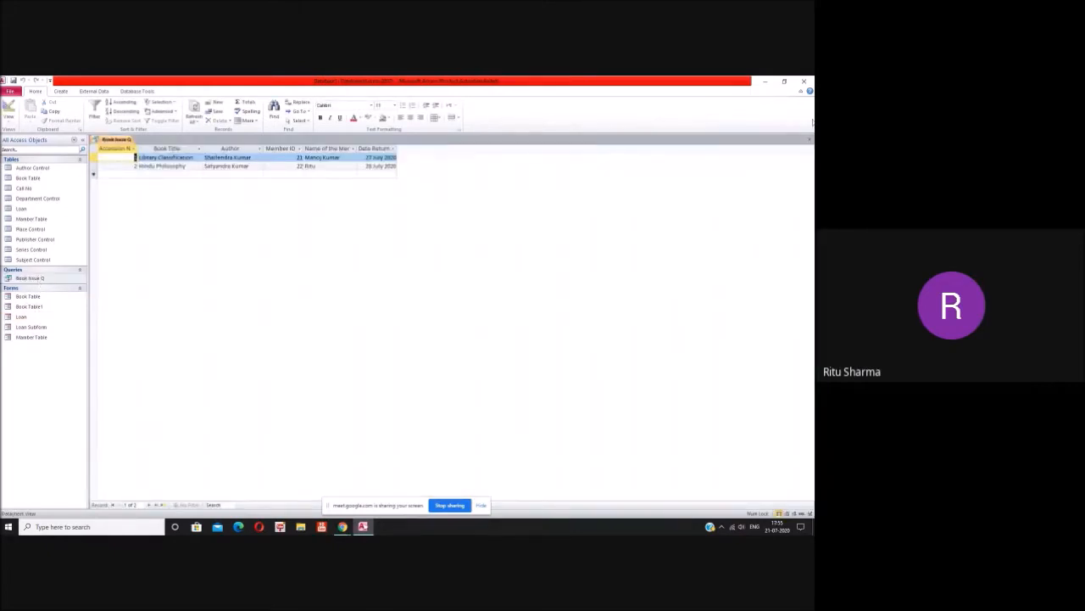
{"action": "left_click", "coordinate": [810, 139]}
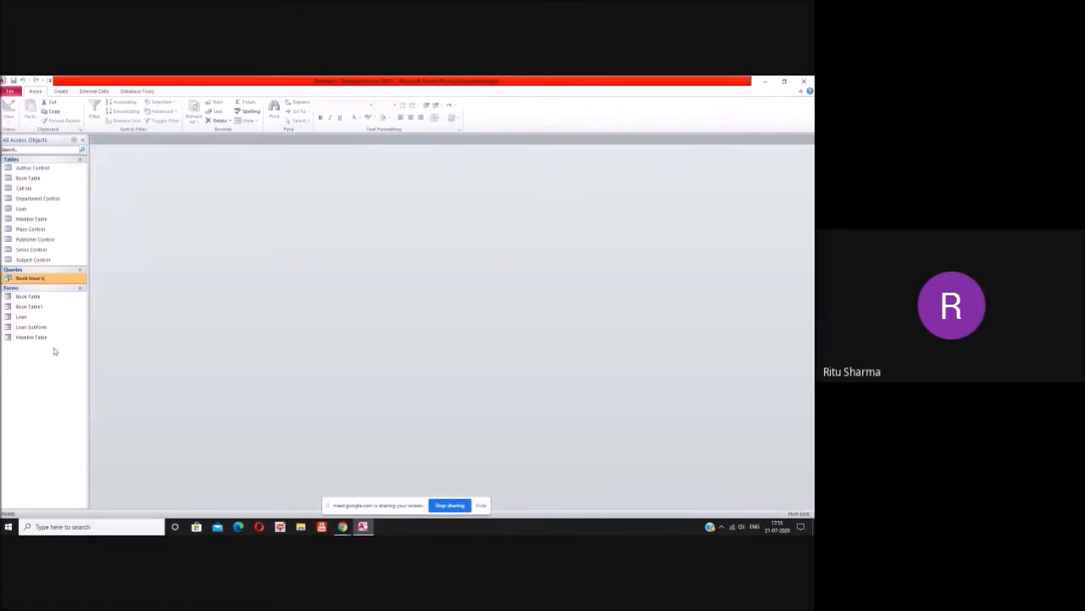
{"action": "double_click", "coordinate": [42, 308]}
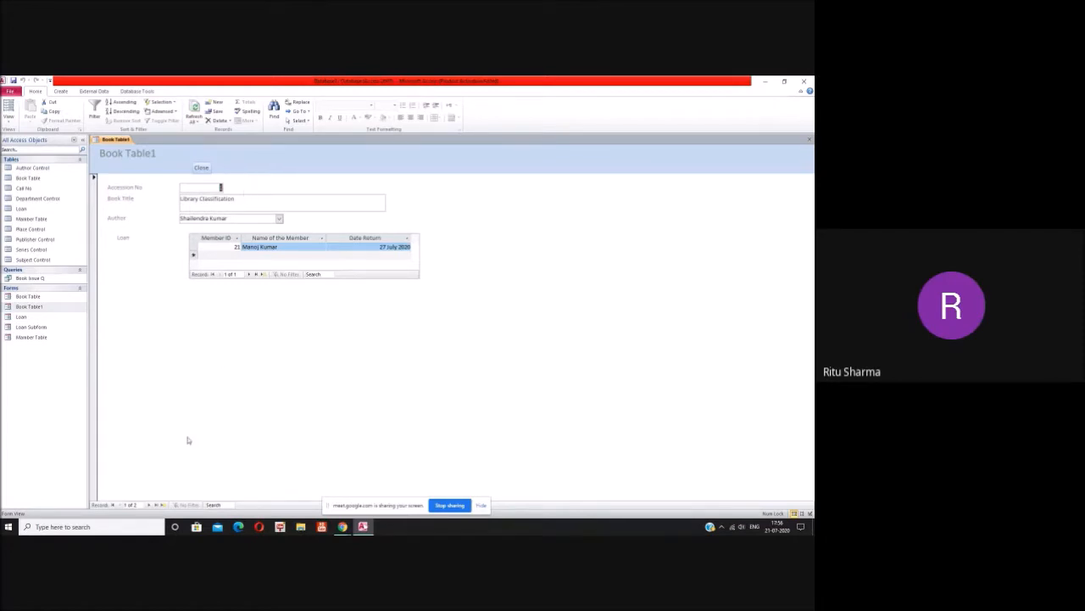
{"action": "left_click", "coordinate": [148, 506]}
Step: Test editing in the second record by deleting and retyping the last two letters of the member's name in the Loan subform
{"action": "left_click", "coordinate": [272, 248]}
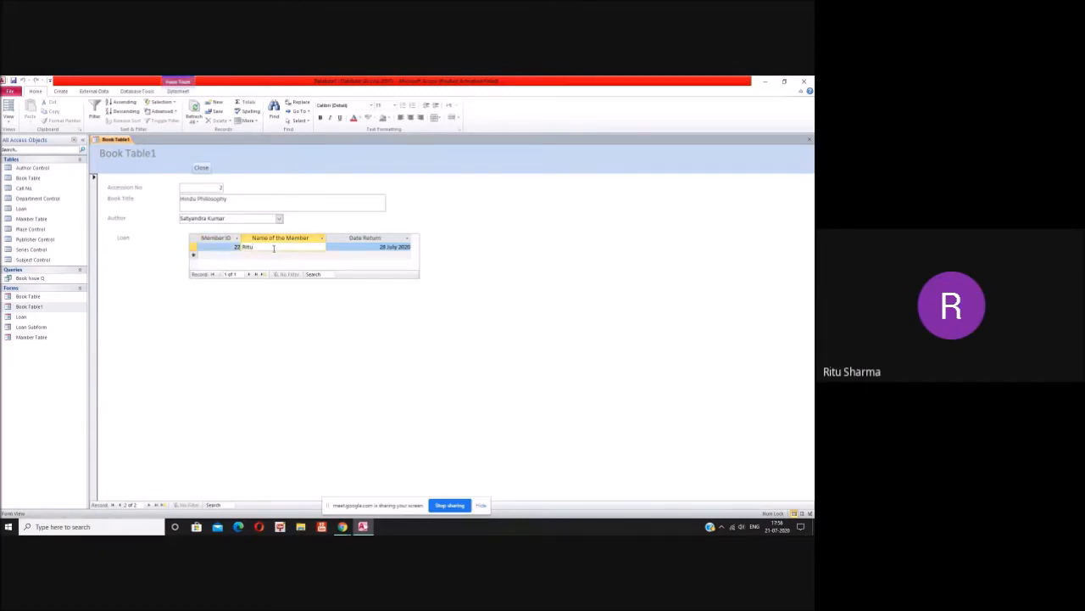
{"action": "key", "text": "BackSpace"}
{"action": "key", "text": "BackSpace"}
{"action": "type", "text": "tu"}
{"action": "left_click", "coordinate": [251, 202]}
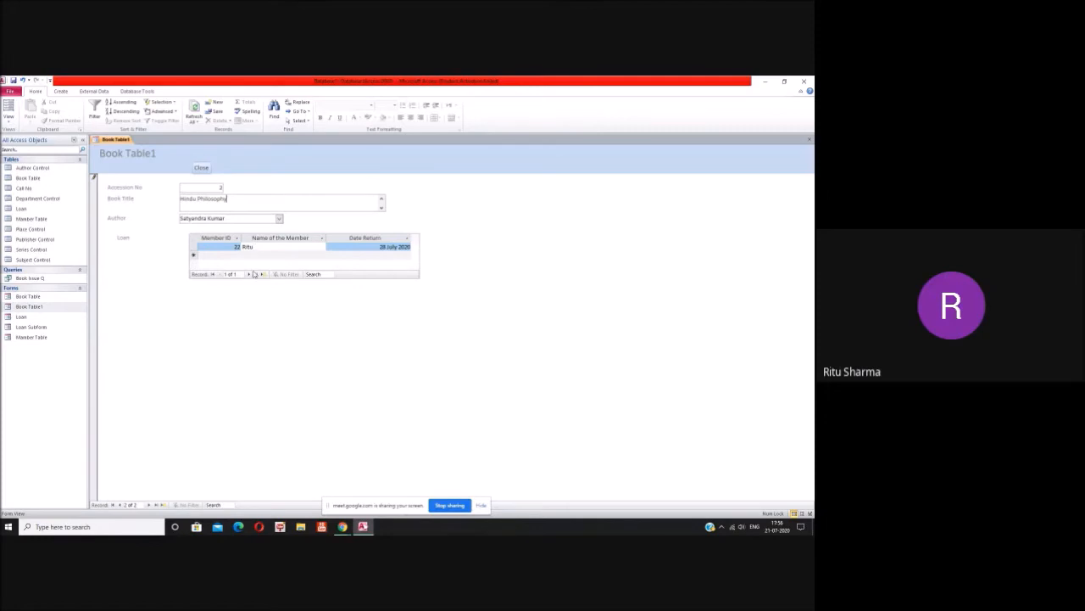
Step: Inspect the data properties of the Accession No text box in Design View and close the Book Table1 form
{"action": "right_click", "coordinate": [477, 260]}
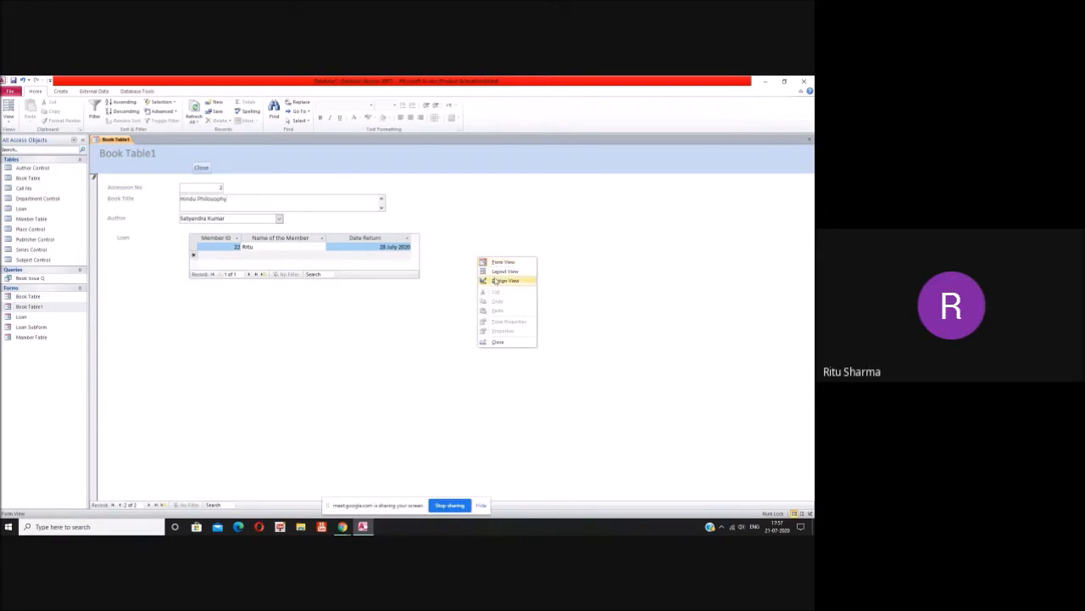
{"action": "left_click", "coordinate": [496, 281]}
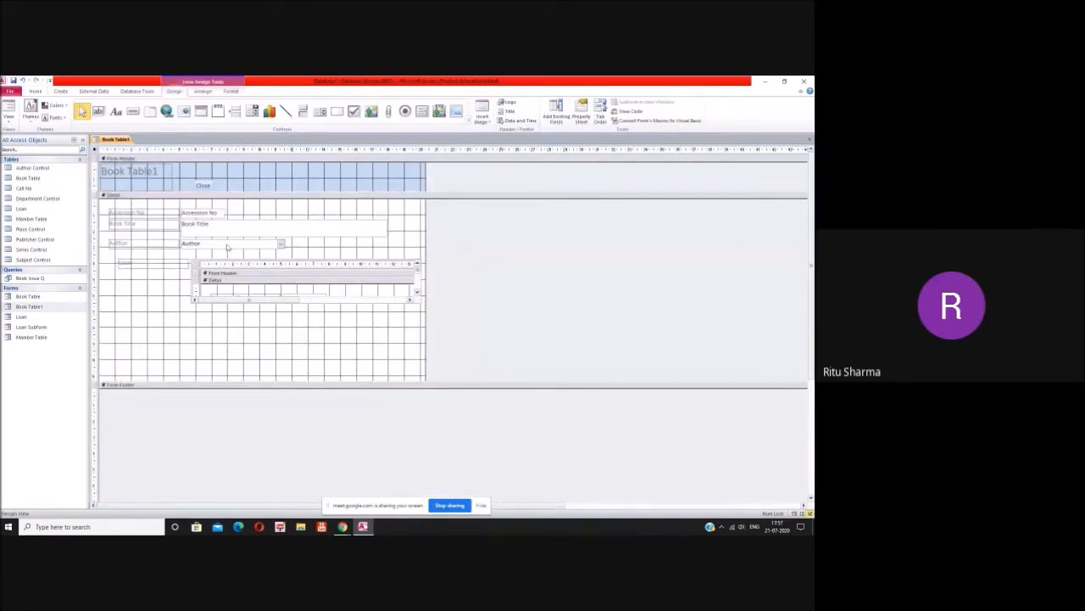
{"action": "double_click", "coordinate": [212, 214]}
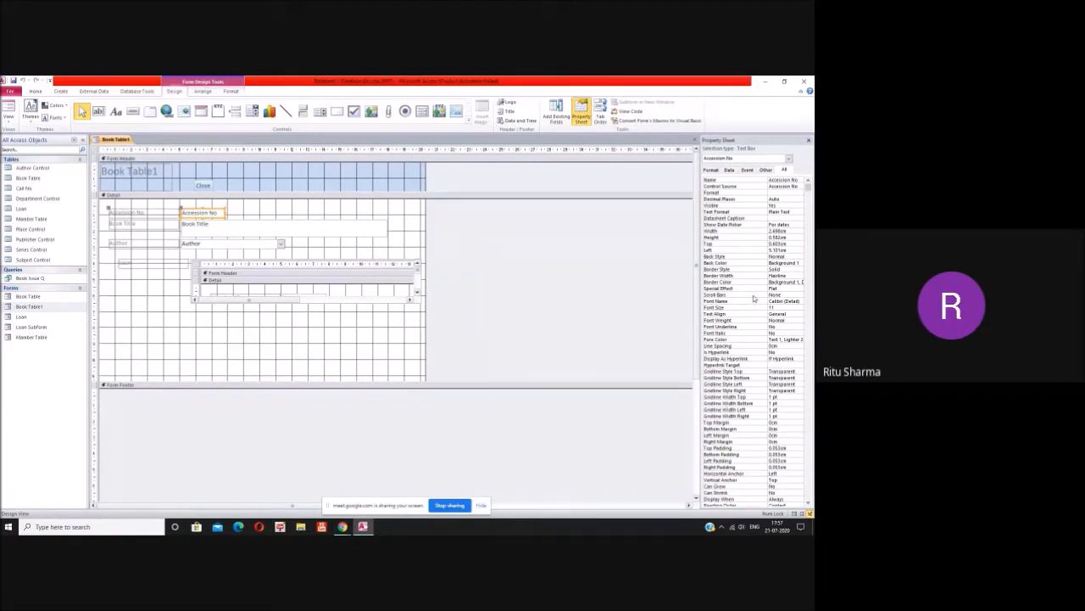
{"action": "left_click", "coordinate": [730, 171]}
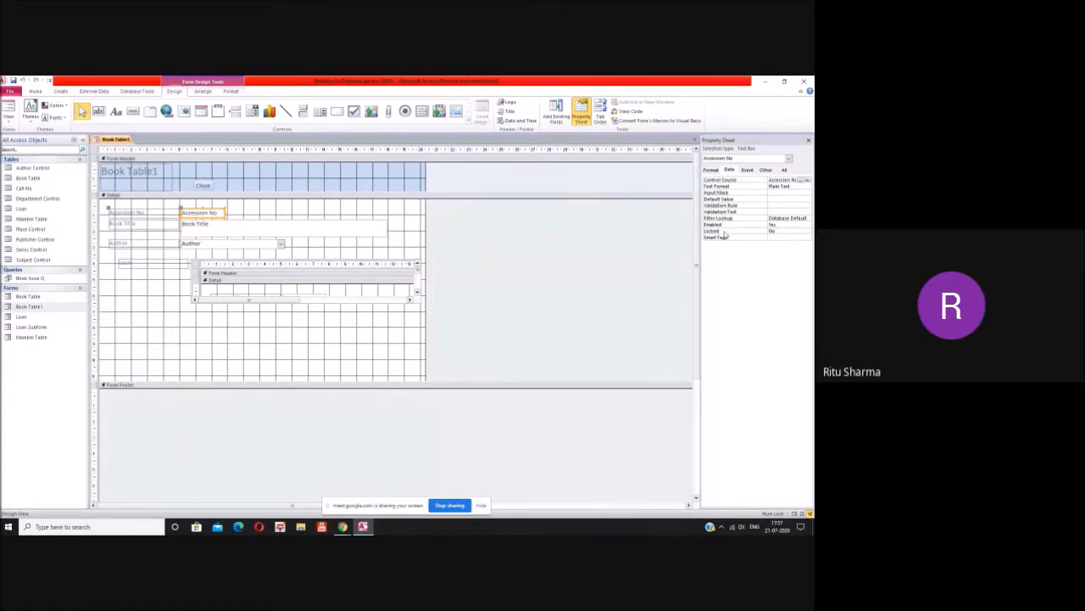
{"action": "left_click", "coordinate": [621, 234]}
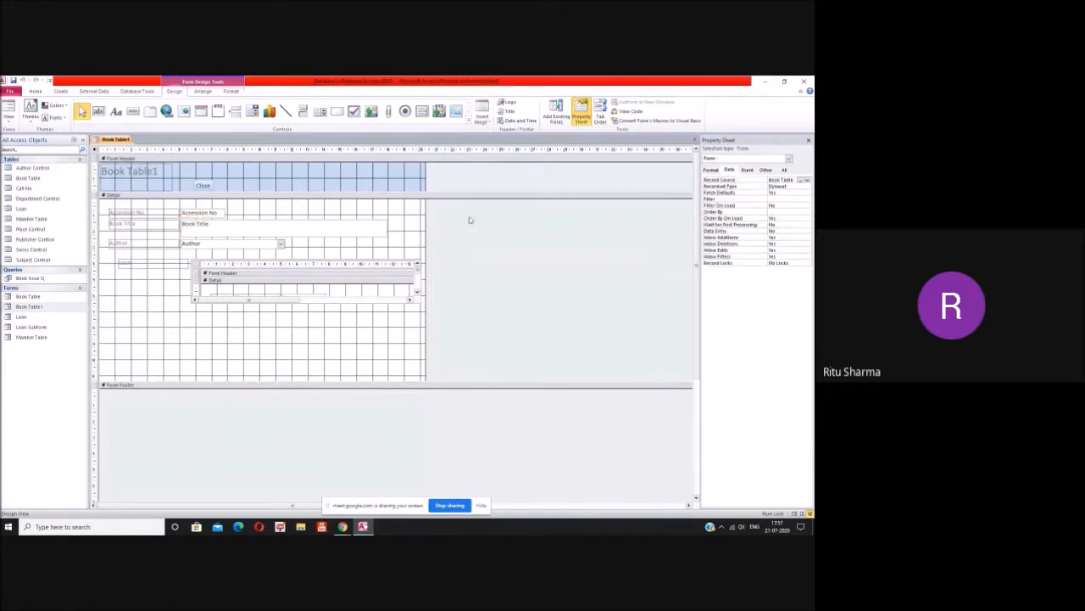
{"action": "left_click", "coordinate": [808, 141]}
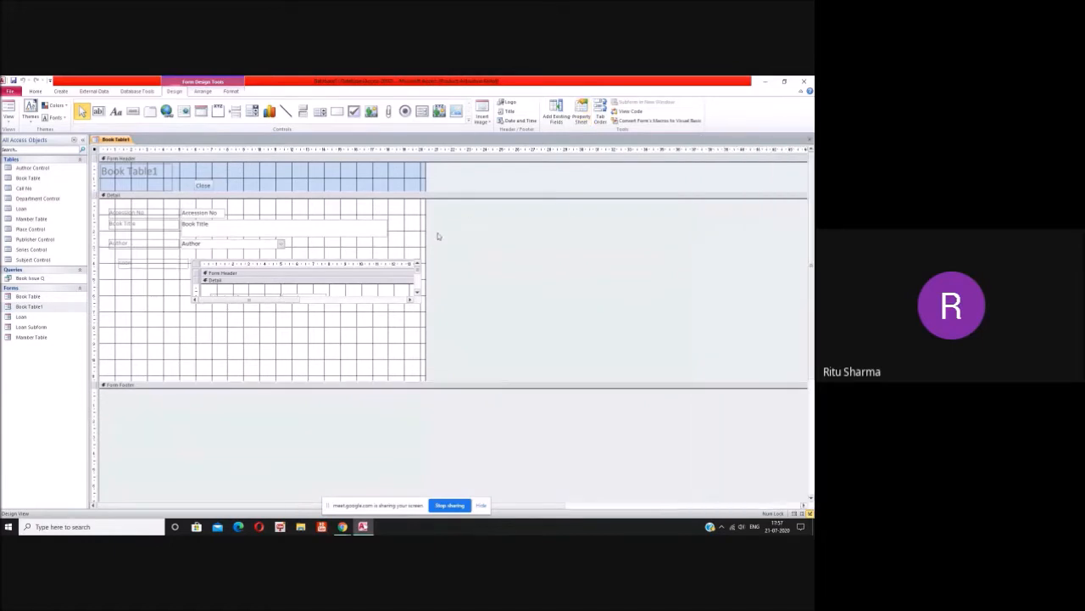
{"action": "left_click", "coordinate": [810, 140]}
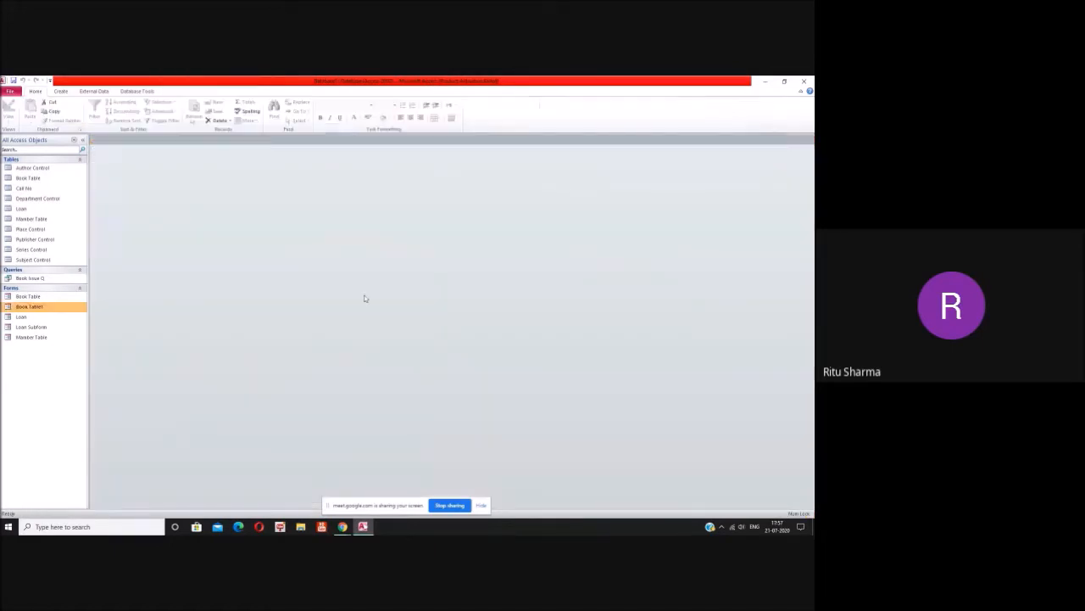
Step: Rename the Book Table1 form as Book Issue Q
{"action": "right_click", "coordinate": [32, 306]}
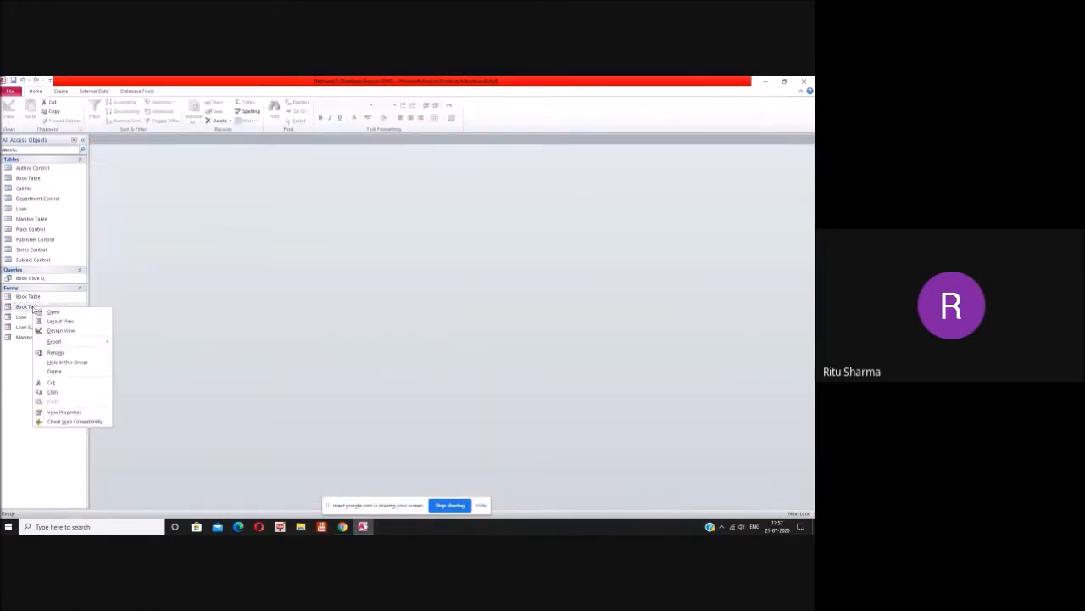
{"action": "left_click", "coordinate": [56, 352]}
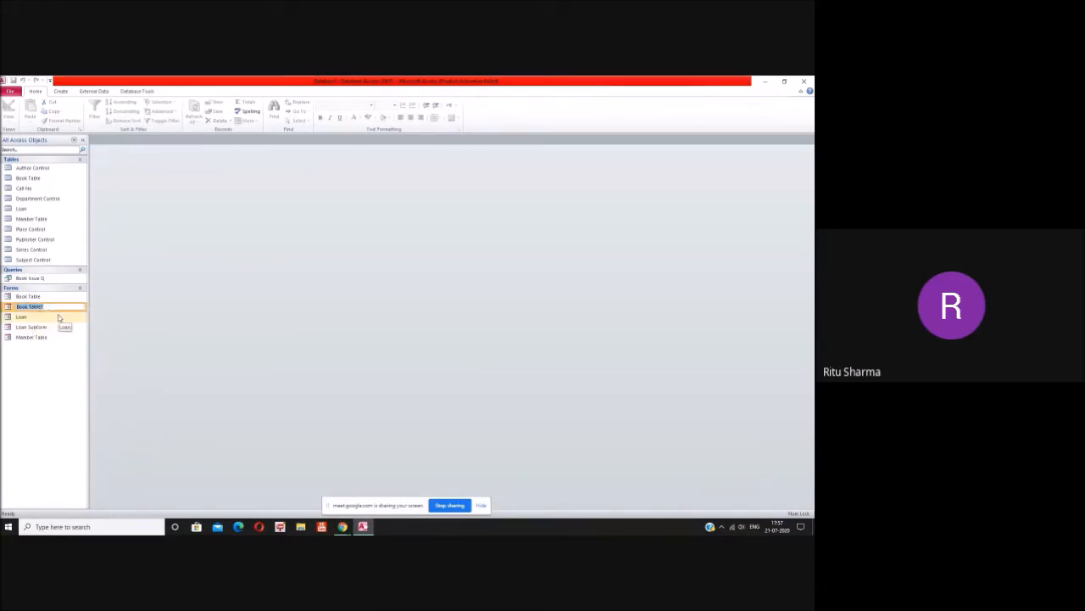
{"action": "type", "text": "B"}
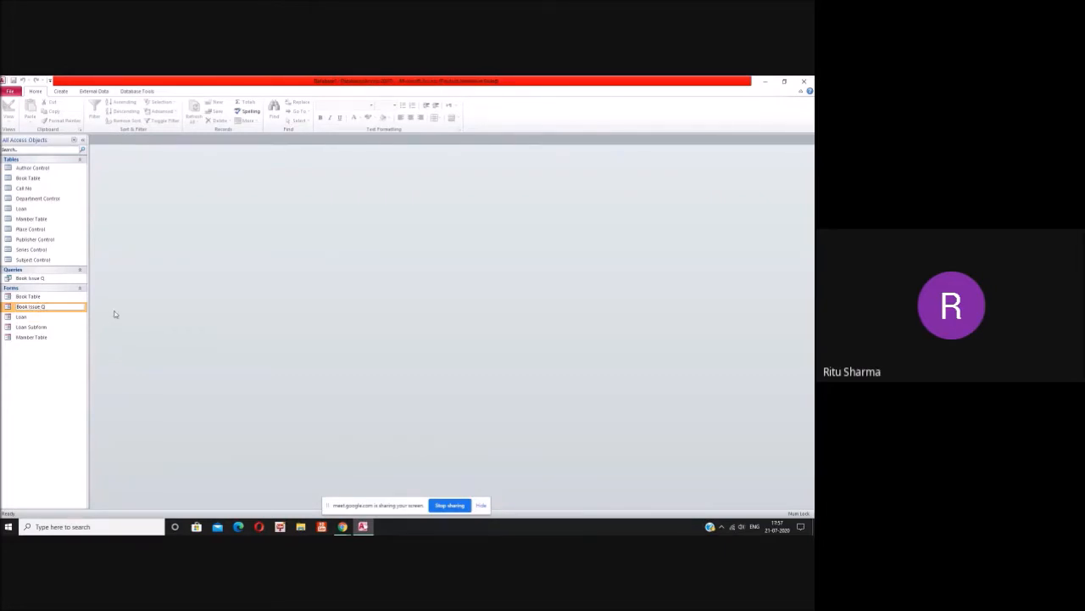
{"action": "left_click", "coordinate": [57, 346]}
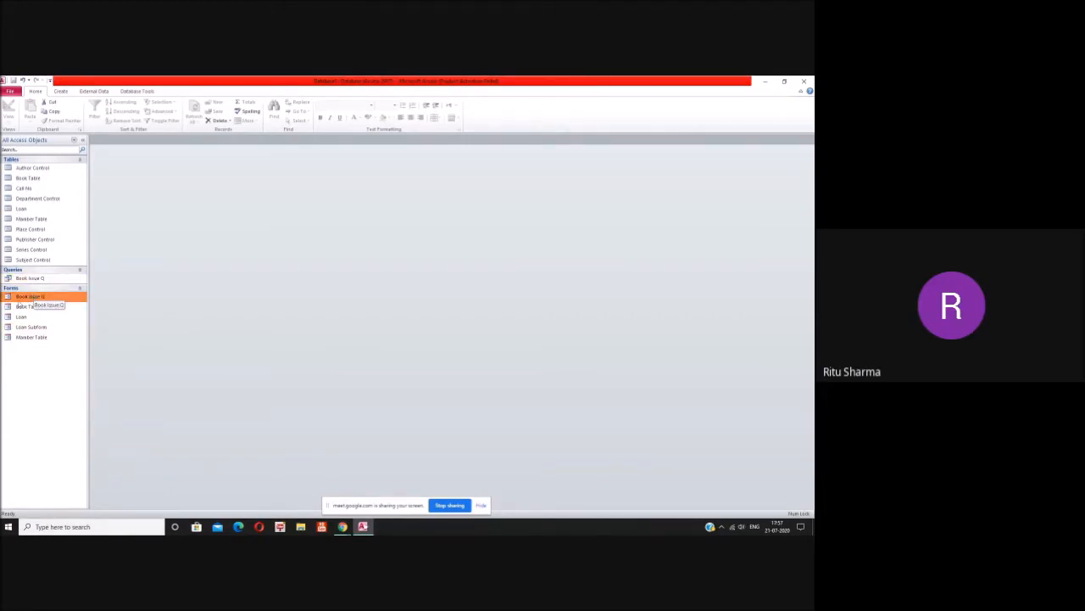
Step: Open the renamed Book Issue Q form and switch it to Design View
{"action": "double_click", "coordinate": [24, 299]}
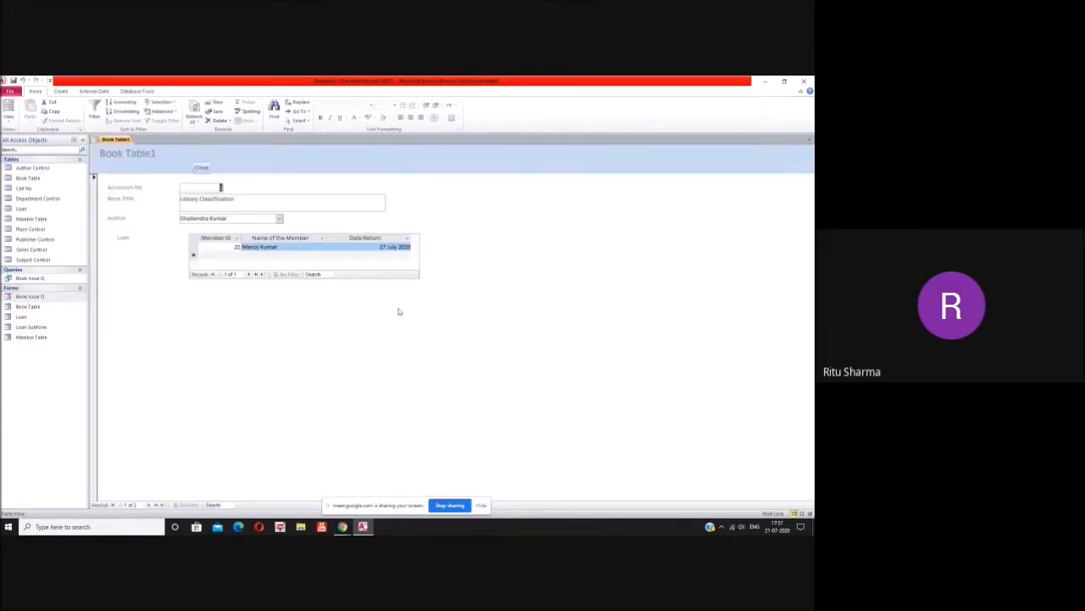
{"action": "right_click", "coordinate": [442, 246]}
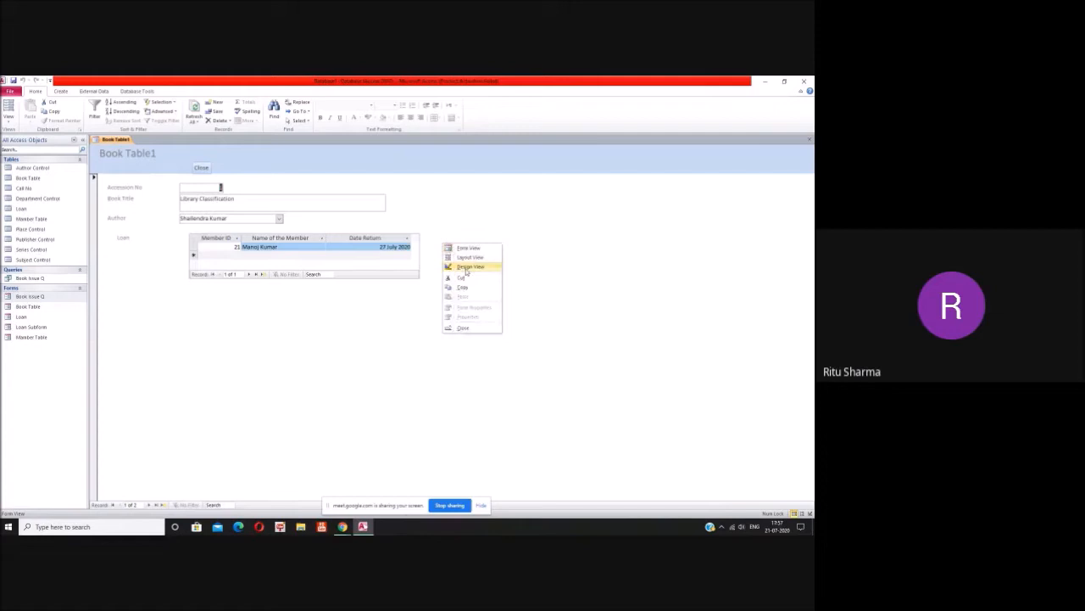
{"action": "left_click", "coordinate": [467, 268]}
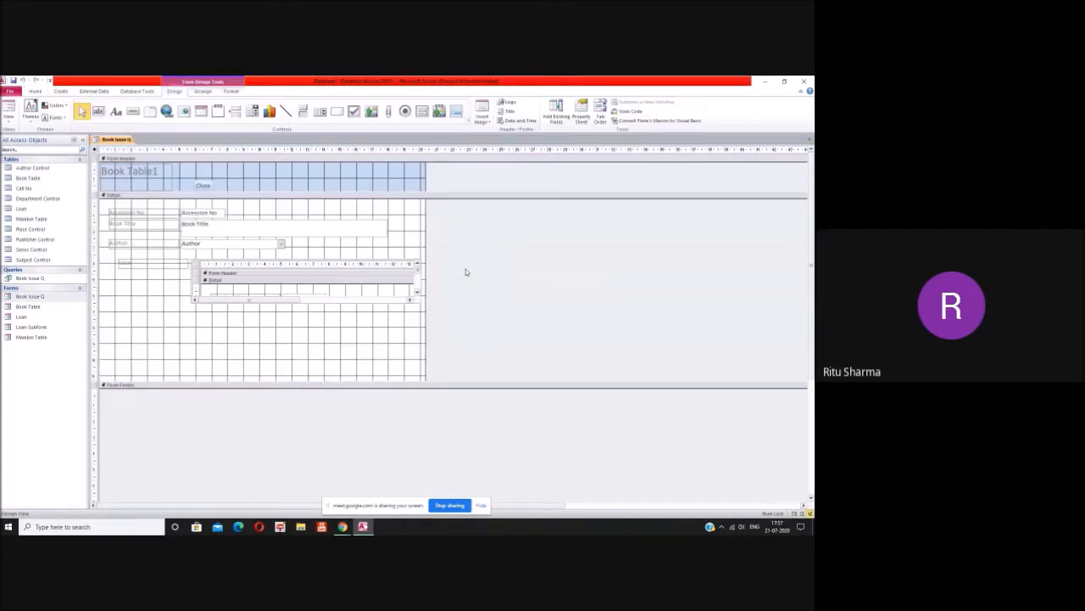
Step: Set the Locked property of the Accession No text box to Yes
{"action": "left_click", "coordinate": [208, 215]}
{"action": "left_click", "coordinate": [274, 216]}
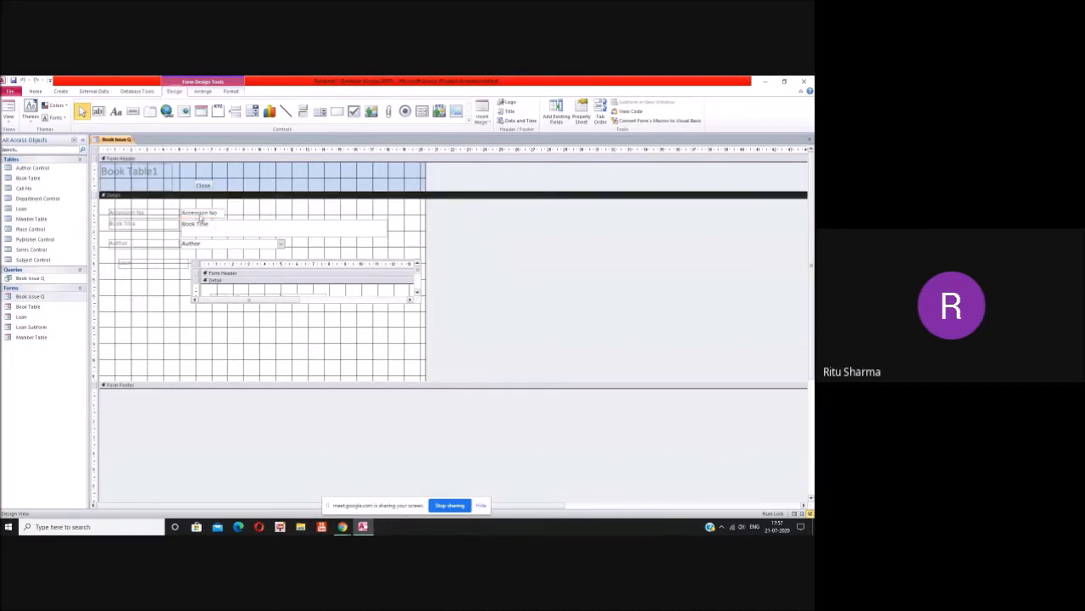
{"action": "left_click", "coordinate": [201, 216]}
{"action": "left_click", "coordinate": [200, 215]}
{"action": "left_click", "coordinate": [246, 218]}
{"action": "double_click", "coordinate": [208, 215]}
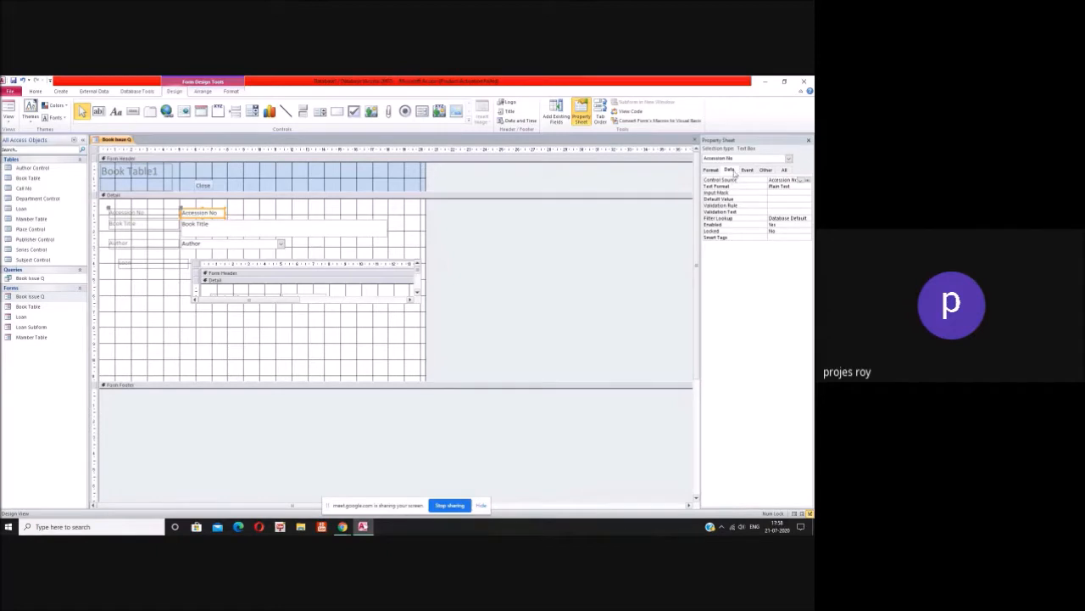
{"action": "left_click", "coordinate": [794, 229]}
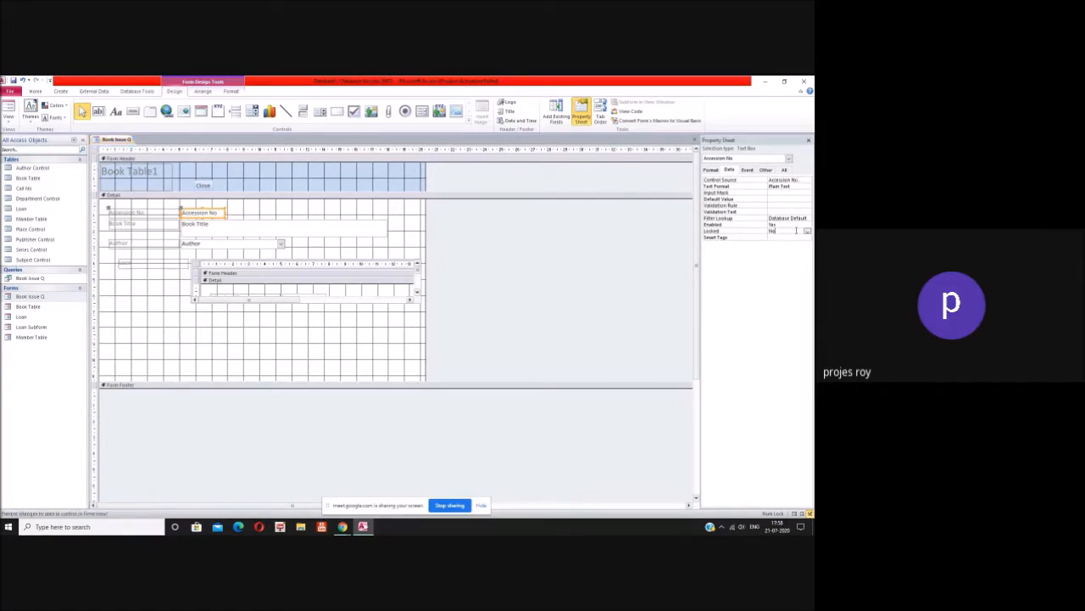
{"action": "left_click", "coordinate": [806, 231]}
{"action": "left_click", "coordinate": [785, 242]}
Step: Set the Locked property to Yes for the Book Title text box and the Author combo box
{"action": "left_click", "coordinate": [234, 229]}
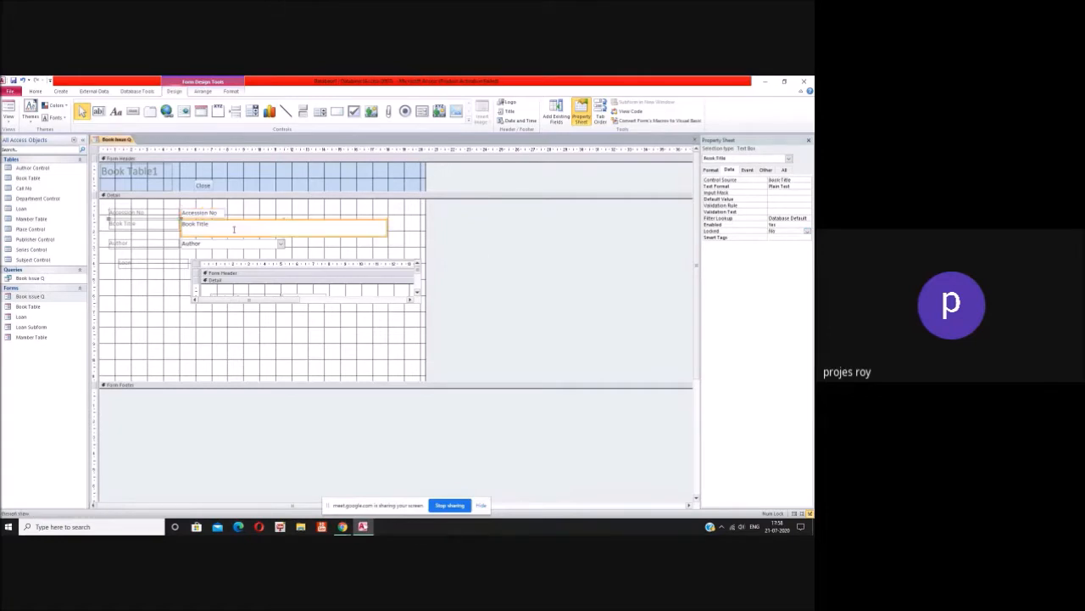
{"action": "left_click", "coordinate": [807, 231]}
{"action": "left_click", "coordinate": [788, 244]}
{"action": "left_click", "coordinate": [255, 243]}
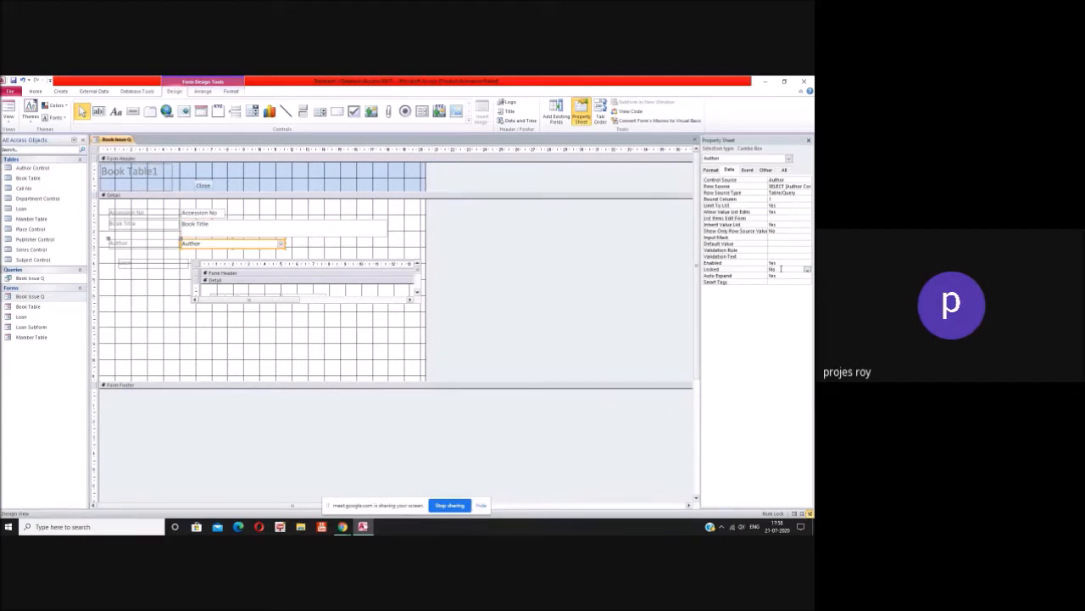
{"action": "left_click", "coordinate": [808, 269]}
{"action": "left_click", "coordinate": [788, 275]}
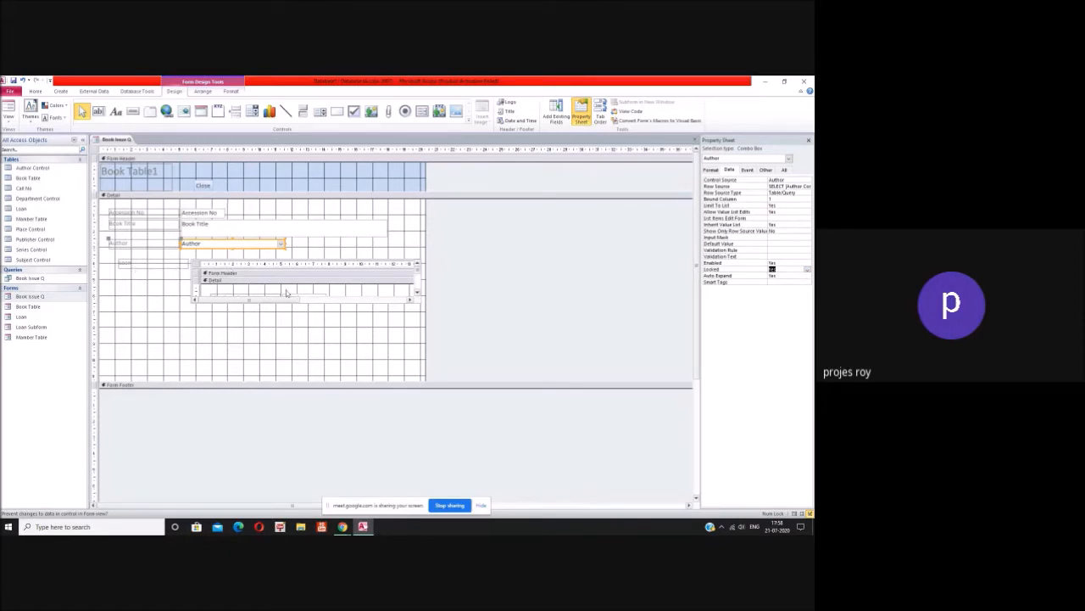
Step: Increase the height of the Loan subform to expose the Member ID and Name of the Member fields in its Detail section
{"action": "left_click", "coordinate": [422, 307]}
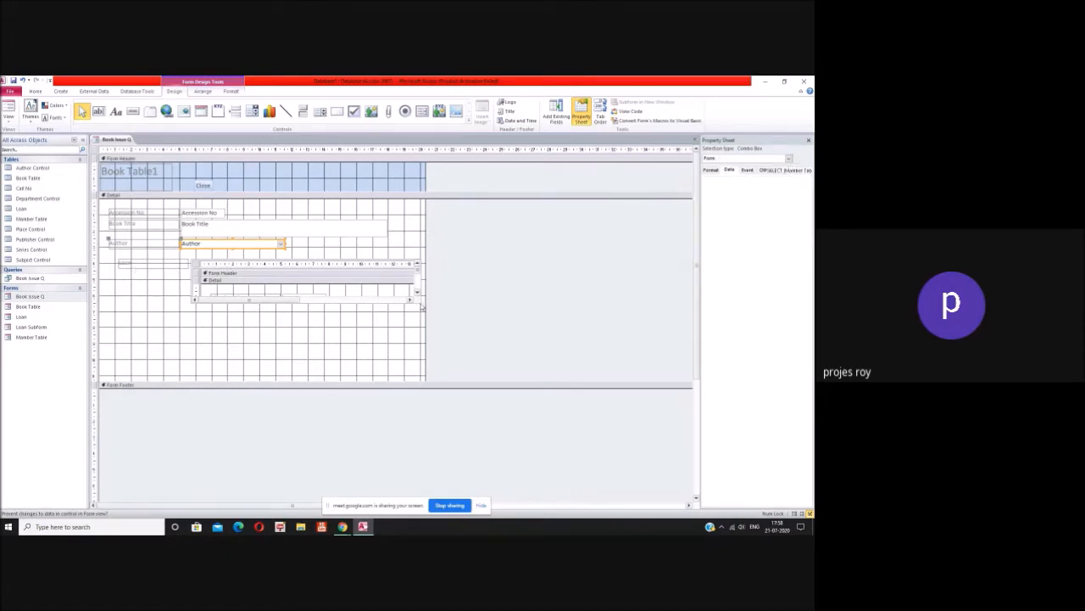
{"action": "left_click", "coordinate": [392, 307]}
{"action": "left_click", "coordinate": [422, 307]}
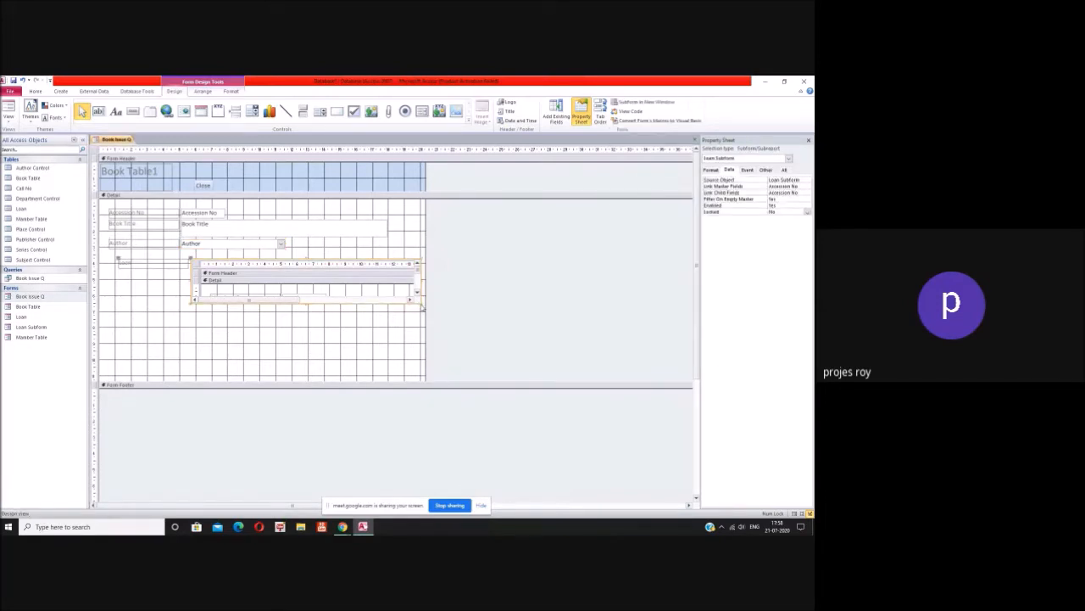
{"action": "left_click_drag", "start_coordinate": [420, 308], "coordinate": [422, 303]}
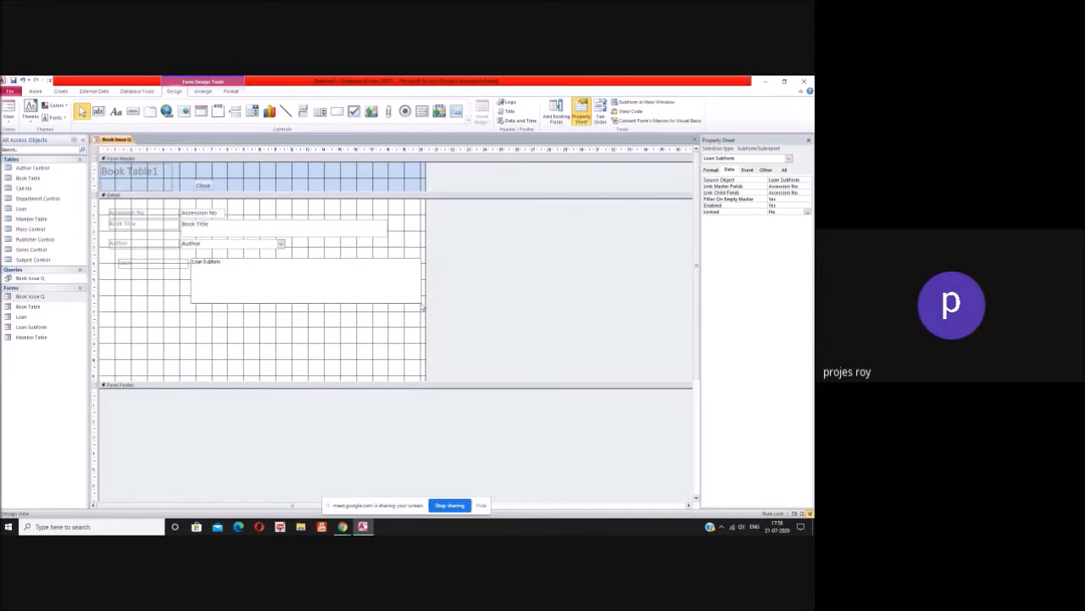
{"action": "left_click", "coordinate": [379, 341]}
{"action": "left_click", "coordinate": [375, 304]}
{"action": "left_click_drag", "start_coordinate": [307, 304], "coordinate": [308, 322]}
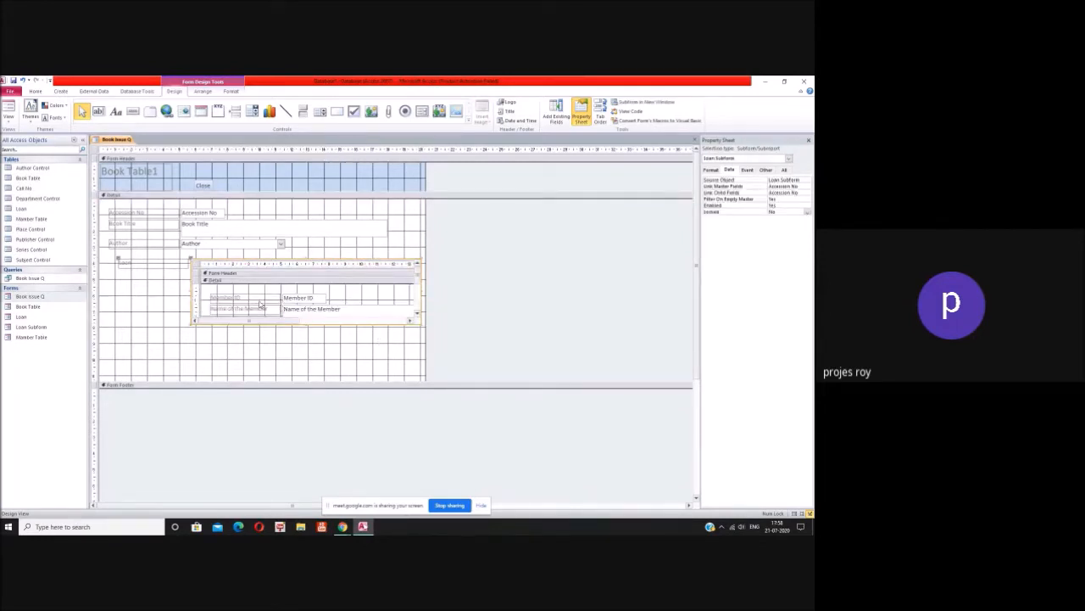
{"action": "left_click", "coordinate": [307, 325]}
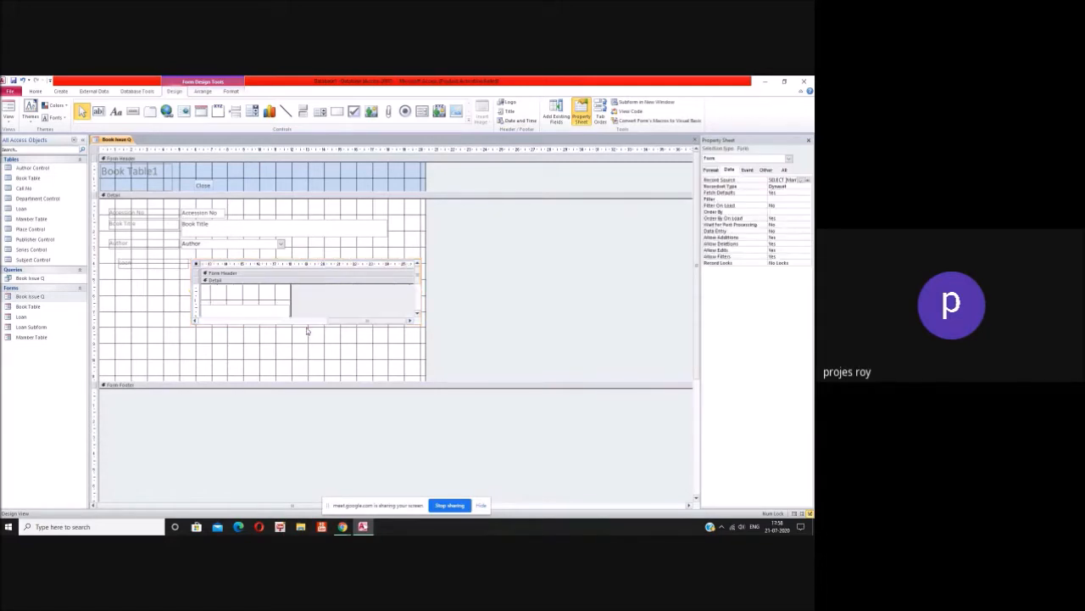
{"action": "left_click", "coordinate": [260, 322]}
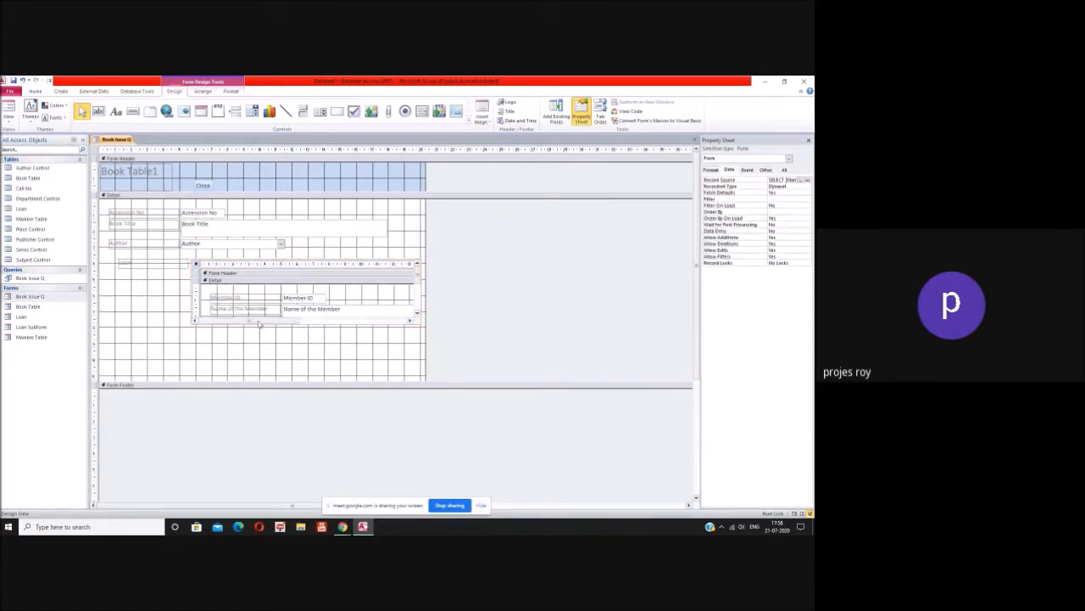
{"action": "left_click", "coordinate": [311, 328]}
{"action": "left_click", "coordinate": [312, 323]}
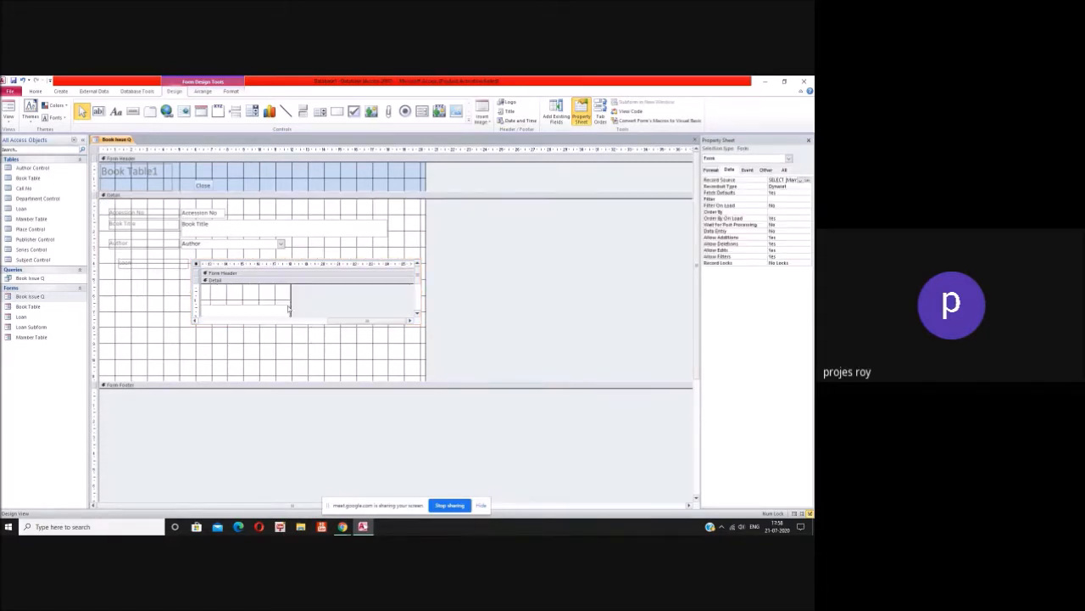
Step: Set the Locked property of the Member ID text box in the Loan subform to Yes
{"action": "left_click", "coordinate": [271, 323]}
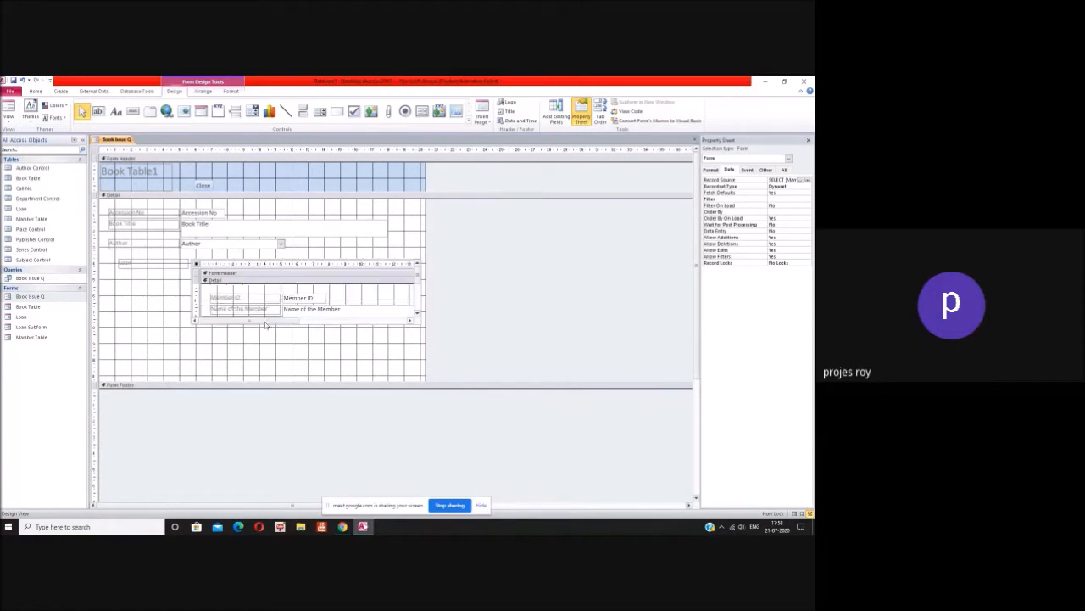
{"action": "left_click", "coordinate": [353, 261]}
{"action": "left_click", "coordinate": [387, 276]}
{"action": "left_click", "coordinate": [318, 298]}
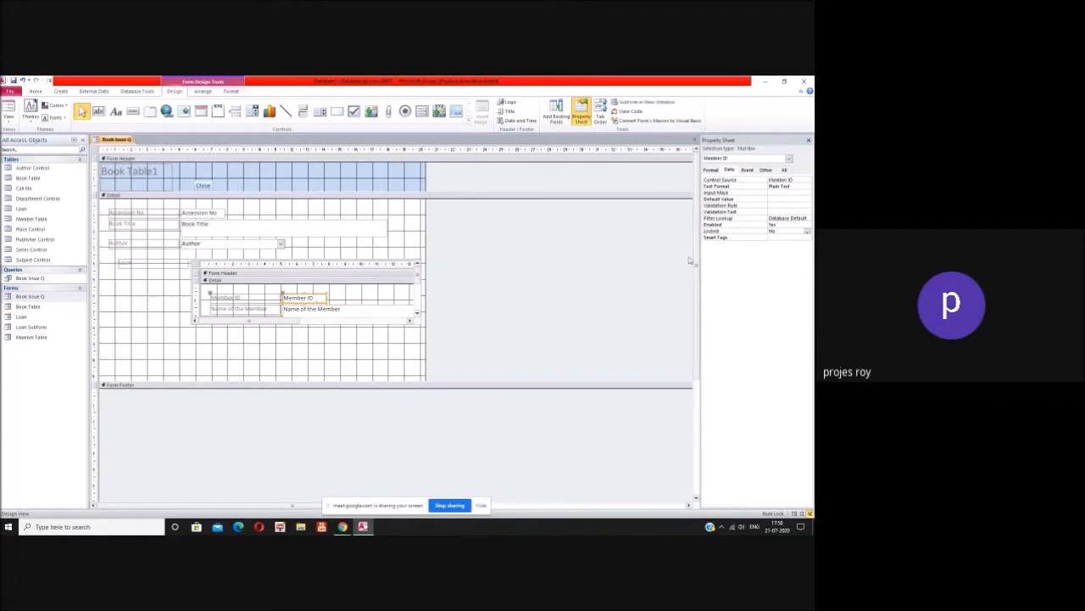
{"action": "left_click", "coordinate": [806, 232]}
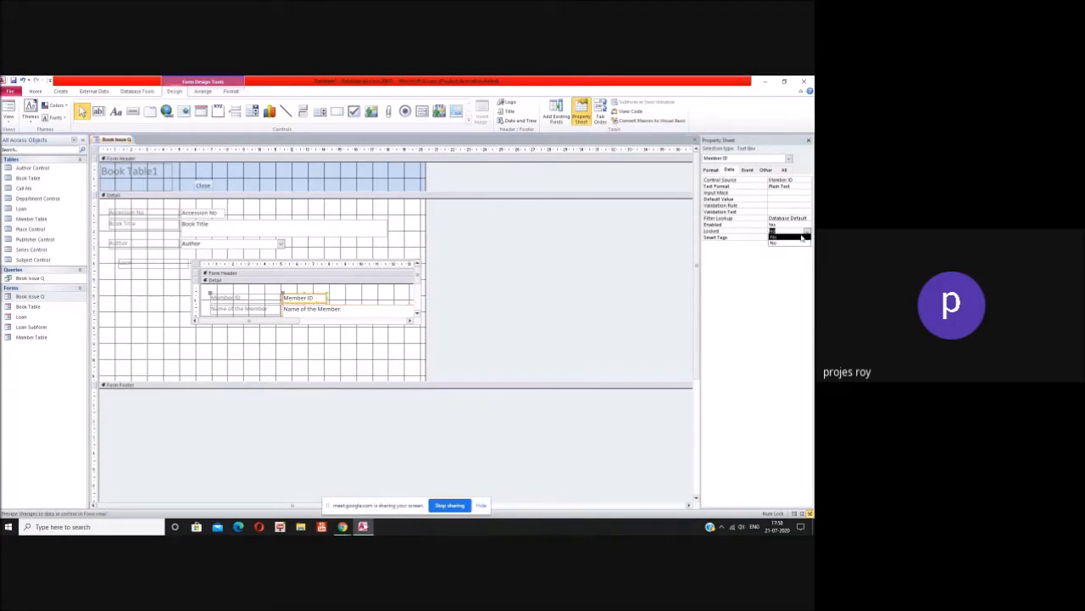
{"action": "left_click", "coordinate": [788, 237]}
Step: Set the Locked property to Yes for the Name of the Member and Date Return text boxes in the Loan subform
{"action": "left_click", "coordinate": [342, 311]}
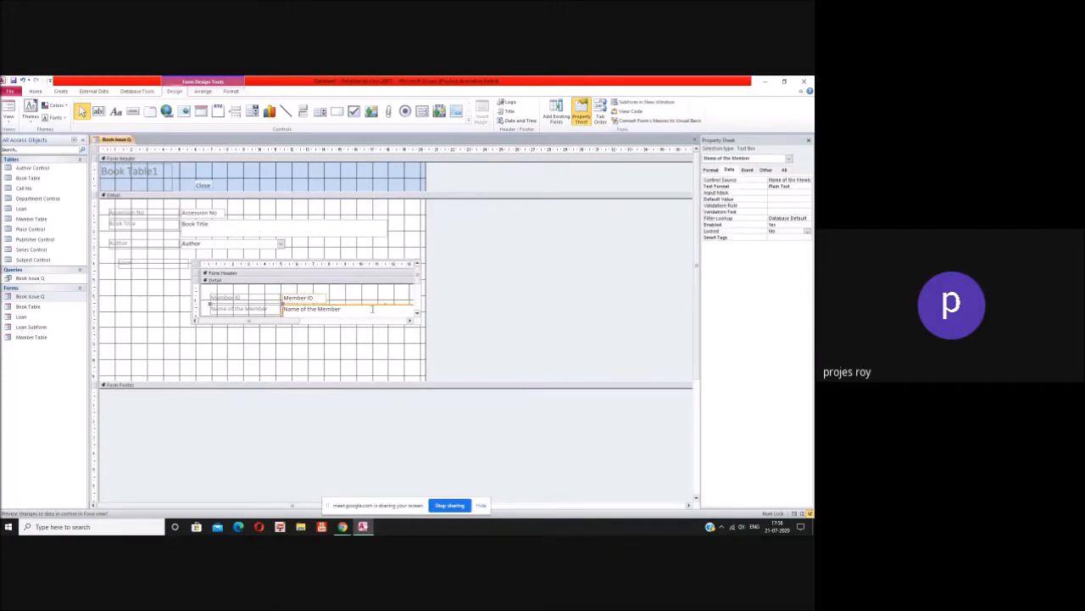
{"action": "left_click", "coordinate": [807, 231]}
{"action": "left_click", "coordinate": [793, 244]}
{"action": "left_click", "coordinate": [418, 315]}
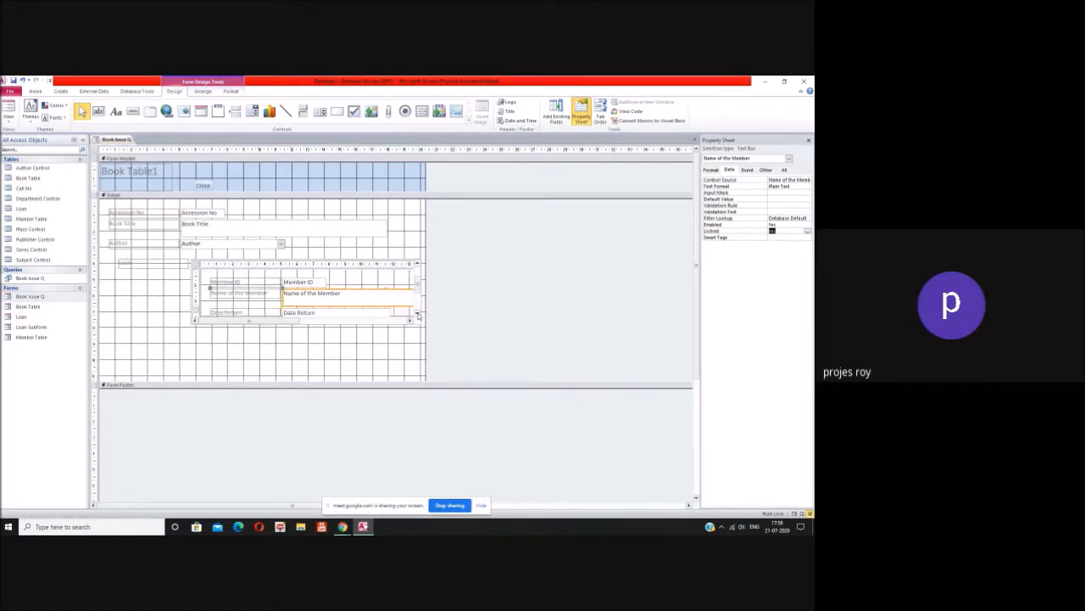
{"action": "left_click", "coordinate": [376, 311]}
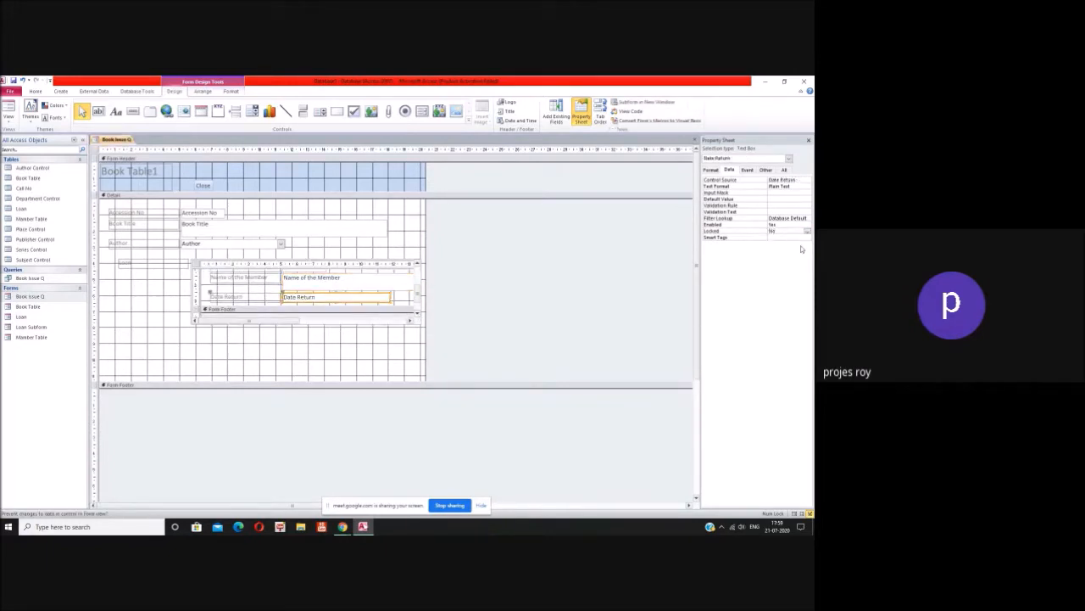
{"action": "left_click", "coordinate": [807, 231]}
{"action": "left_click", "coordinate": [797, 242]}
{"action": "left_click", "coordinate": [600, 272]}
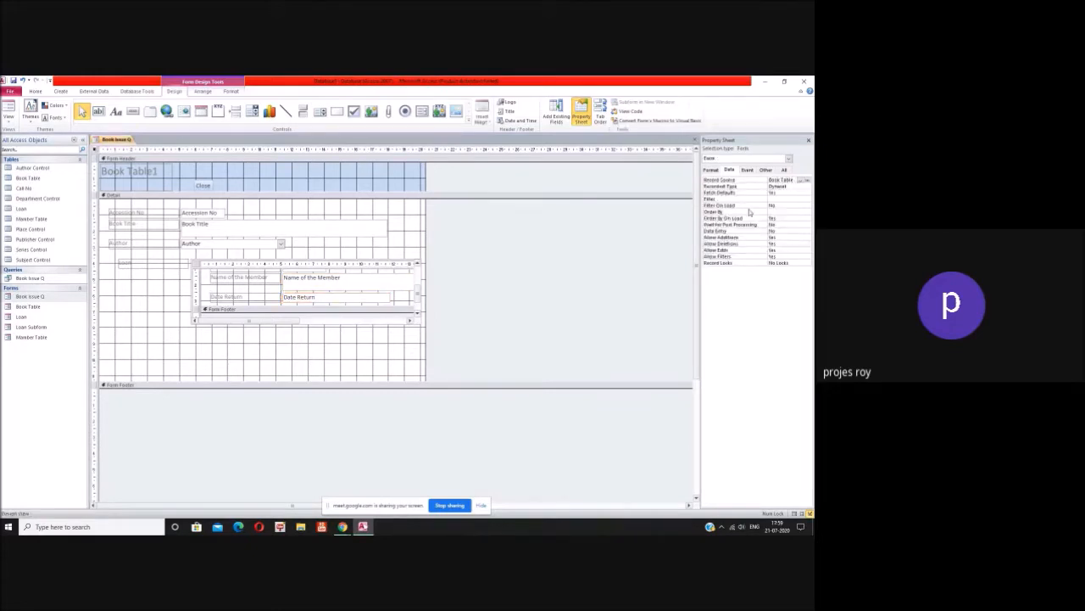
{"action": "left_click", "coordinate": [406, 238]}
{"action": "right_click", "coordinate": [406, 238]}
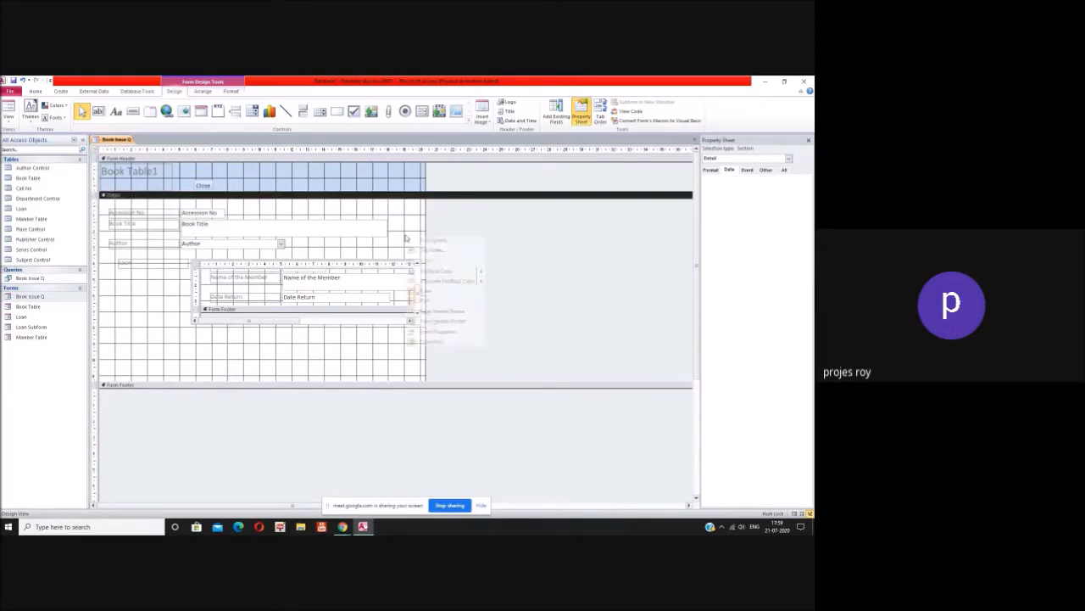
Step: Add a command button captioned Next beside Close in the Form Header, using the Record Navigation action Go To Next Record
{"action": "left_click", "coordinate": [246, 181]}
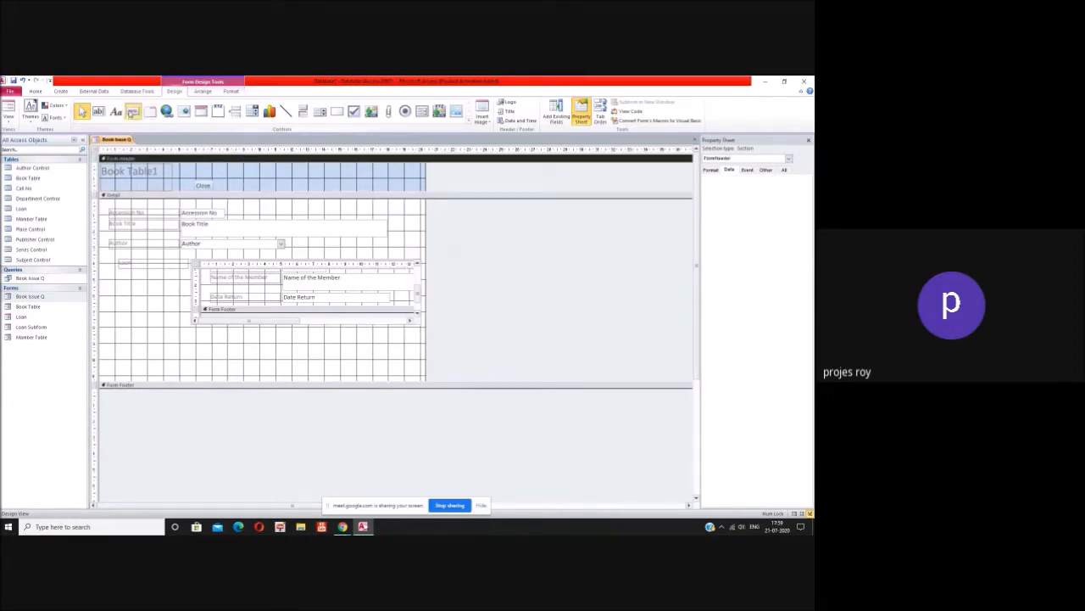
{"action": "left_click", "coordinate": [132, 111]}
{"action": "left_click_drag", "start_coordinate": [216, 182], "coordinate": [249, 194]}
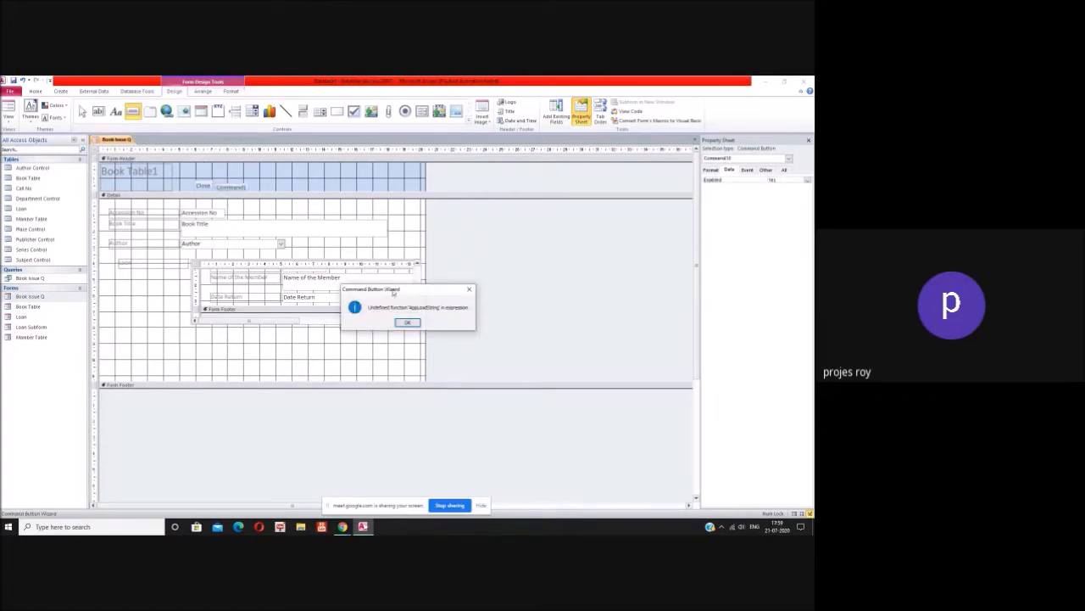
{"action": "left_click", "coordinate": [406, 323]}
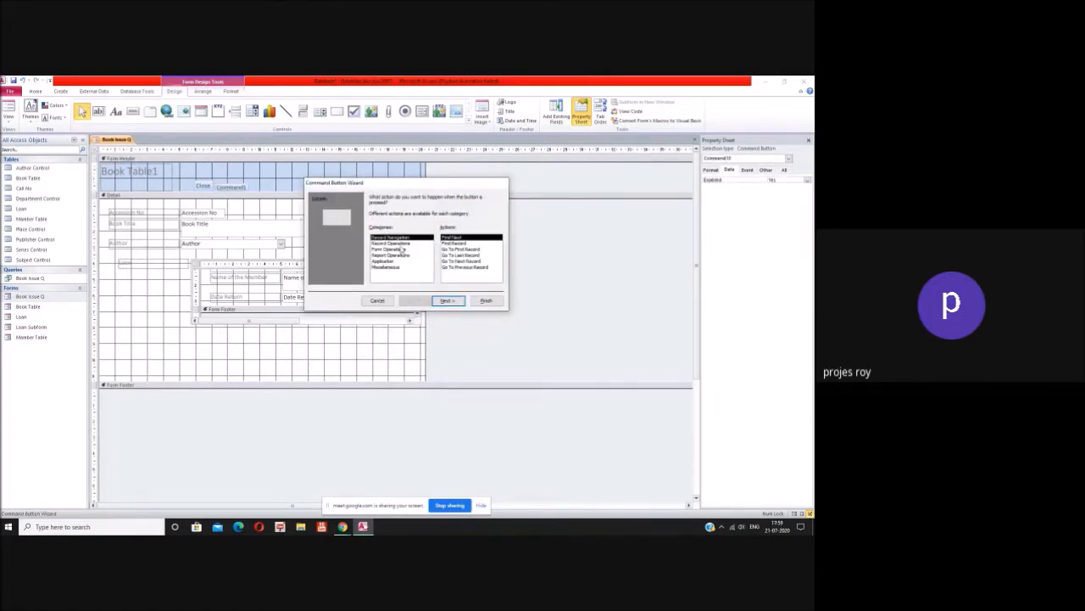
{"action": "left_click", "coordinate": [458, 261]}
{"action": "left_click", "coordinate": [406, 322]}
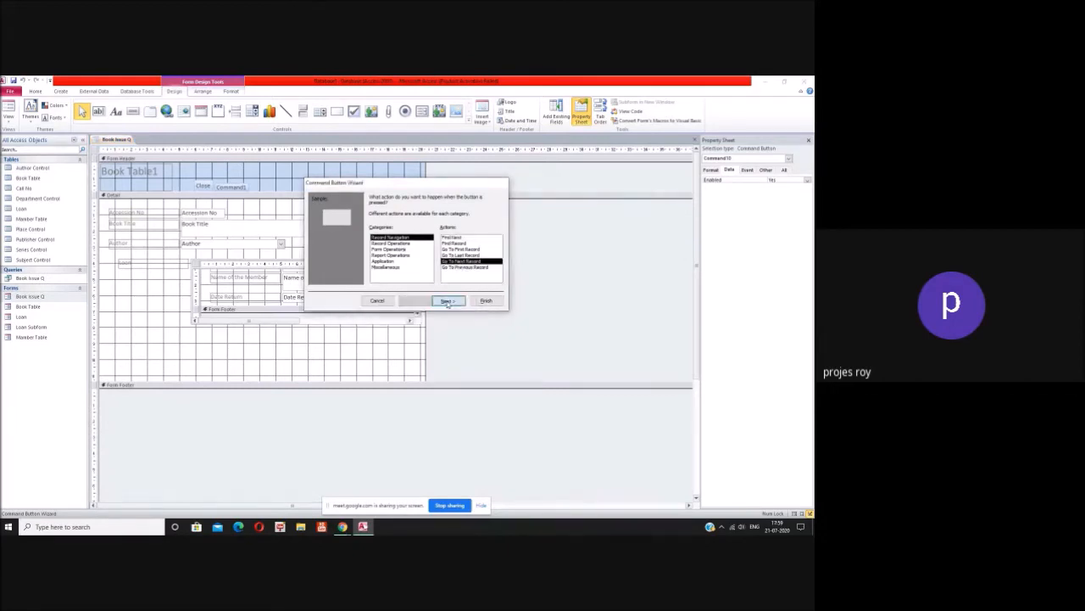
{"action": "left_click", "coordinate": [446, 300]}
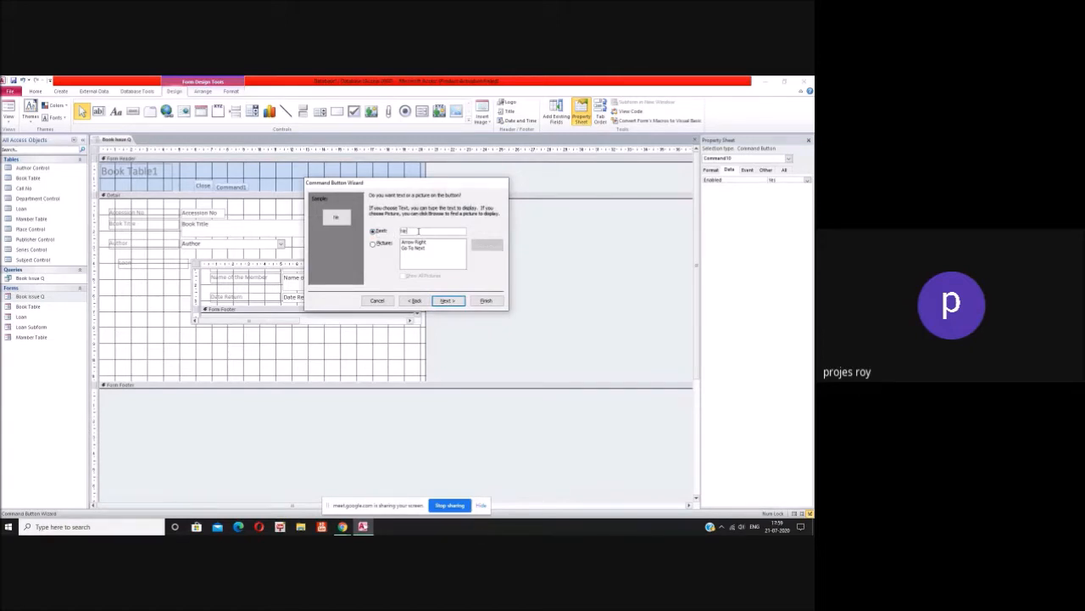
{"action": "left_click", "coordinate": [459, 303]}
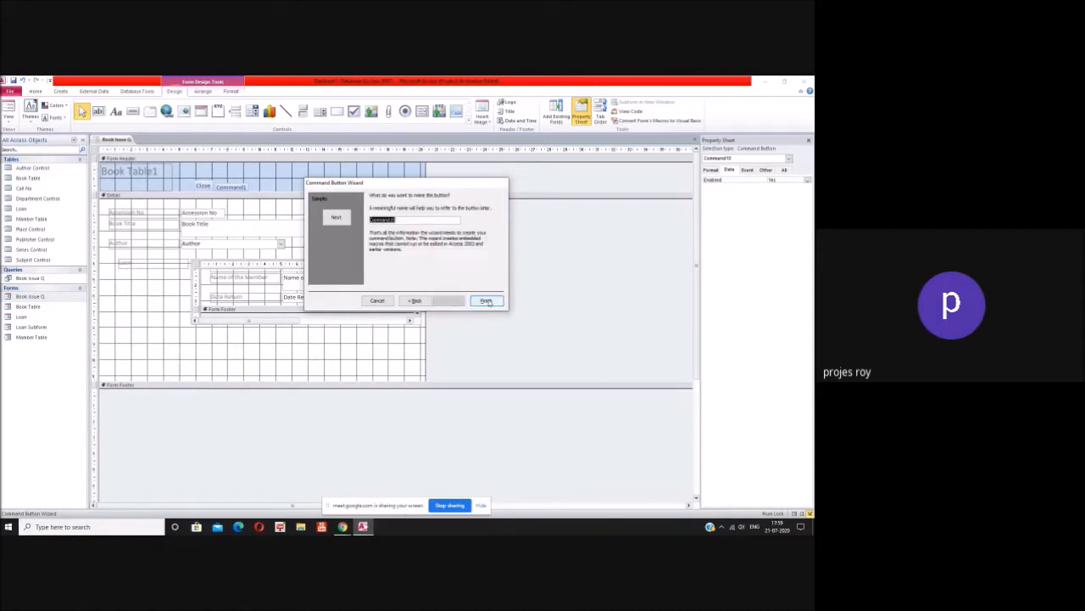
{"action": "left_click", "coordinate": [486, 301]}
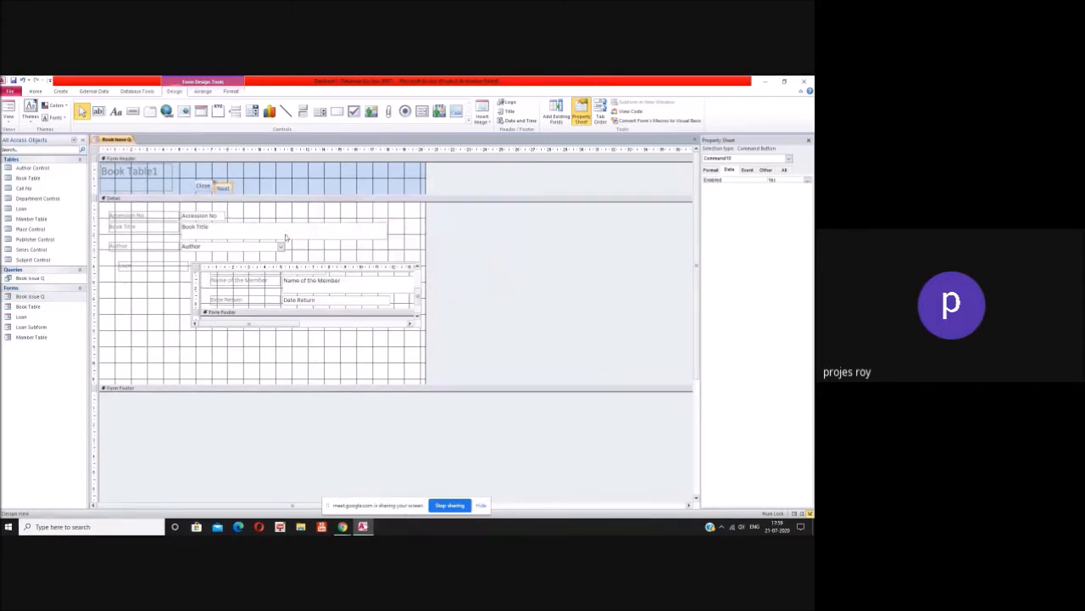
Step: Add a command button captioned Previous beside Next in the Form Header, using the Record Navigation action Go To Previous Record
{"action": "left_click", "coordinate": [133, 111]}
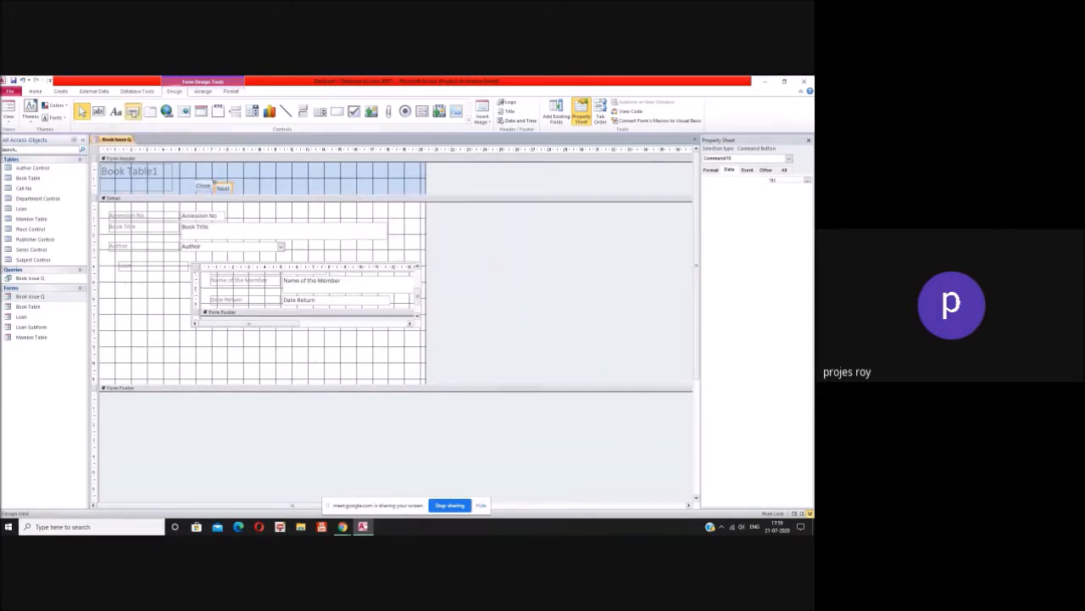
{"action": "left_click_drag", "start_coordinate": [243, 183], "coordinate": [263, 191]}
{"action": "left_click", "coordinate": [406, 324]}
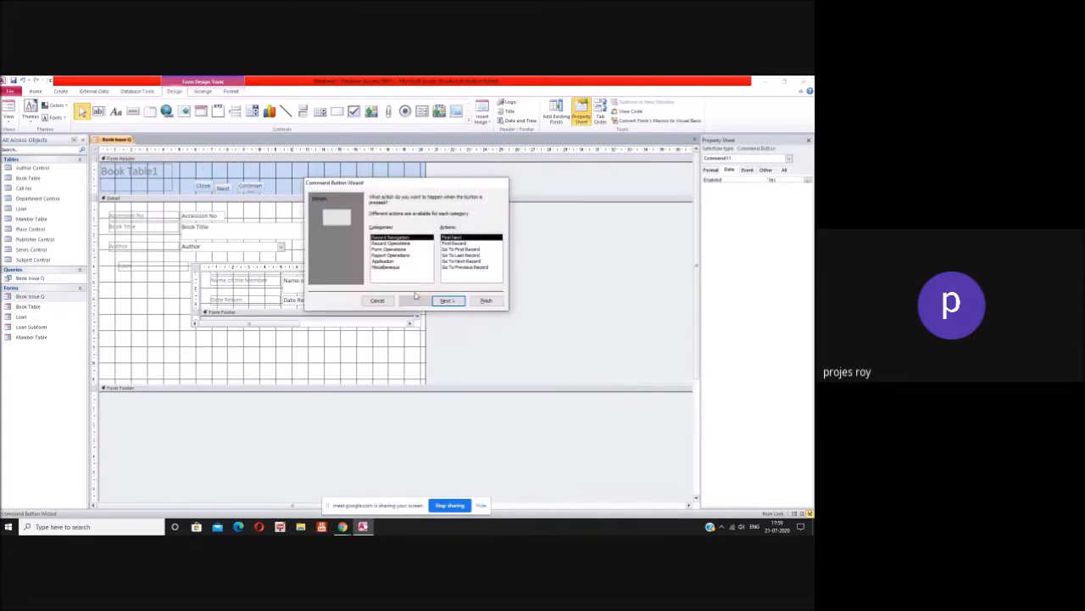
{"action": "left_click", "coordinate": [458, 267]}
{"action": "left_click", "coordinate": [412, 323]}
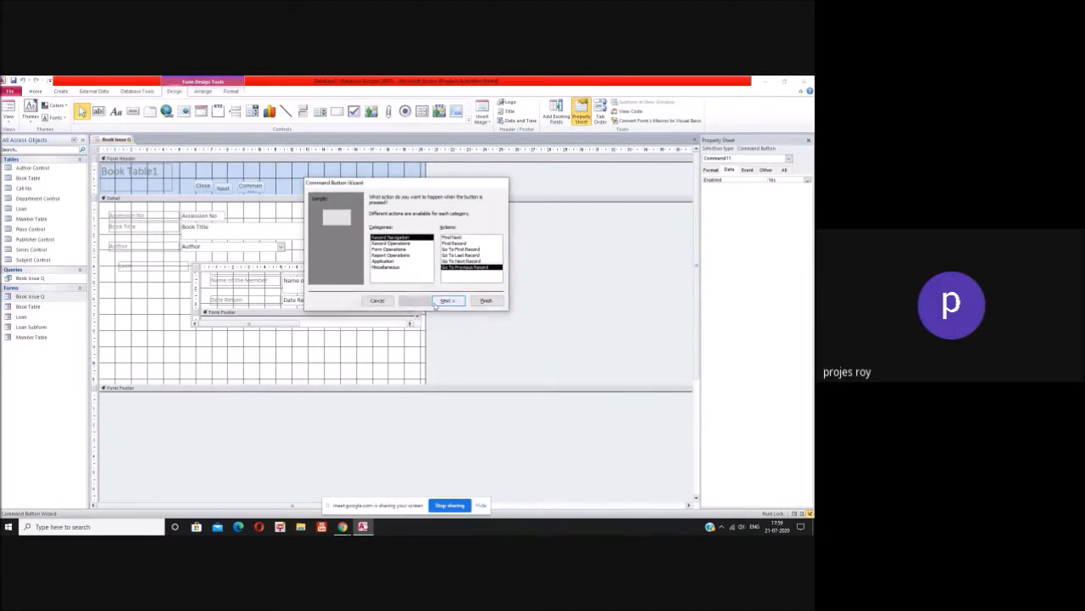
{"action": "left_click", "coordinate": [447, 301]}
{"action": "left_click", "coordinate": [418, 234]}
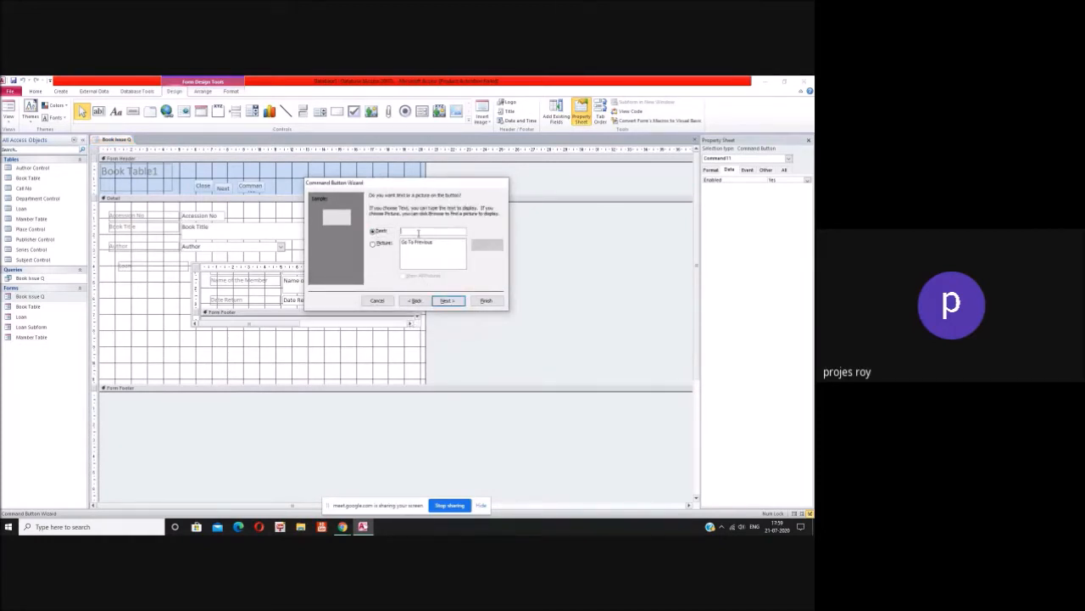
{"action": "type", "text": "Previous"}
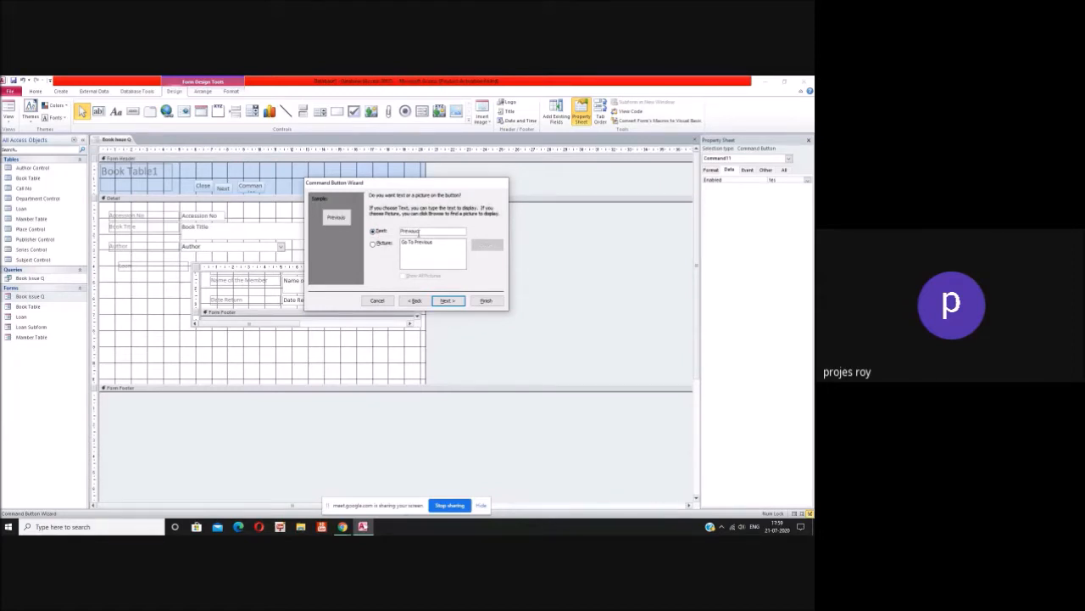
{"action": "left_click", "coordinate": [447, 301]}
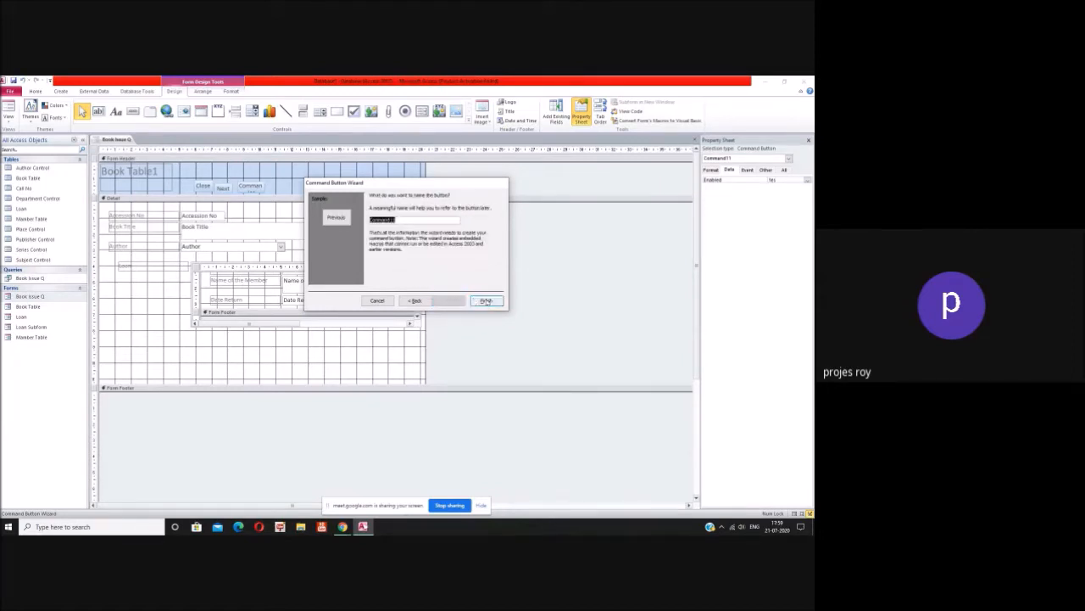
{"action": "left_click", "coordinate": [486, 301]}
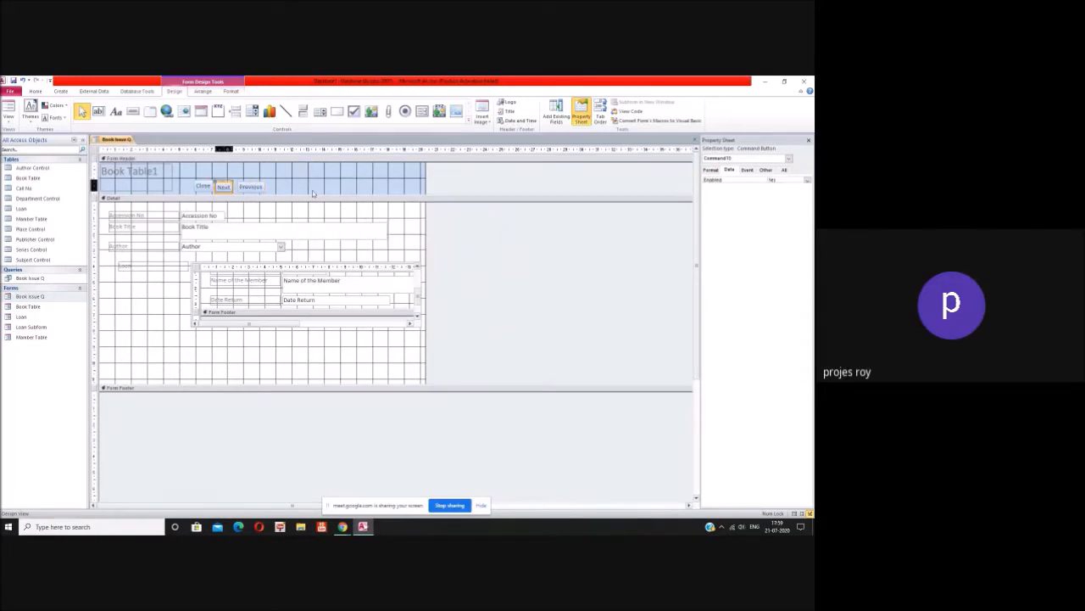
Step: Nudge the Previous button up to line up with the Close and Next buttons in the Form Header
{"action": "left_click", "coordinate": [249, 189]}
{"action": "key", "text": "Up"}
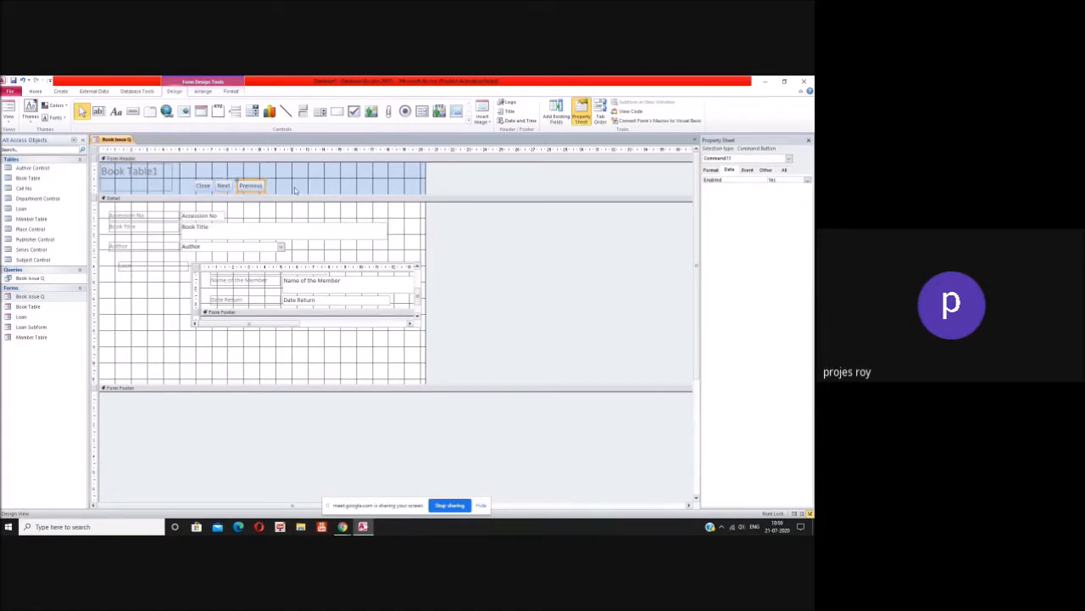
{"action": "left_click", "coordinate": [295, 190]}
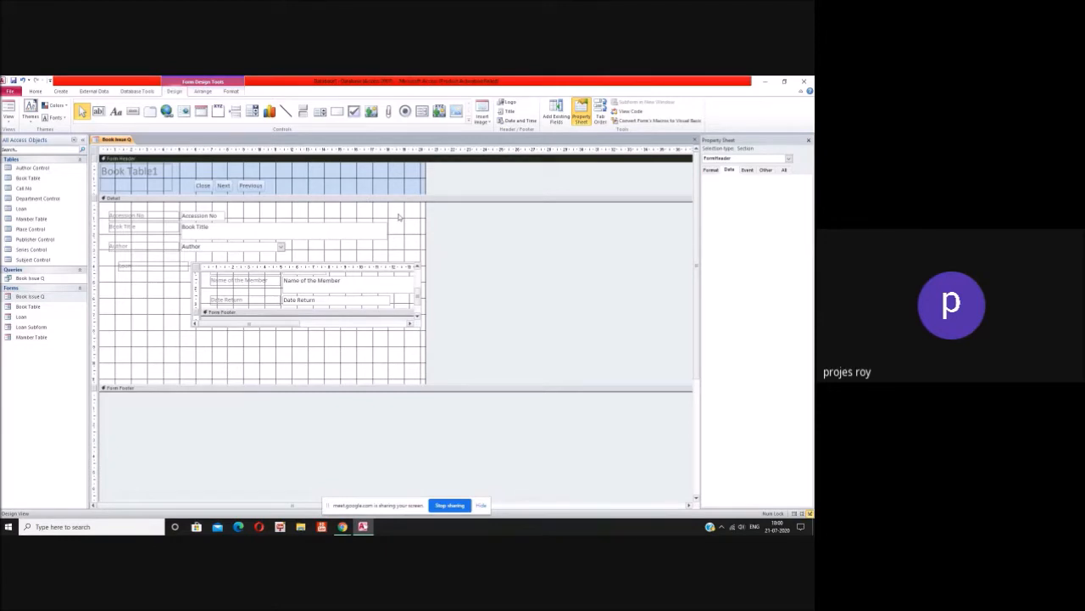
Step: Close the Property Sheet and slightly reduce the height of the Loan subform from its lower edge
{"action": "left_click", "coordinate": [809, 140]}
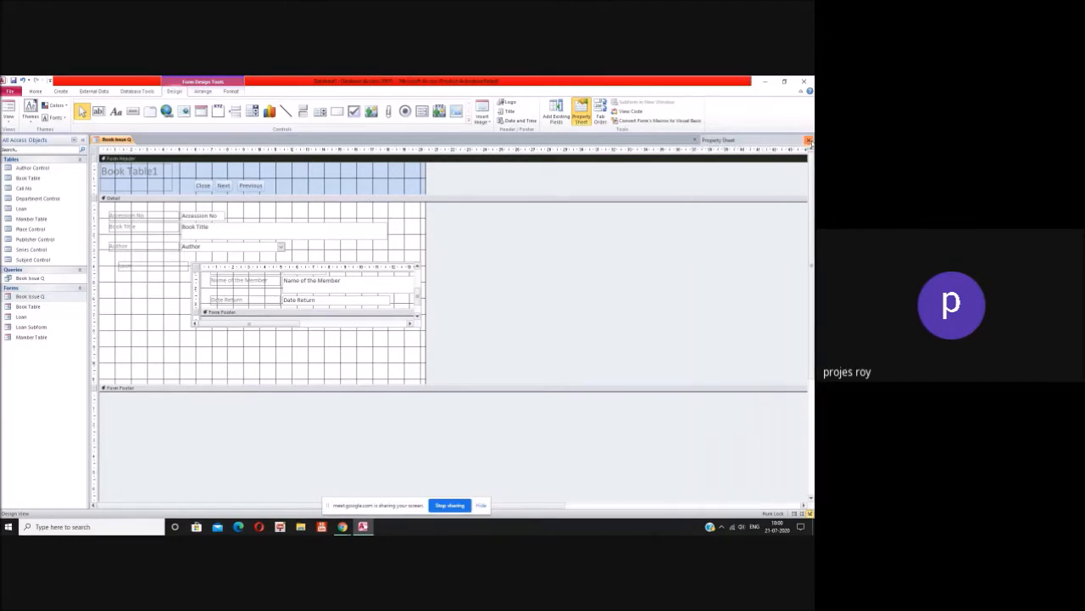
{"action": "left_click", "coordinate": [320, 329]}
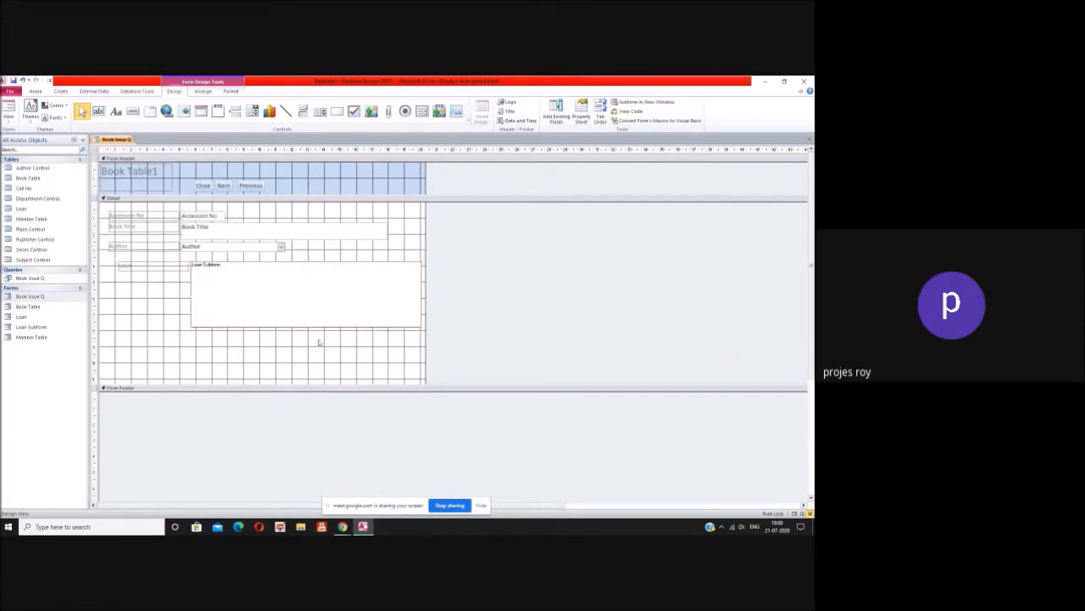
{"action": "left_click", "coordinate": [311, 333]}
{"action": "left_click", "coordinate": [311, 332]}
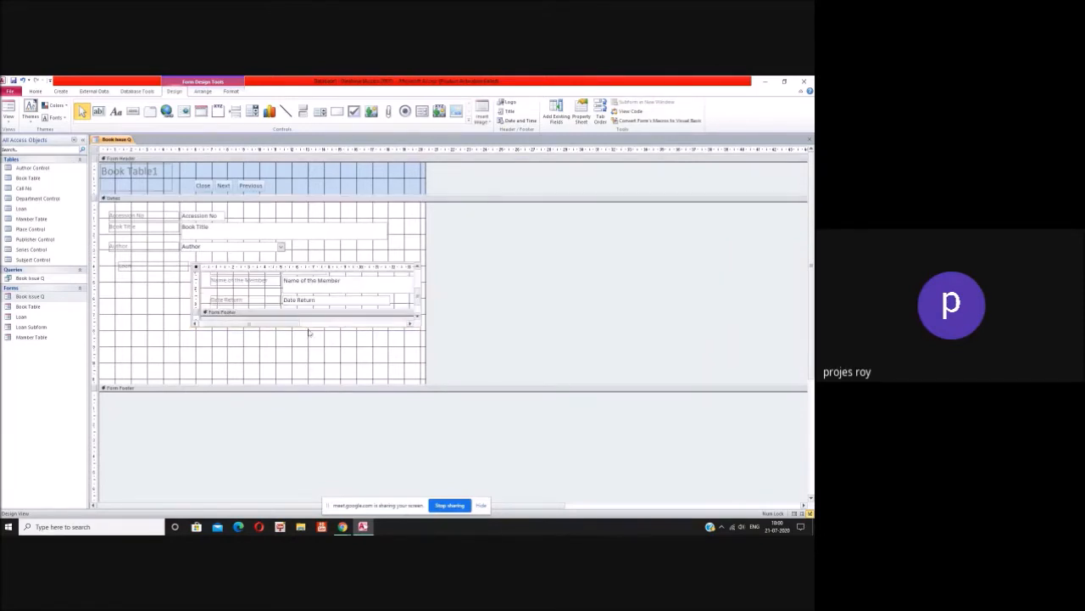
{"action": "left_click", "coordinate": [318, 334]}
{"action": "left_click", "coordinate": [311, 328]}
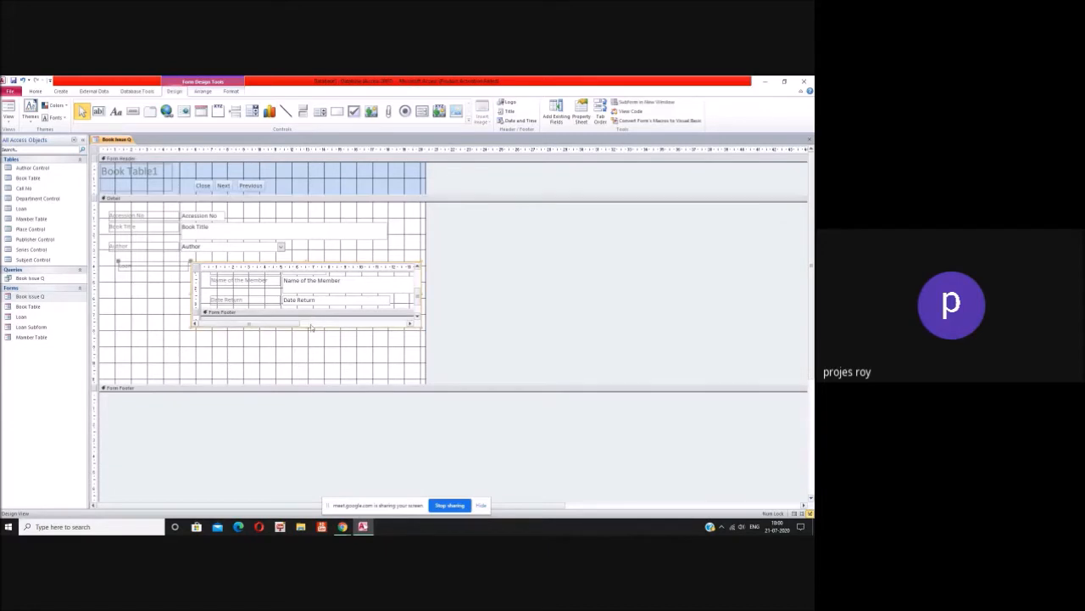
{"action": "left_click_drag", "start_coordinate": [309, 330], "coordinate": [310, 312]}
{"action": "left_click", "coordinate": [319, 344]}
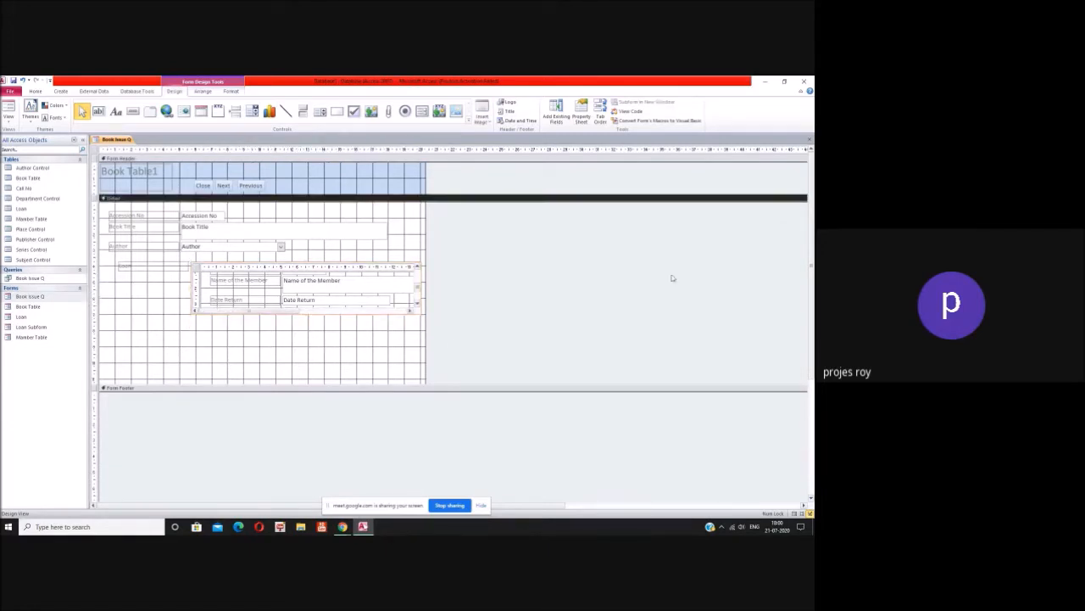
Step: Close the form, saving the changes to Book Issue Q and Loan Subform, and reopen Book Issue Q in Form View
{"action": "left_click", "coordinate": [810, 139]}
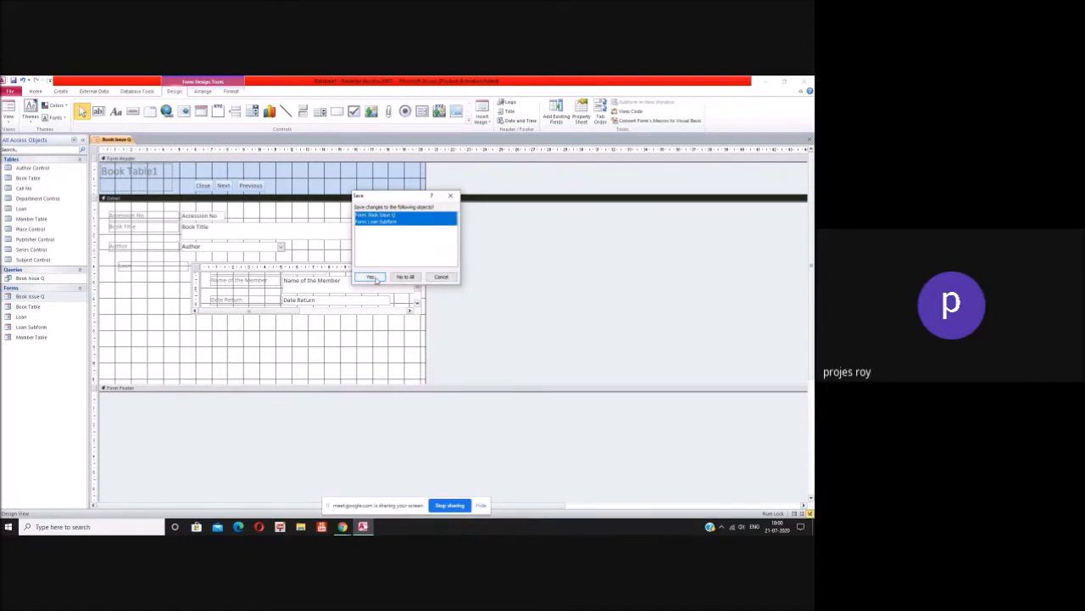
{"action": "left_click", "coordinate": [371, 277]}
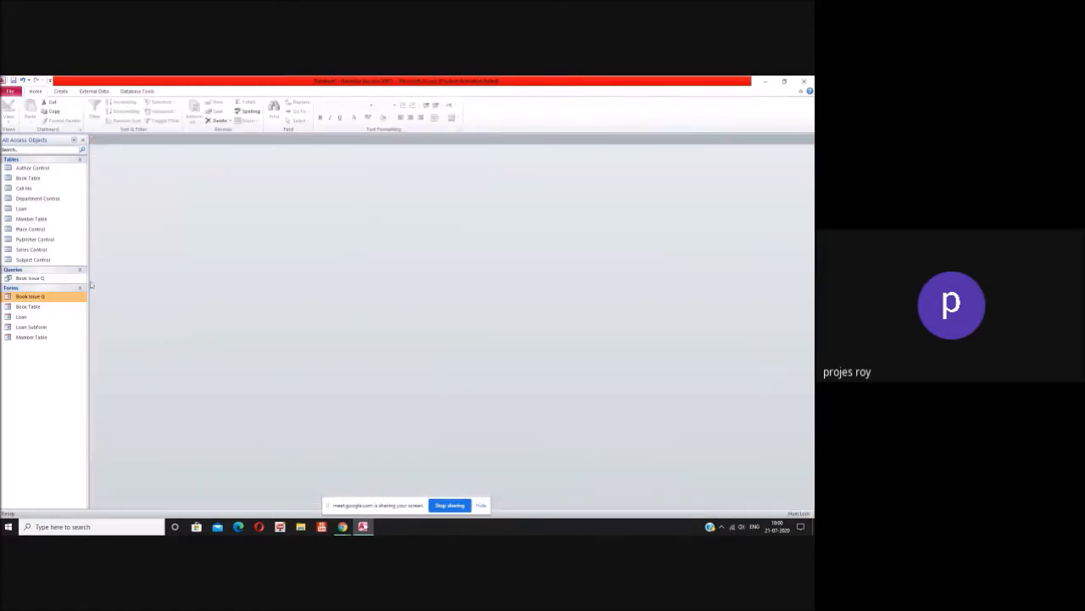
{"action": "double_click", "coordinate": [42, 298]}
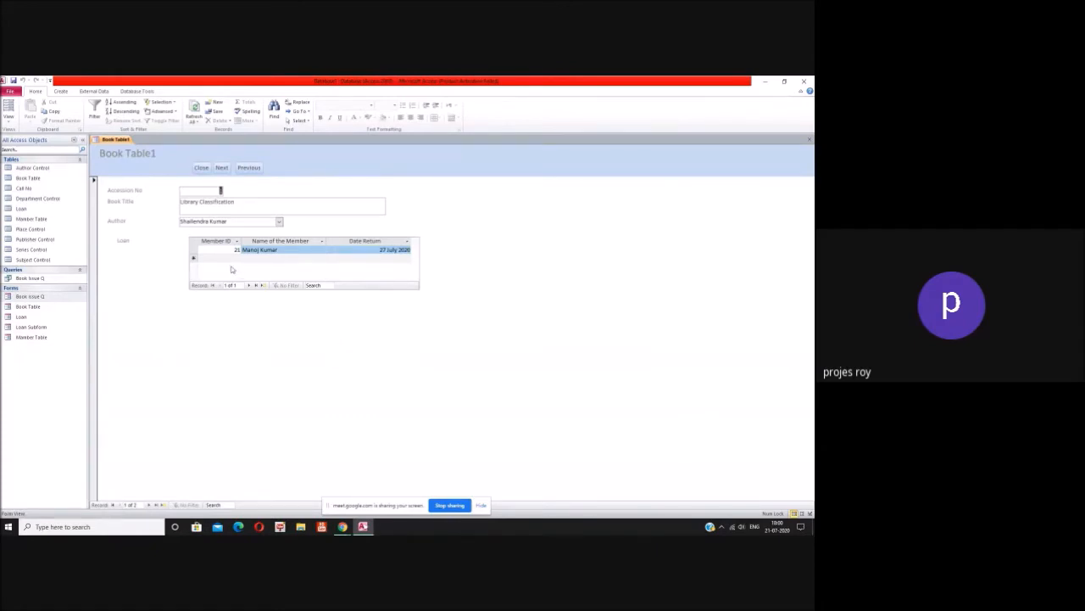
Step: Check the Book Title, Author, Name of the Member and Date Return fields in Form View, and exit with the form's own Close button
{"action": "left_click", "coordinate": [249, 200]}
{"action": "left_click", "coordinate": [236, 220]}
{"action": "left_click", "coordinate": [289, 250]}
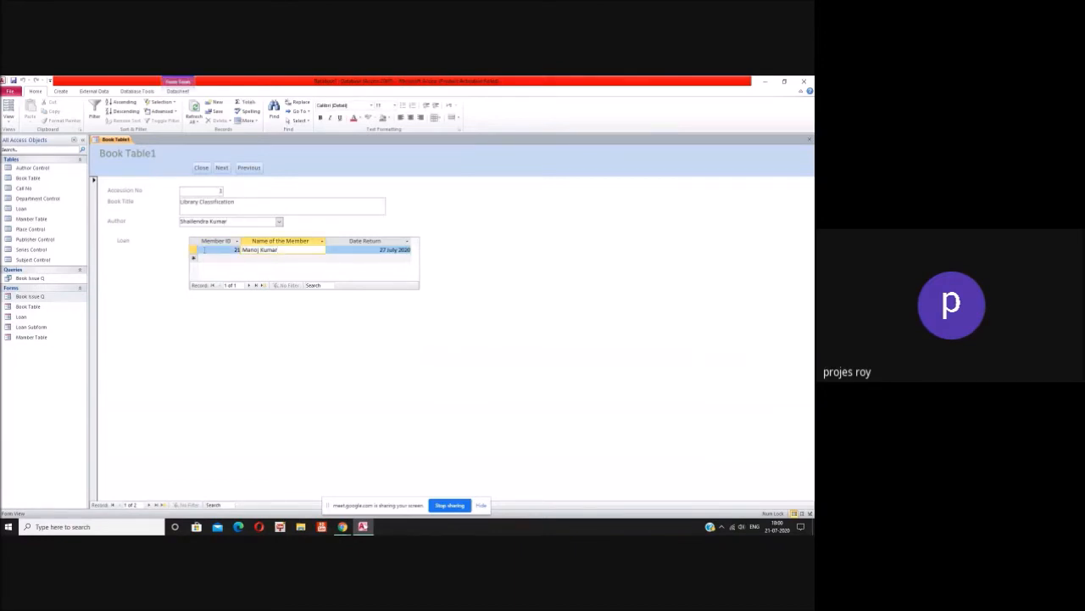
{"action": "left_click", "coordinate": [379, 252]}
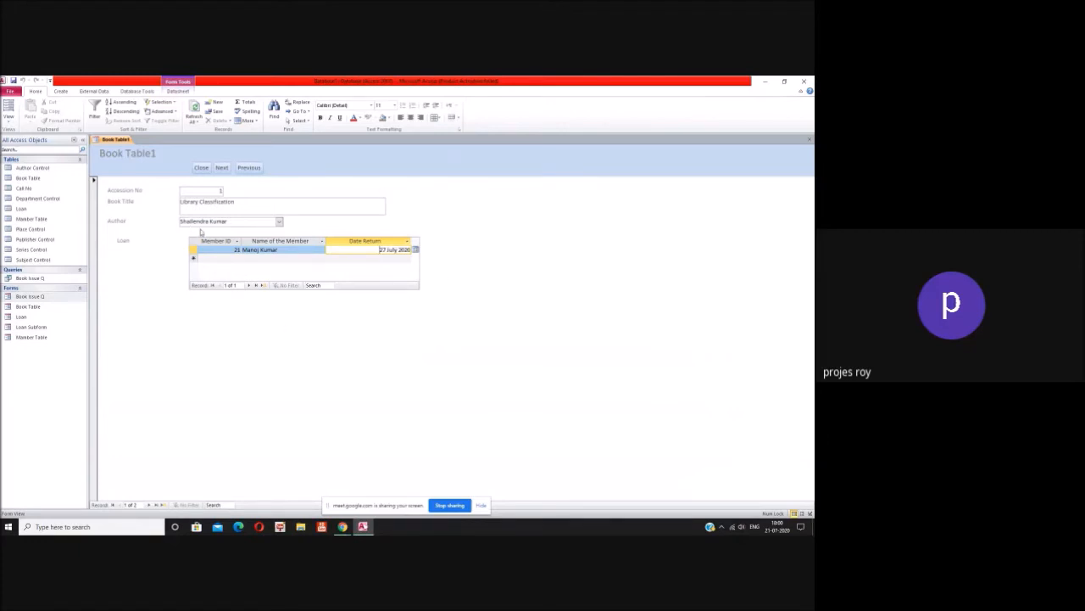
{"action": "left_click", "coordinate": [201, 168]}
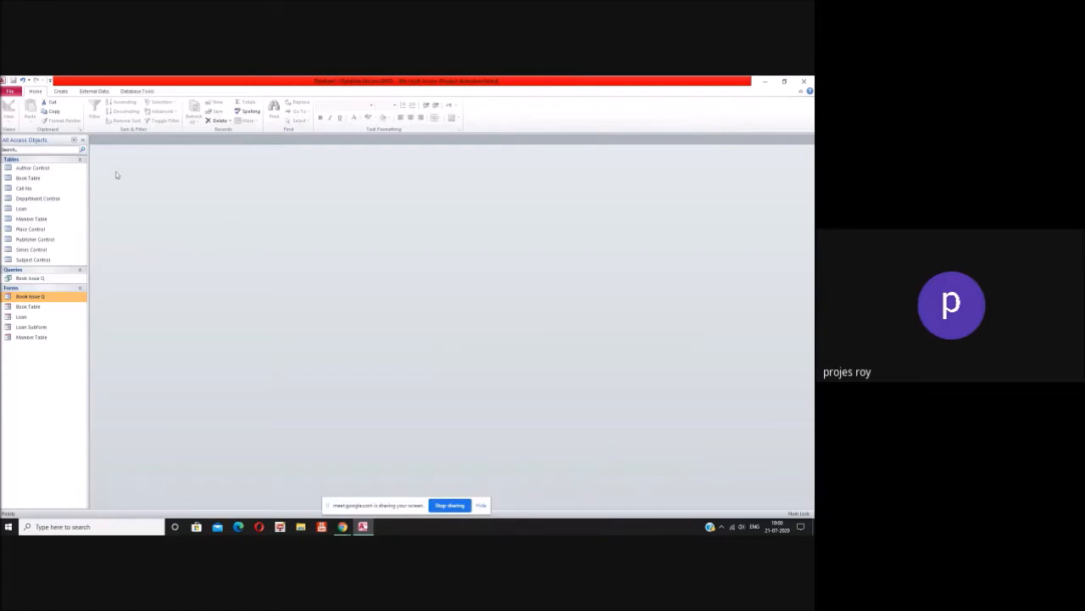
Step: Create a new query in Design View and add the Book Table to it
{"action": "left_click", "coordinate": [62, 92]}
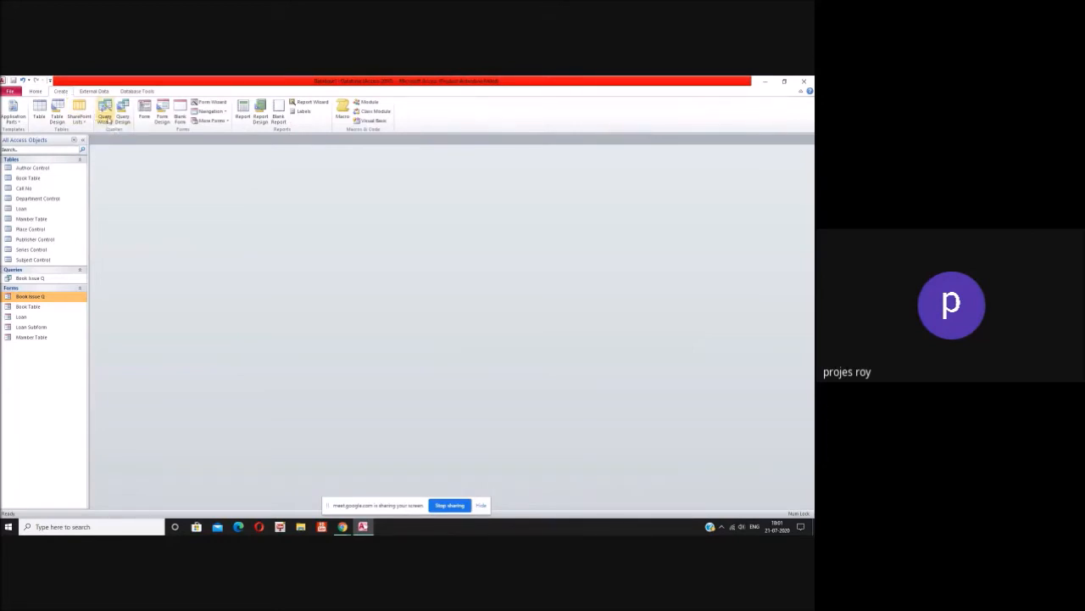
{"action": "left_click", "coordinate": [123, 112]}
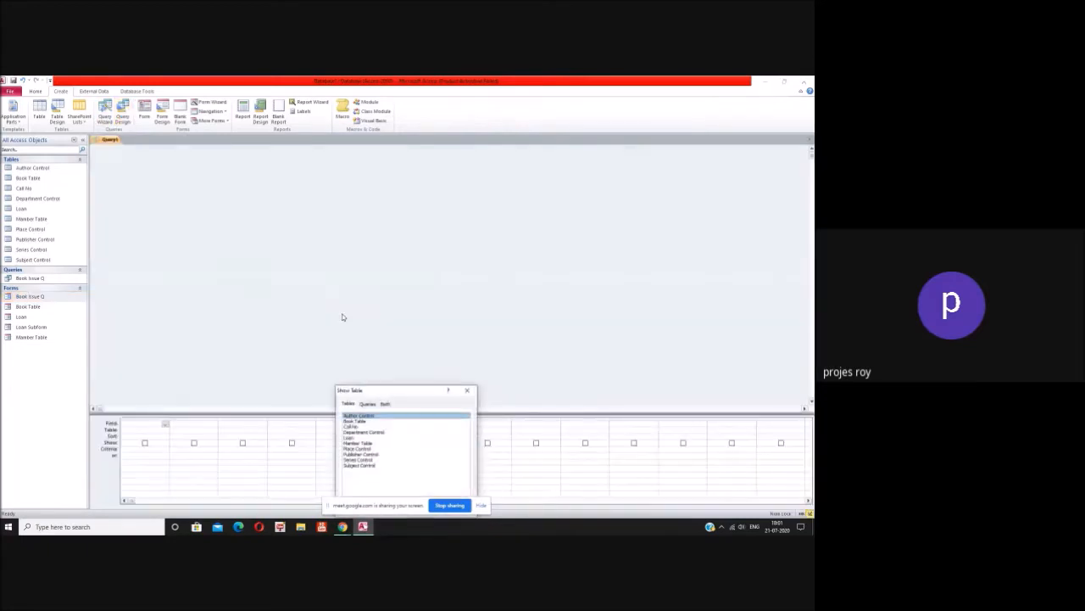
{"action": "left_click", "coordinate": [356, 421]}
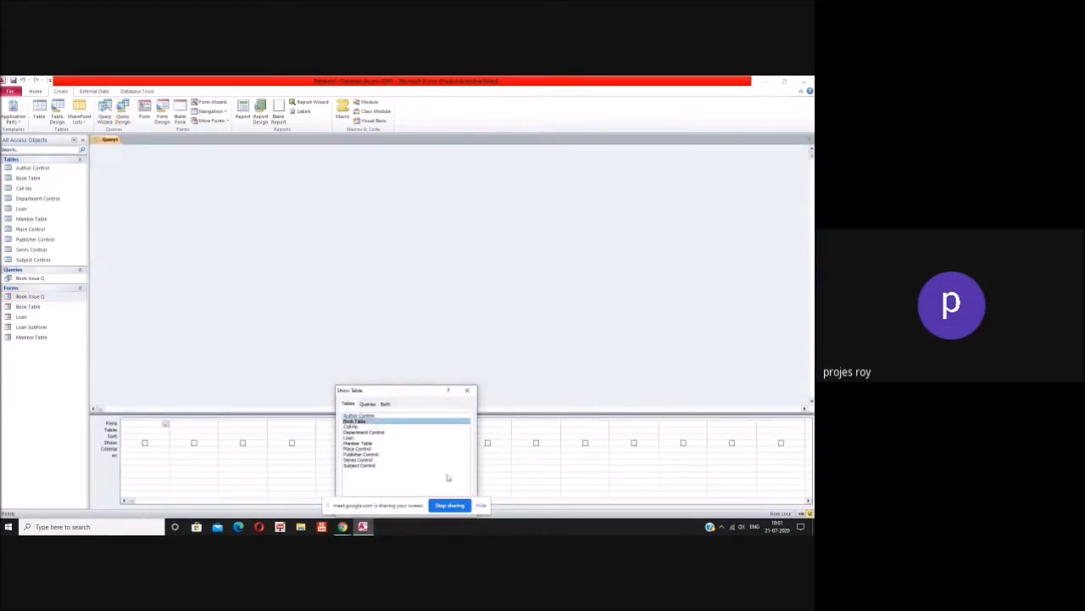
{"action": "left_click_drag", "start_coordinate": [421, 394], "coordinate": [433, 352]}
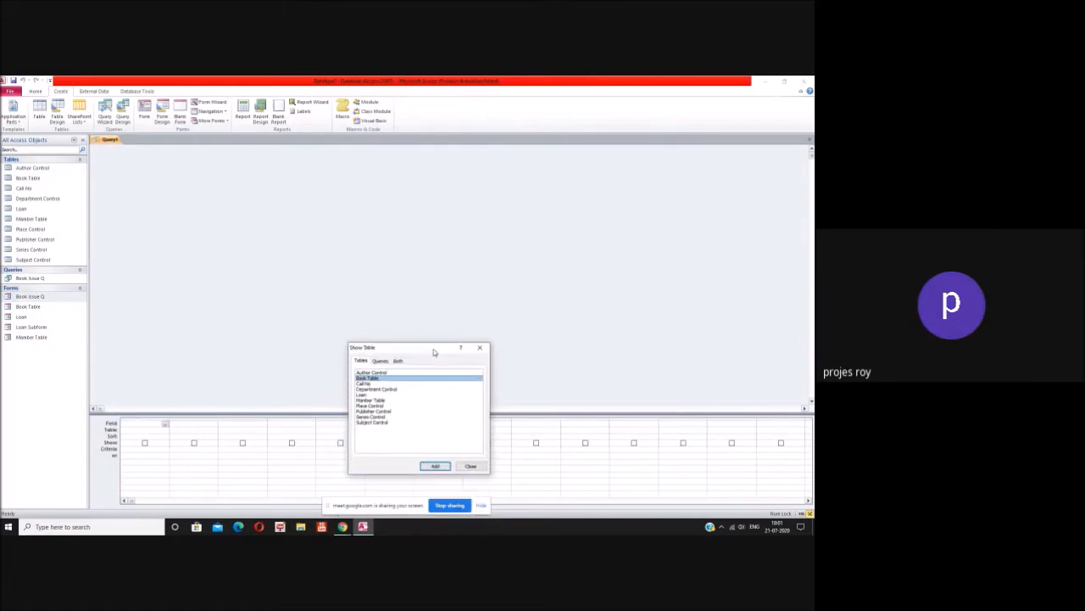
{"action": "left_click", "coordinate": [436, 466]}
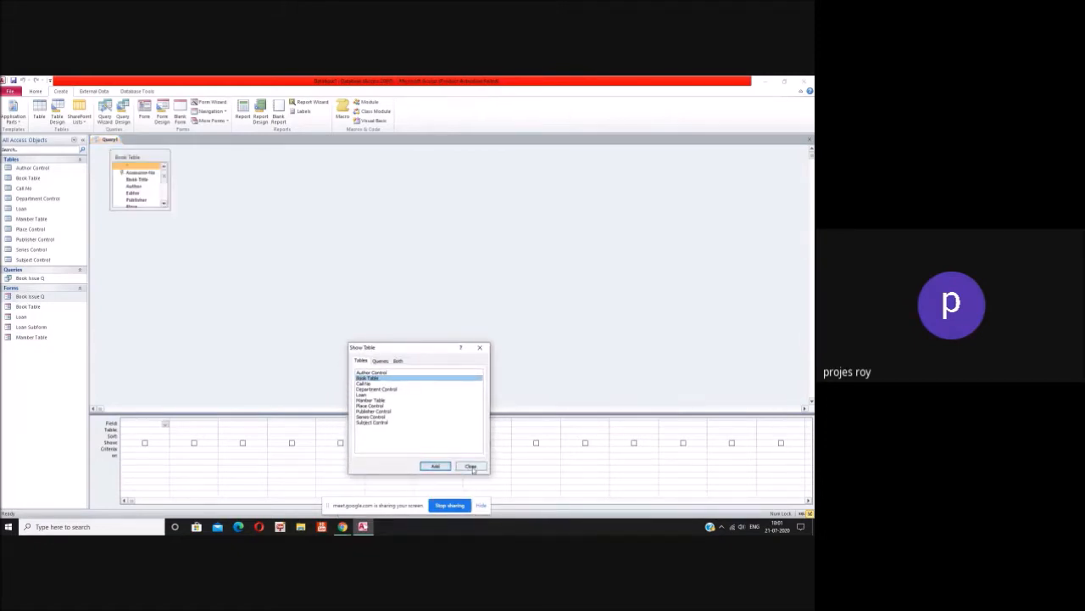
{"action": "left_click", "coordinate": [471, 467]}
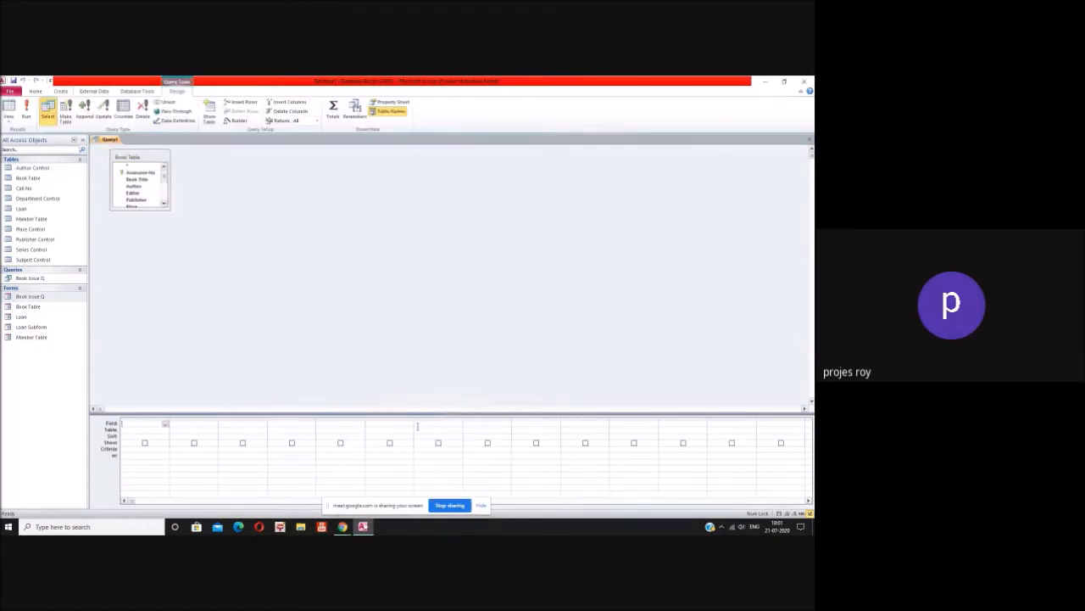
Step: Add the Accession No, Book Title, Author, Publisher and Place fields of the Book Table to the query grid
{"action": "left_click", "coordinate": [150, 173]}
{"action": "double_click", "coordinate": [150, 173]}
{"action": "double_click", "coordinate": [146, 179]}
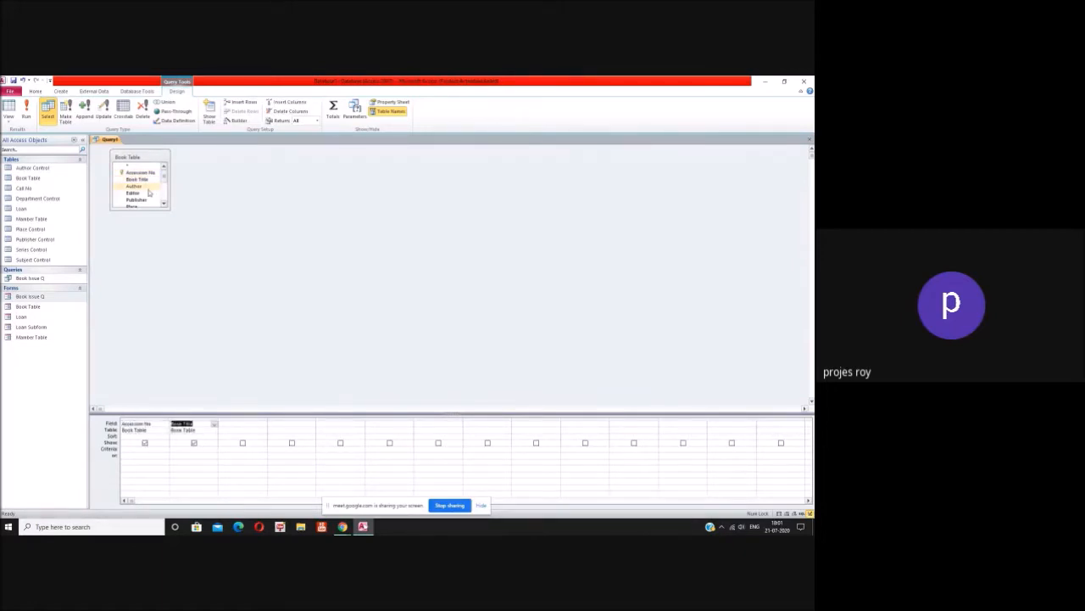
{"action": "double_click", "coordinate": [144, 185]}
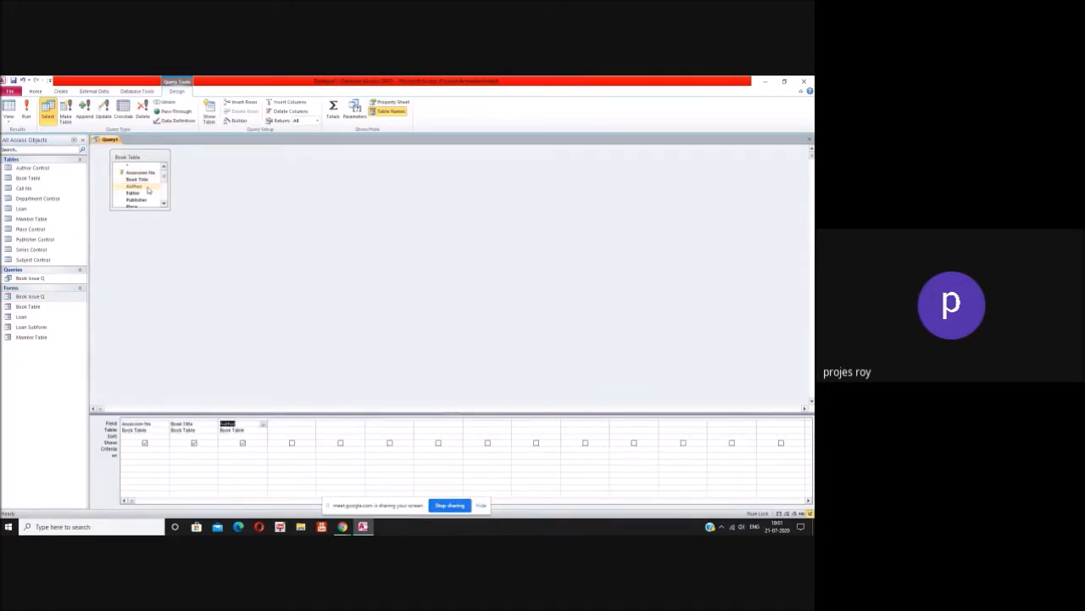
{"action": "double_click", "coordinate": [151, 200]}
{"action": "left_click", "coordinate": [165, 204]}
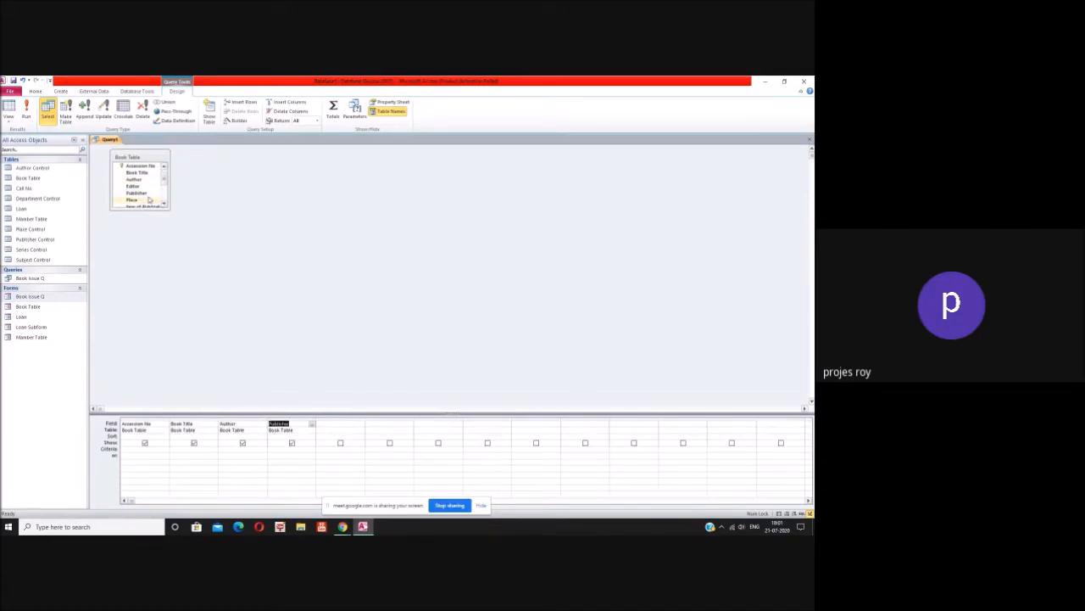
{"action": "double_click", "coordinate": [135, 200]}
Step: Add the Year of Publication, Series, Series Editor and Call No fields to the query grid
{"action": "left_click", "coordinate": [163, 204]}
{"action": "left_click", "coordinate": [163, 205]}
{"action": "double_click", "coordinate": [149, 193]}
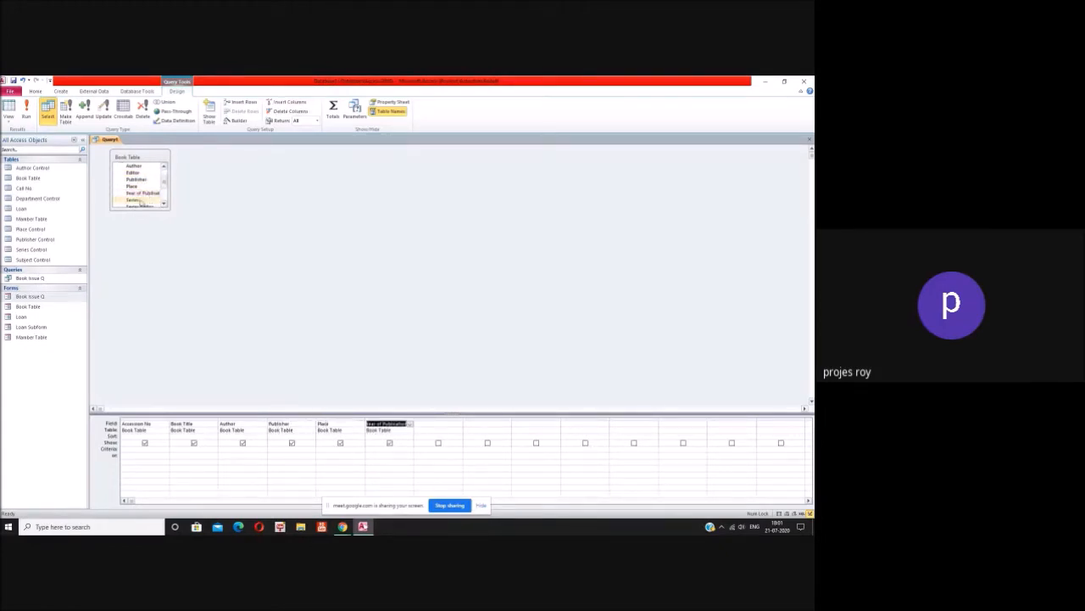
{"action": "double_click", "coordinate": [140, 199]}
{"action": "left_click", "coordinate": [163, 204]}
{"action": "left_click", "coordinate": [164, 204]}
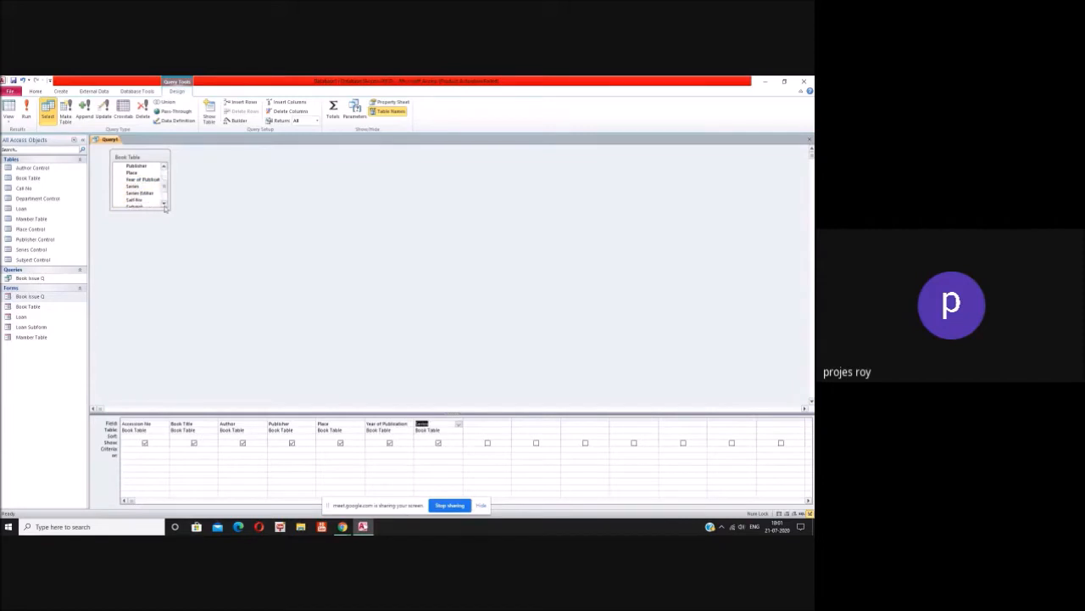
{"action": "left_click", "coordinate": [141, 194]}
{"action": "double_click", "coordinate": [140, 194]}
{"action": "double_click", "coordinate": [138, 200]}
Step: Add the Subject, Series No, Price and ISBN No fields to the query grid
{"action": "left_click", "coordinate": [163, 204]}
{"action": "left_click", "coordinate": [164, 204]}
{"action": "double_click", "coordinate": [136, 193]}
{"action": "left_click", "coordinate": [148, 201]}
{"action": "double_click", "coordinate": [149, 200]}
{"action": "left_click", "coordinate": [164, 204]}
{"action": "left_click", "coordinate": [164, 205]}
{"action": "double_click", "coordinate": [132, 197]}
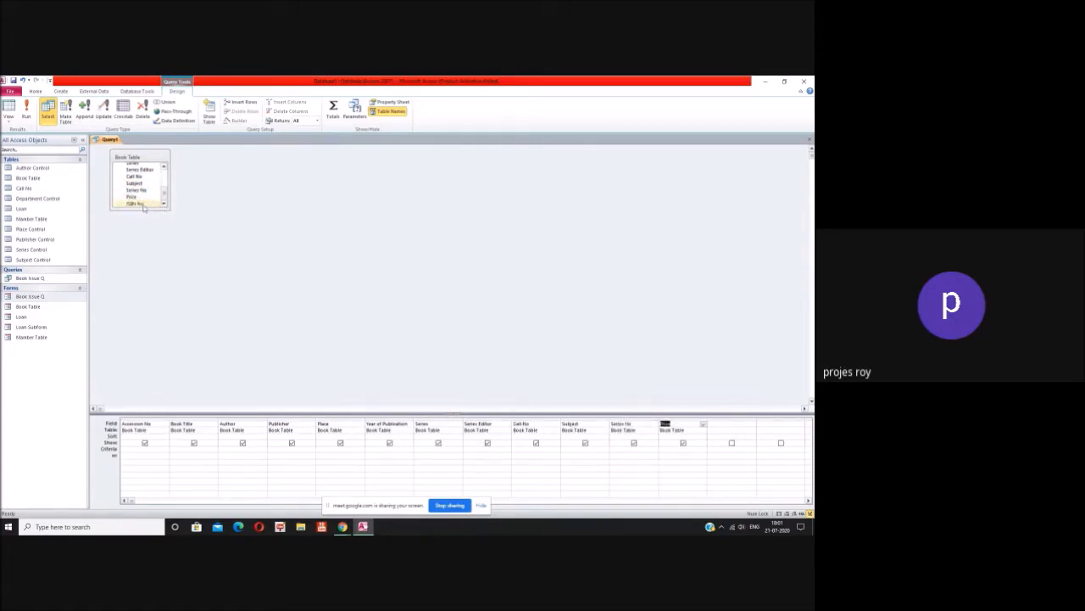
{"action": "double_click", "coordinate": [134, 204]}
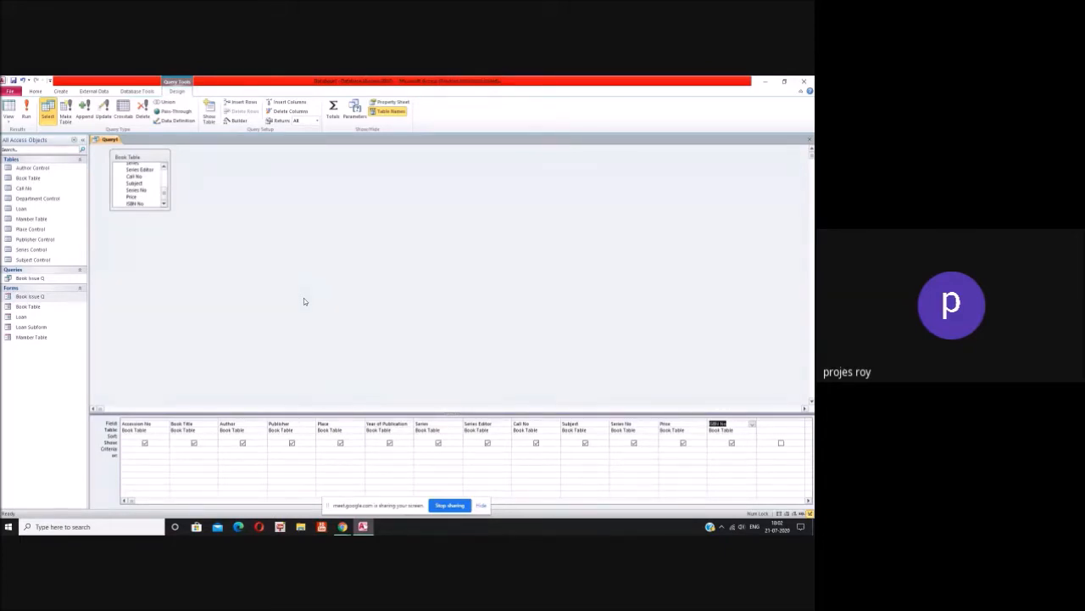
Step: Sort the Book Title field in ascending order and enter like[] as its criterion
{"action": "left_click", "coordinate": [187, 451]}
{"action": "left_click", "coordinate": [202, 436]}
{"action": "left_click", "coordinate": [214, 436]}
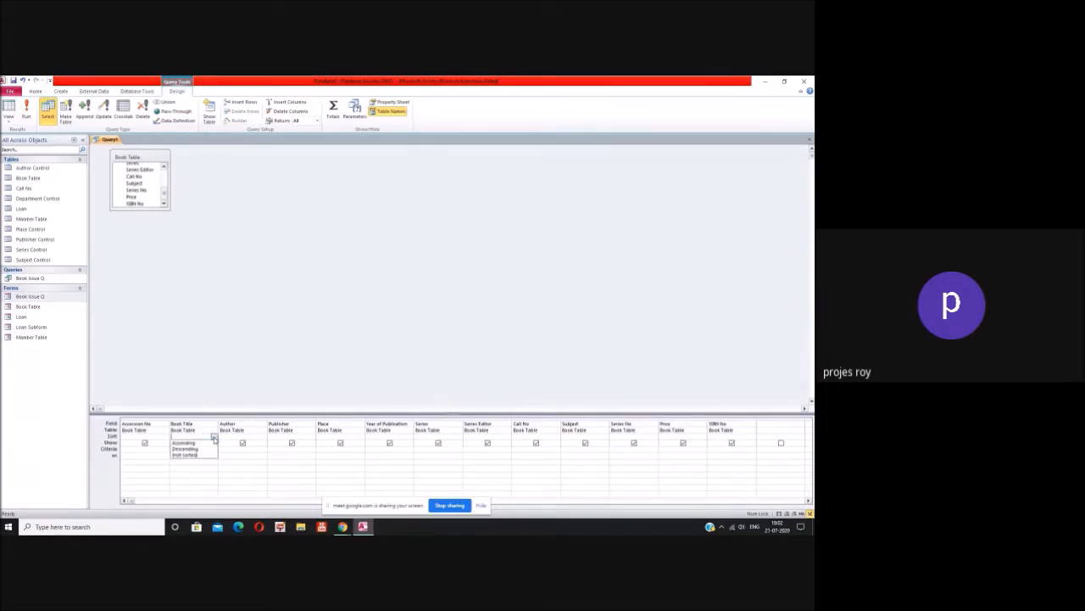
{"action": "left_click", "coordinate": [203, 443]}
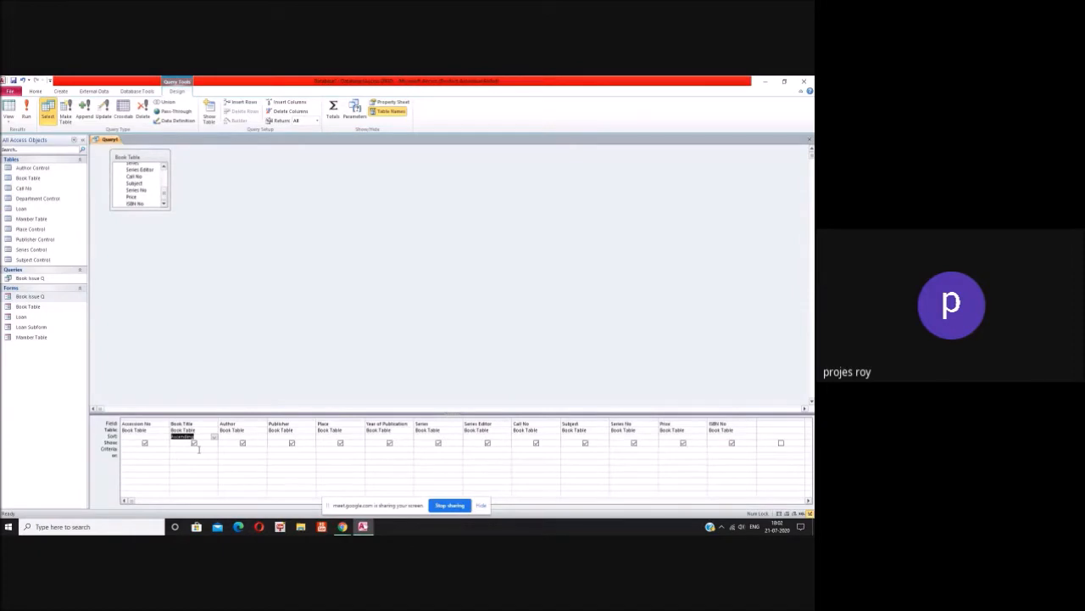
{"action": "left_click", "coordinate": [257, 454]}
Step: Open the Query Parameters, fill in the first parameter row with its data type, and accept the dialog
{"action": "right_click", "coordinate": [229, 385]}
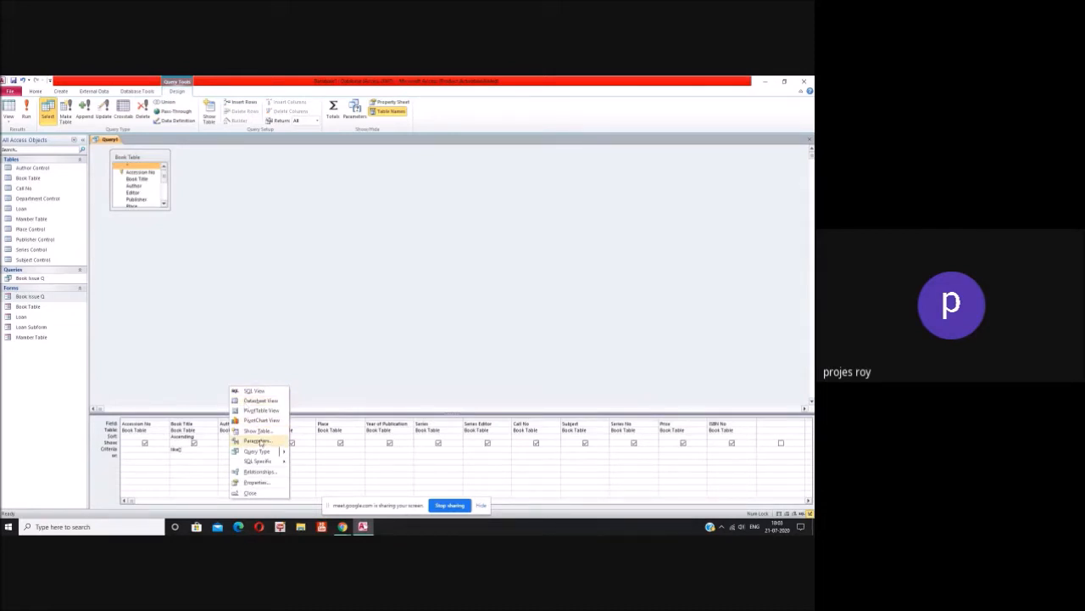
{"action": "left_click", "coordinate": [274, 371]}
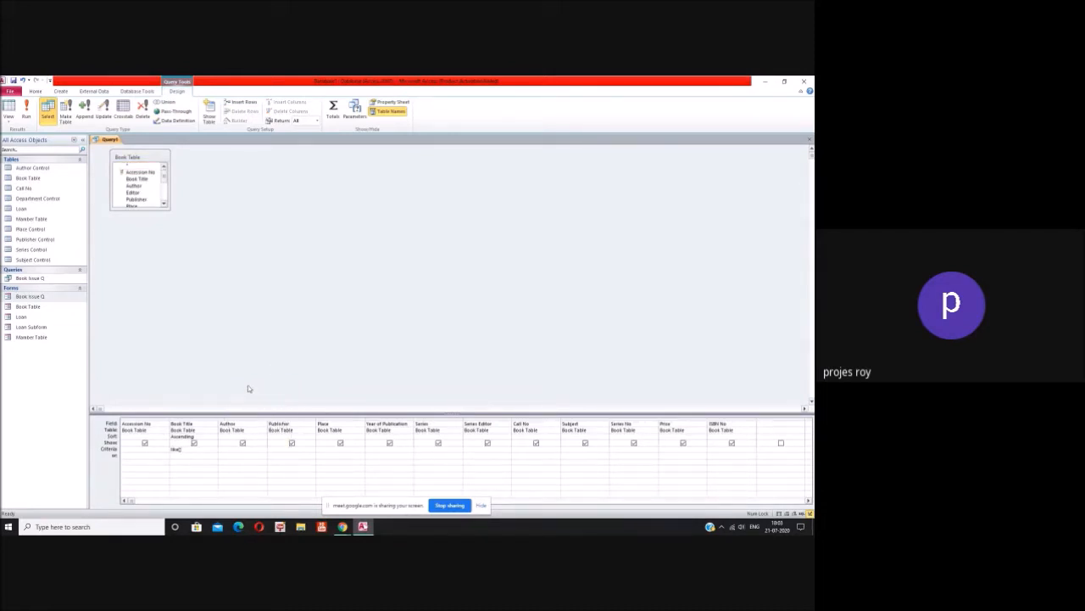
{"action": "right_click", "coordinate": [248, 388]}
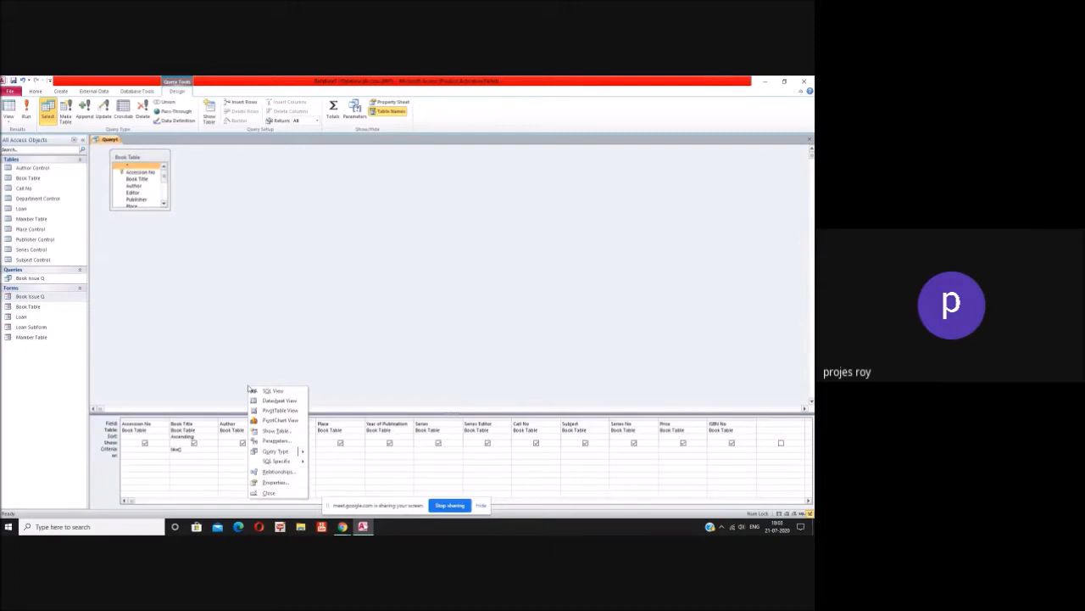
{"action": "left_click", "coordinate": [273, 440]}
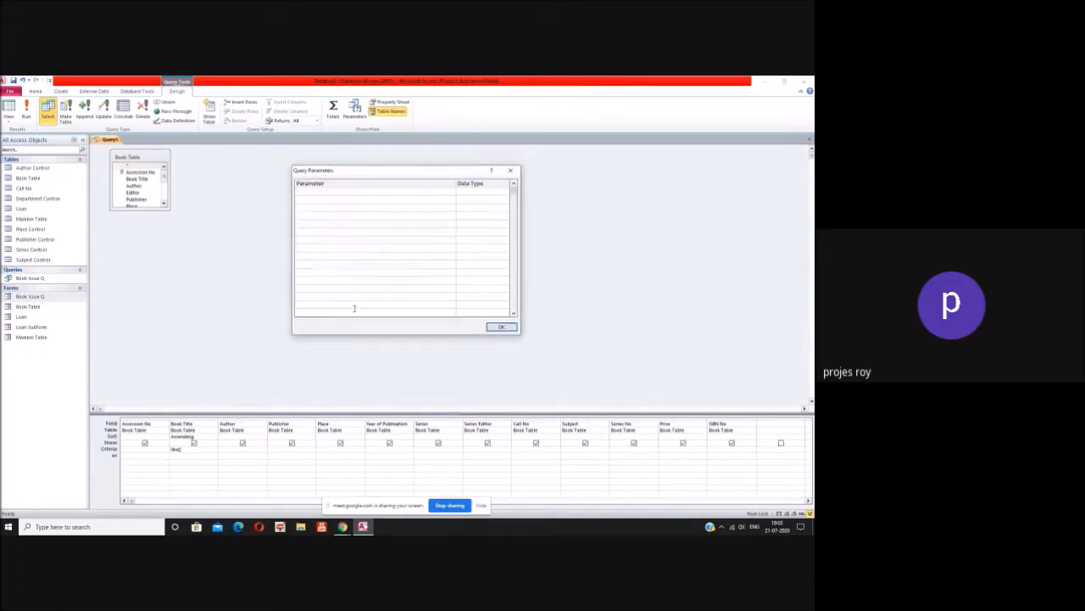
{"action": "left_click", "coordinate": [322, 192]}
{"action": "left_click", "coordinate": [474, 194]}
{"action": "left_click", "coordinate": [502, 328]}
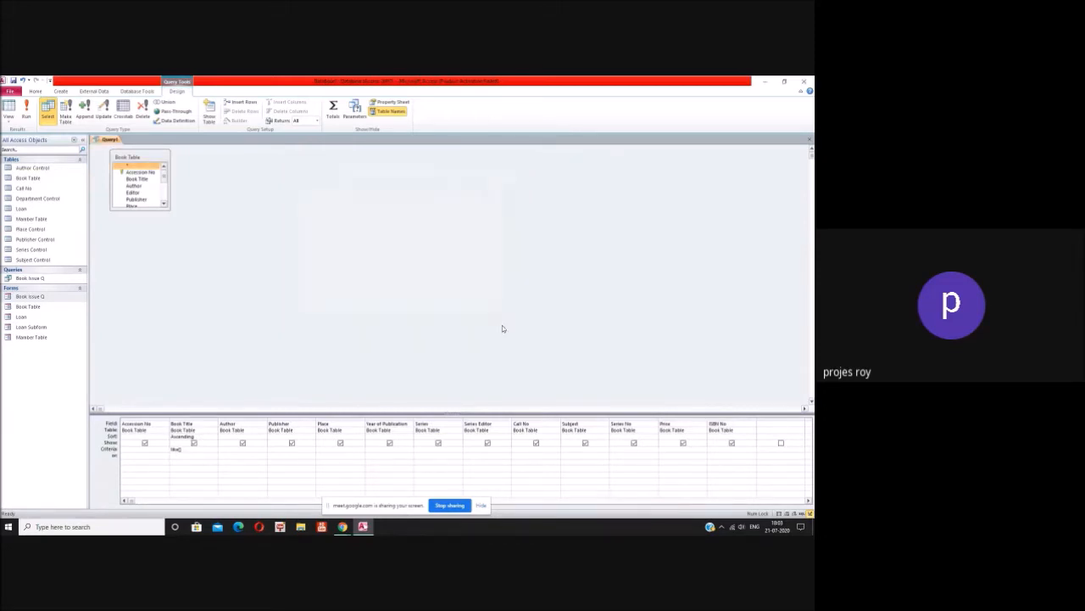
Step: Close the query and save it under the name Book Q
{"action": "left_click", "coordinate": [810, 142]}
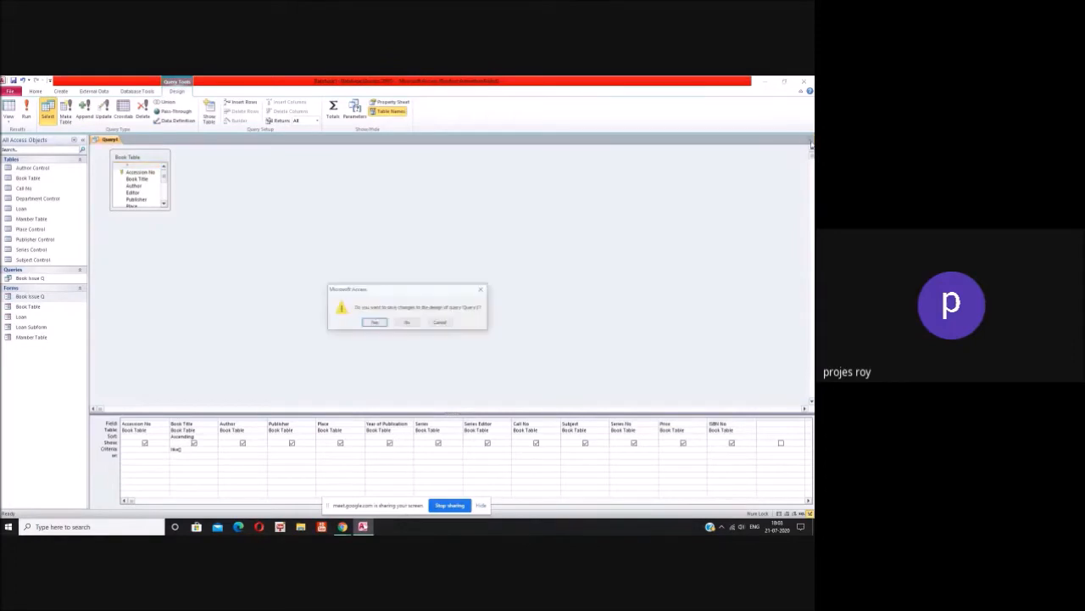
{"action": "left_click", "coordinate": [376, 323]}
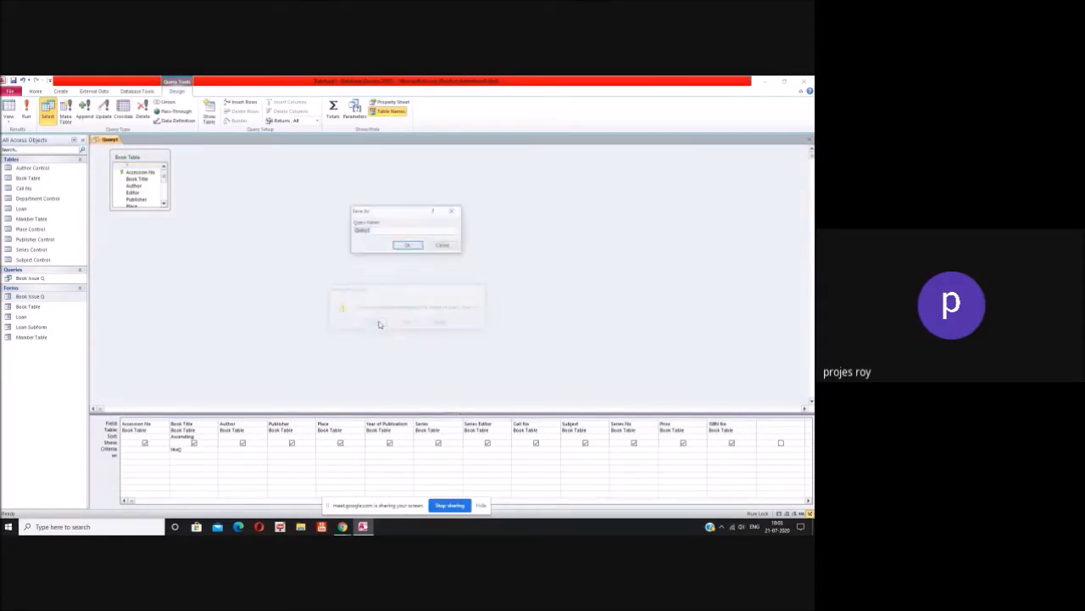
{"action": "type", "text": "Book Q"}
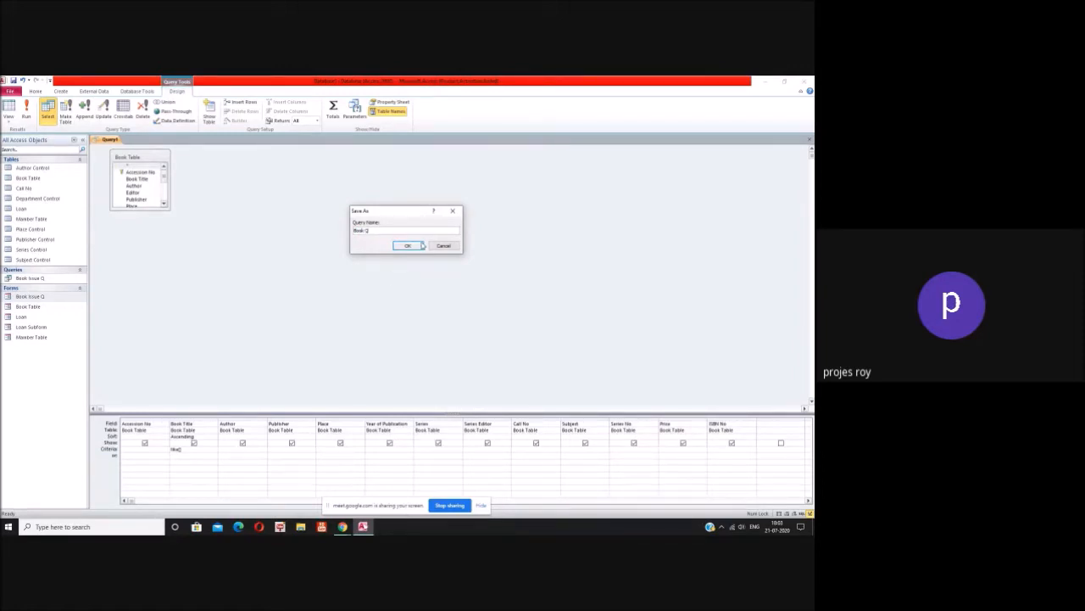
{"action": "left_click", "coordinate": [416, 246]}
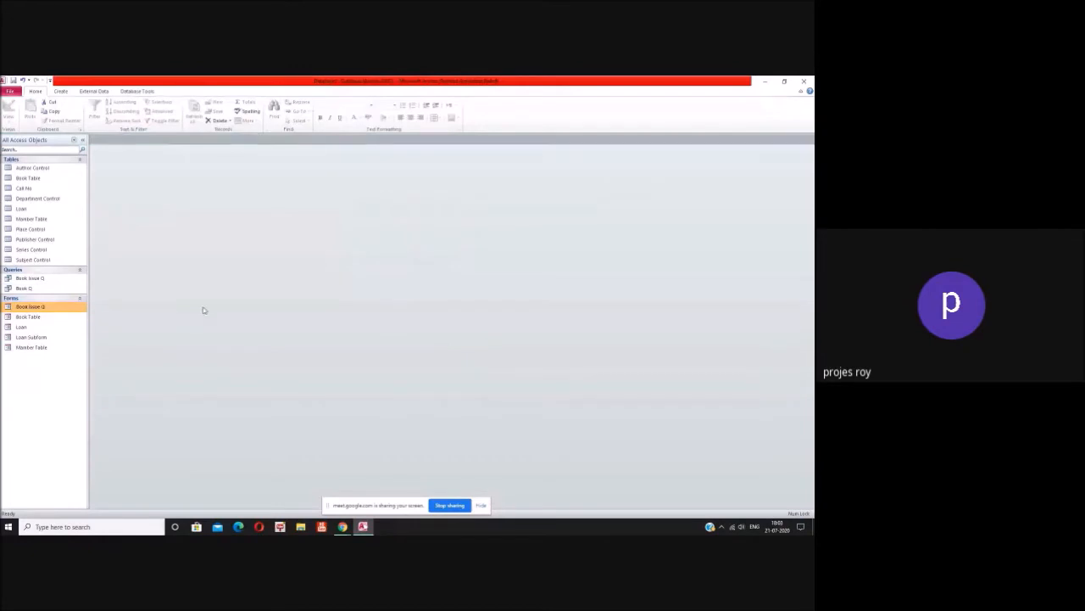
Step: Run Book Q with a philosophy search term as the parameter value, check the matching book, and close the results
{"action": "double_click", "coordinate": [32, 289]}
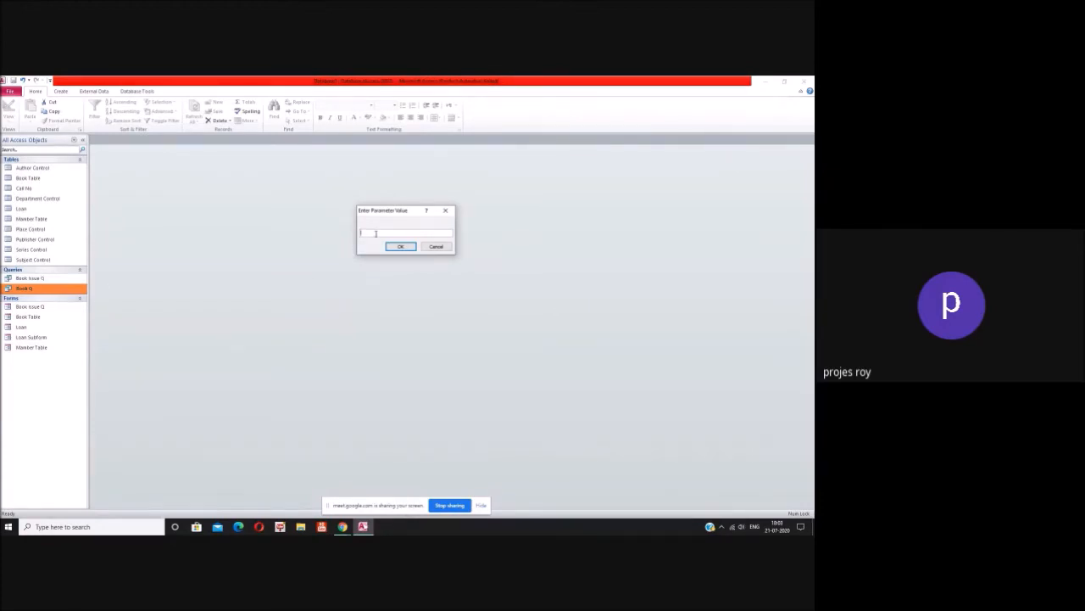
{"action": "type", "text": "hilosophy"}
{"action": "left_click", "coordinate": [400, 246]}
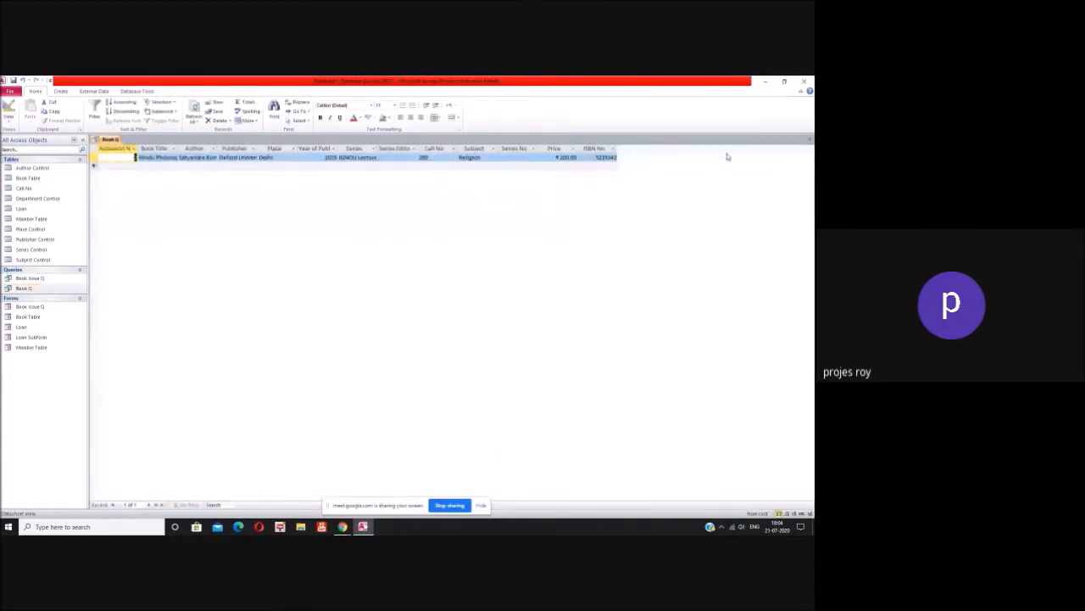
{"action": "left_click", "coordinate": [810, 140]}
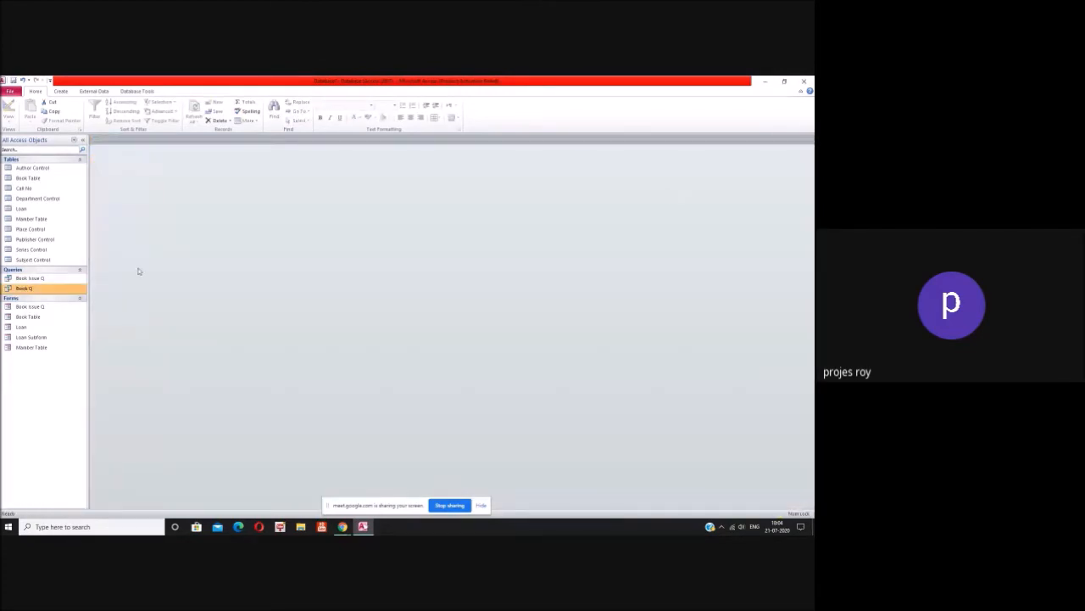
Step: Run Book Q twice with hindu as the title search term, closing the results each time
{"action": "double_click", "coordinate": [57, 289]}
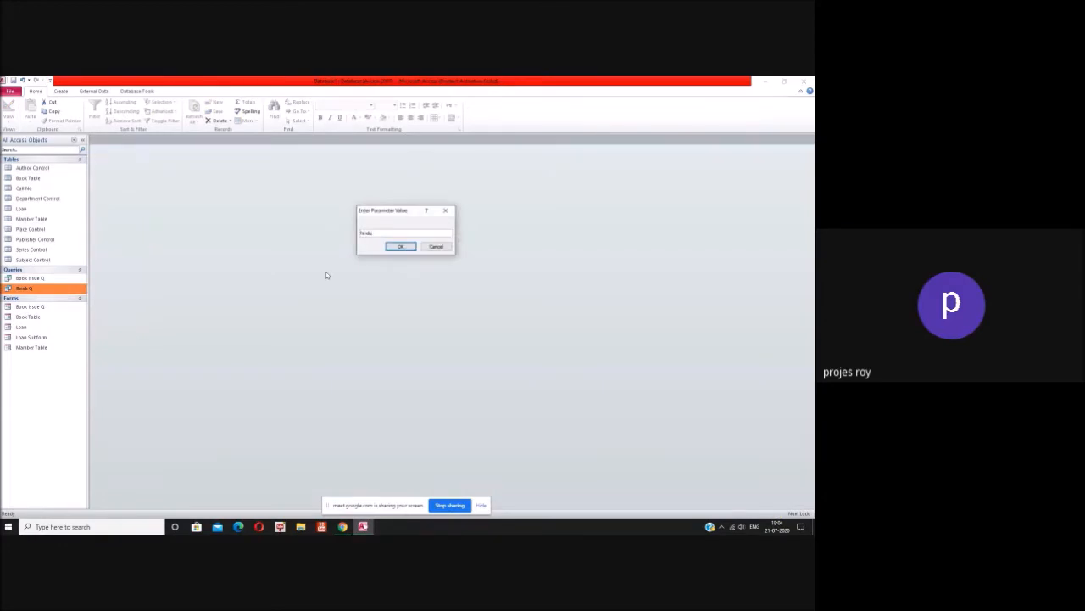
{"action": "key", "text": "Return"}
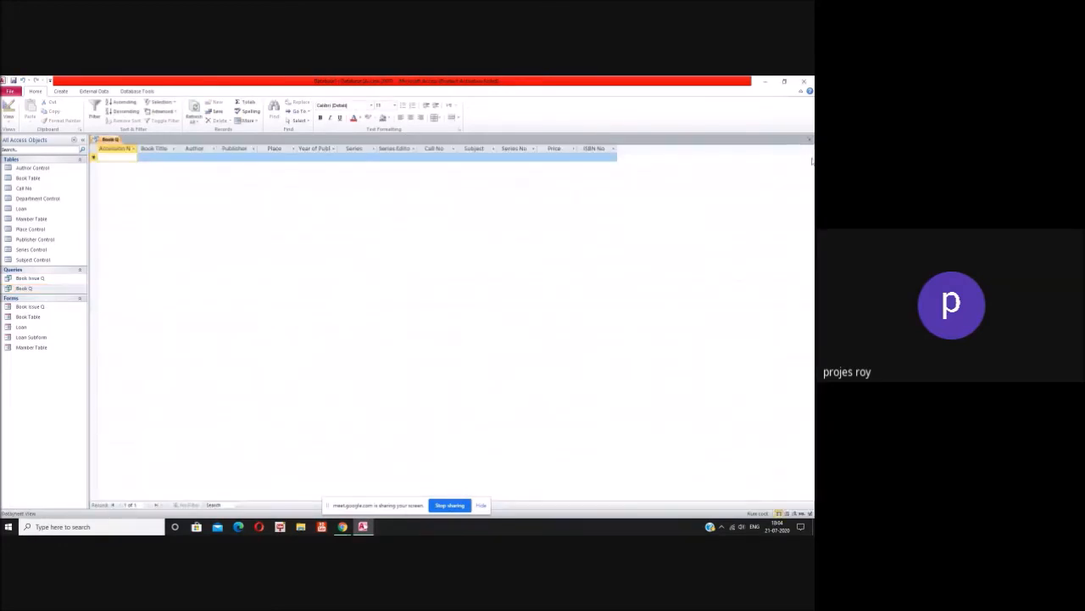
{"action": "left_click", "coordinate": [809, 140]}
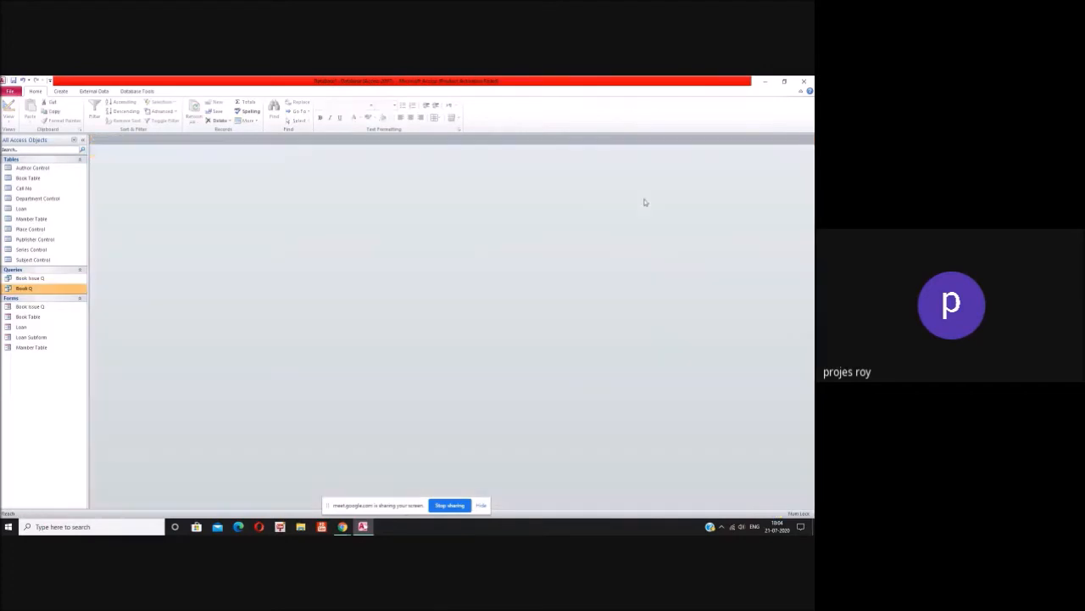
{"action": "double_click", "coordinate": [50, 291]}
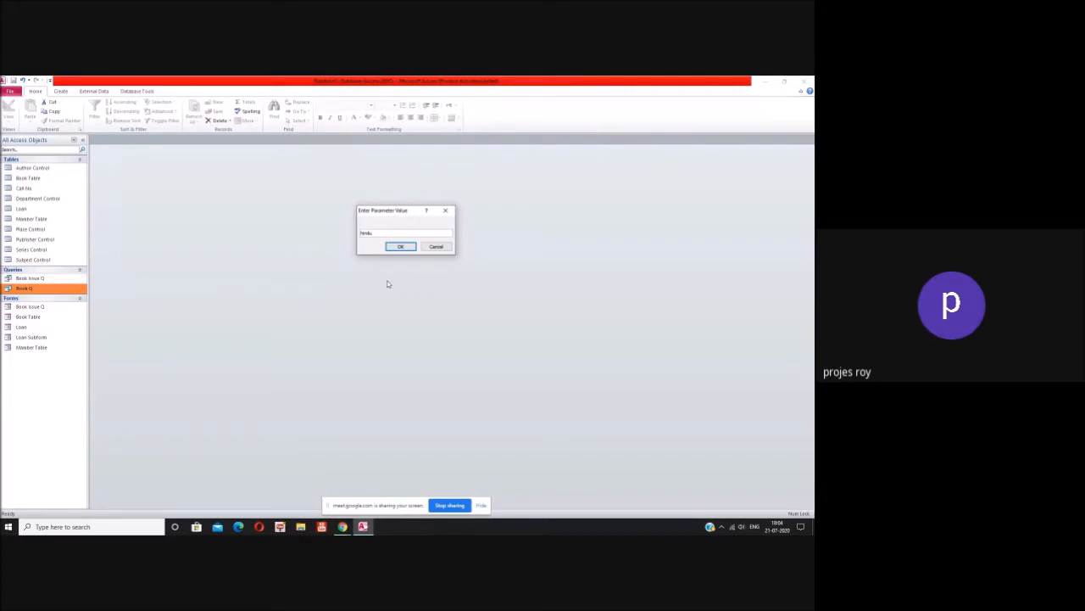
{"action": "key", "text": "Return"}
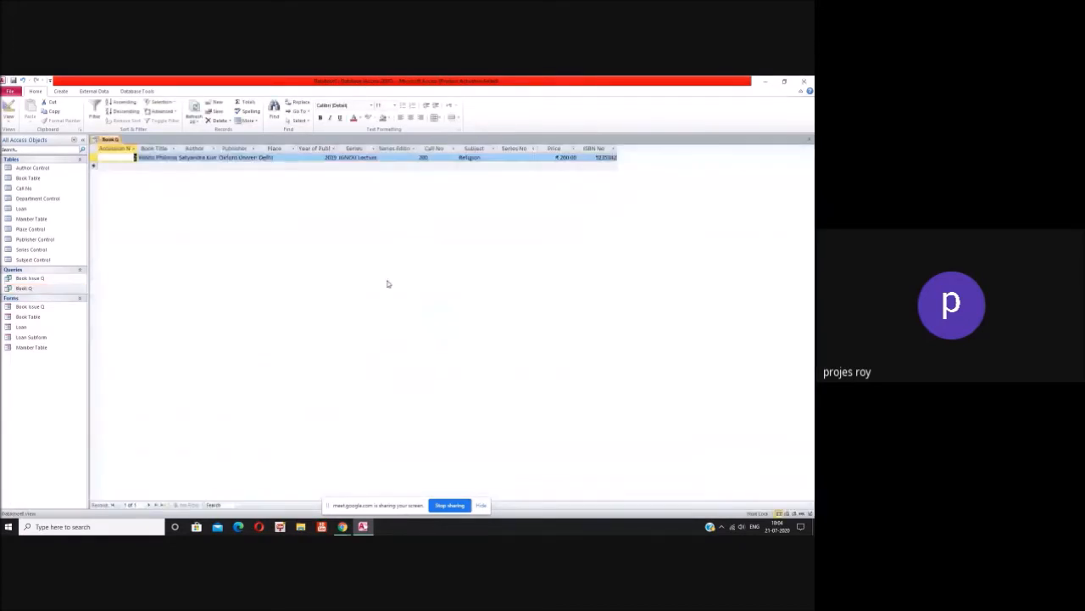
{"action": "left_click", "coordinate": [810, 140]}
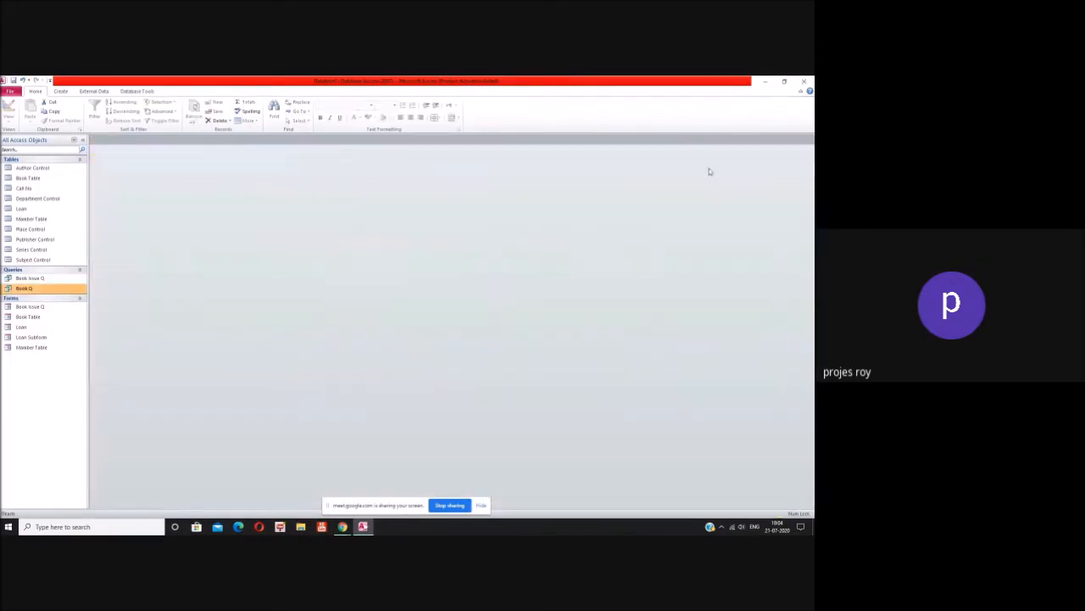
Step: Run Book Q with the wildcard * as the parameter value to list every book
{"action": "double_click", "coordinate": [48, 291]}
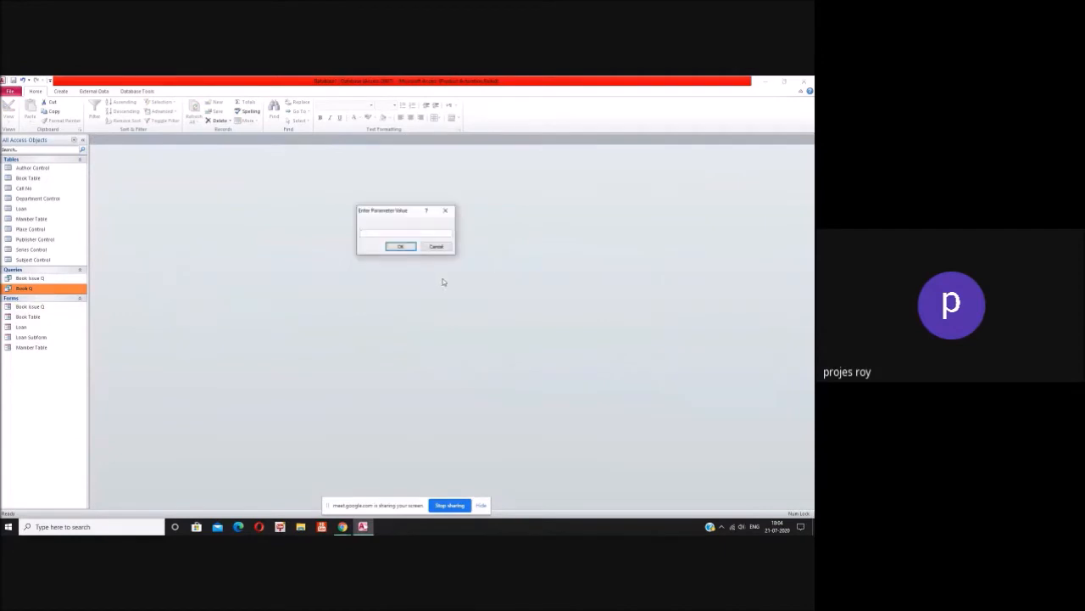
{"action": "type", "text": "*"}
{"action": "key", "text": "Return"}
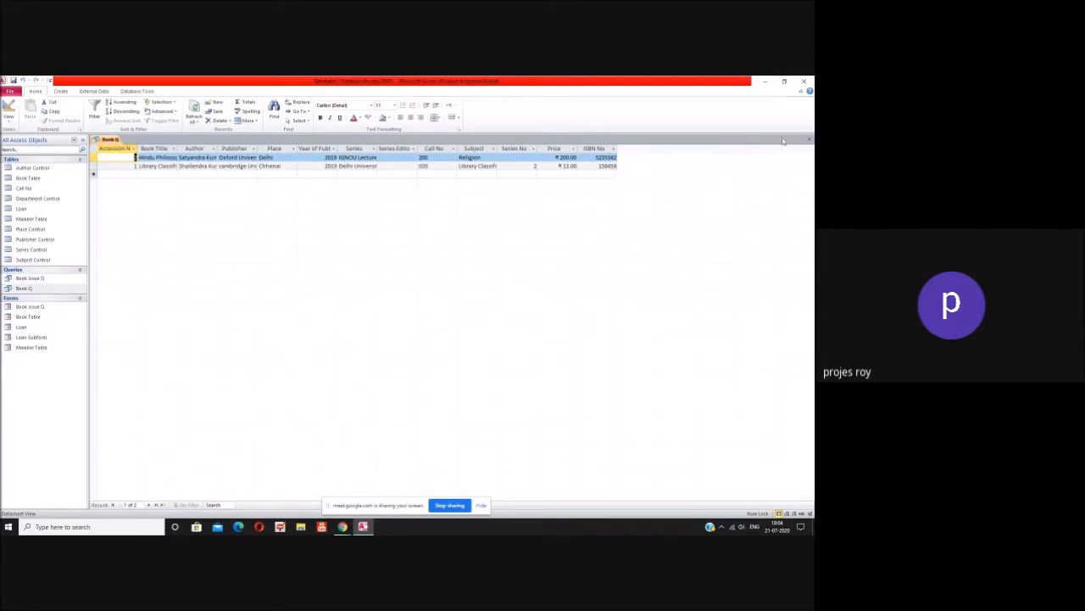
Step: Close the Book Q results, reopen the query's parameter prompt to view it, and cancel it
{"action": "left_click", "coordinate": [810, 141]}
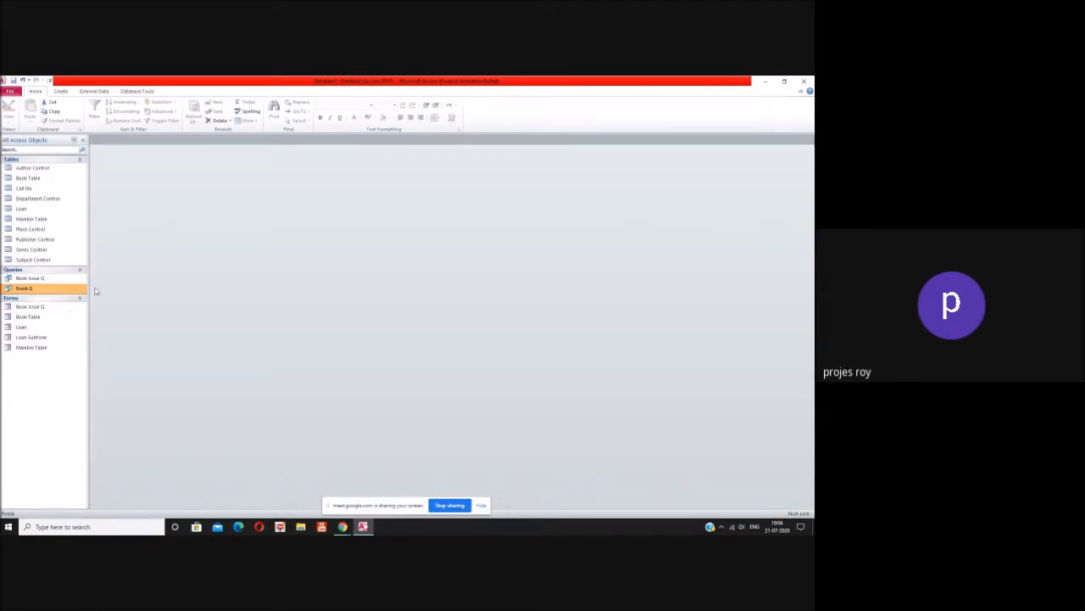
{"action": "double_click", "coordinate": [34, 288]}
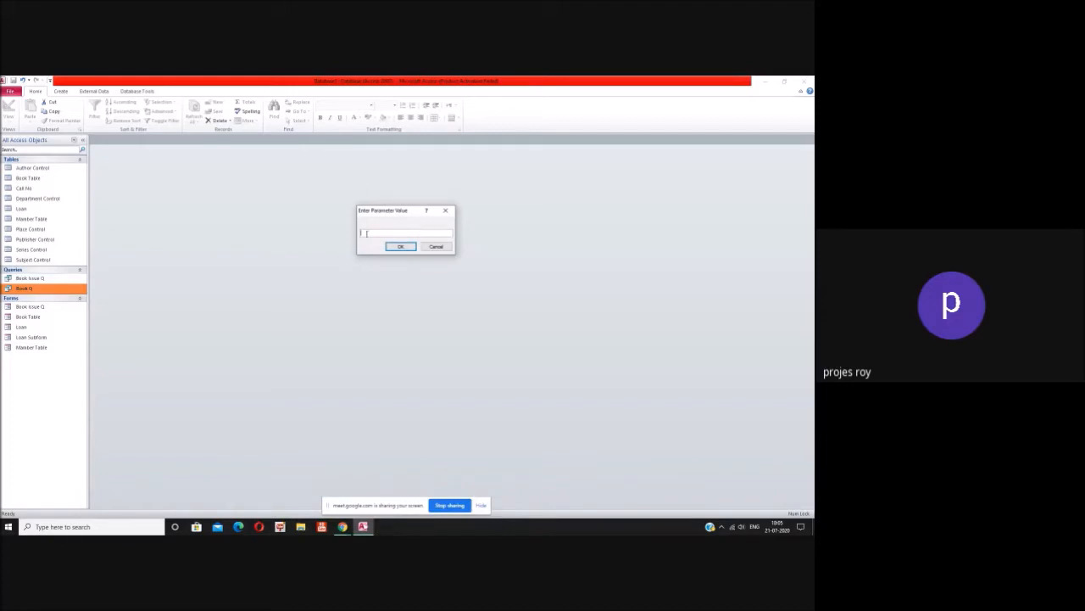
{"action": "left_click", "coordinate": [436, 247]}
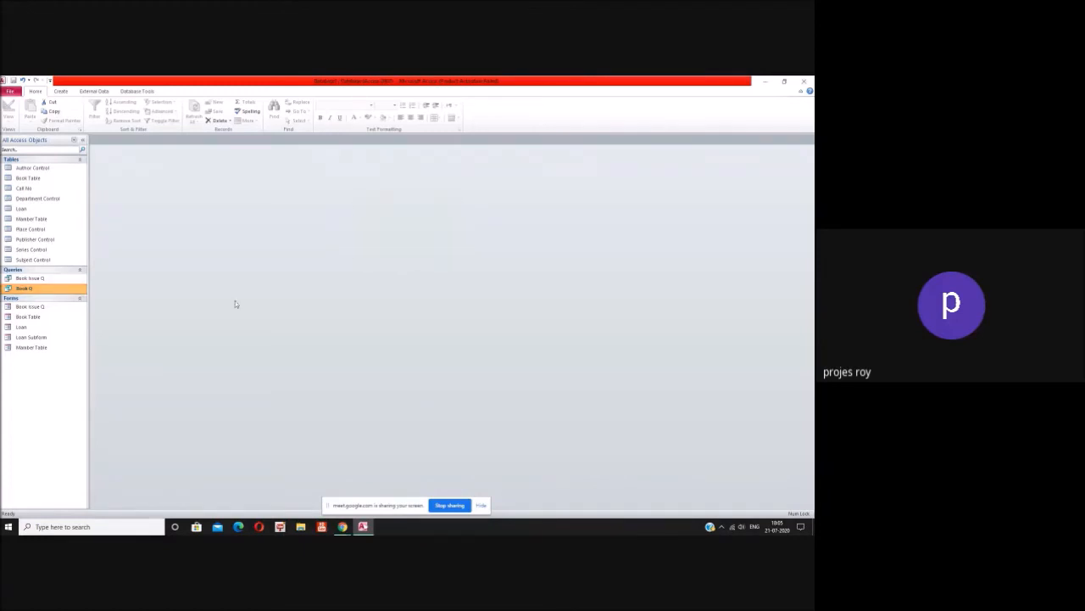
Step: In Book Q's design, set the Book Title Like prompt to [Please input book title, if you do not know exact title , please use * after three alpabets]
{"action": "right_click", "coordinate": [37, 291]}
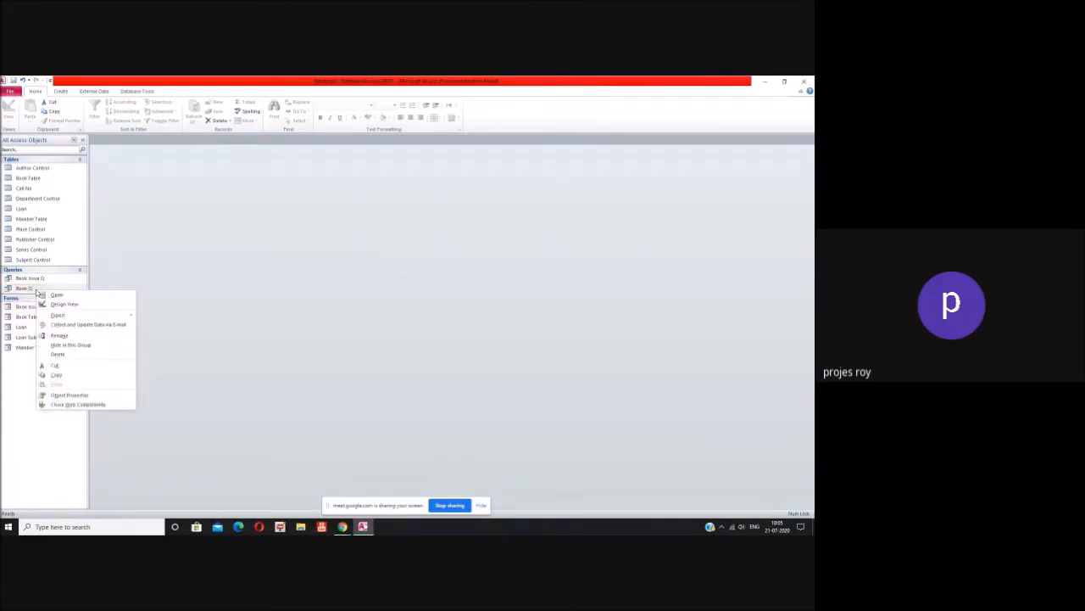
{"action": "right_click", "coordinate": [33, 289]}
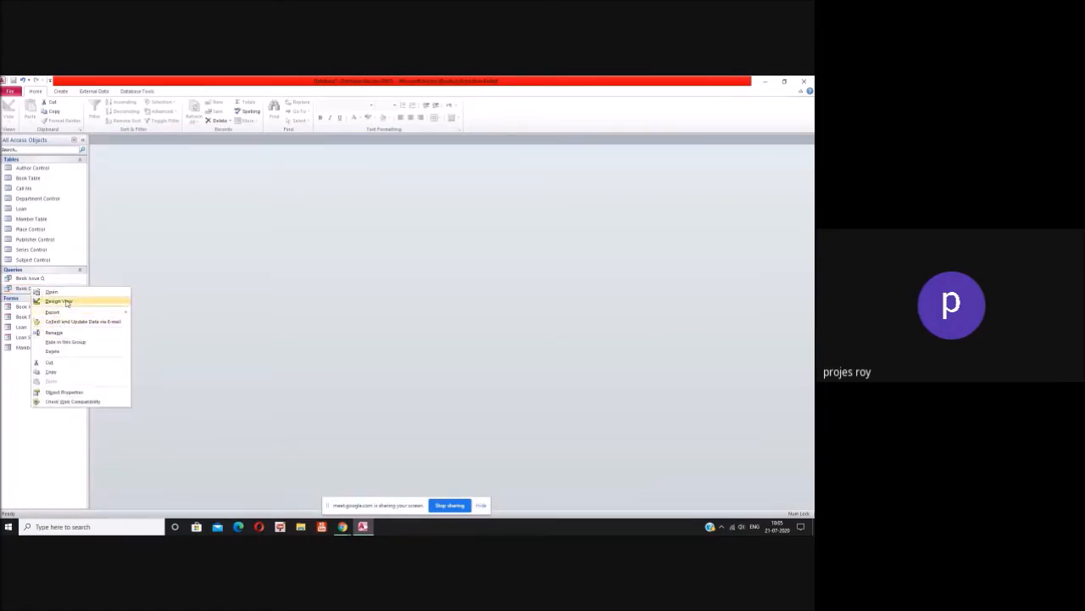
{"action": "left_click", "coordinate": [59, 301]}
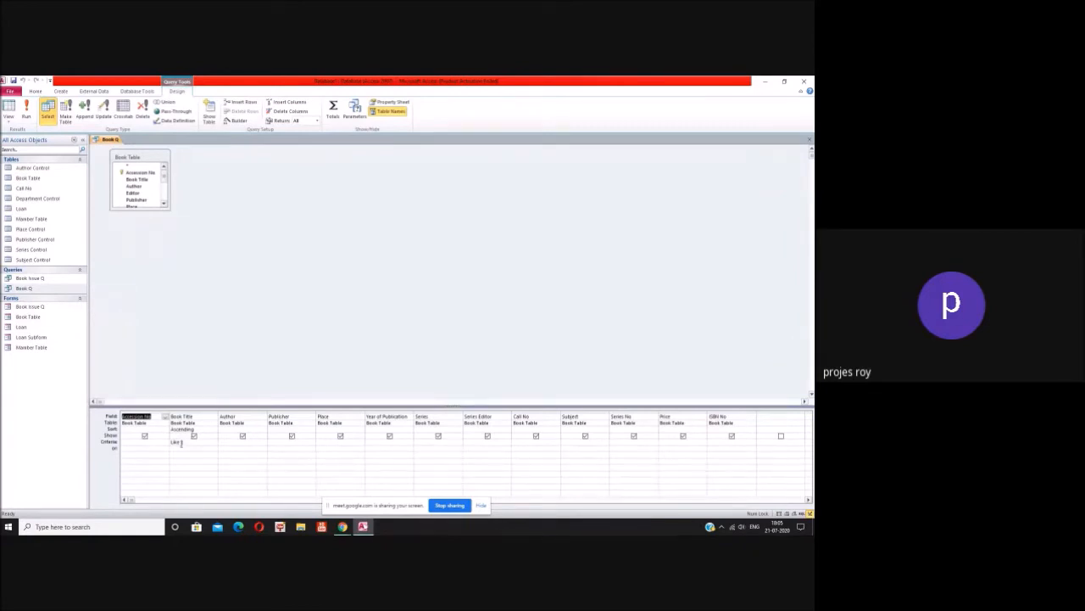
{"action": "left_click", "coordinate": [181, 442]}
{"action": "type", "text": "[Please"}
{"action": "type", "text": " En"}
{"action": "type", "text": " book t"}
{"action": "type", "text": "itle"}
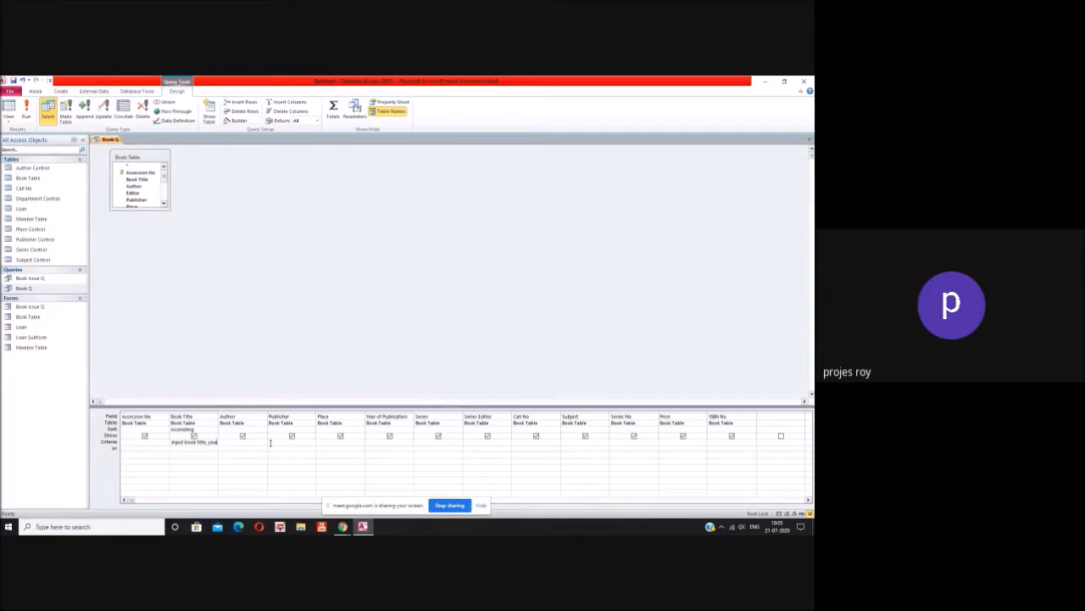
{"action": "type", "text": ", if skip do not"}
{"action": "type", "text": " know"}
{"action": "type", "text": " exactl"}
{"action": "type", "text": " , please"}
{"action": "type", "text": " en"}
{"action": "type", "text": "e wild card"}
{"action": "type", "text": "ee"}
{"action": "type", "text": " alphabe"}
{"action": "left_click", "coordinate": [195, 455]}
Step: Copy the prompt text from the Book Title criterion and paste it as the Text parameter in Query Parameters
{"action": "left_click_drag", "start_coordinate": [182, 441], "coordinate": [217, 443]}
{"action": "right_click", "coordinate": [206, 442]}
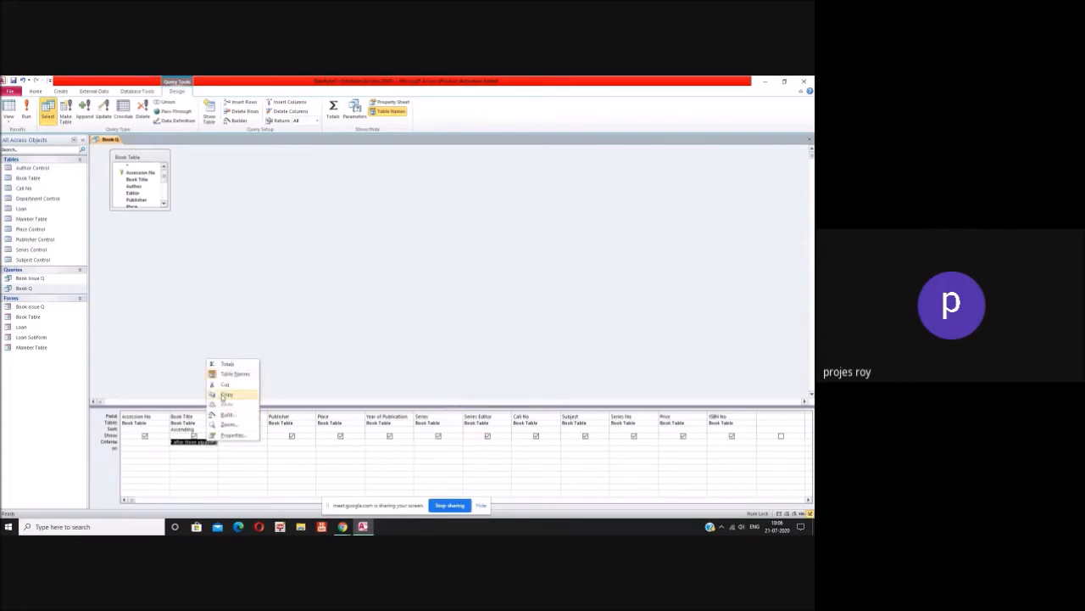
{"action": "left_click", "coordinate": [221, 394]}
{"action": "right_click", "coordinate": [256, 386]}
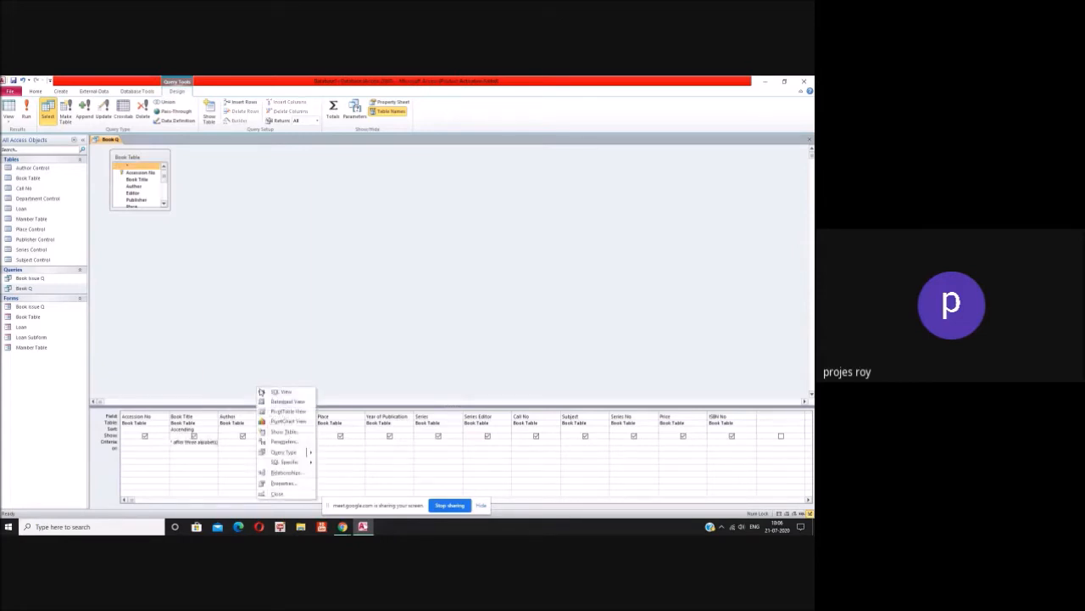
{"action": "left_click", "coordinate": [284, 442]}
{"action": "left_click", "coordinate": [298, 192]}
{"action": "key", "text": "ctrl+v"}
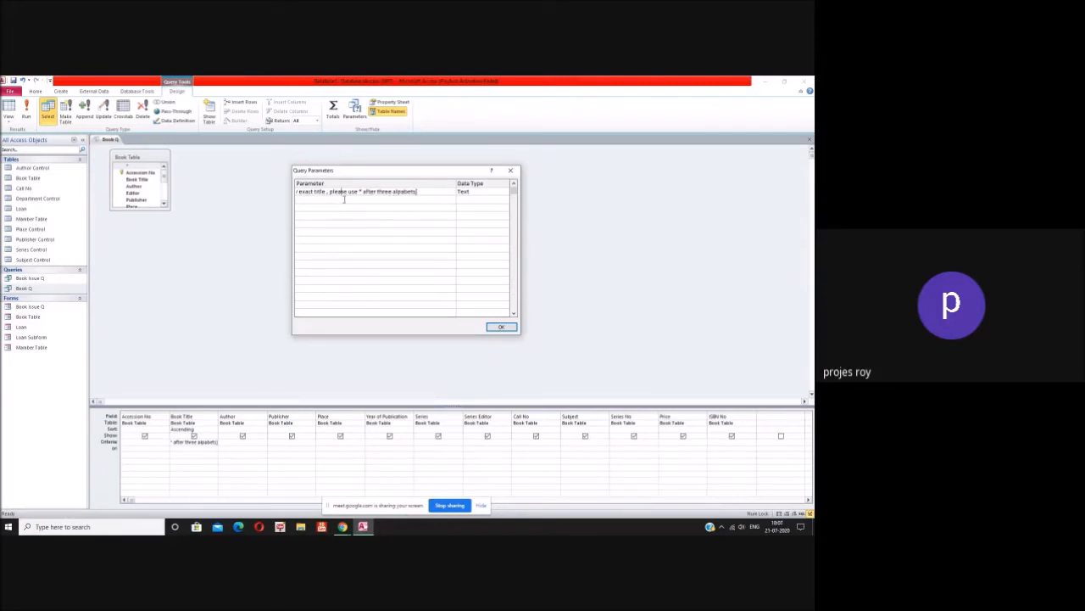
Step: Delete the extra opening bracket from the parameter text, then close Book Q and save its design changes
{"action": "key", "text": "Home"}
{"action": "key", "text": "Left"}
{"action": "key", "text": "Left"}
{"action": "key", "text": "Left"}
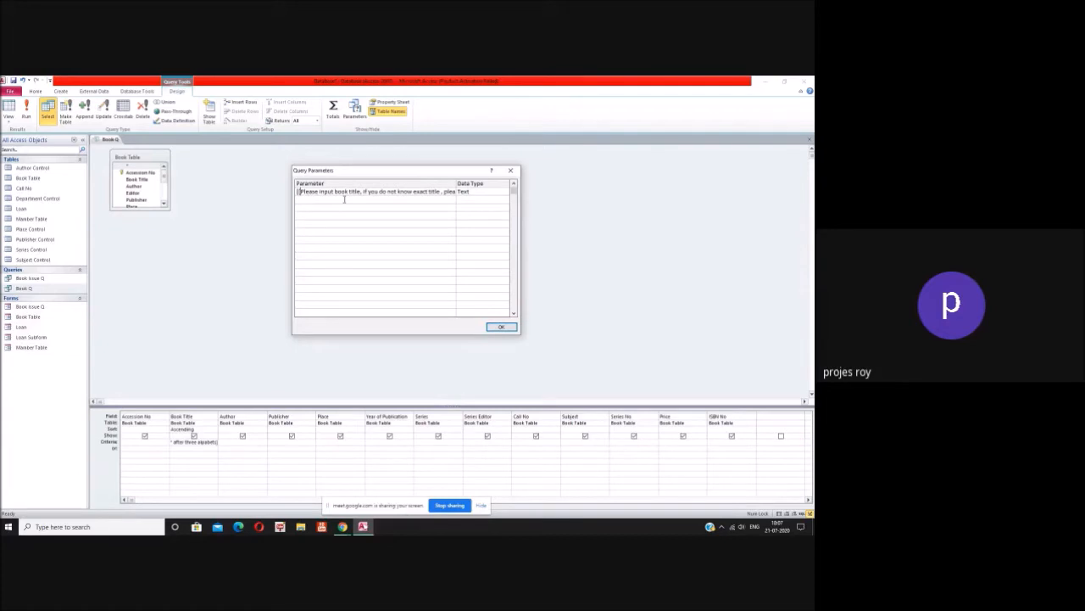
{"action": "key", "text": "BackSpace"}
{"action": "left_click", "coordinate": [497, 327]}
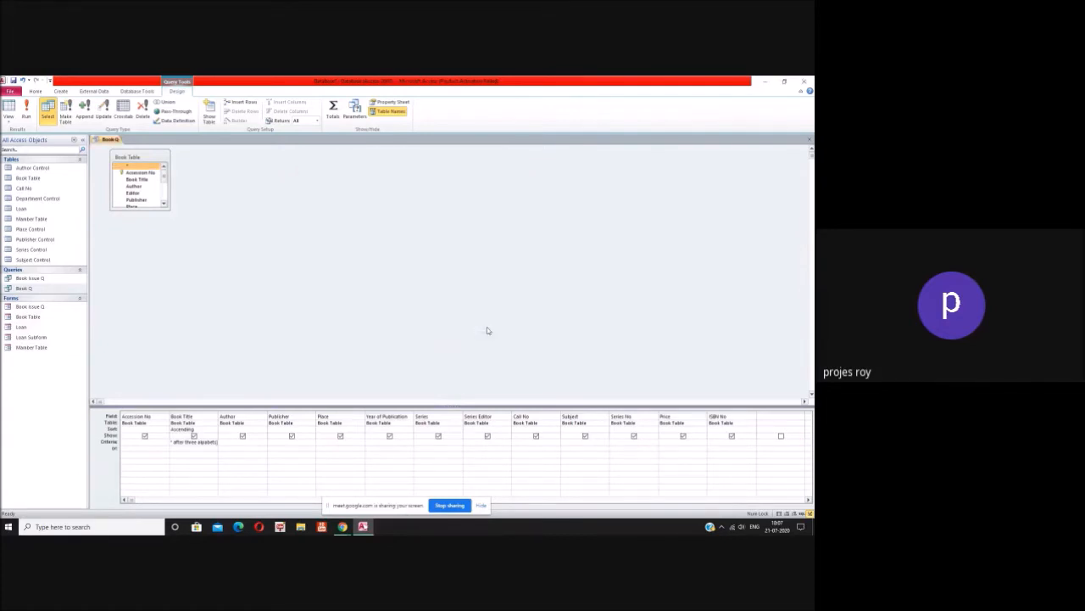
{"action": "left_click", "coordinate": [809, 139]}
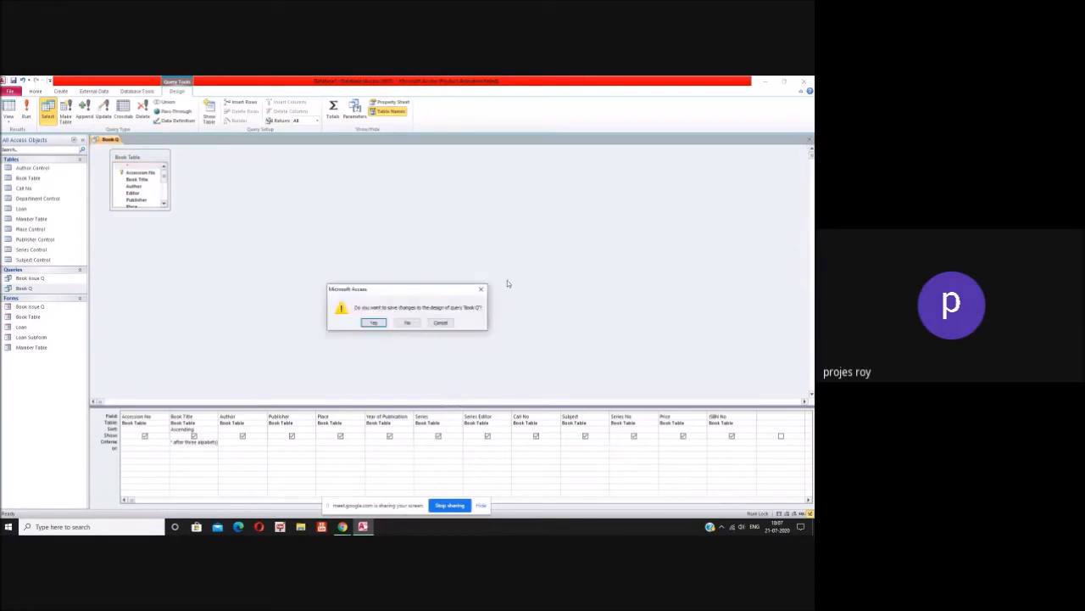
{"action": "left_click", "coordinate": [374, 324]}
Step: Run Book Q with lib* as the book title value, check the matching book, and close the results
{"action": "double_click", "coordinate": [53, 290]}
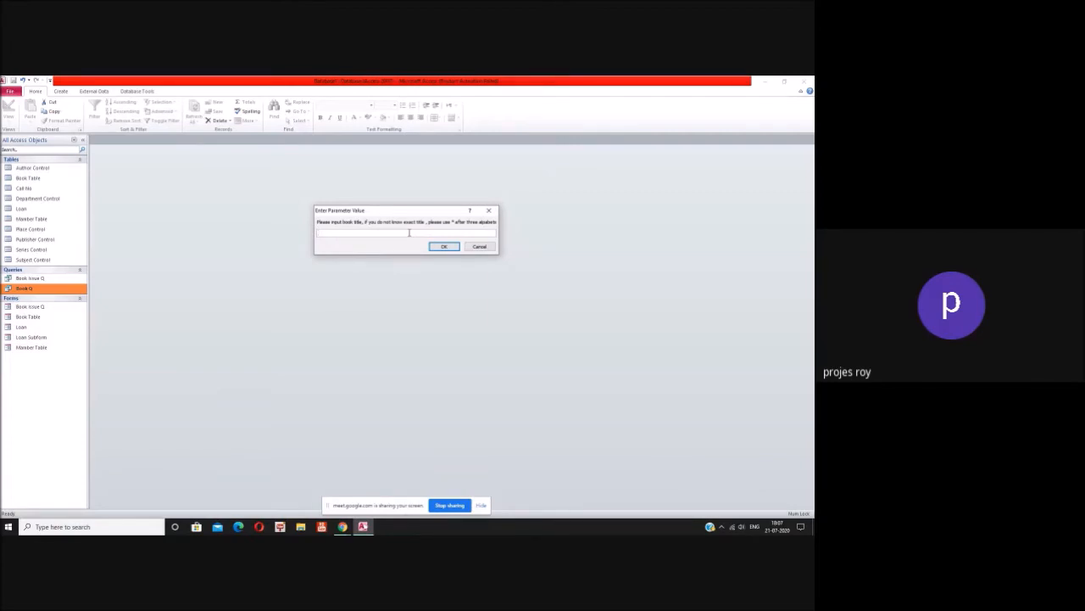
{"action": "type", "text": "q"}
{"action": "type", "text": "ib*"}
{"action": "key", "text": "Return"}
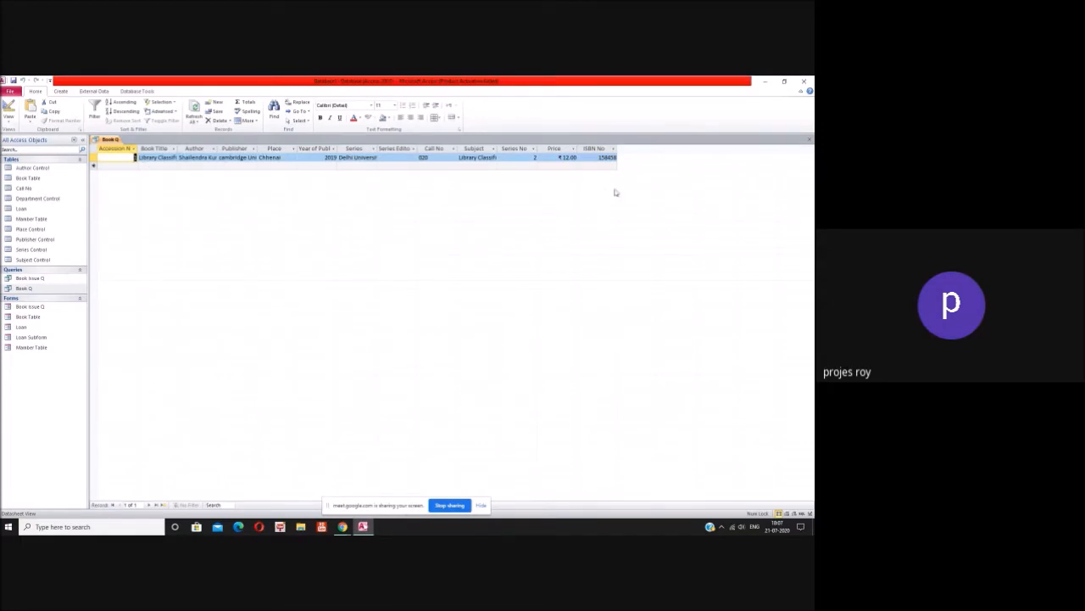
{"action": "left_click", "coordinate": [810, 141]}
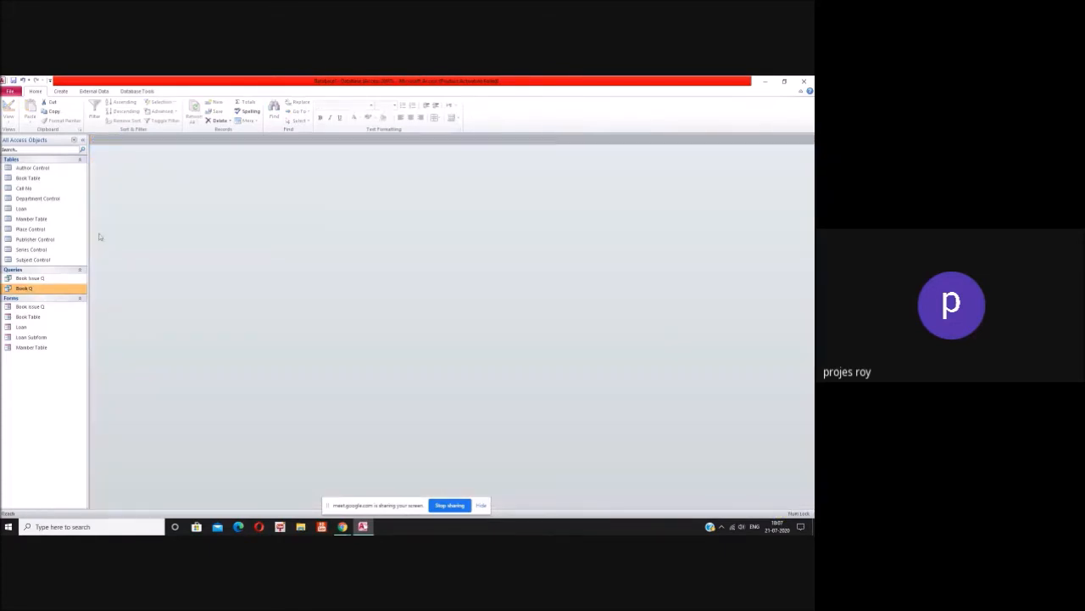
Step: Start a new form with the Form Wizard based on the Book Q query and include all of its fields
{"action": "left_click", "coordinate": [63, 92]}
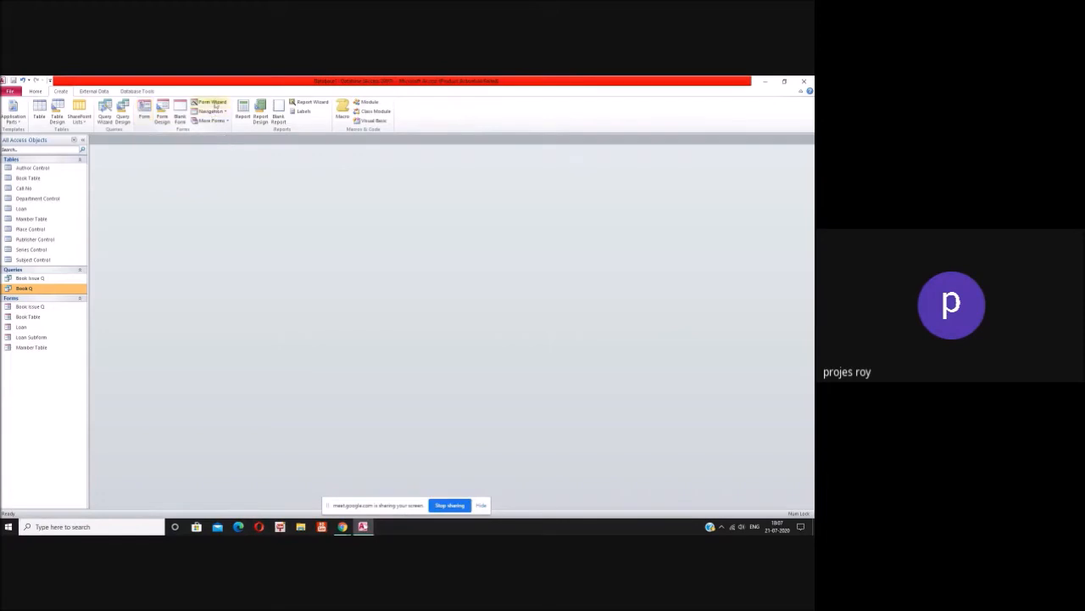
{"action": "left_click", "coordinate": [213, 103]}
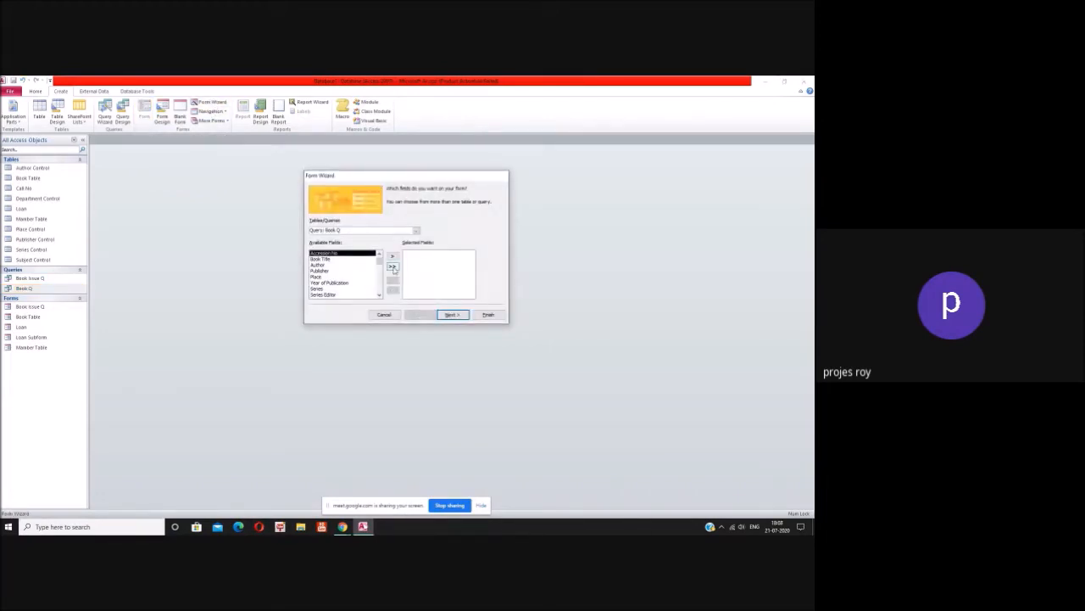
{"action": "left_click", "coordinate": [391, 267]}
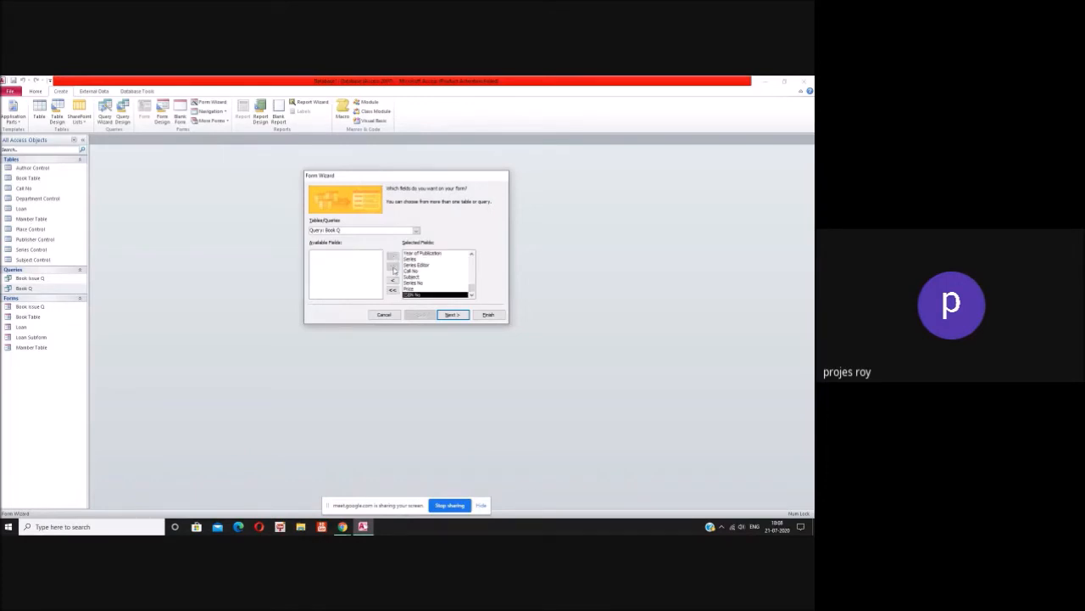
{"action": "left_click", "coordinate": [450, 314]}
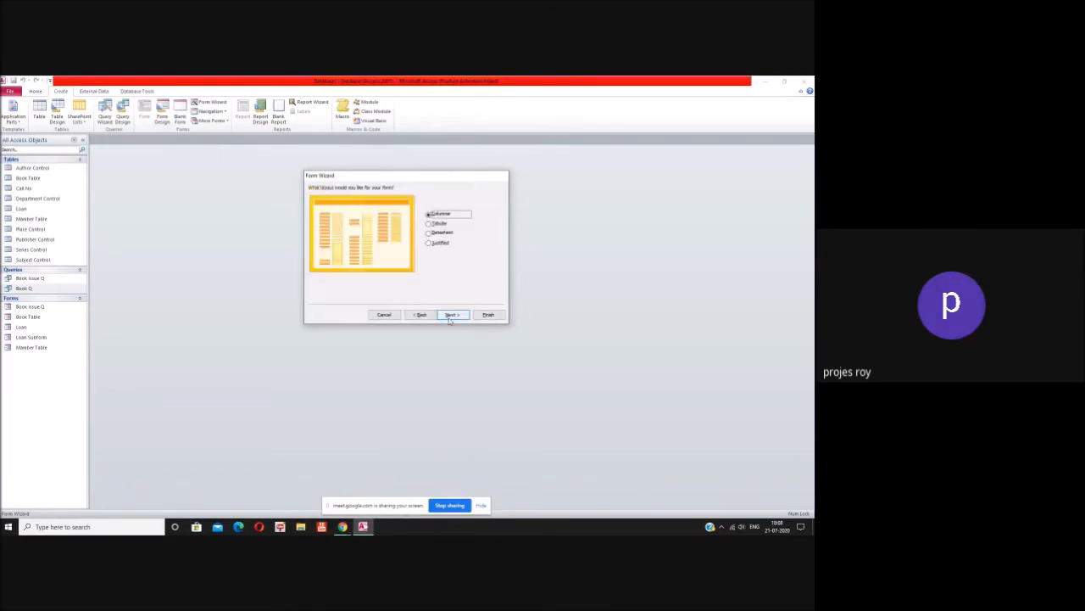
{"action": "left_click", "coordinate": [419, 315]}
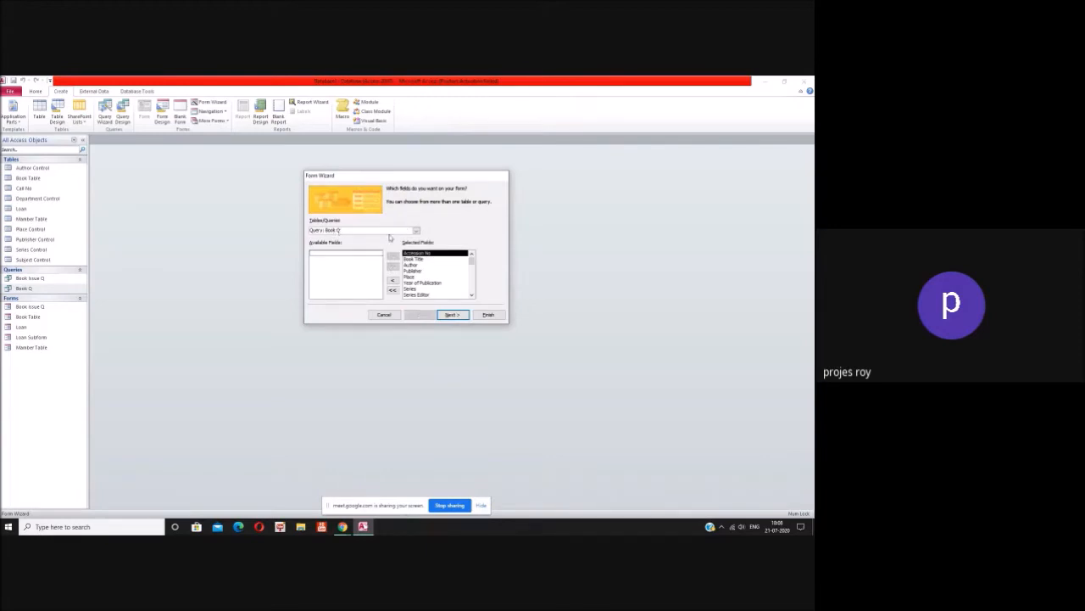
{"action": "left_click", "coordinate": [452, 315]}
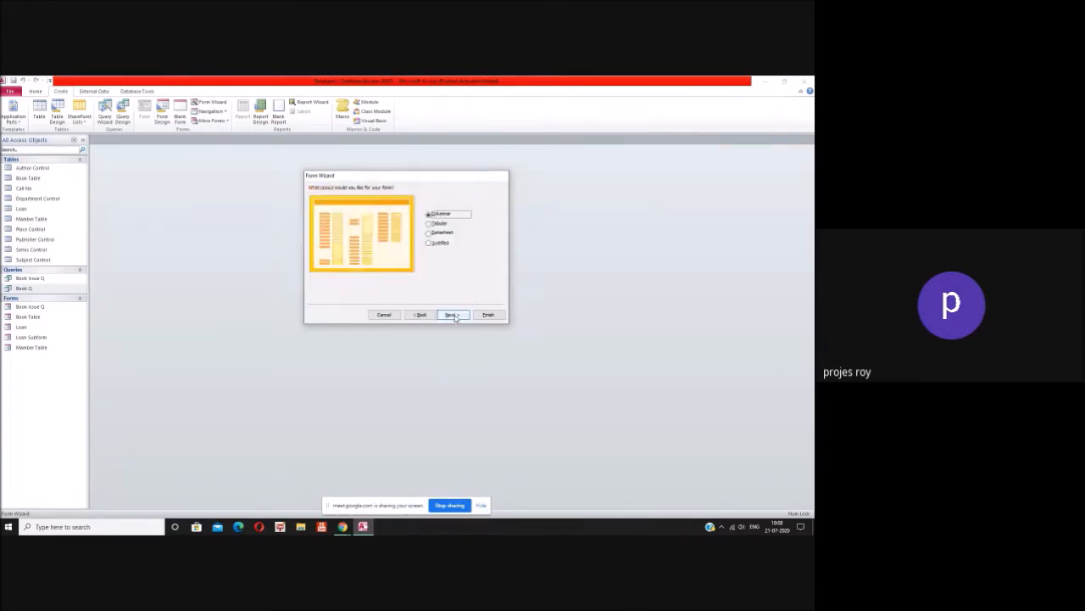
Step: Finish the form with the Tabular layout and the title Book Q, opening it with * as the parameter value
{"action": "left_click", "coordinate": [431, 224]}
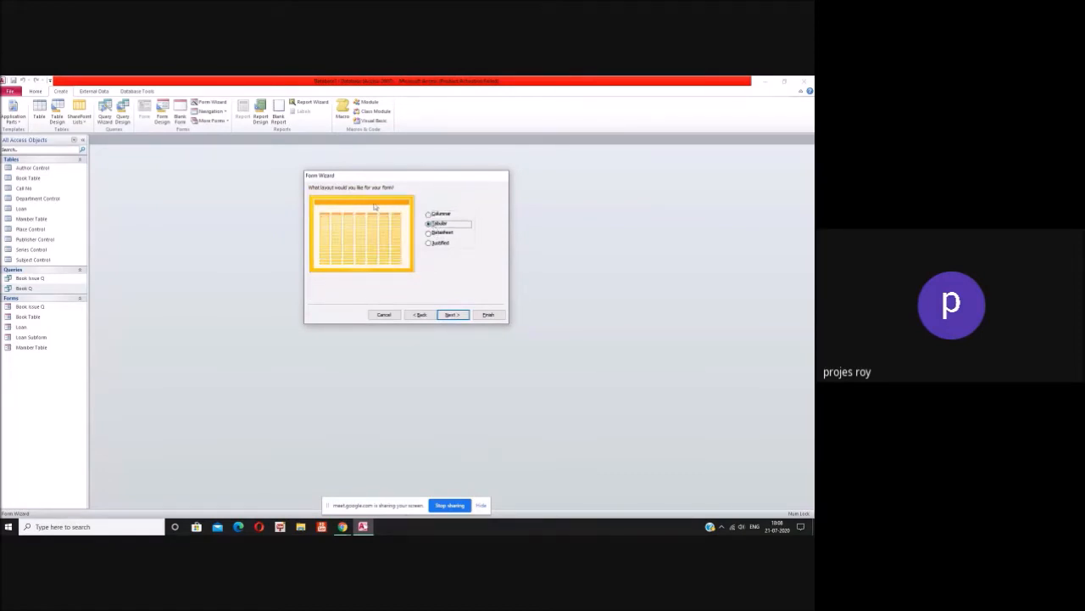
{"action": "left_click", "coordinate": [452, 314]}
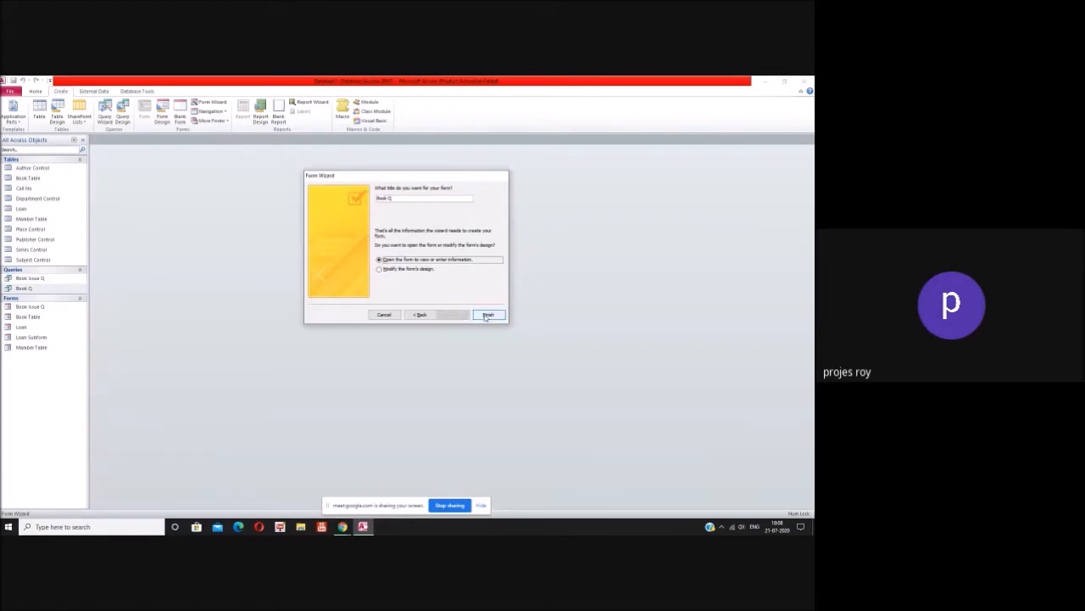
{"action": "left_click", "coordinate": [488, 314]}
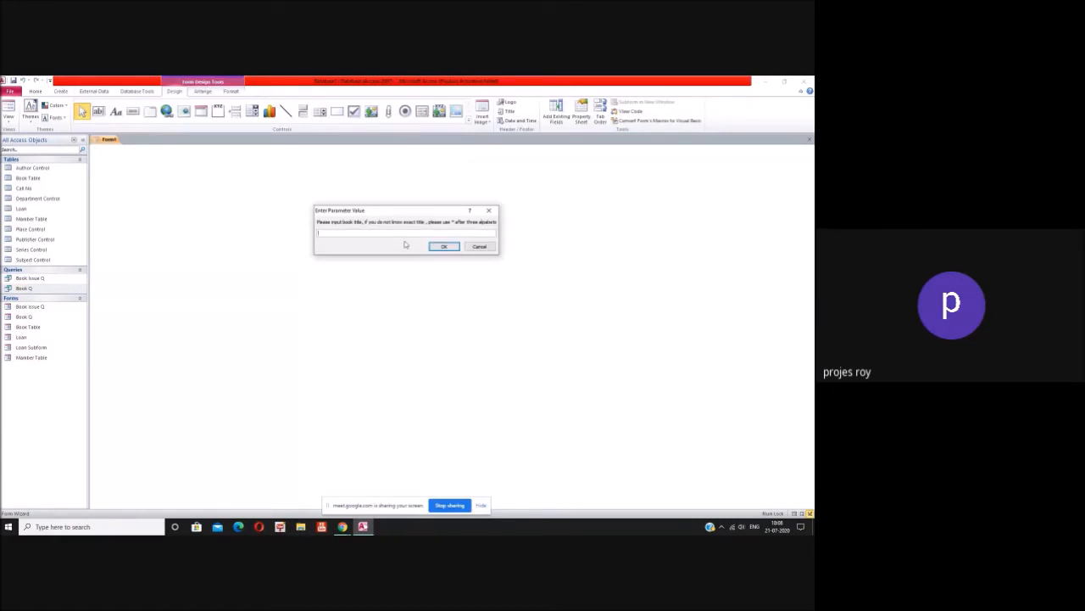
{"action": "type", "text": "*"}
{"action": "left_click", "coordinate": [448, 247]}
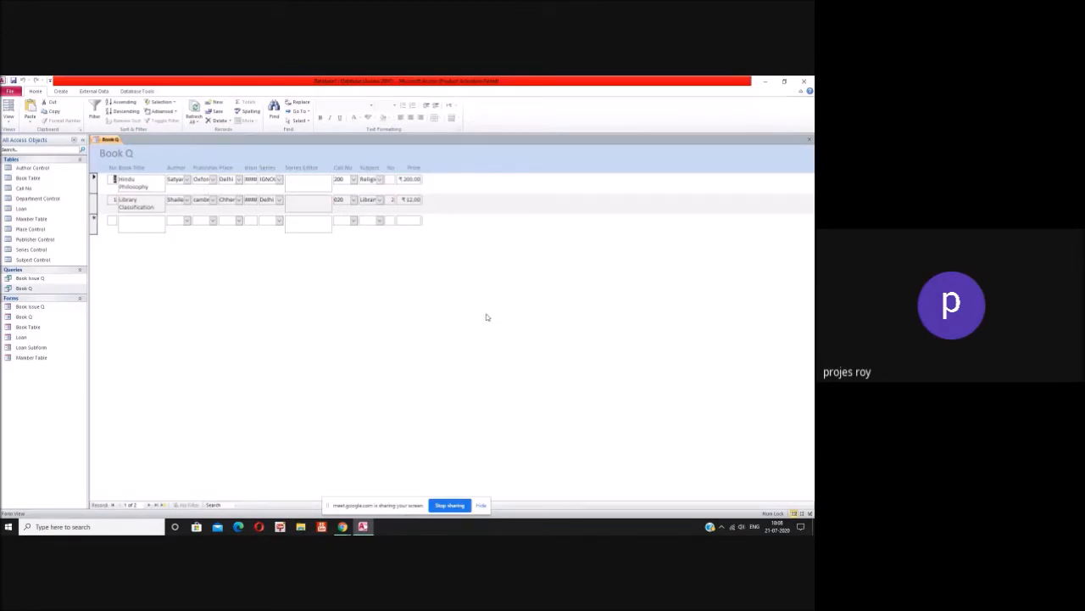
Step: Switch the Book Q form to Design View, widen it to almost 34 on the ruler, and make the Detail section taller
{"action": "right_click", "coordinate": [428, 315]}
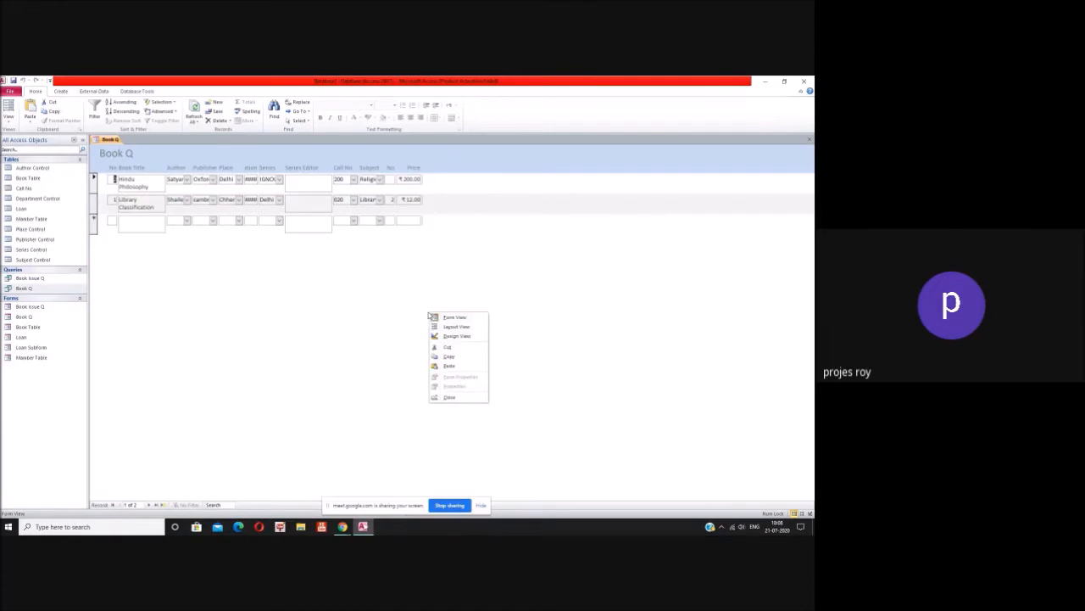
{"action": "left_click", "coordinate": [446, 339]}
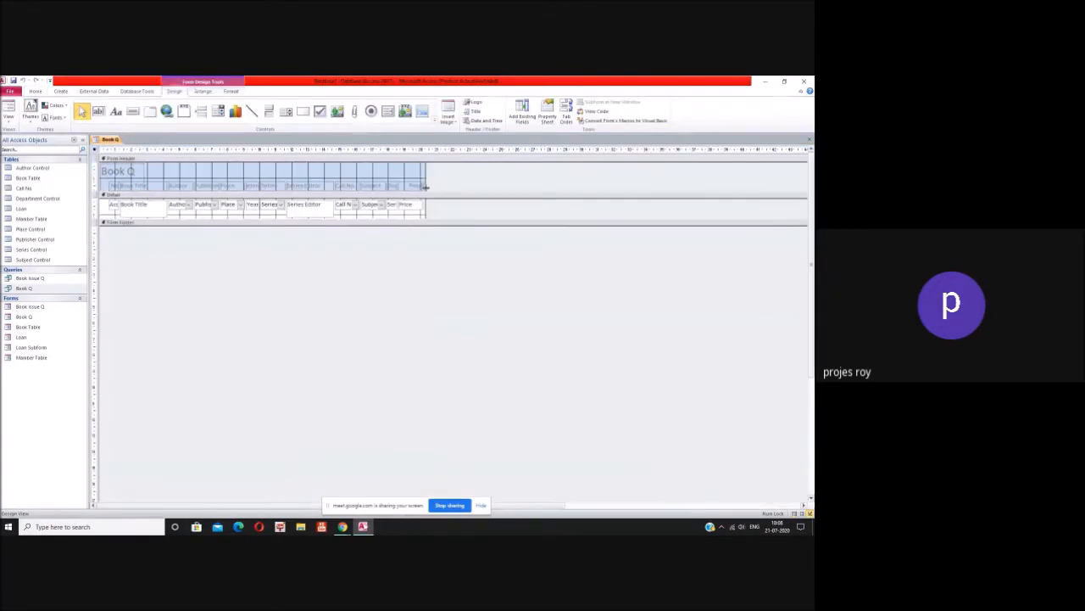
{"action": "left_click_drag", "start_coordinate": [427, 181], "coordinate": [641, 181]}
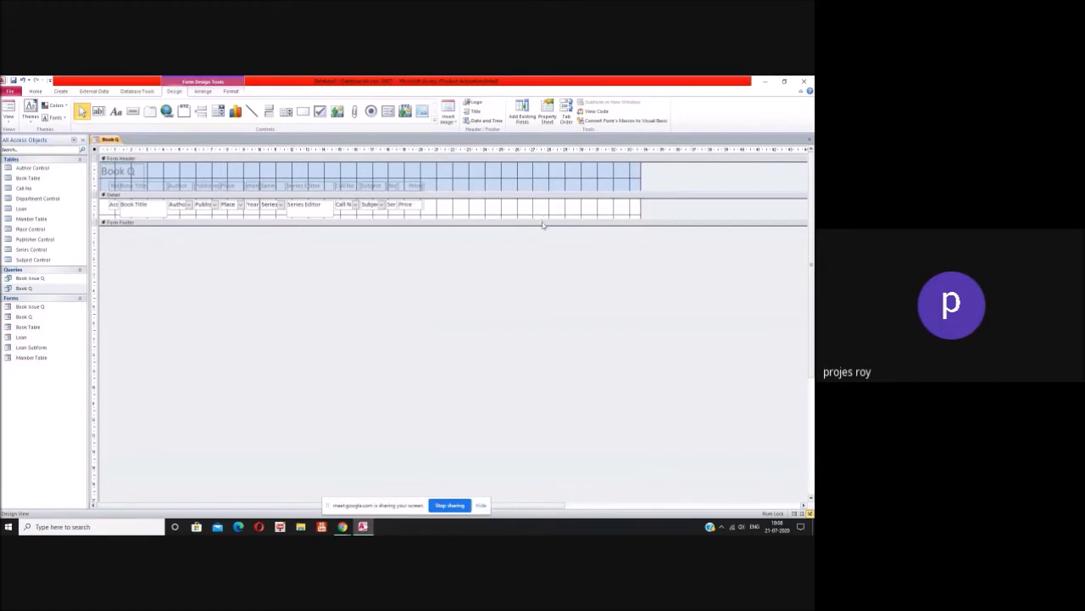
{"action": "left_click", "coordinate": [545, 219]}
{"action": "left_click_drag", "start_coordinate": [544, 219], "coordinate": [543, 235]}
Step: Space out the Price, Series No and Subject controls toward the form's right edge, moving the Price and Series No header labels along
{"action": "left_click_drag", "start_coordinate": [415, 205], "coordinate": [605, 204]}
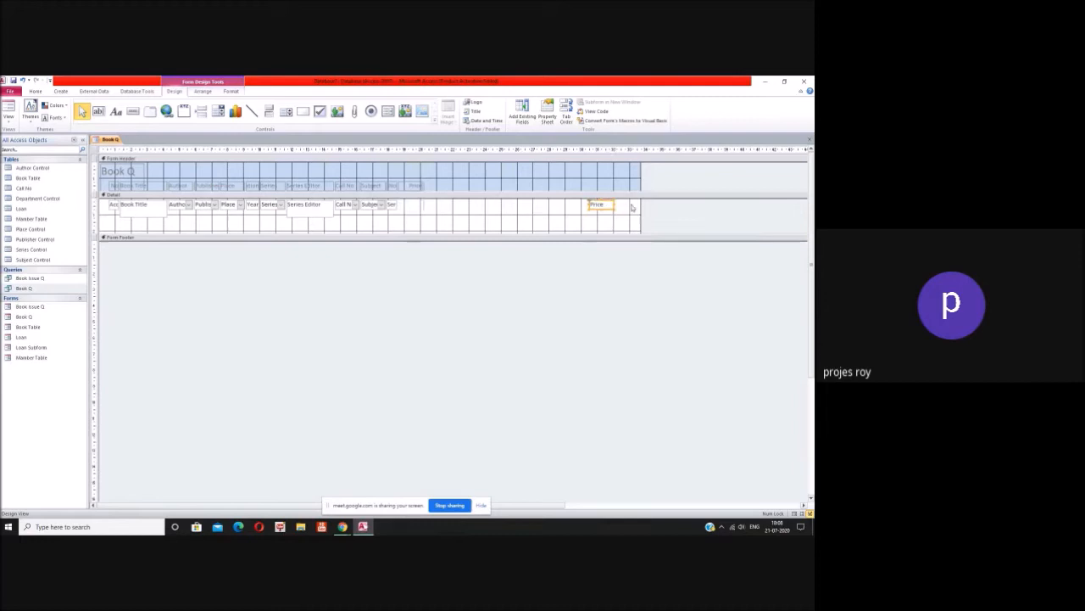
{"action": "left_click_drag", "start_coordinate": [419, 186], "coordinate": [608, 186]}
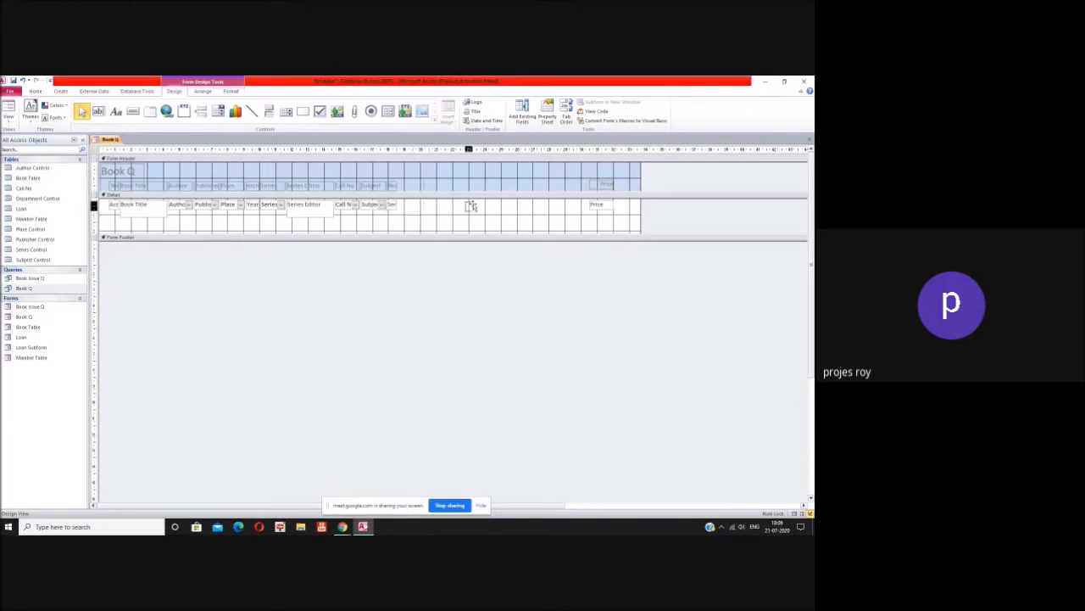
{"action": "left_click_drag", "start_coordinate": [579, 204], "coordinate": [579, 205]}
{"action": "mouse_move", "coordinate": [395, 187]}
{"action": "left_mouse_down"}
{"action": "mouse_move", "coordinate": [576, 185]}
{"action": "mouse_move", "coordinate": [400, 191]}
{"action": "mouse_move", "coordinate": [378, 205]}
{"action": "mouse_move", "coordinate": [552, 206]}
{"action": "mouse_move", "coordinate": [562, 184]}
{"action": "mouse_move", "coordinate": [505, 206]}
{"action": "left_mouse_up"}
{"action": "left_click", "coordinate": [574, 184]}
{"action": "left_click", "coordinate": [548, 205]}
Step: Widen the Series No header label and its text box in the Detail section to fit the full field name
{"action": "left_click", "coordinate": [567, 185]}
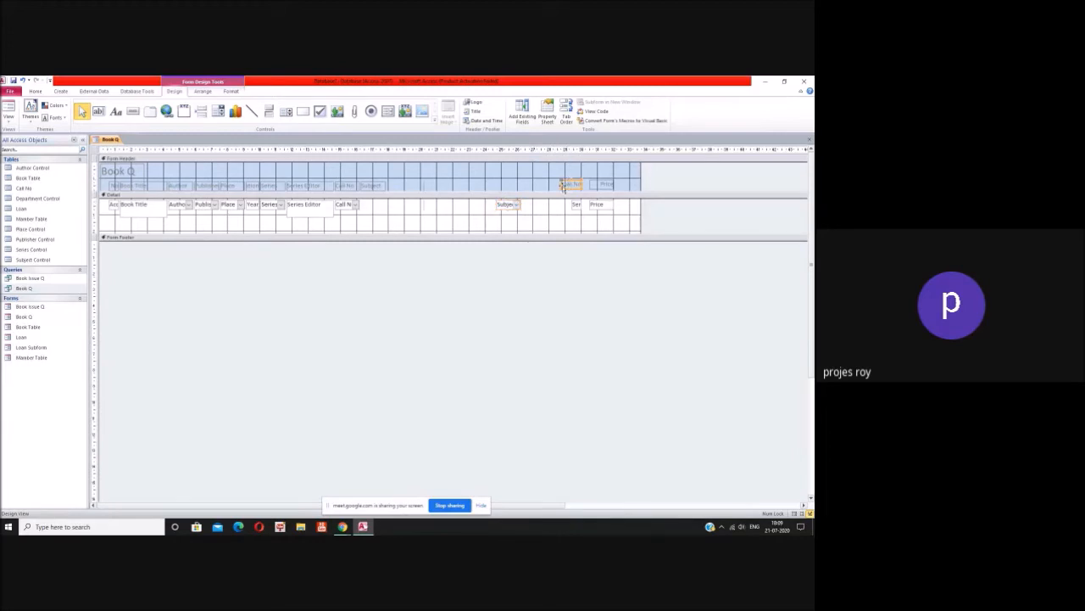
{"action": "left_click_drag", "start_coordinate": [562, 185], "coordinate": [549, 185]}
{"action": "left_click", "coordinate": [580, 207]}
{"action": "left_click_drag", "start_coordinate": [570, 205], "coordinate": [552, 204]}
{"action": "left_click", "coordinate": [549, 183]}
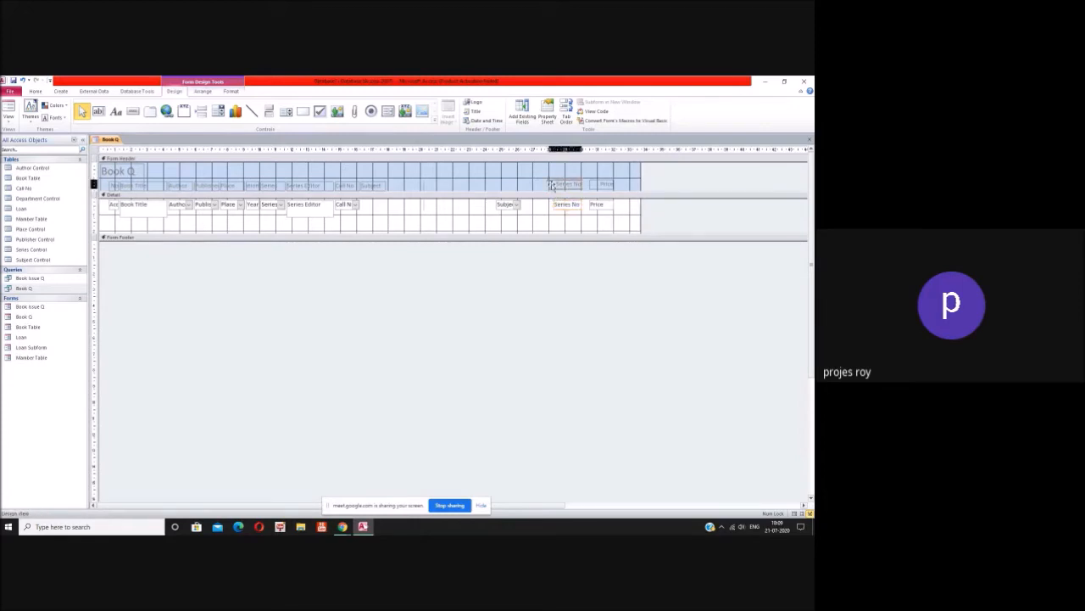
{"action": "left_click", "coordinate": [550, 184]}
Step: Widen the Subject box in the Detail section and place its header label above it at the same width
{"action": "left_click", "coordinate": [531, 206]}
{"action": "left_click_drag", "start_coordinate": [532, 209], "coordinate": [517, 203]}
{"action": "left_click_drag", "start_coordinate": [503, 205], "coordinate": [502, 205]}
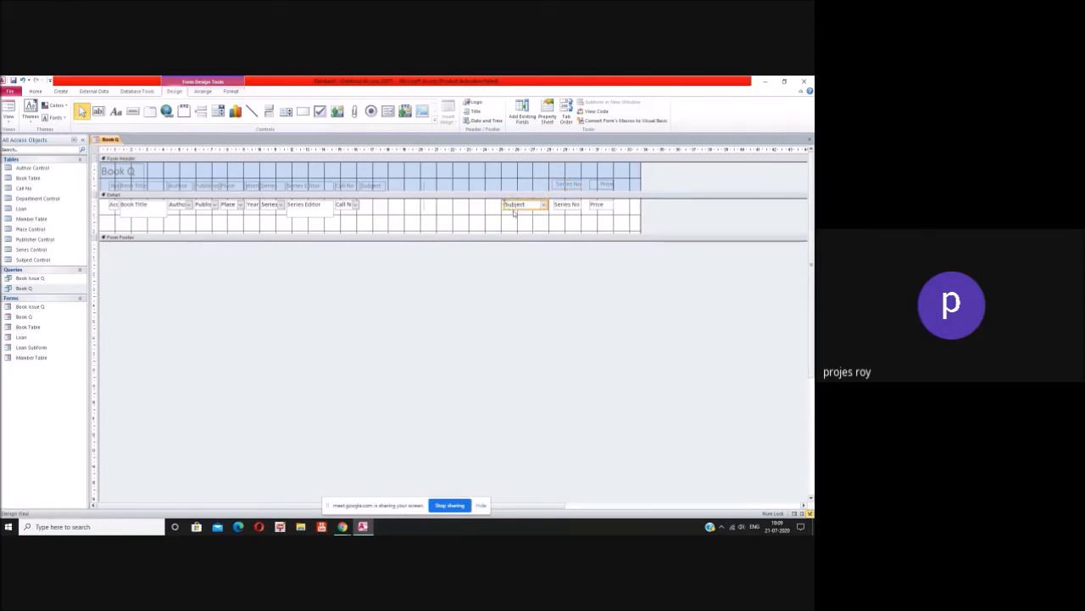
{"action": "left_click_drag", "start_coordinate": [379, 187], "coordinate": [547, 184]}
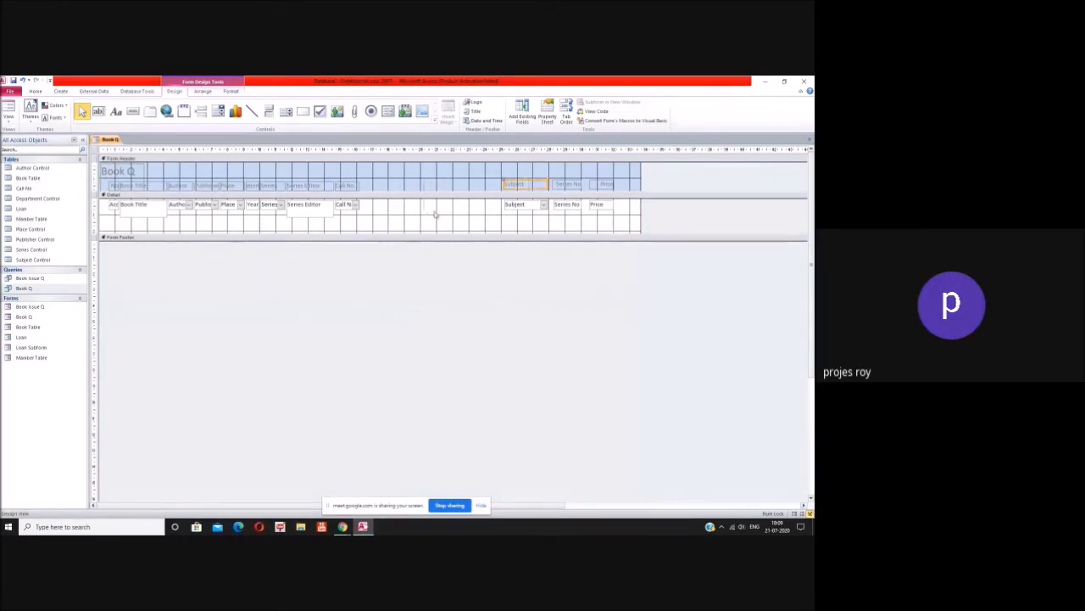
Step: Widen the Call No box in the Detail section next to Subject and place its header label above it at the same width
{"action": "mouse_move", "coordinate": [350, 206]}
{"action": "left_mouse_down"}
{"action": "mouse_move", "coordinate": [501, 204]}
{"action": "mouse_move", "coordinate": [462, 204]}
{"action": "left_mouse_up"}
{"action": "left_click", "coordinate": [359, 186]}
{"action": "left_click_drag", "start_coordinate": [360, 186], "coordinate": [500, 184]}
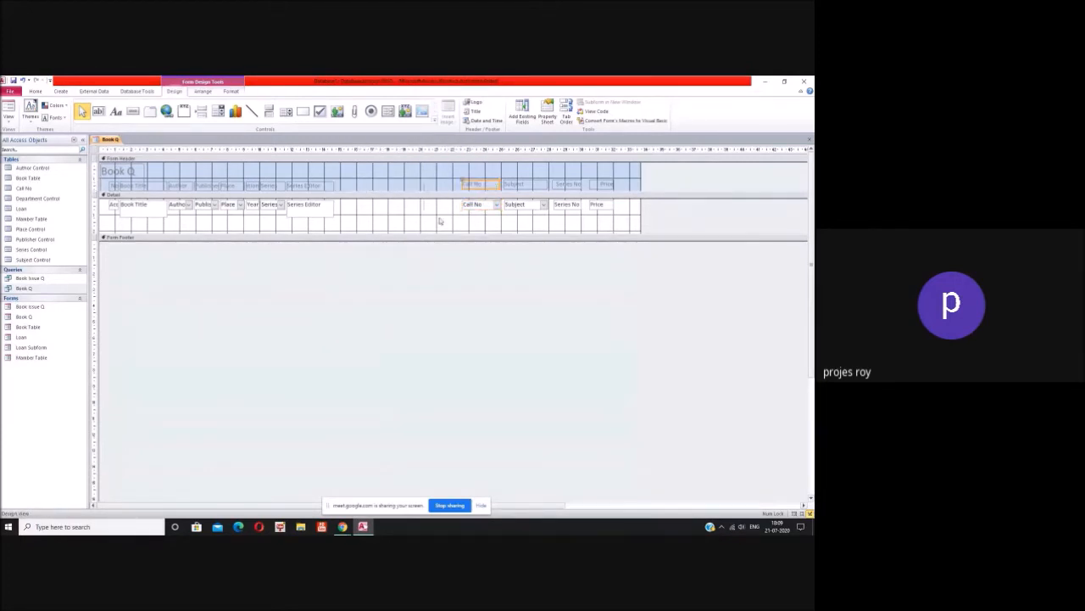
Step: Move the Series Editor box next to Call No, widen it, and place its header label directly above
{"action": "left_click", "coordinate": [416, 215]}
{"action": "left_click_drag", "start_coordinate": [333, 206], "coordinate": [457, 209]}
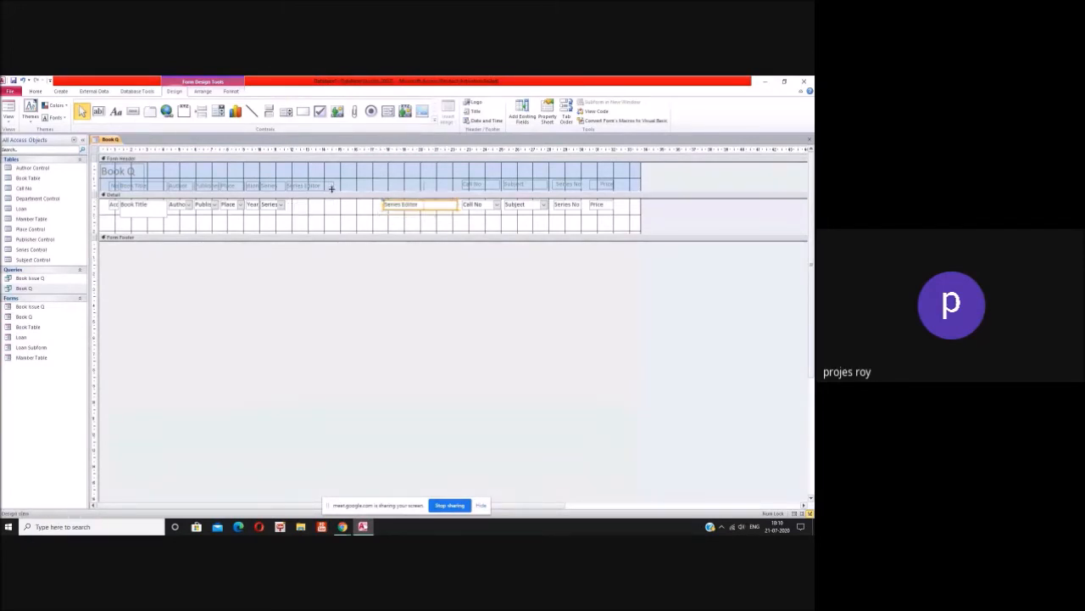
{"action": "left_click_drag", "start_coordinate": [329, 189], "coordinate": [455, 188]}
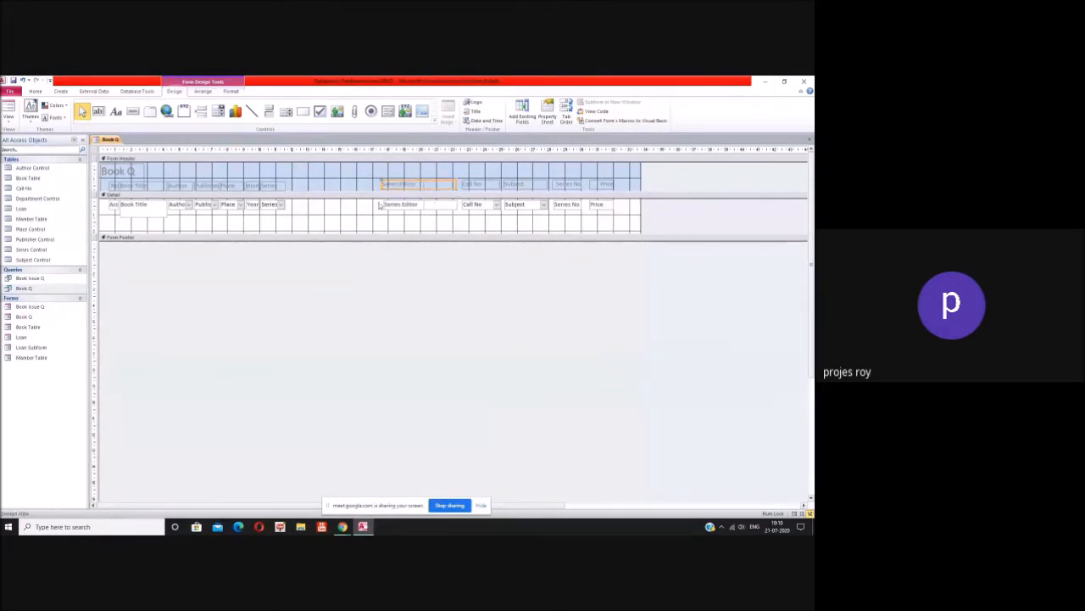
Step: Move the Series box next to Series Editor and place its header label above it
{"action": "left_click_drag", "start_coordinate": [279, 207], "coordinate": [383, 206]}
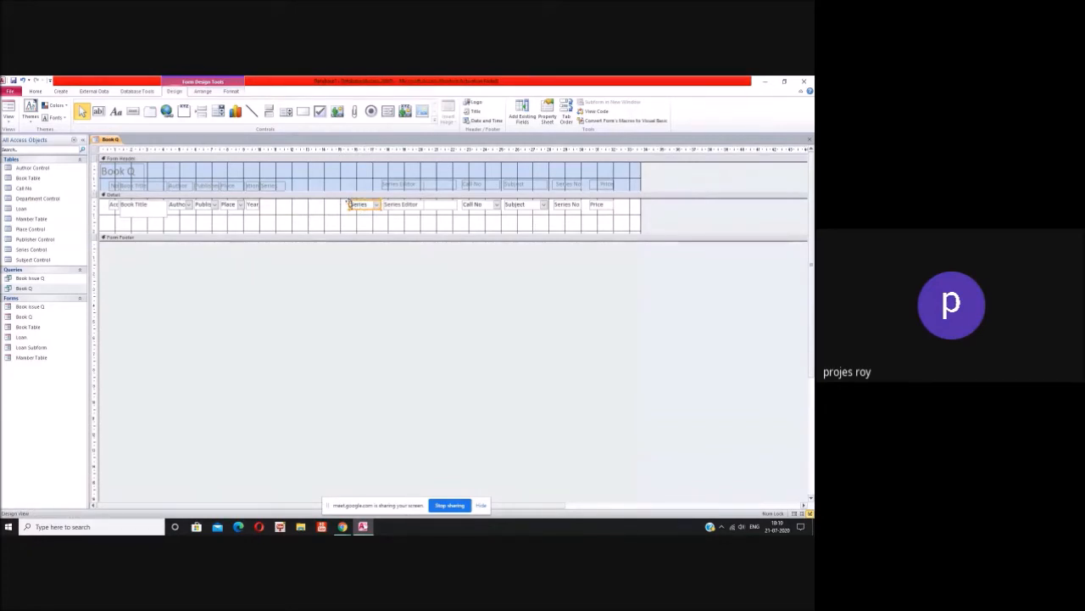
{"action": "left_click_drag", "start_coordinate": [348, 202], "coordinate": [346, 201]}
{"action": "left_click_drag", "start_coordinate": [273, 188], "coordinate": [375, 185]}
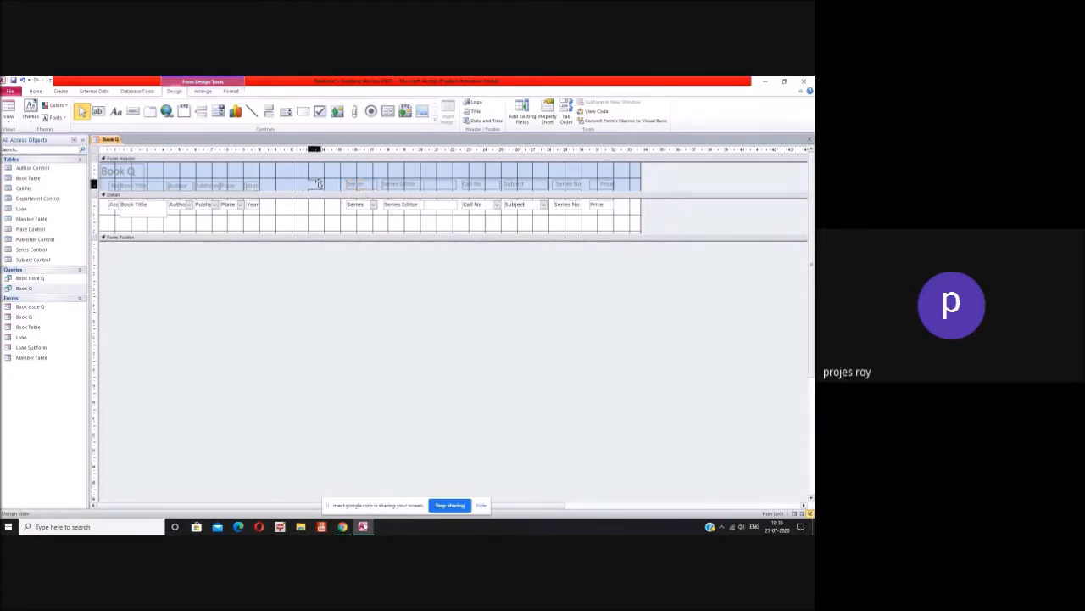
Step: Widen the Year of Publication, Place, Publisher and Author boxes to show their full names, spacing out the header labels for the first three
{"action": "left_click", "coordinate": [331, 184]}
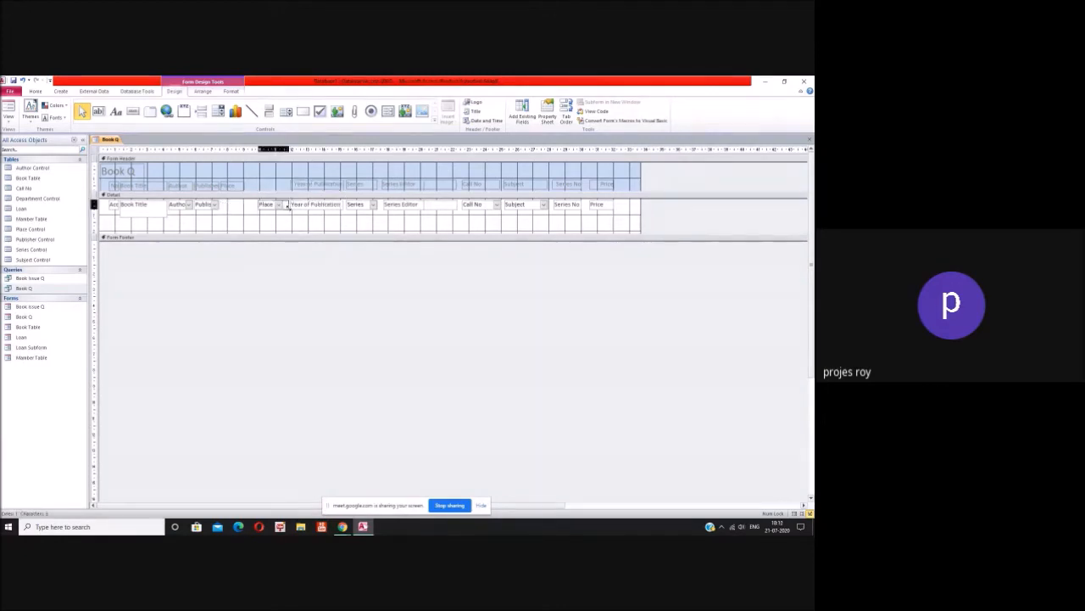
{"action": "left_click_drag", "start_coordinate": [286, 205], "coordinate": [289, 206]}
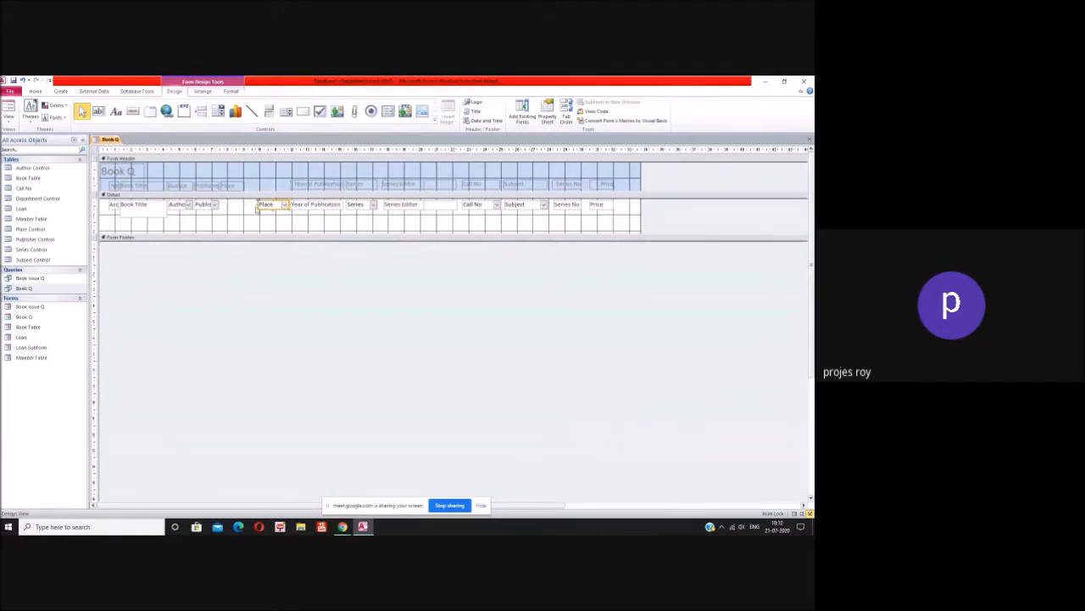
{"action": "left_click", "coordinate": [256, 204]}
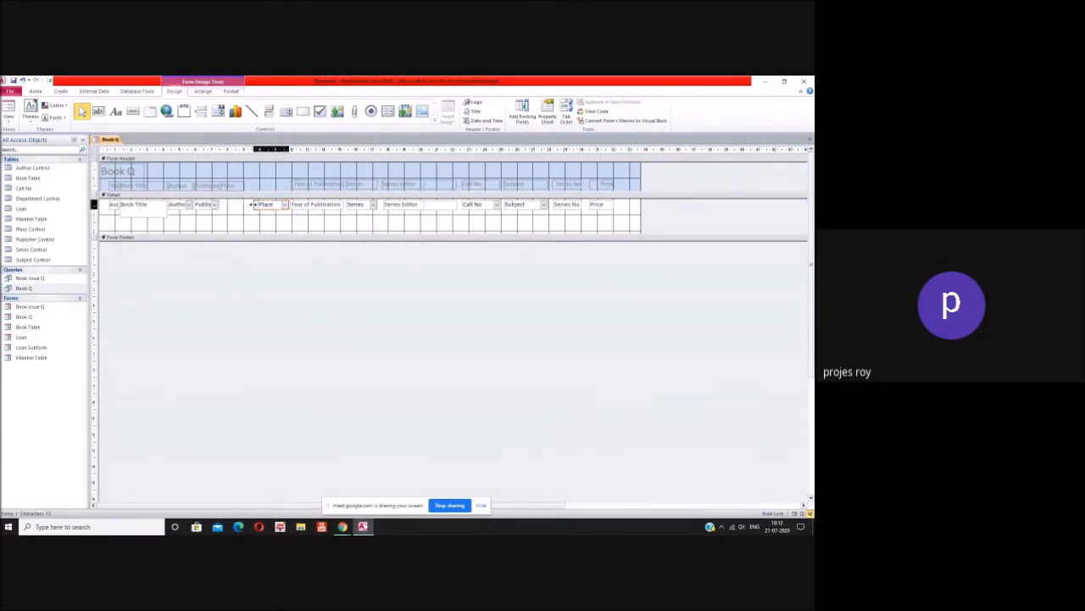
{"action": "left_click_drag", "start_coordinate": [229, 186], "coordinate": [291, 187]}
{"action": "left_click_drag", "start_coordinate": [208, 188], "coordinate": [233, 184]}
{"action": "mouse_move", "coordinate": [243, 186]}
{"action": "left_mouse_down"}
{"action": "mouse_move", "coordinate": [253, 186]}
{"action": "mouse_move", "coordinate": [212, 206]}
{"action": "mouse_move", "coordinate": [251, 206]}
{"action": "mouse_move", "coordinate": [216, 206]}
{"action": "left_mouse_up"}
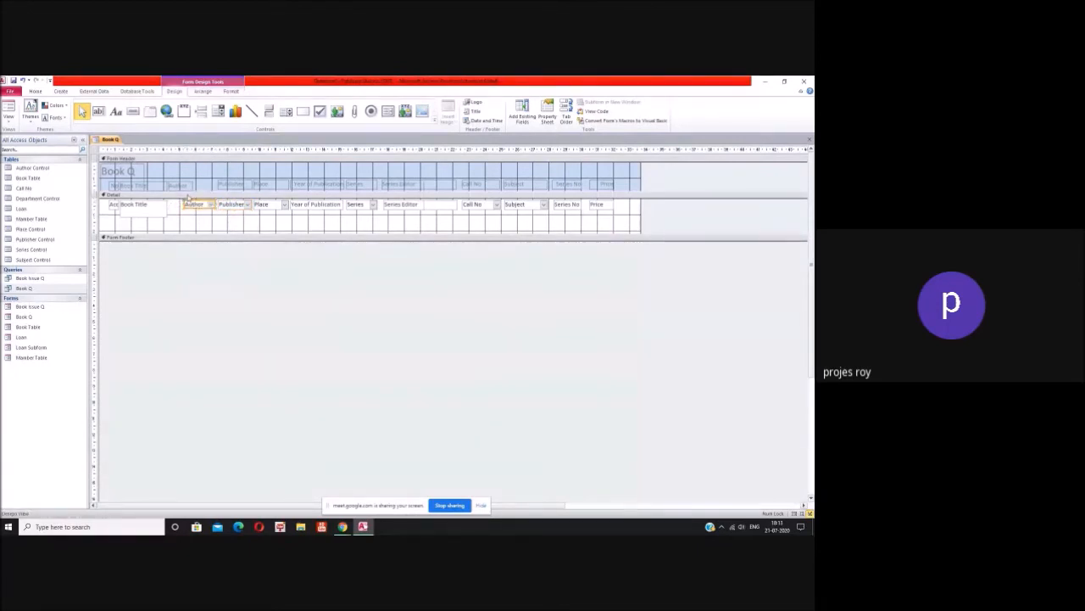
Step: Narrow the Series Editor box and its header label from the left edge and shift the Series box next to them
{"action": "left_click", "coordinate": [419, 208]}
{"action": "left_click_drag", "start_coordinate": [385, 206], "coordinate": [403, 207]}
{"action": "left_click", "coordinate": [403, 185]}
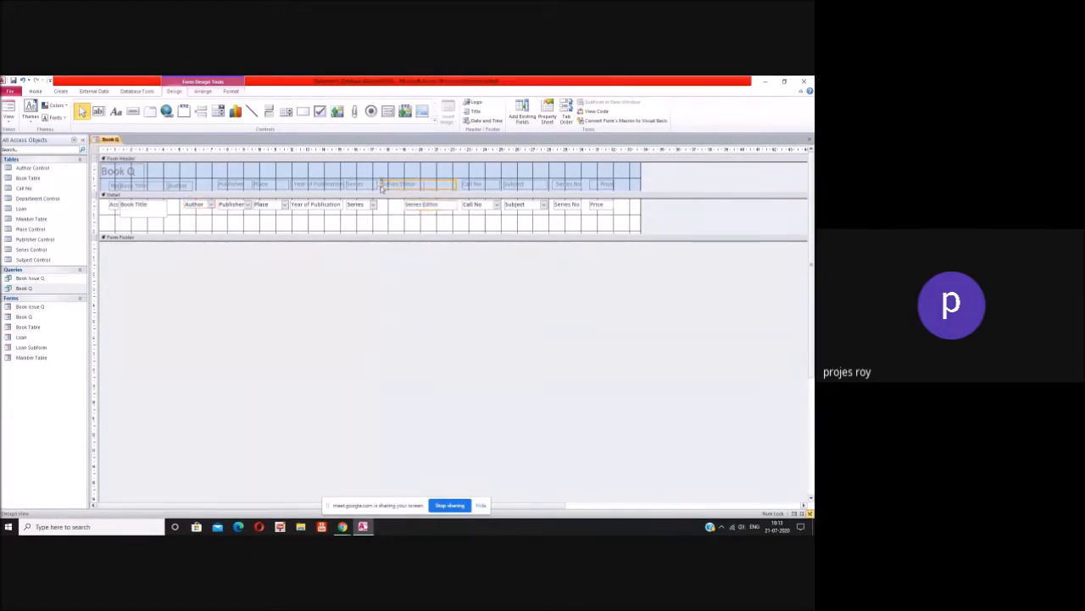
{"action": "left_click_drag", "start_coordinate": [381, 183], "coordinate": [394, 206]}
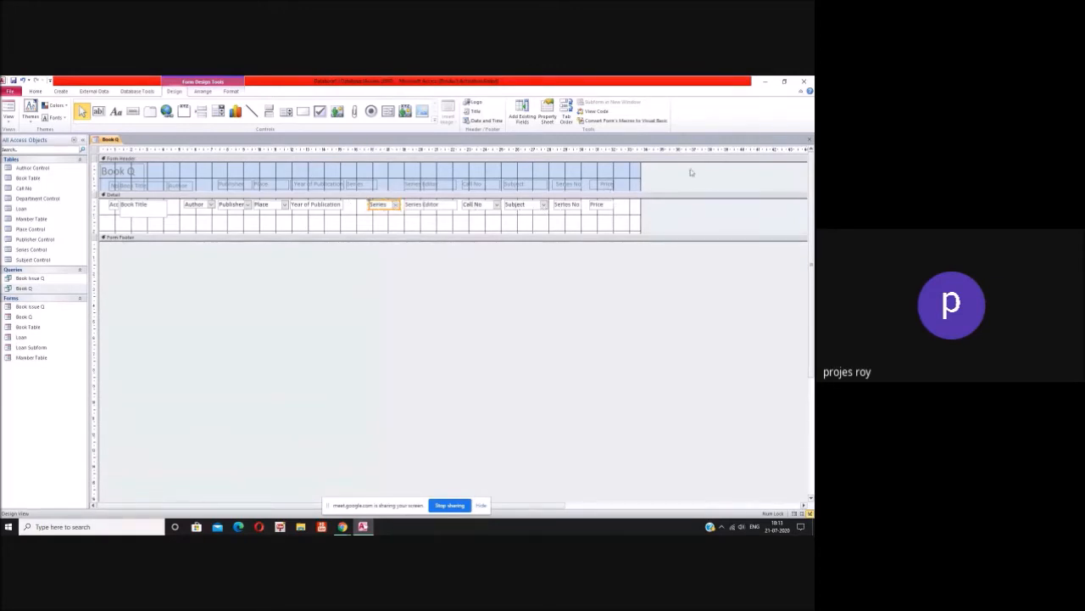
Step: Widen the form to about 36 on the ruler and move the Price and Series No boxes and header labels toward its right edge
{"action": "left_click_drag", "start_coordinate": [642, 166], "coordinate": [678, 167]}
{"action": "left_click_drag", "start_coordinate": [610, 185], "coordinate": [657, 204]}
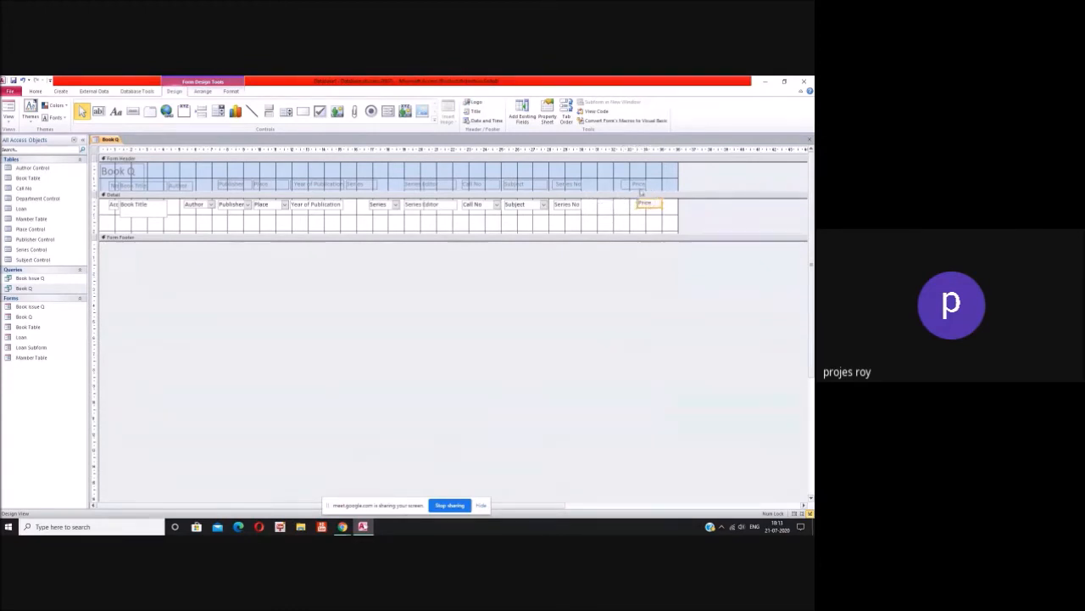
{"action": "left_click", "coordinate": [646, 185]}
{"action": "left_click_drag", "start_coordinate": [648, 185], "coordinate": [629, 207]}
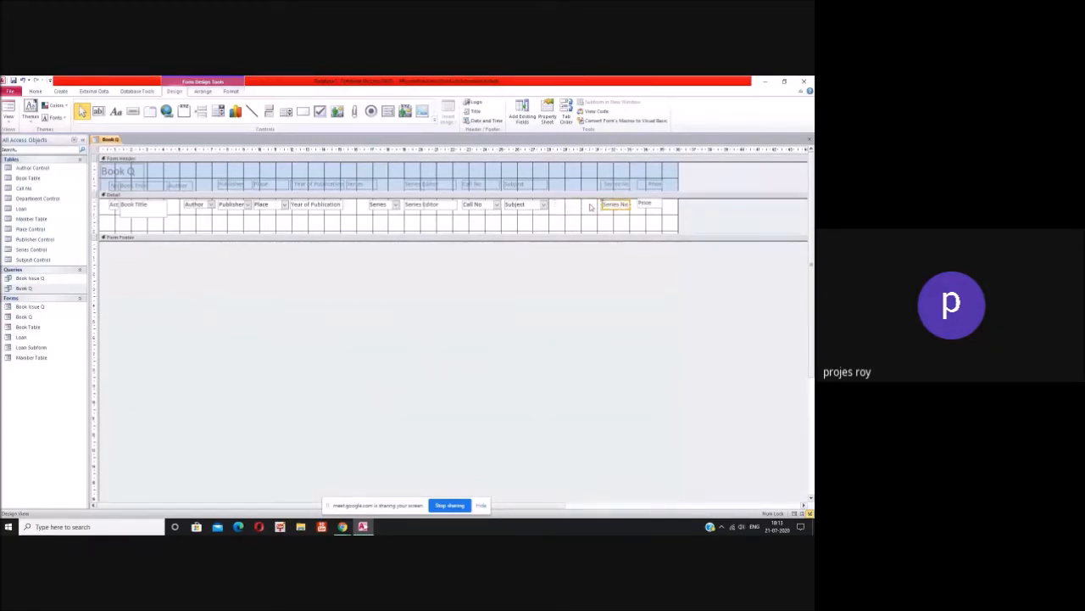
Step: Shift the Subject, Call No and Series Editor boxes and their header labels right to close the gap before Series No
{"action": "left_click_drag", "start_coordinate": [534, 204], "coordinate": [584, 206]}
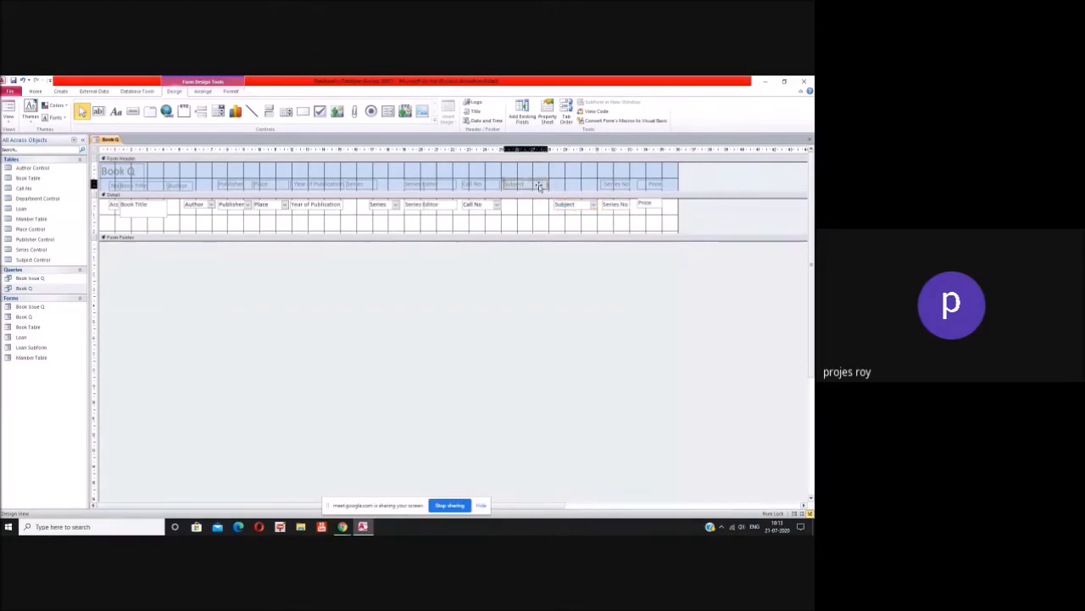
{"action": "left_click", "coordinate": [586, 186]}
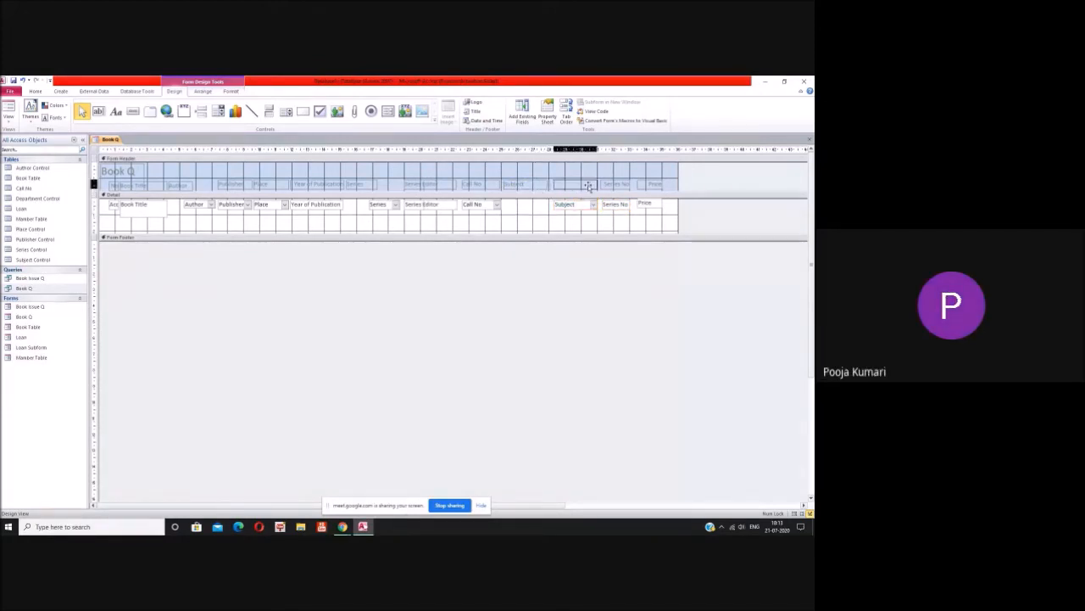
{"action": "left_click_drag", "start_coordinate": [588, 186], "coordinate": [589, 187]}
{"action": "left_click_drag", "start_coordinate": [493, 187], "coordinate": [539, 206]}
{"action": "left_click_drag", "start_coordinate": [451, 186], "coordinate": [498, 206]}
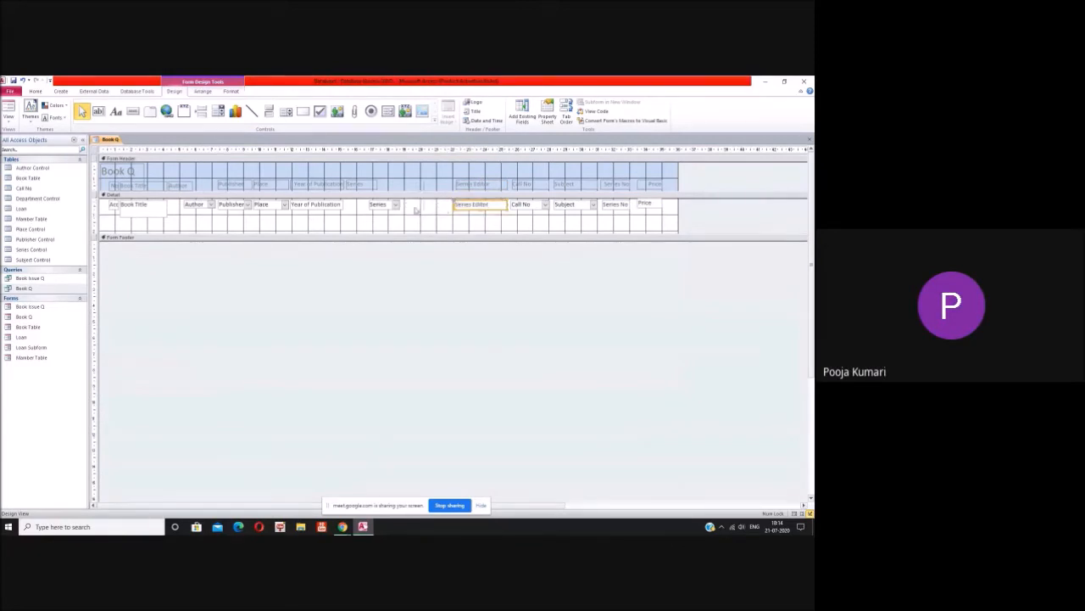
Step: Shift the Series, Year of Publication and Place boxes with their header labels right to close the gap before Series Editor
{"action": "left_click_drag", "start_coordinate": [389, 207], "coordinate": [438, 203]}
{"action": "left_click_drag", "start_coordinate": [365, 186], "coordinate": [436, 185]}
{"action": "left_click_drag", "start_coordinate": [340, 187], "coordinate": [399, 206]}
{"action": "left_click", "coordinate": [368, 204]}
{"action": "left_click_drag", "start_coordinate": [287, 187], "coordinate": [354, 185]}
{"action": "left_click_drag", "start_coordinate": [285, 205], "coordinate": [352, 205]}
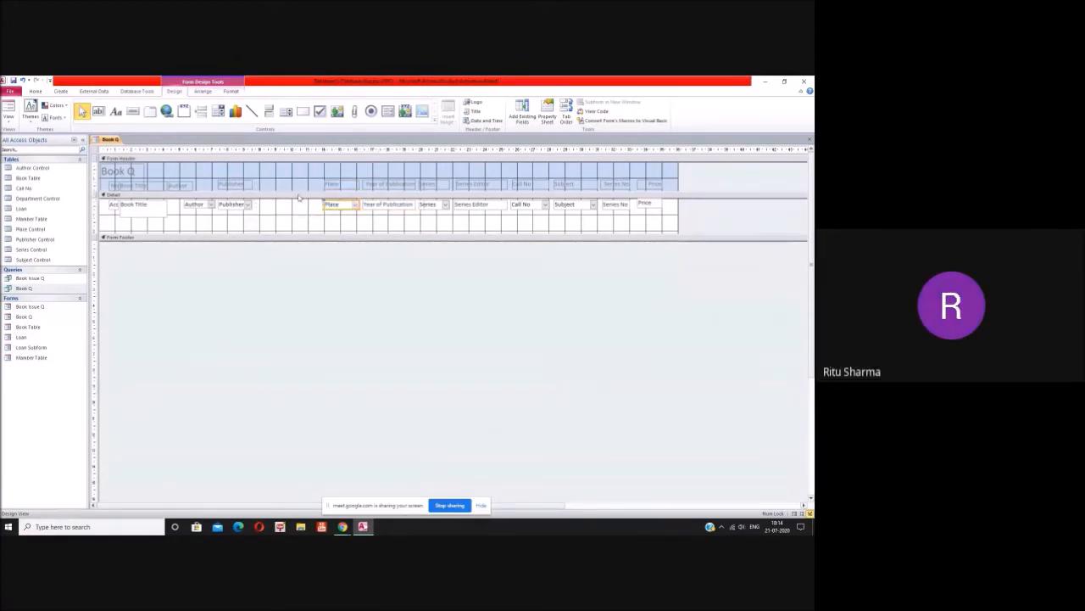
Step: Narrow the Year of Publication box and header label, and move the Place and Publisher controls and labels up against them
{"action": "left_click", "coordinate": [251, 186]}
{"action": "left_click_drag", "start_coordinate": [296, 186], "coordinate": [315, 185]}
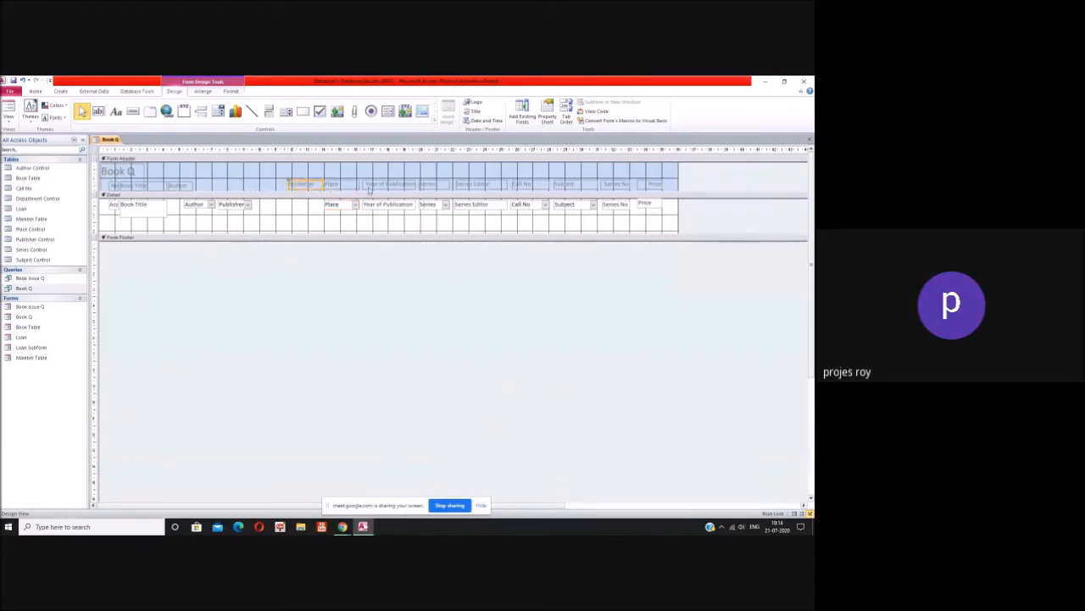
{"action": "left_click_drag", "start_coordinate": [363, 184], "coordinate": [371, 204]}
{"action": "left_click", "coordinate": [364, 206]}
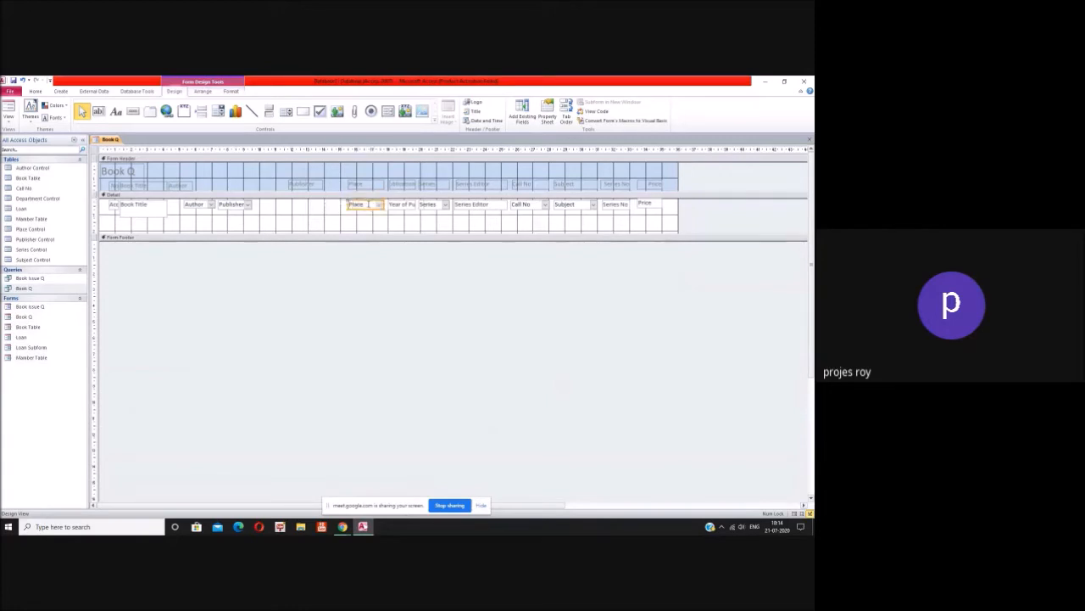
{"action": "left_click_drag", "start_coordinate": [306, 184], "coordinate": [328, 206]}
Step: Move the Author header label and box next to Publisher and widen both to about four ruler units
{"action": "left_click", "coordinate": [186, 189]}
{"action": "left_click_drag", "start_coordinate": [187, 189], "coordinate": [303, 185]}
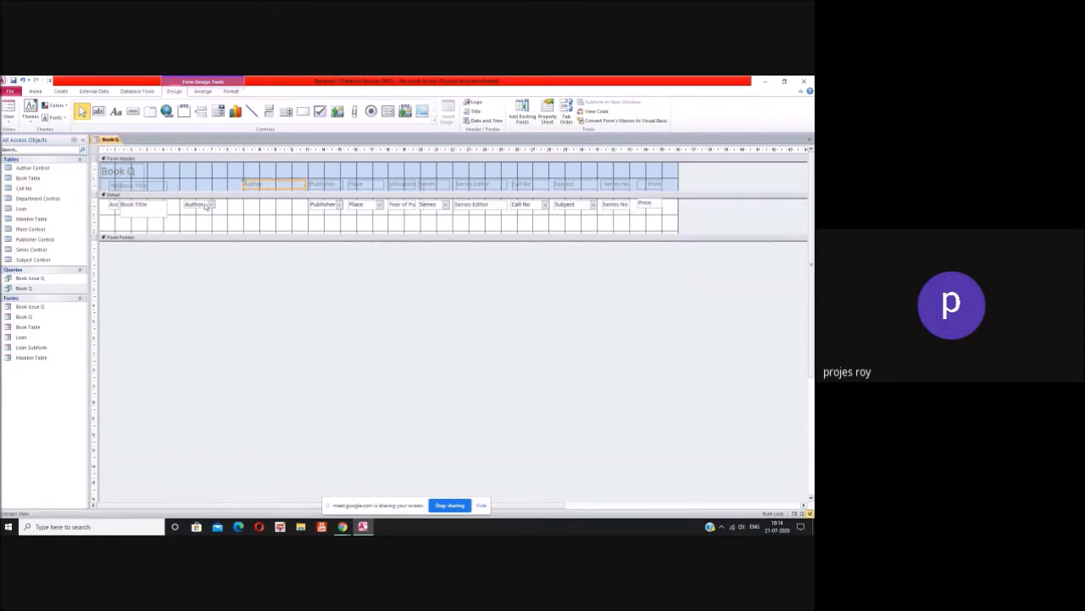
{"action": "left_click_drag", "start_coordinate": [205, 206], "coordinate": [306, 206]}
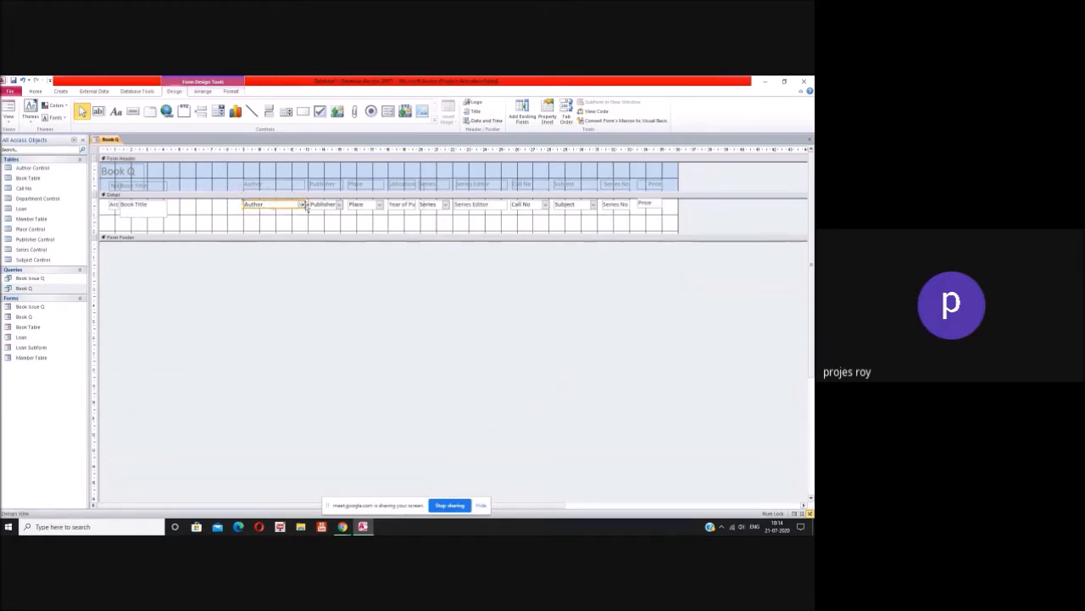
Step: Widen the Book Title header label and box up to Author, and reduce the box to a single-line height
{"action": "left_click", "coordinate": [161, 185]}
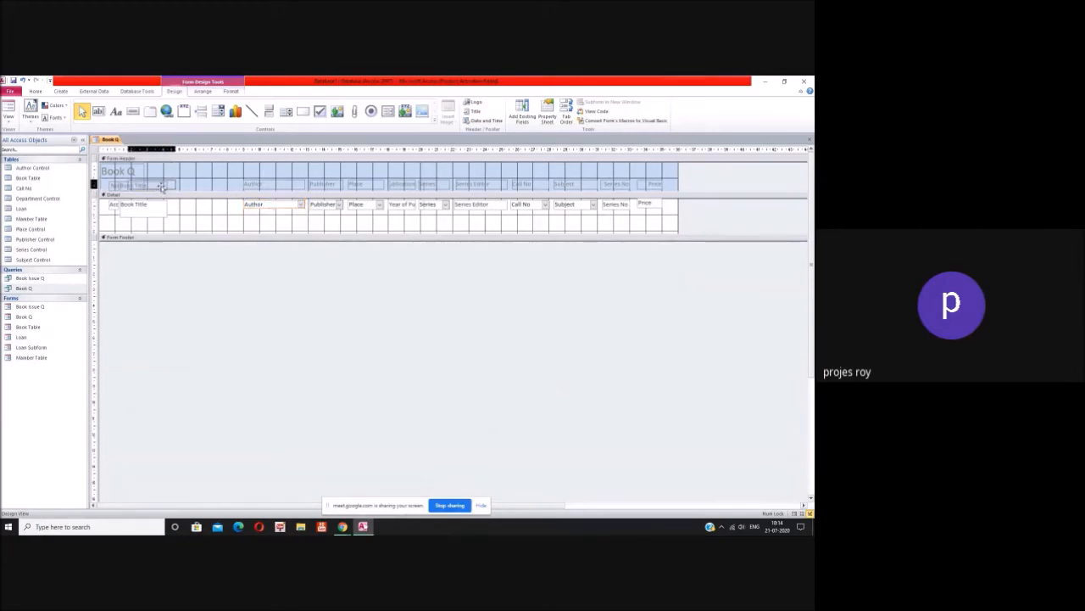
{"action": "left_click_drag", "start_coordinate": [160, 186], "coordinate": [240, 185]}
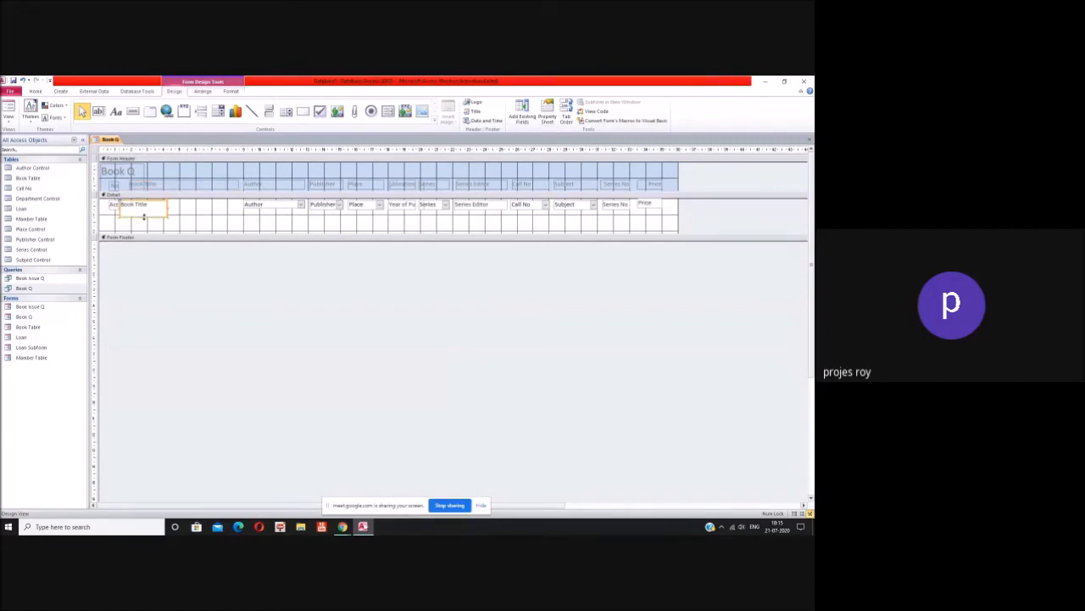
{"action": "left_click", "coordinate": [149, 211]}
{"action": "left_click", "coordinate": [150, 211]}
{"action": "left_click_drag", "start_coordinate": [150, 211], "coordinate": [242, 205]}
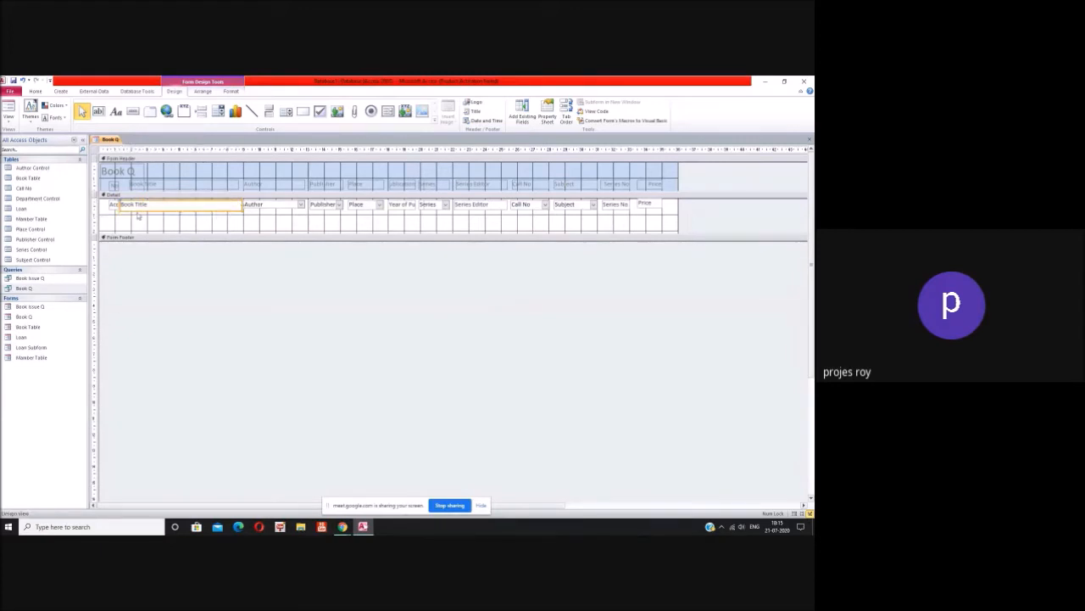
Step: Shift the accession box left, clear of Book Title, and shorten the Book Q title label so the accession header label is free to reposition
{"action": "left_click", "coordinate": [114, 206]}
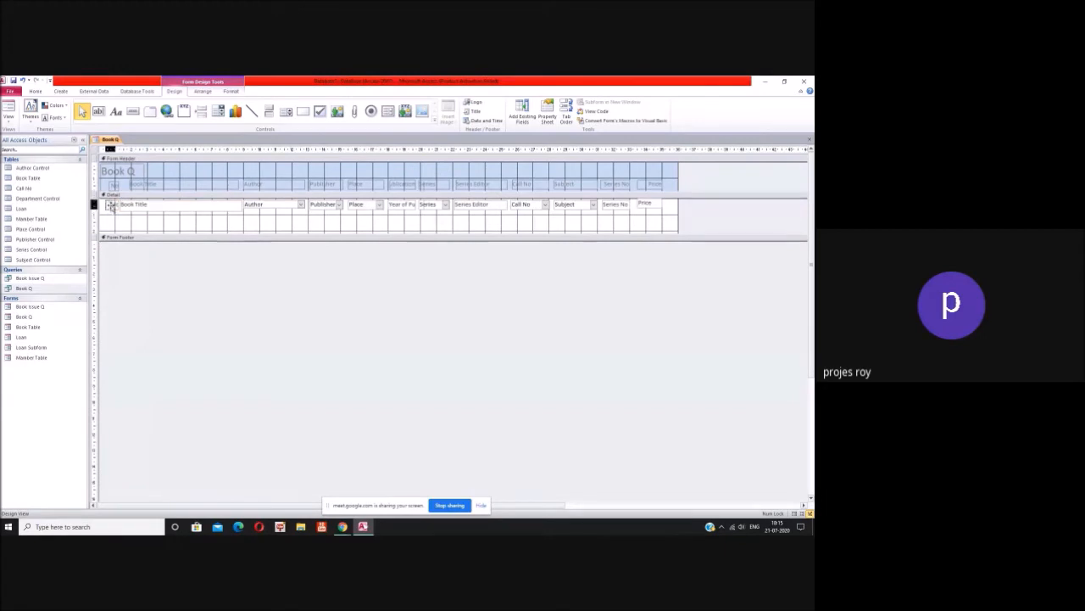
{"action": "left_click", "coordinate": [113, 184]}
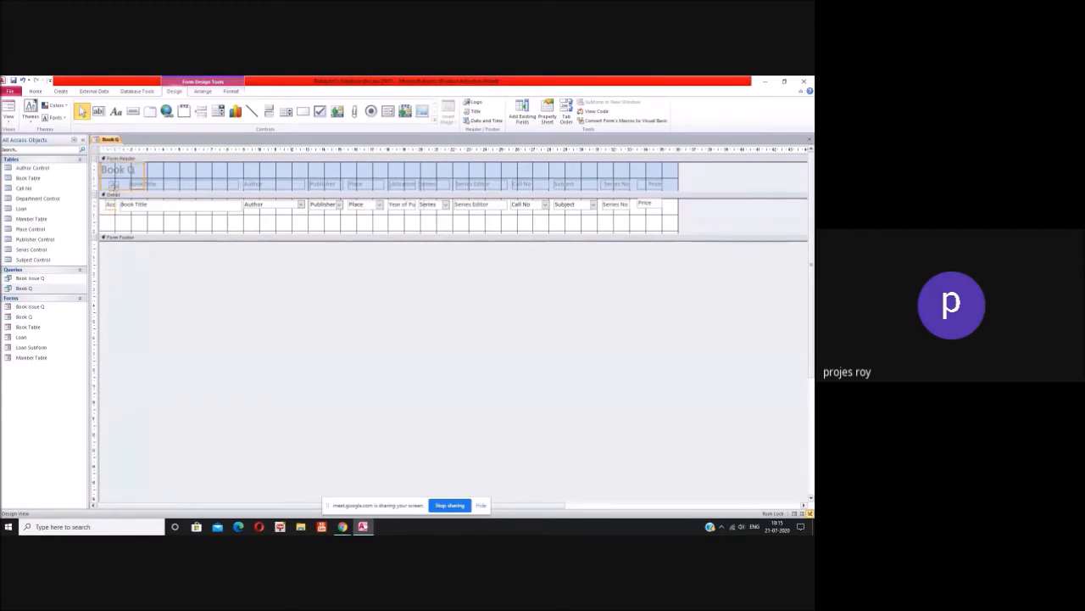
{"action": "left_click_drag", "start_coordinate": [123, 190], "coordinate": [124, 176]}
{"action": "left_click", "coordinate": [113, 184]}
{"action": "left_click", "coordinate": [163, 263]}
Step: Align the Price box with the other Detail boxes next to Series No and adjust its header label above it
{"action": "left_click", "coordinate": [644, 206]}
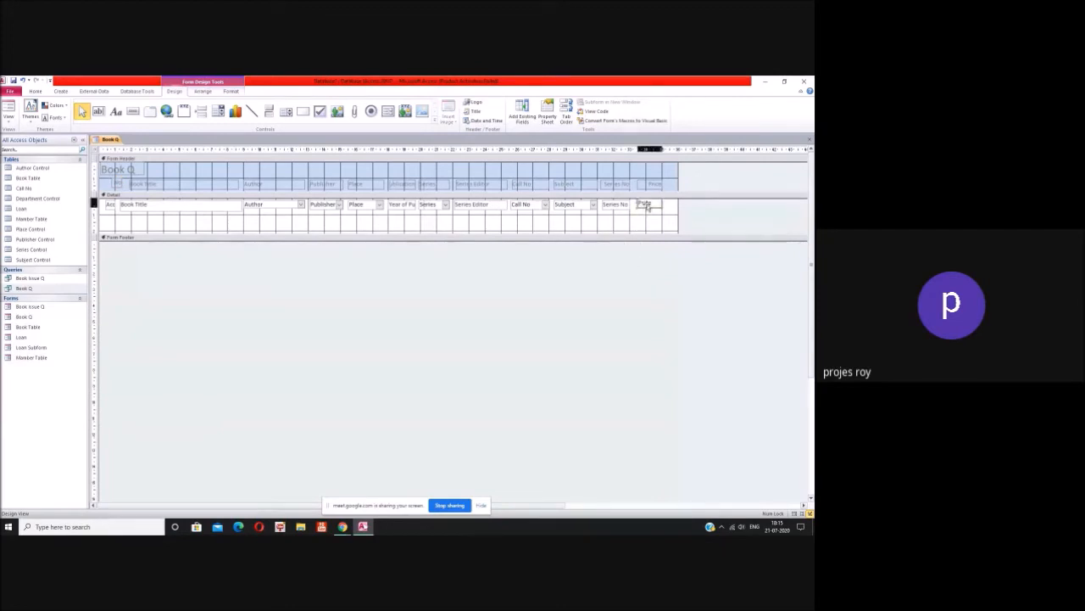
{"action": "left_click_drag", "start_coordinate": [644, 206], "coordinate": [640, 185]}
{"action": "left_click", "coordinate": [673, 219]}
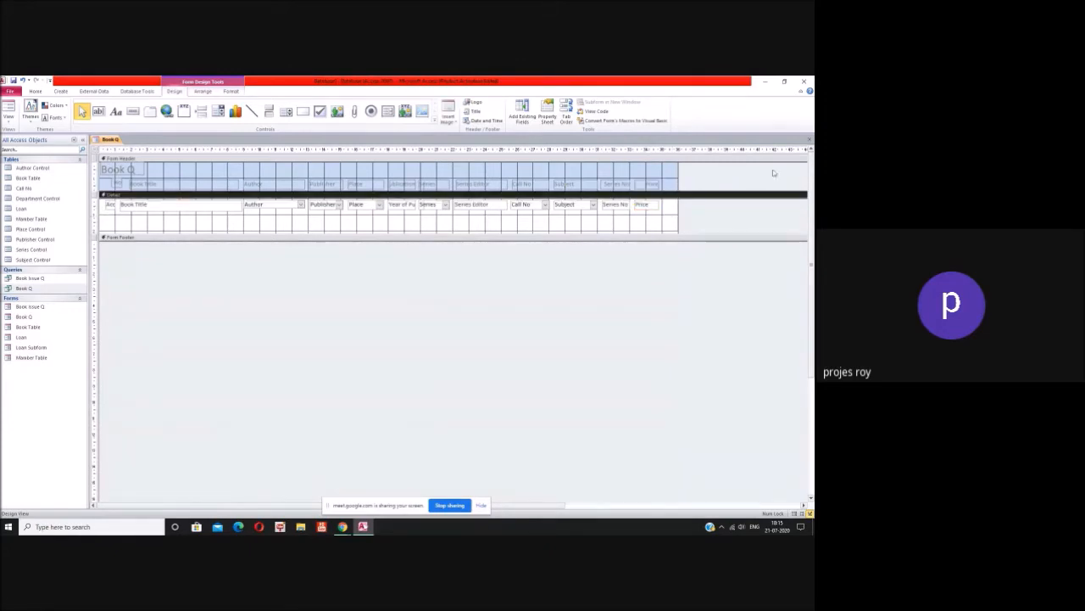
Step: Close the Book Q form and save its design changes
{"action": "left_click", "coordinate": [810, 139]}
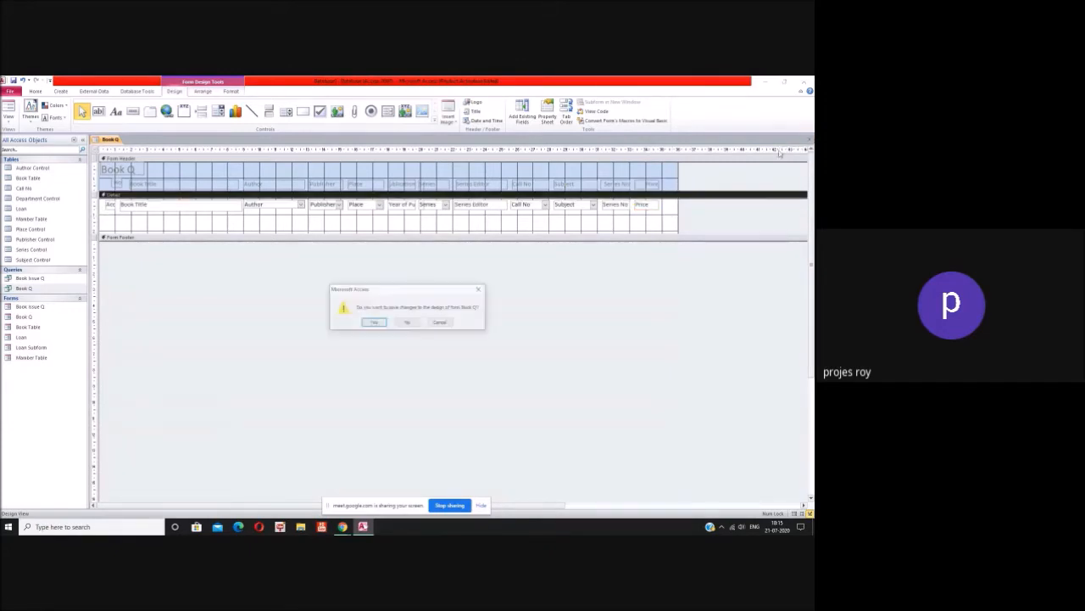
{"action": "left_click", "coordinate": [374, 323]}
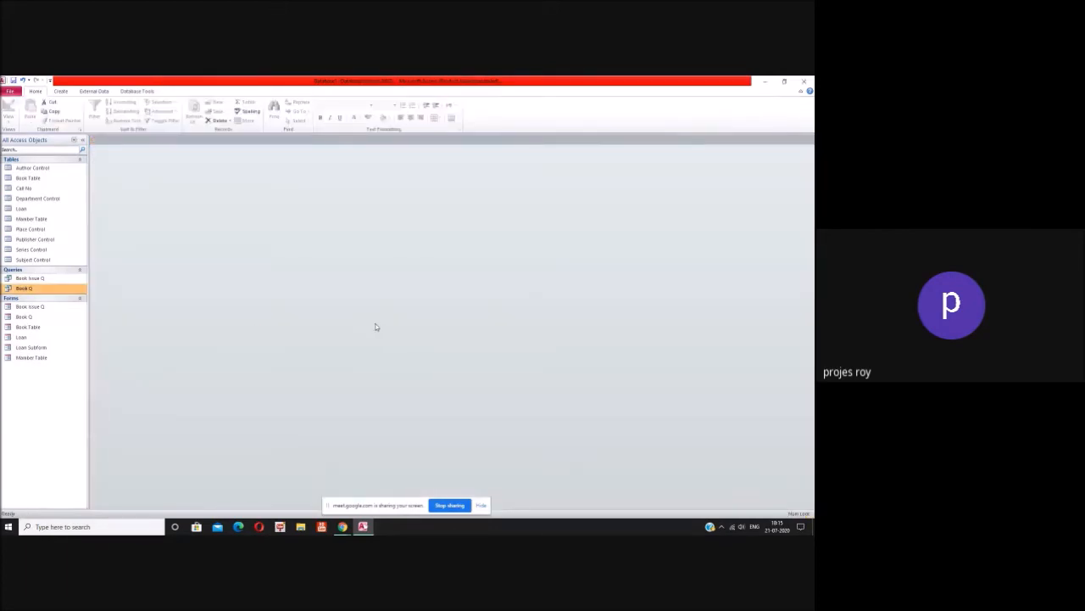
Step: Run the Book Q query to view its book records, and close the results
{"action": "double_click", "coordinate": [21, 288]}
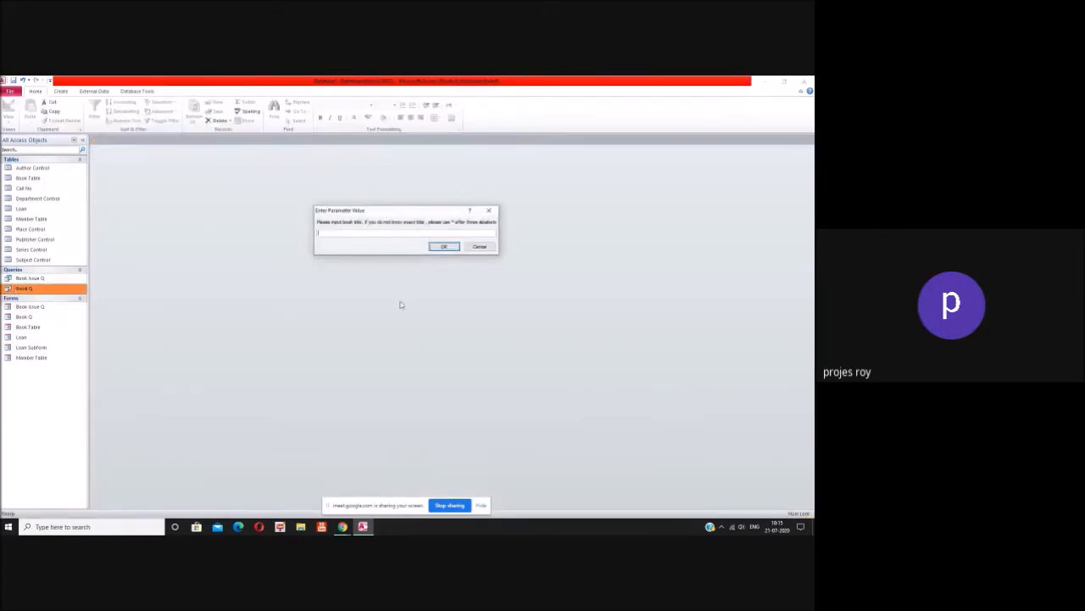
{"action": "key", "text": "Return"}
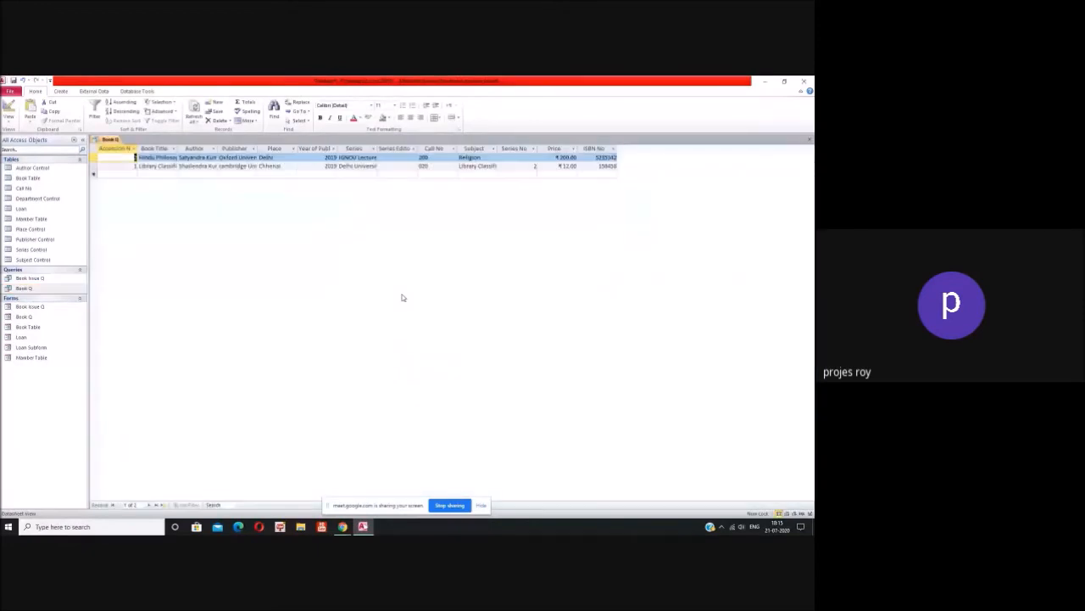
{"action": "left_click", "coordinate": [810, 139]}
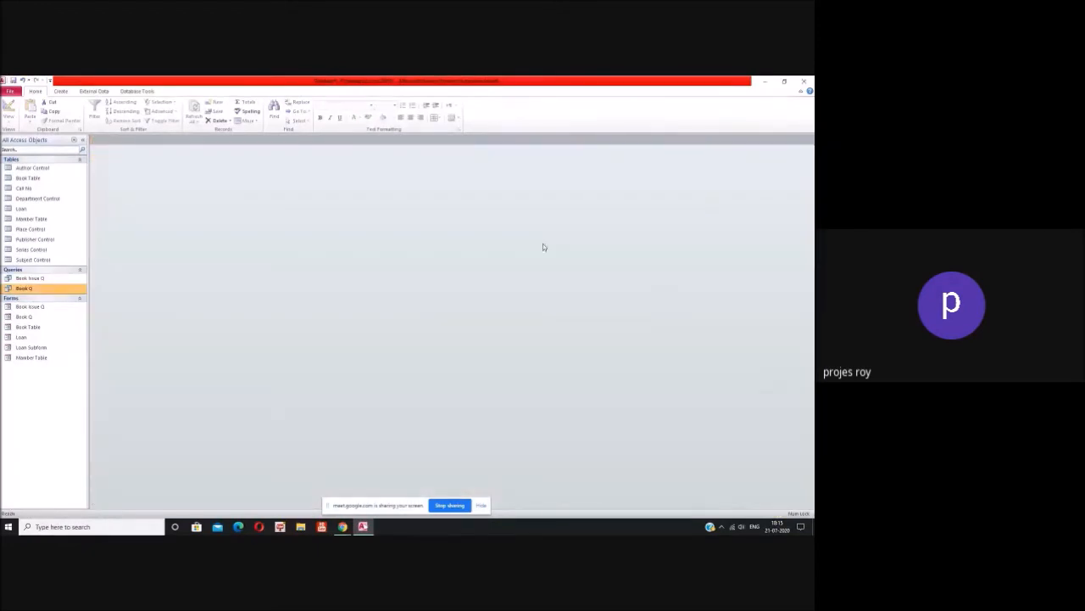
Step: Open the Book Q form using * as the book title, and view the Book Table form before closing it
{"action": "double_click", "coordinate": [30, 319]}
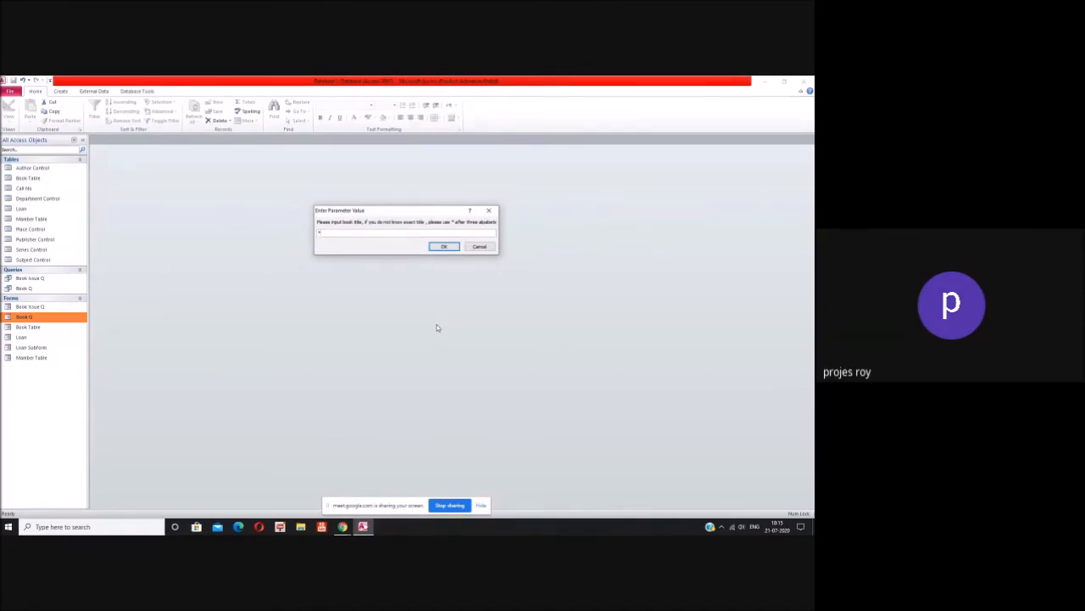
{"action": "key", "text": "Return"}
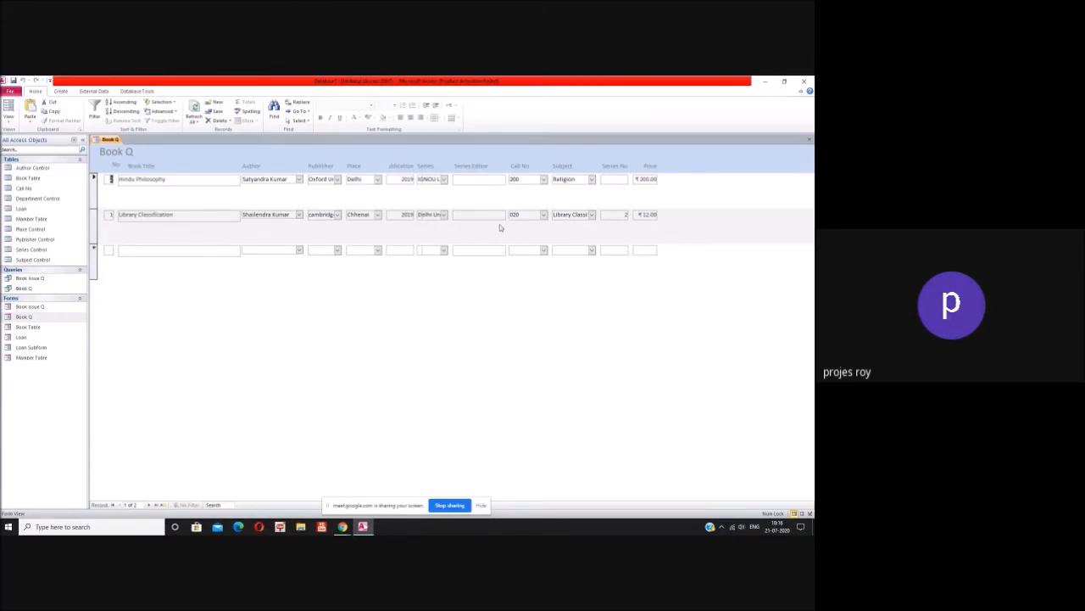
{"action": "double_click", "coordinate": [49, 327]}
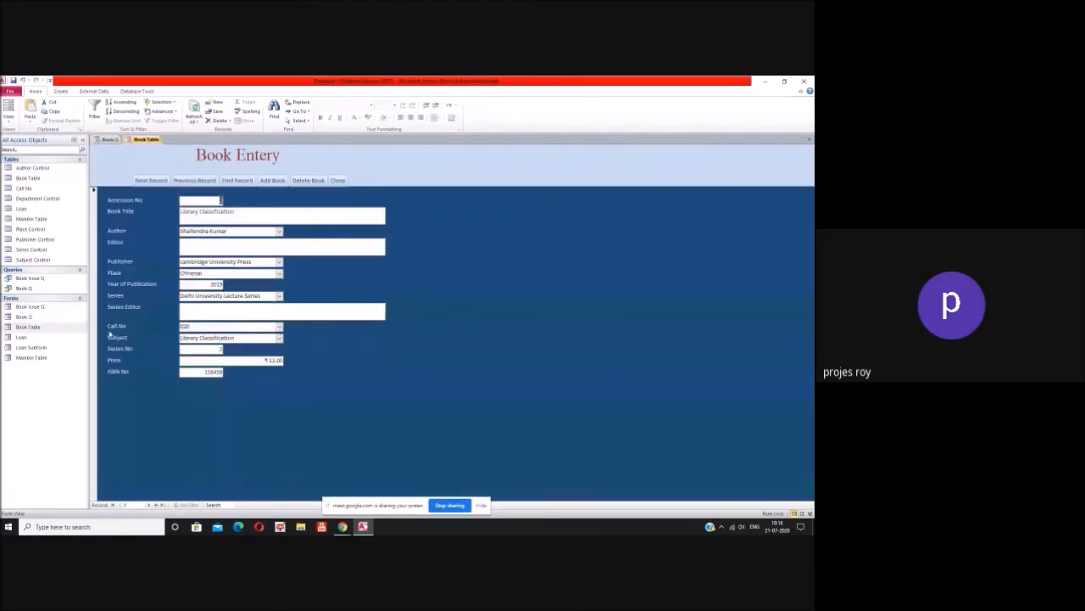
{"action": "left_click", "coordinate": [339, 180]}
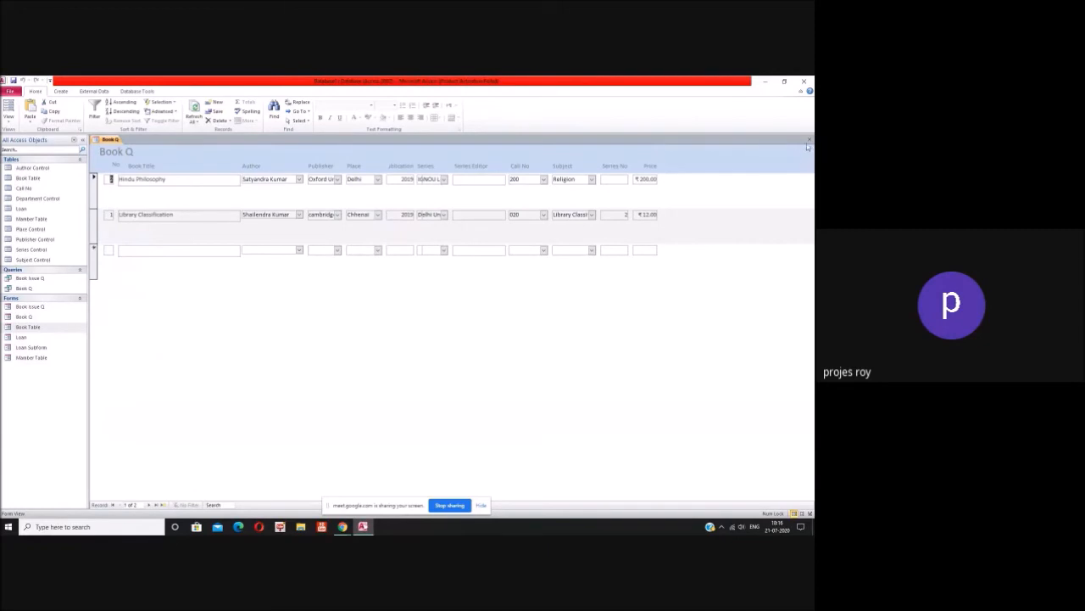
Step: Switch the Book Q form to Design View and draw a small command button beside the Price field in the Detail section
{"action": "right_click", "coordinate": [427, 336]}
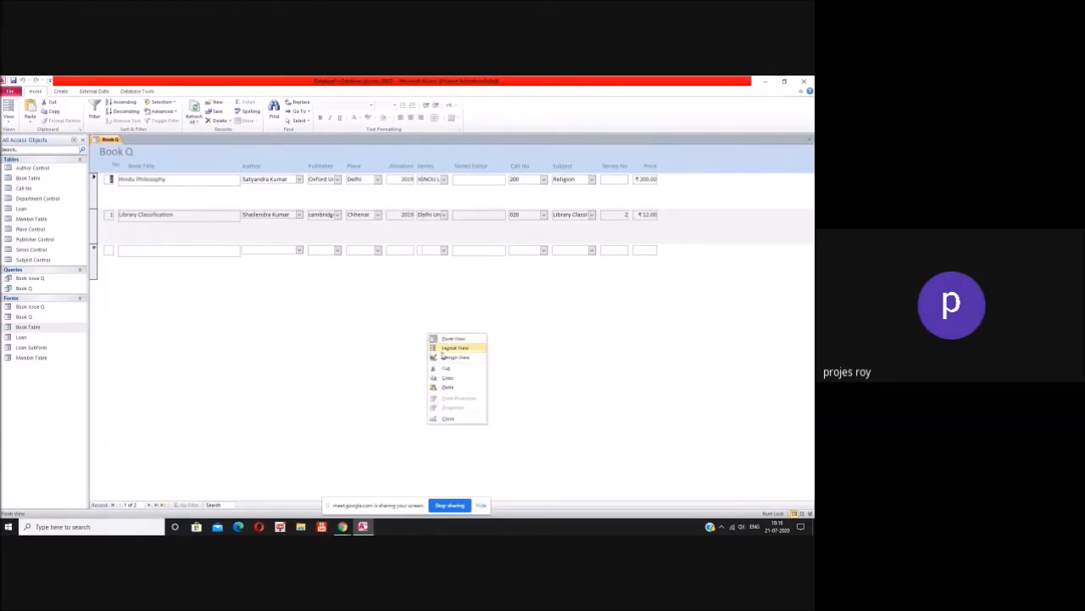
{"action": "left_click", "coordinate": [444, 357]}
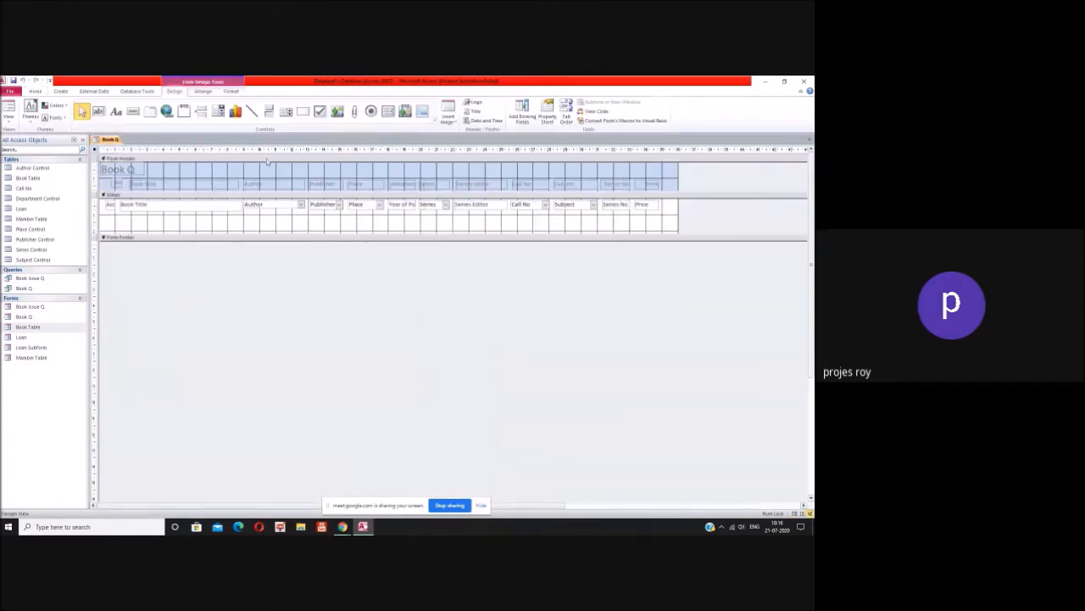
{"action": "left_click", "coordinate": [133, 111]}
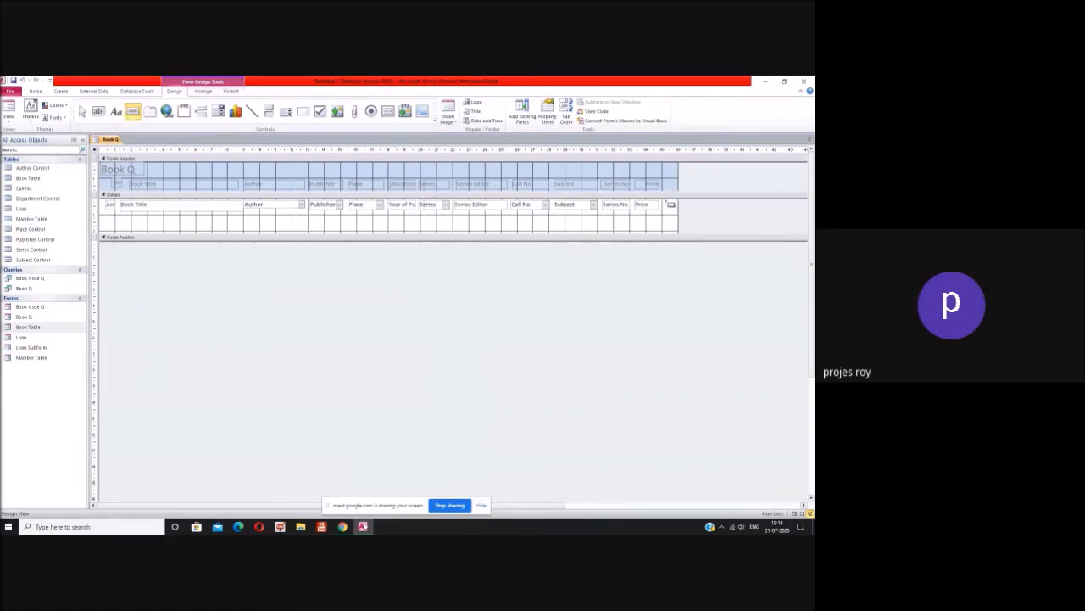
{"action": "left_click_drag", "start_coordinate": [663, 200], "coordinate": [678, 209]}
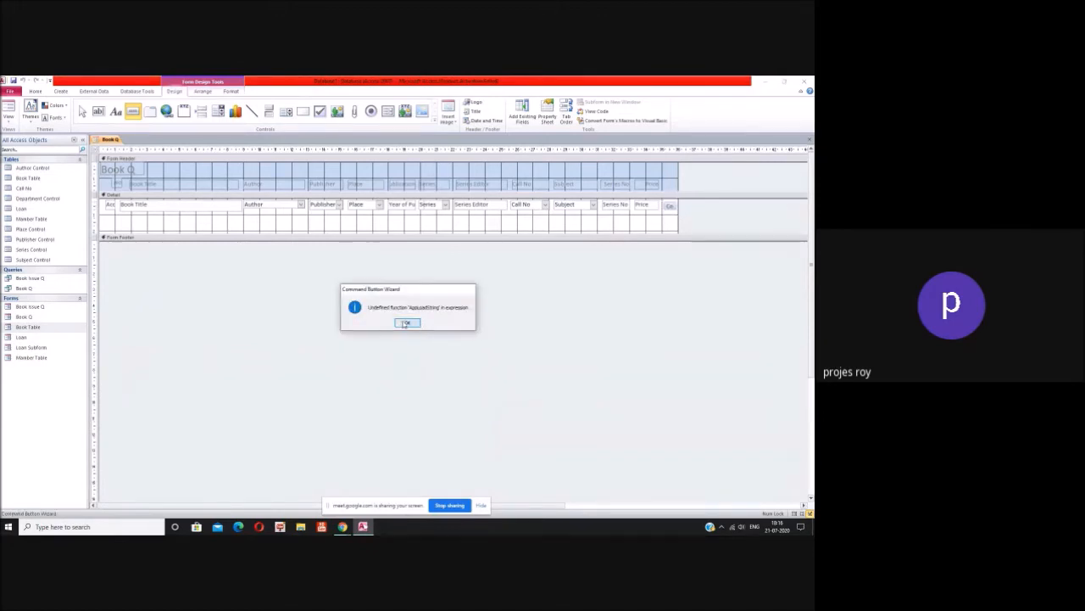
Step: Assign the Open Form action from Form Operations to the new command button, with Book Table as the form to open
{"action": "left_click", "coordinate": [407, 323]}
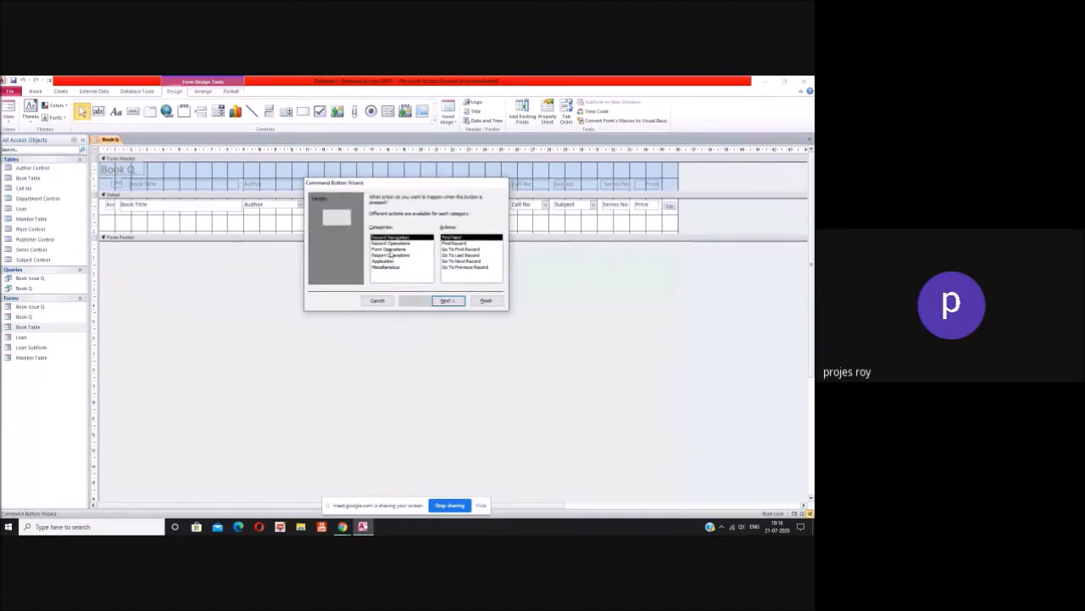
{"action": "left_click", "coordinate": [389, 249]}
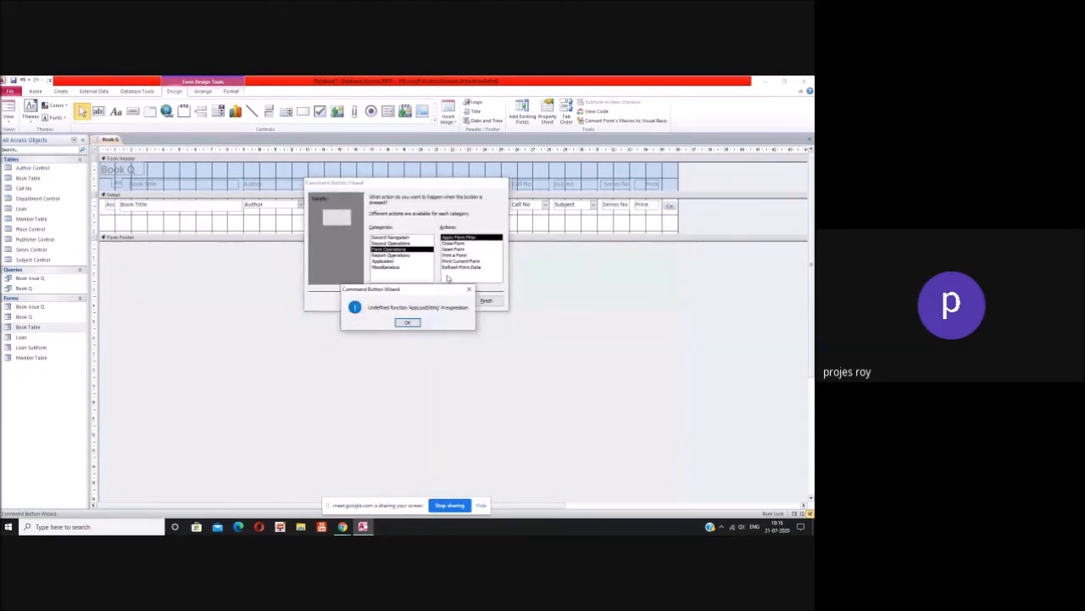
{"action": "left_click", "coordinate": [408, 323]}
{"action": "left_click", "coordinate": [456, 251]}
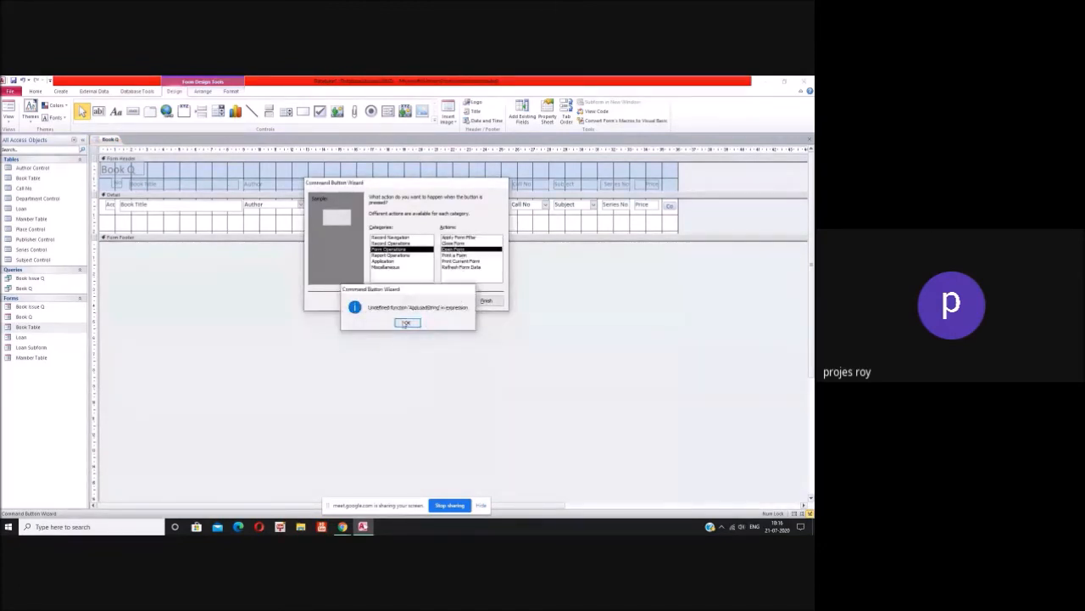
{"action": "left_click", "coordinate": [406, 324]}
{"action": "left_click", "coordinate": [446, 301]}
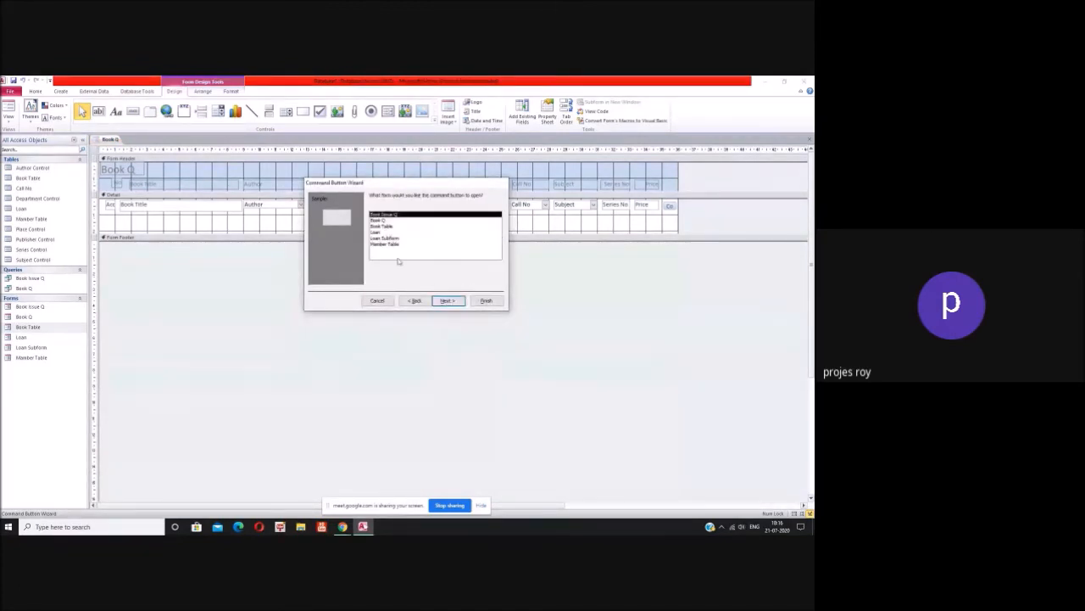
{"action": "left_click", "coordinate": [386, 226]}
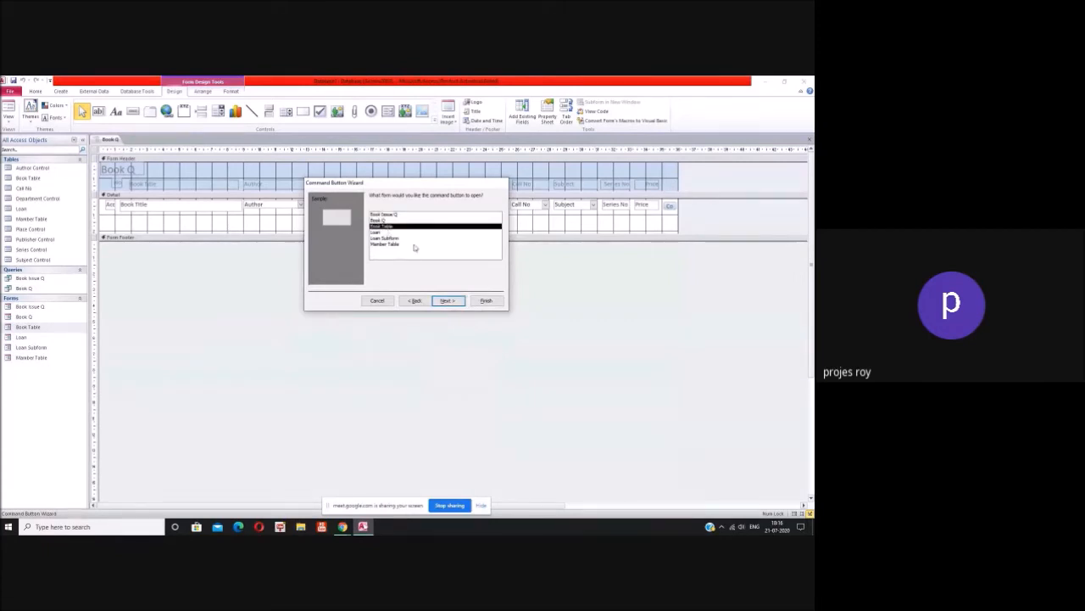
{"action": "left_click", "coordinate": [448, 301]}
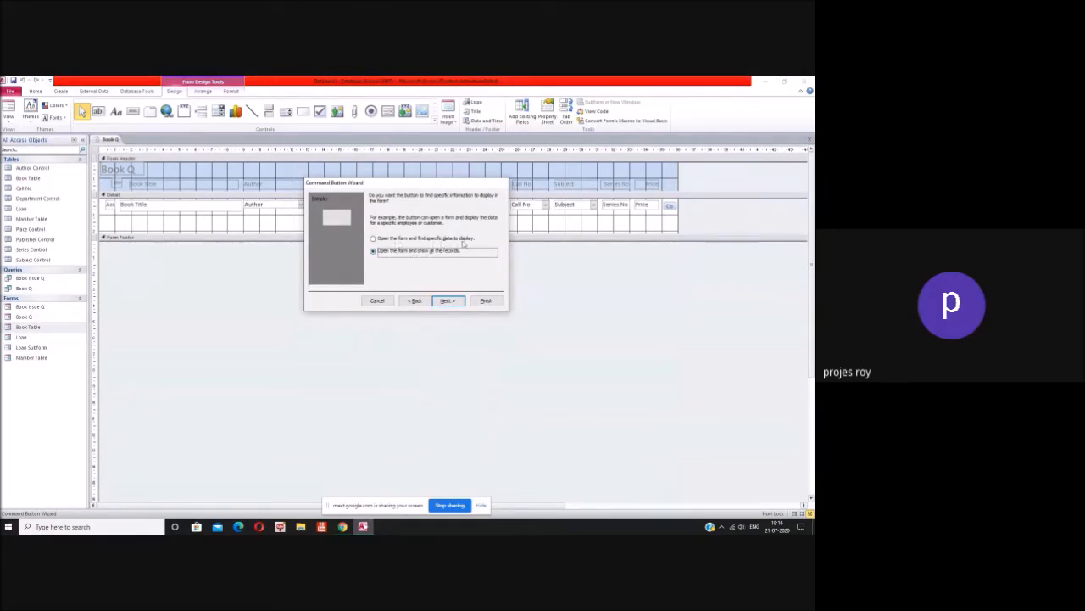
Step: Make the button find specific data by matching Accession No in Book Q with Accession No in Book Table
{"action": "left_click", "coordinate": [378, 239]}
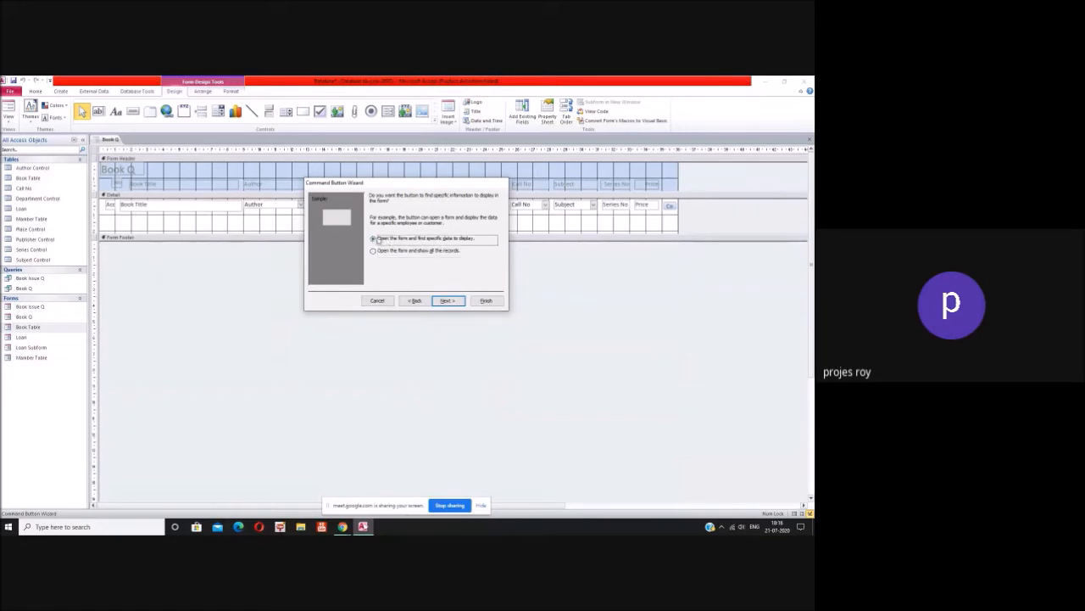
{"action": "left_click", "coordinate": [450, 301]}
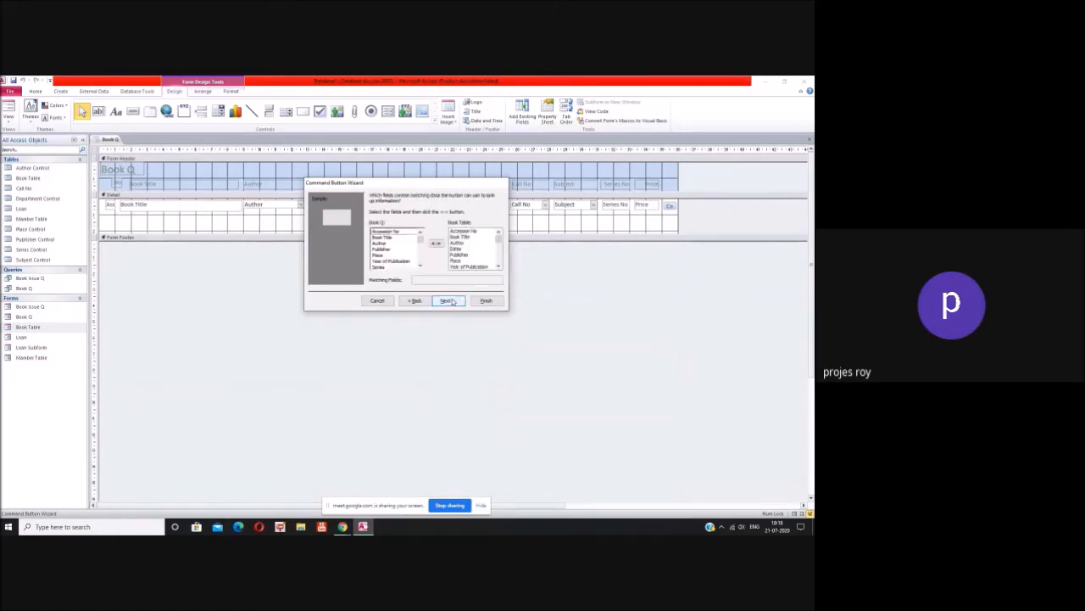
{"action": "left_click", "coordinate": [392, 232]}
{"action": "left_click", "coordinate": [462, 230]}
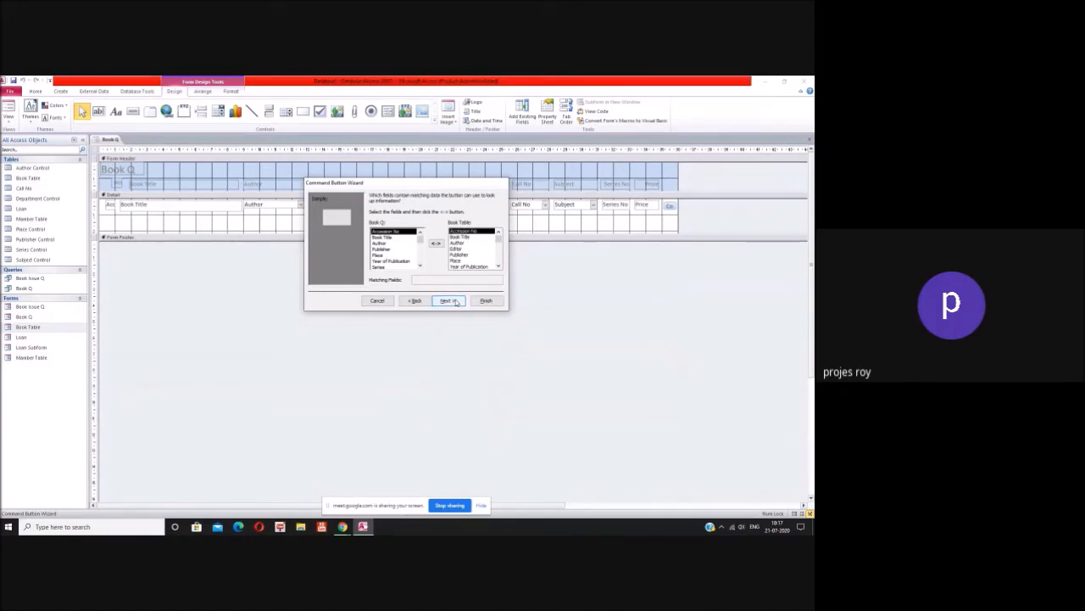
{"action": "left_click", "coordinate": [436, 243]}
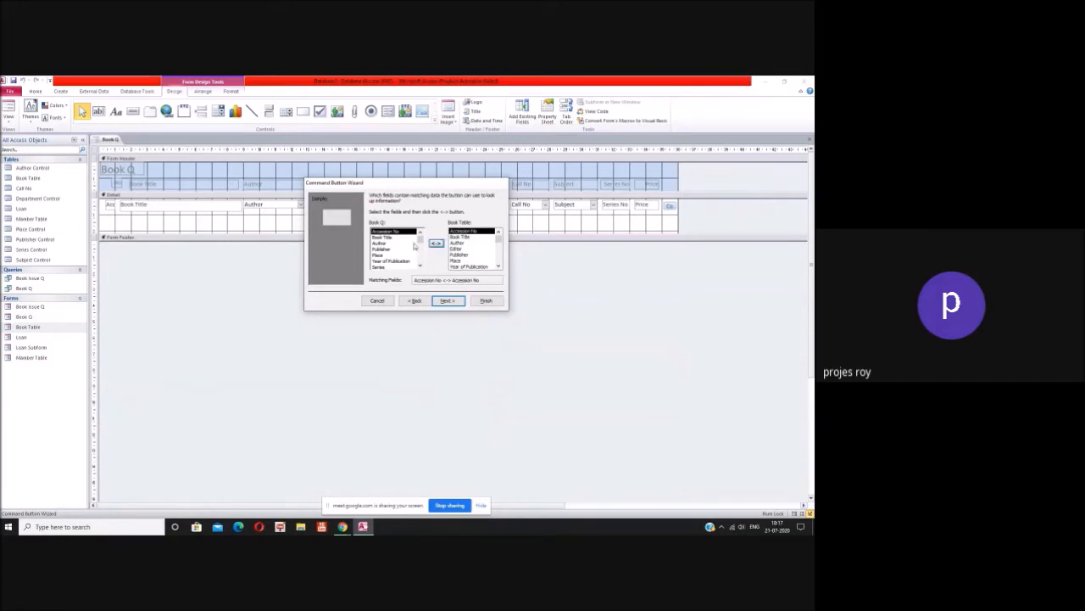
{"action": "left_click", "coordinate": [448, 301]}
Step: Caption the command button "More..." and finish the Command Button Wizard
{"action": "left_click", "coordinate": [411, 231]}
{"action": "type", "text": "More..."}
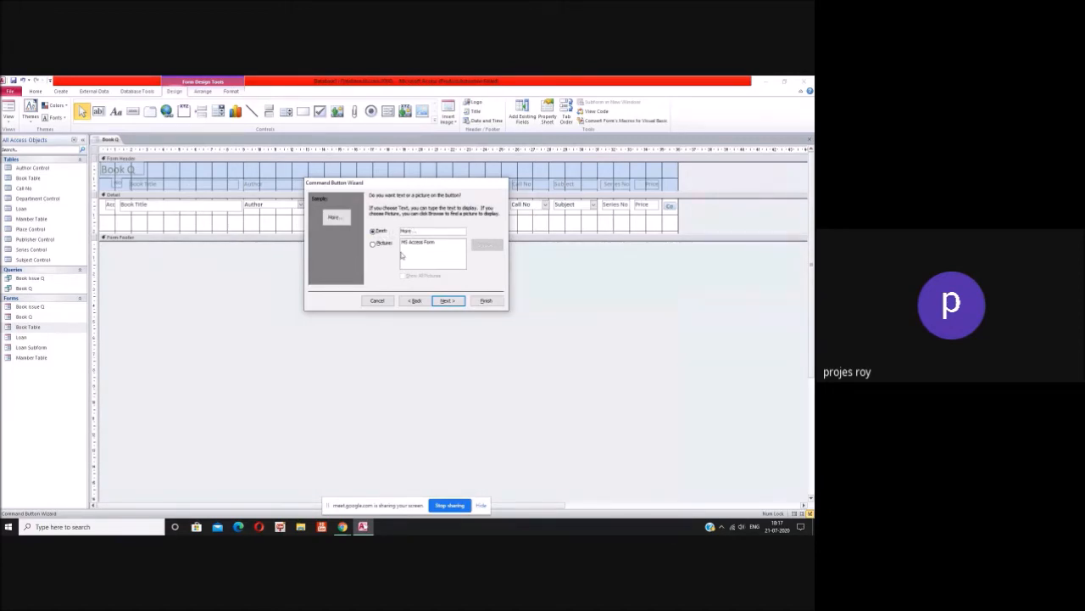
{"action": "left_click", "coordinate": [448, 301]}
{"action": "left_click", "coordinate": [485, 301]}
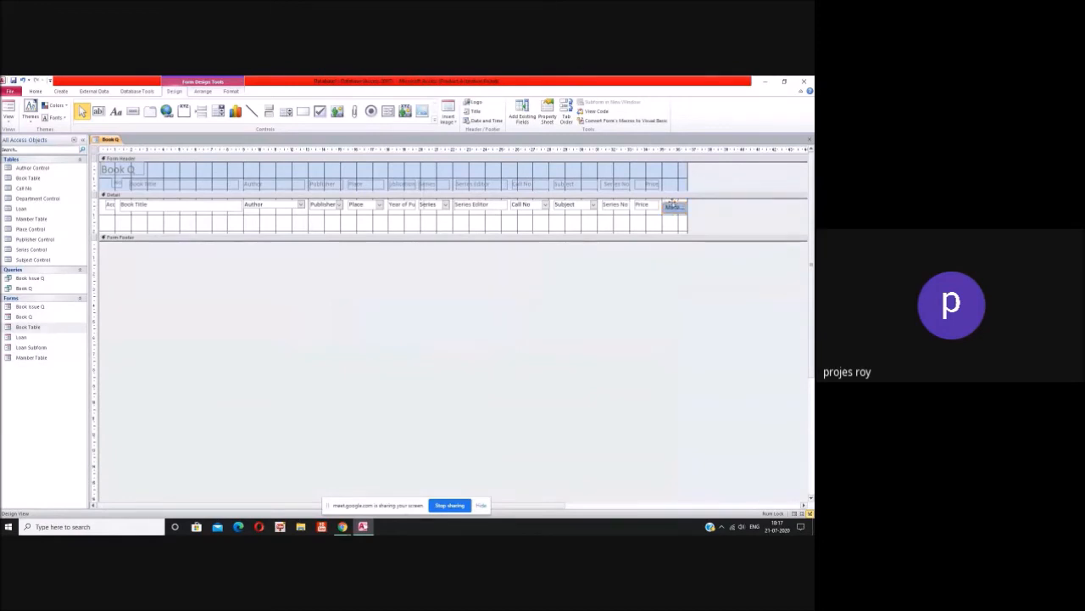
Step: Slightly reduce the height of the More... button, and close the Book Q form with its changes saved
{"action": "left_click_drag", "start_coordinate": [688, 214], "coordinate": [687, 212]}
{"action": "left_click", "coordinate": [810, 139]}
{"action": "left_click", "coordinate": [374, 323]}
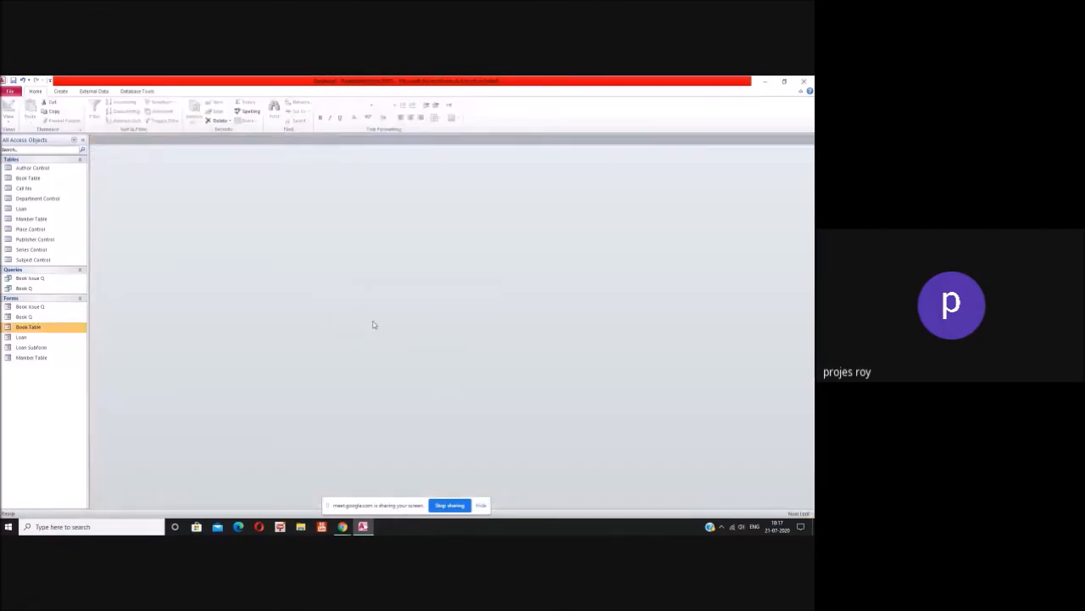
Step: Reopen the Book Q form using * as the book title and test the More... button on the Hindu Philosophy record
{"action": "double_click", "coordinate": [38, 317]}
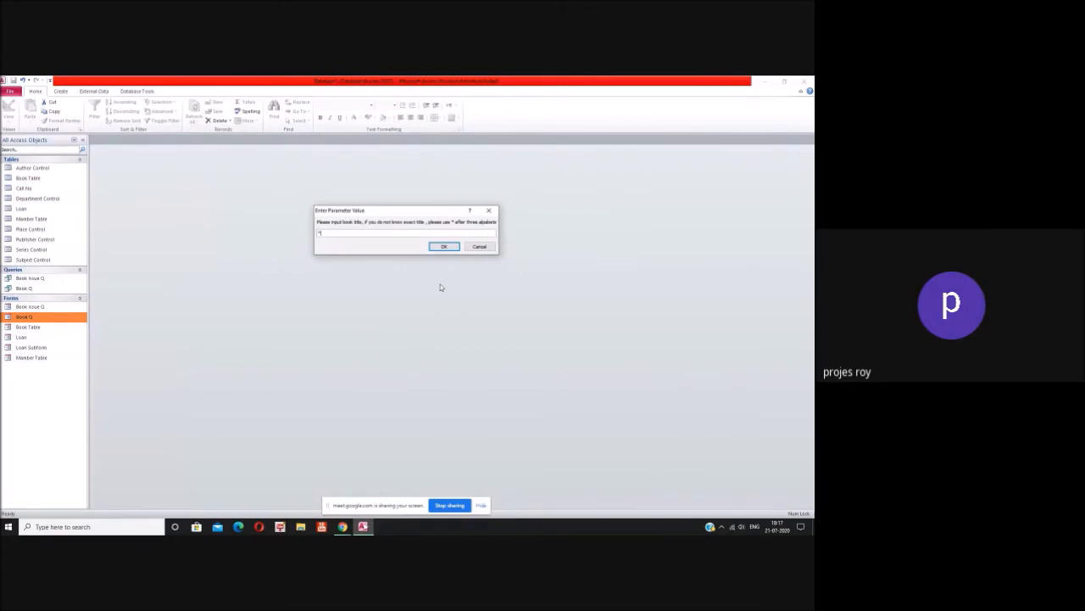
{"action": "key", "text": "Return"}
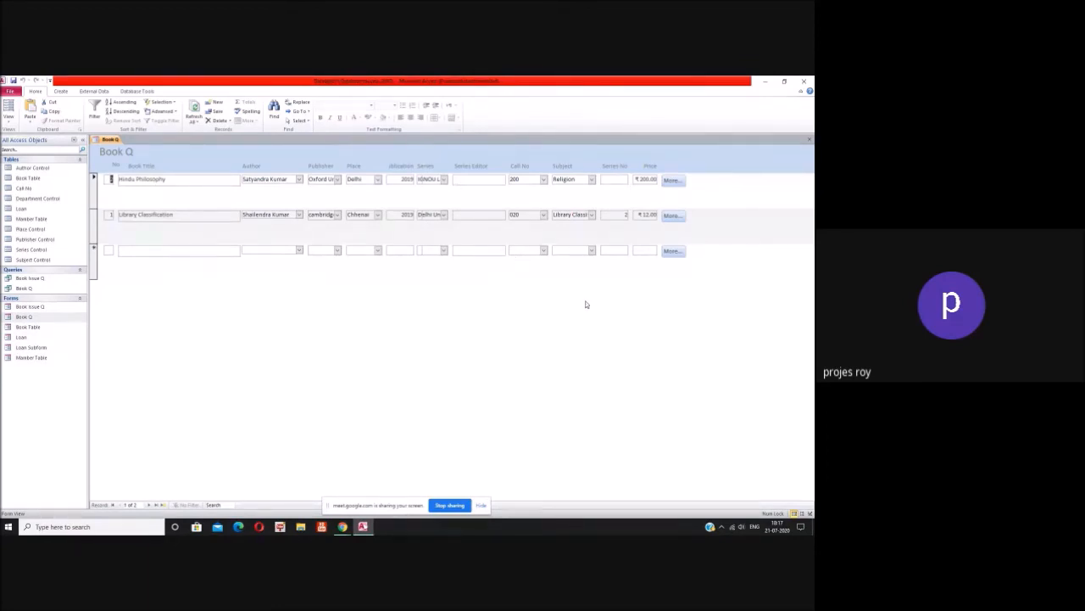
{"action": "left_click", "coordinate": [671, 180]}
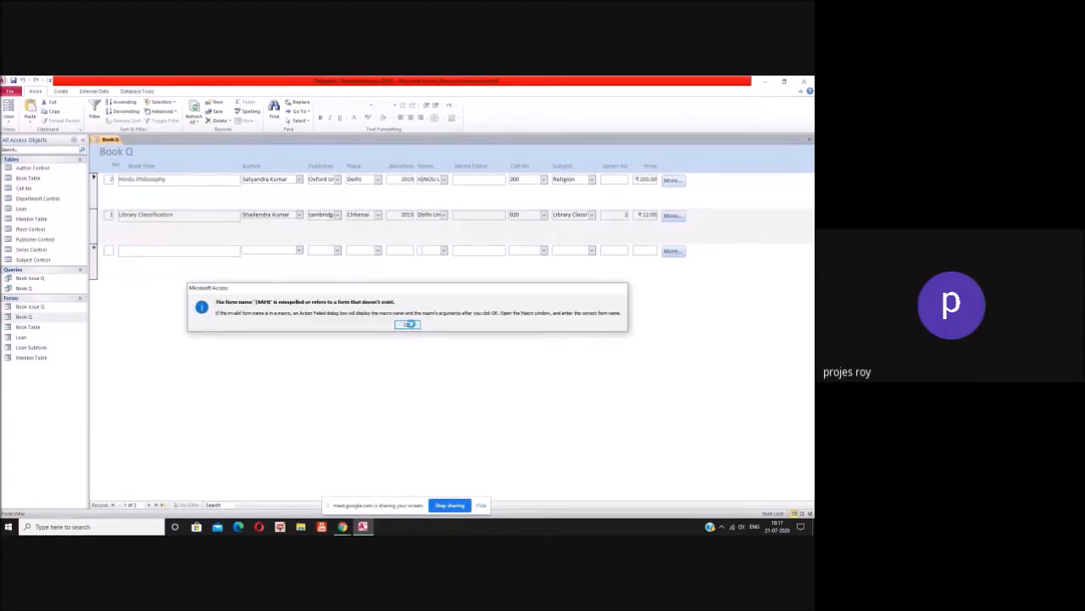
{"action": "left_click", "coordinate": [410, 326]}
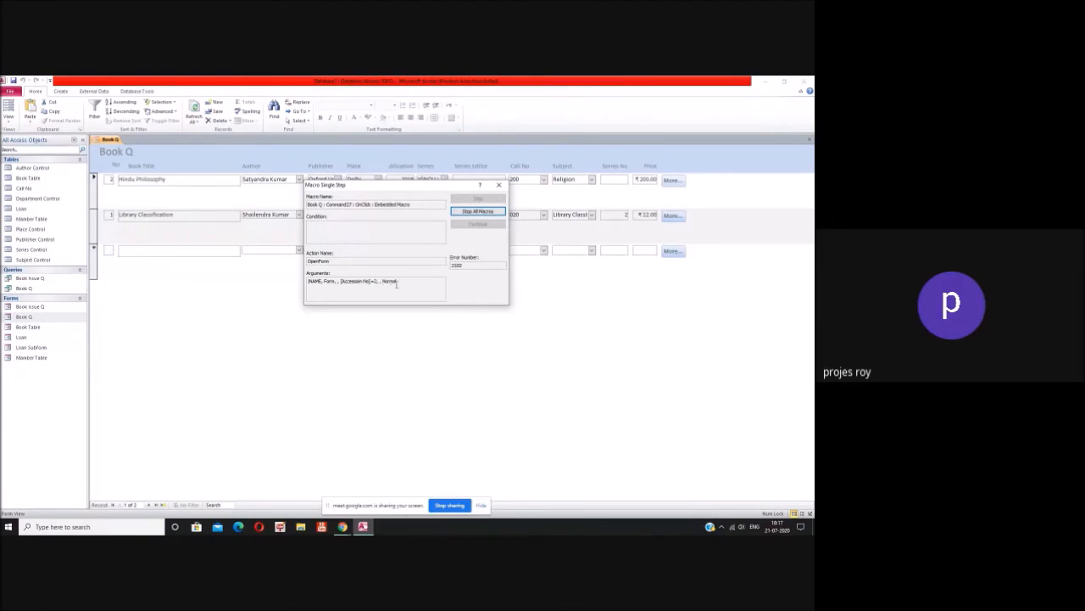
{"action": "left_click", "coordinate": [501, 185]}
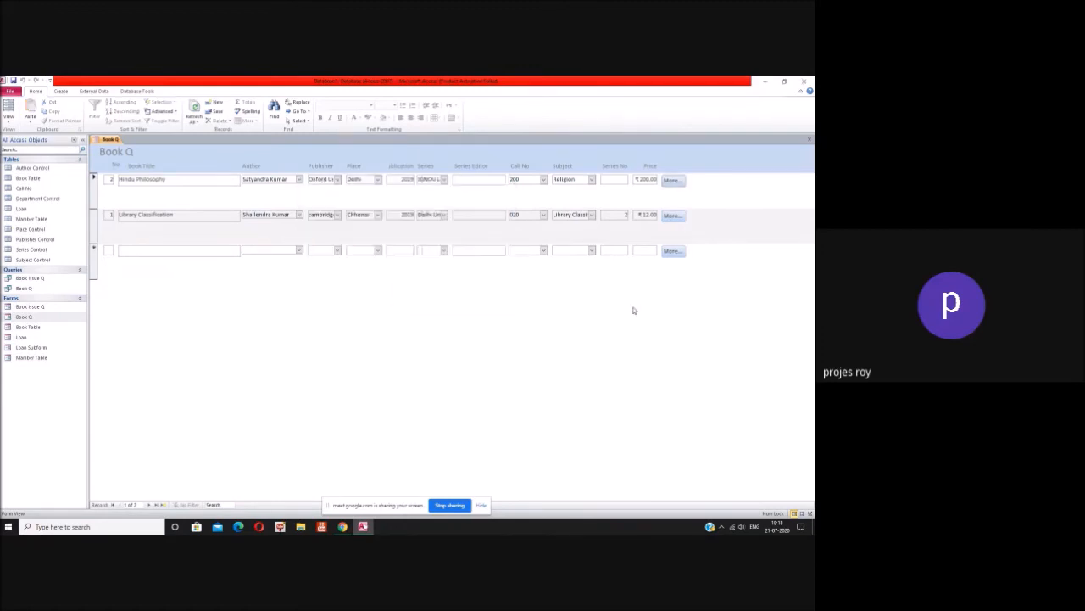
Step: Delete the More... button from the Book Q form in Design View
{"action": "right_click", "coordinate": [469, 349]}
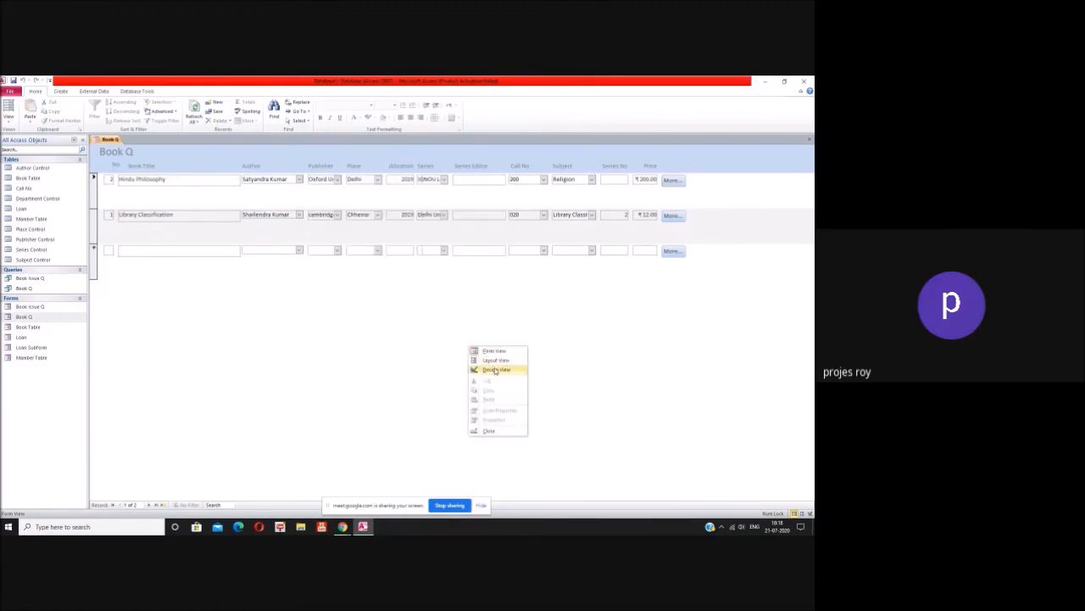
{"action": "left_click", "coordinate": [494, 369]}
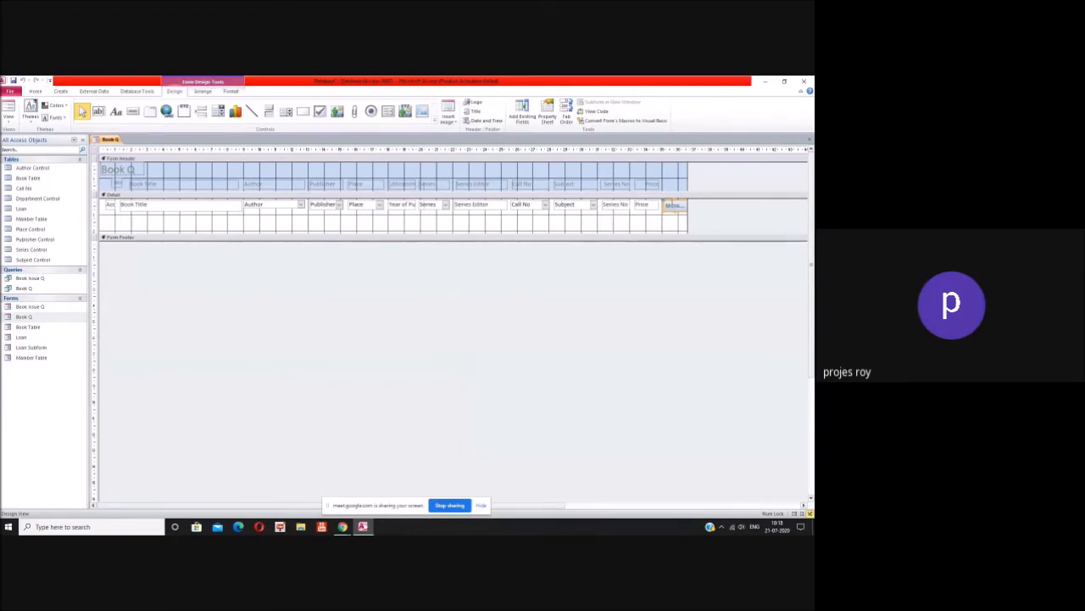
{"action": "key", "text": "Delete"}
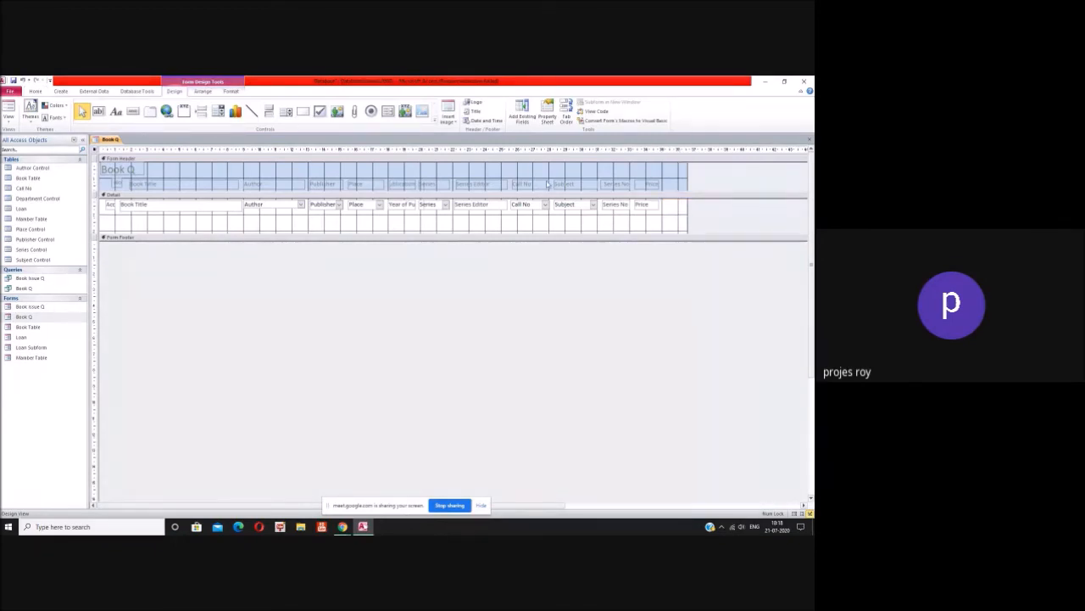
Step: Draw a command button after the Price field in the Book Q detail section and set it to open the Book Table form
{"action": "left_click", "coordinate": [133, 111]}
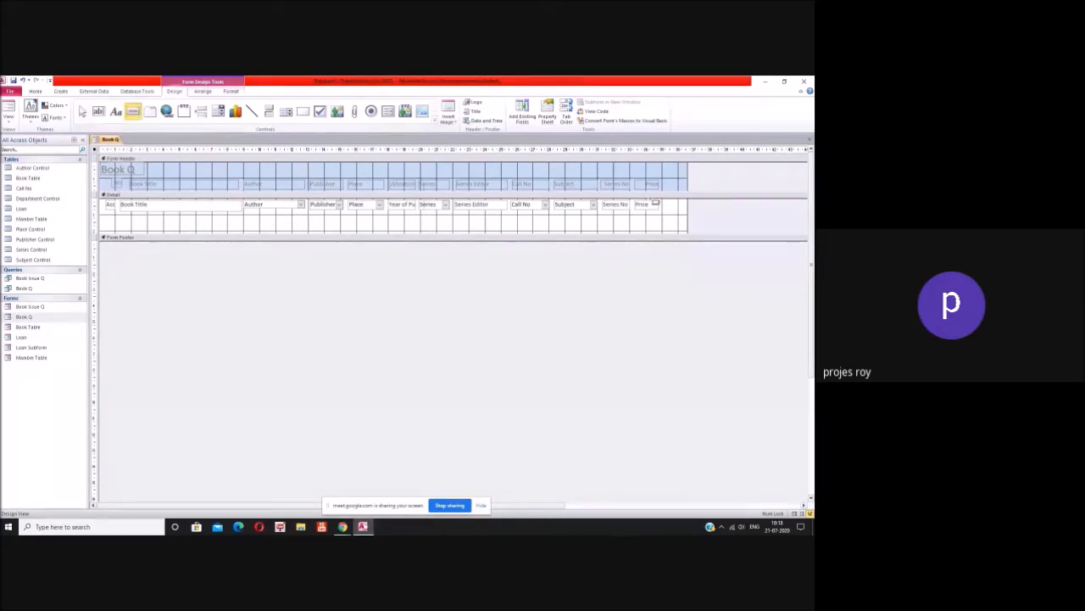
{"action": "left_click_drag", "start_coordinate": [664, 199], "coordinate": [692, 215]}
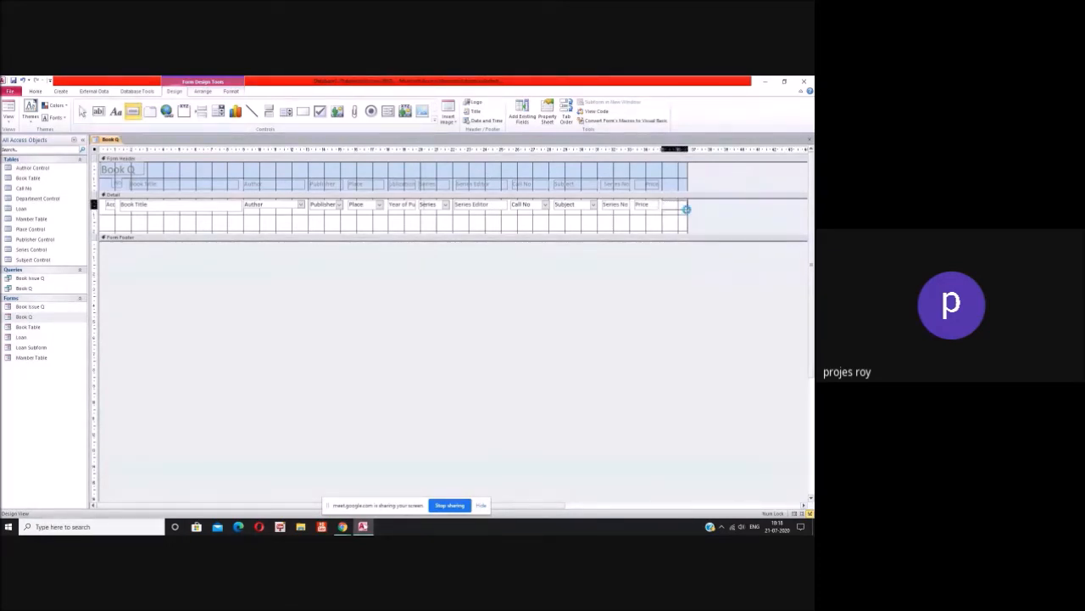
{"action": "left_click", "coordinate": [408, 322]}
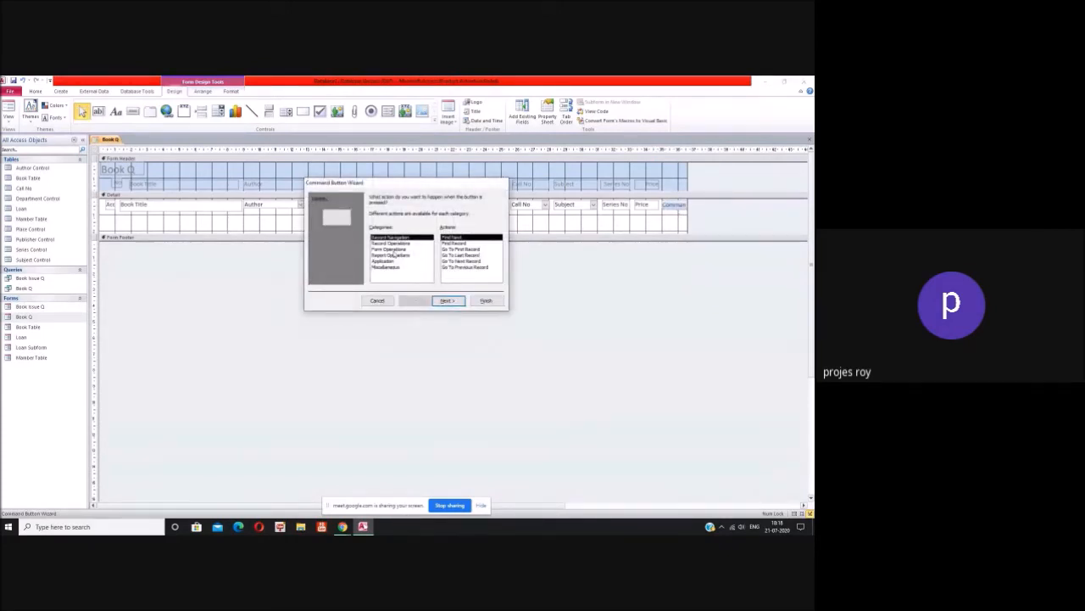
{"action": "left_click", "coordinate": [396, 250]}
{"action": "left_click", "coordinate": [408, 323]}
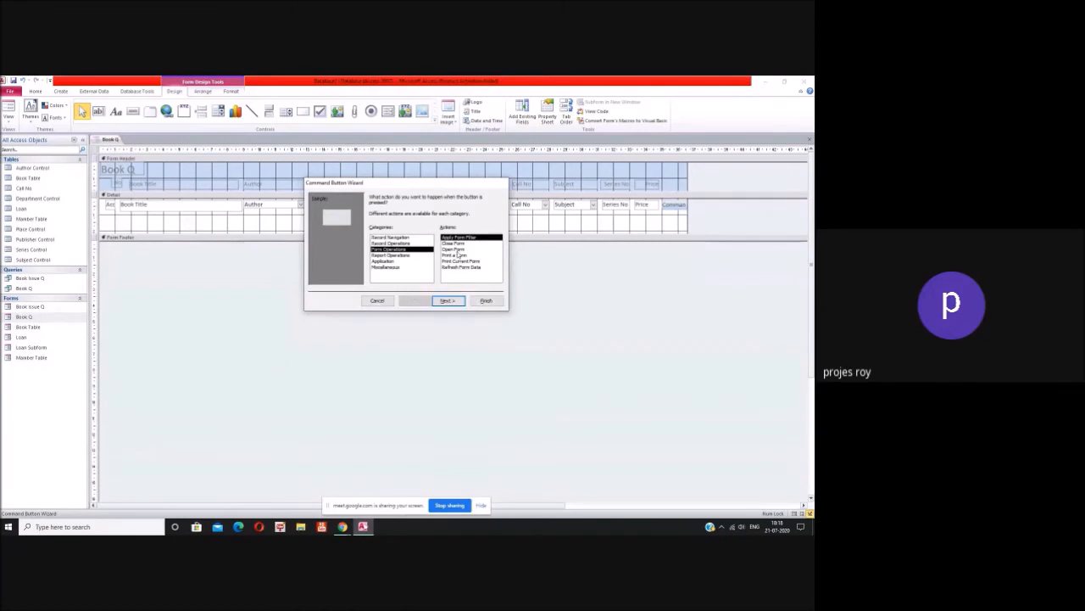
{"action": "left_click", "coordinate": [453, 250]}
{"action": "left_click", "coordinate": [408, 322]}
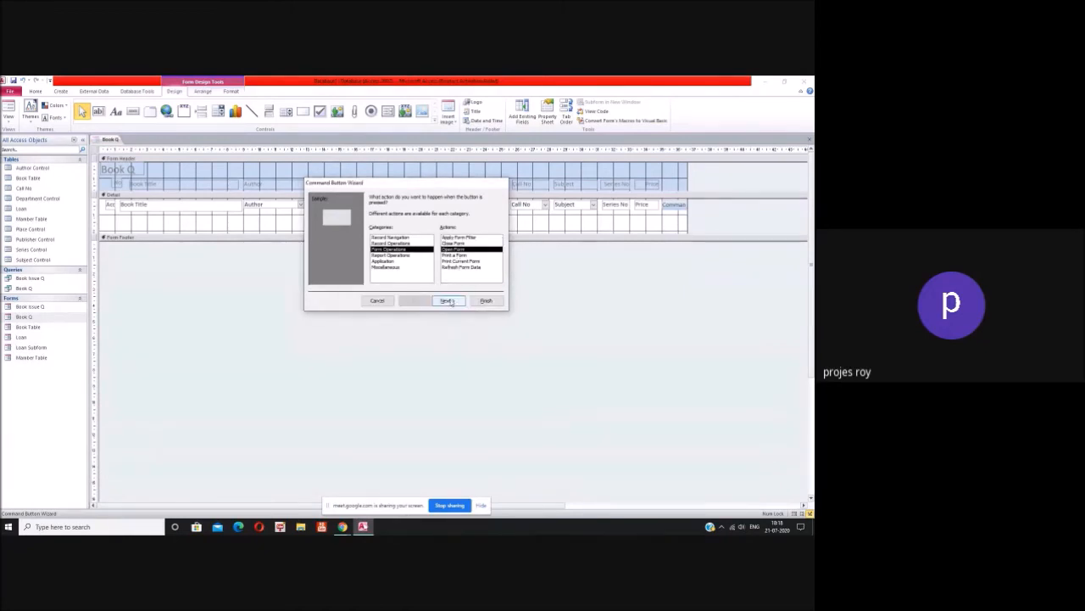
{"action": "left_click", "coordinate": [448, 300]}
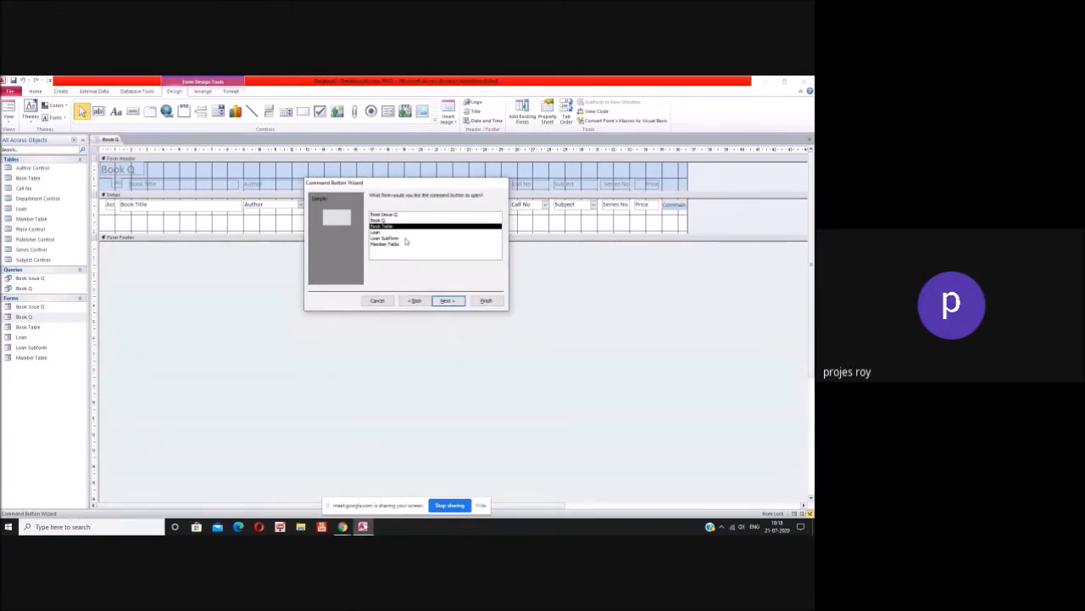
{"action": "left_click", "coordinate": [448, 300]}
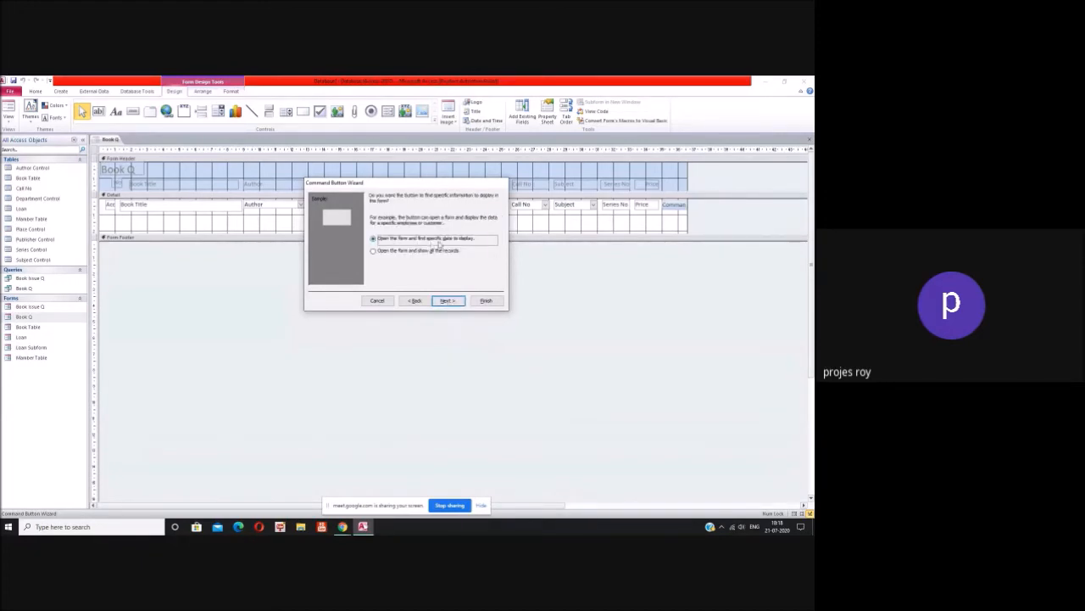
Step: Have the button open the form with specific data, matching Book Title in Book Q to Book Title in Book Table
{"action": "left_click", "coordinate": [447, 301]}
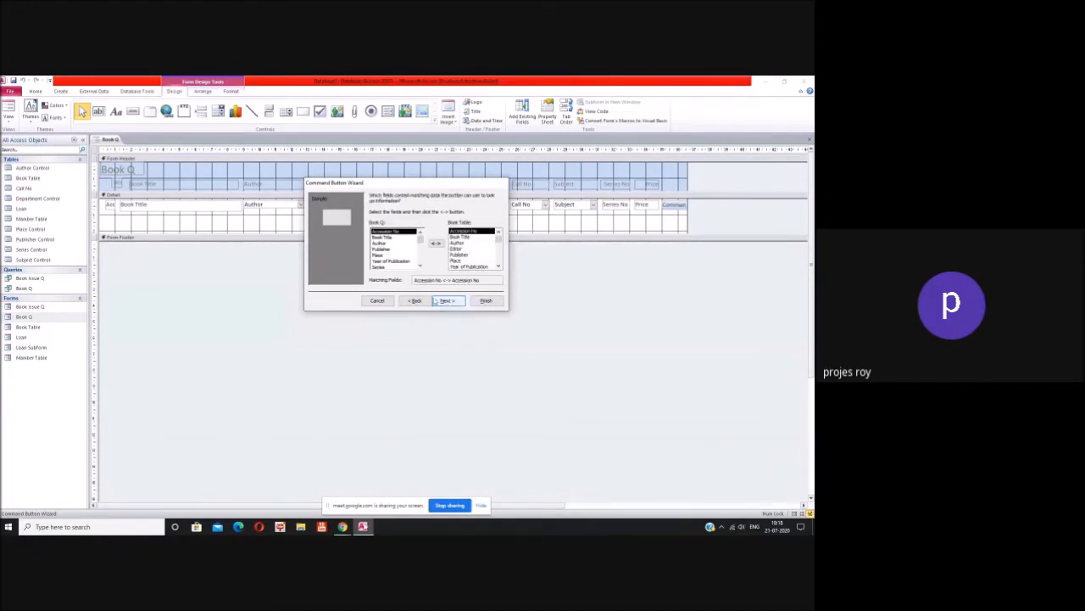
{"action": "left_click", "coordinate": [390, 237]}
{"action": "left_click", "coordinate": [463, 236]}
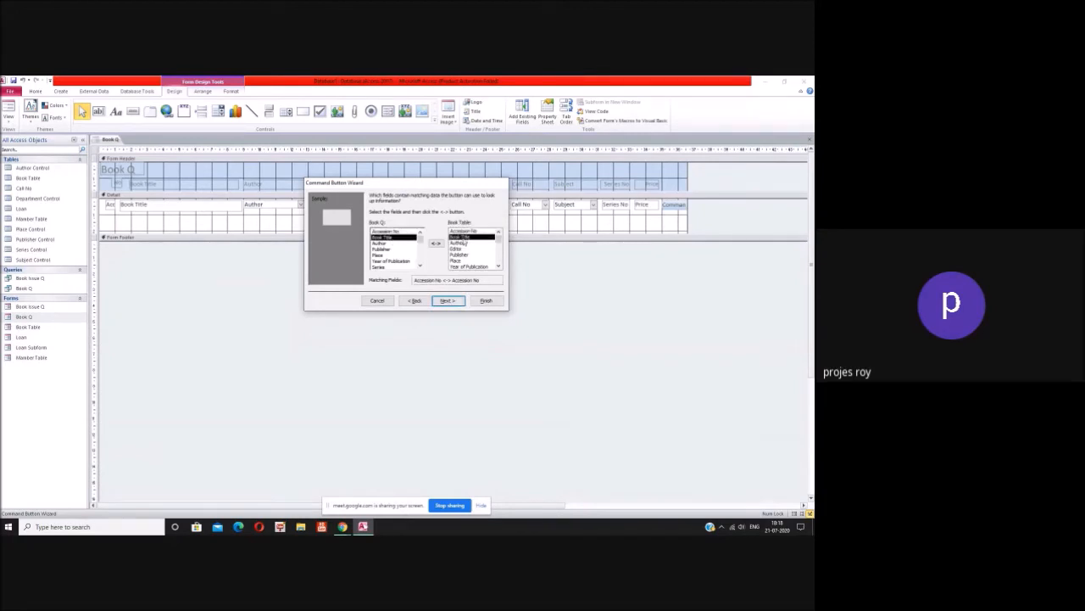
{"action": "left_click", "coordinate": [436, 243]}
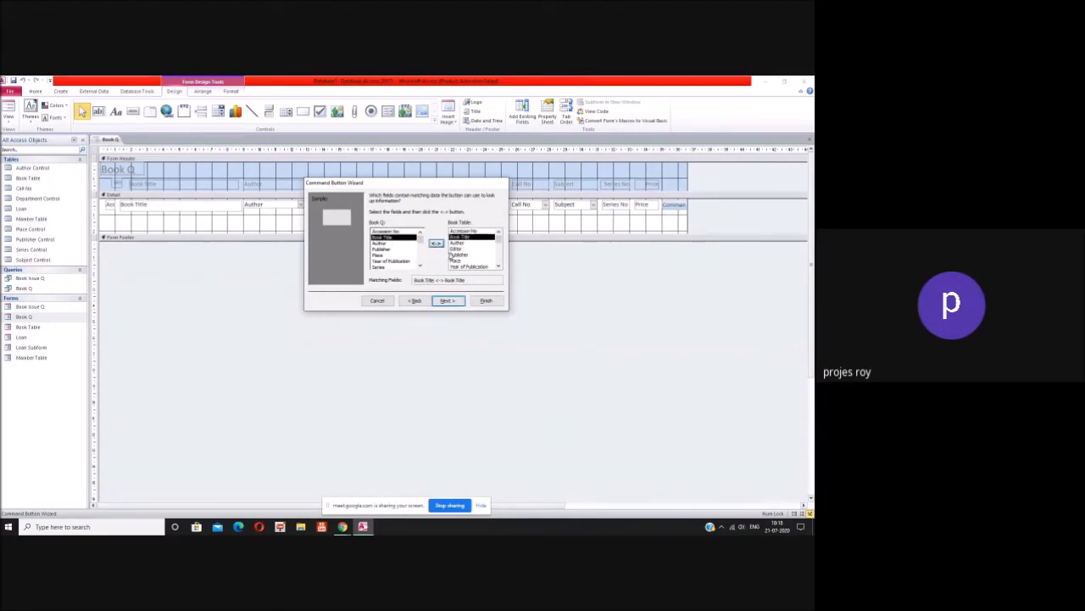
{"action": "left_click", "coordinate": [448, 301]}
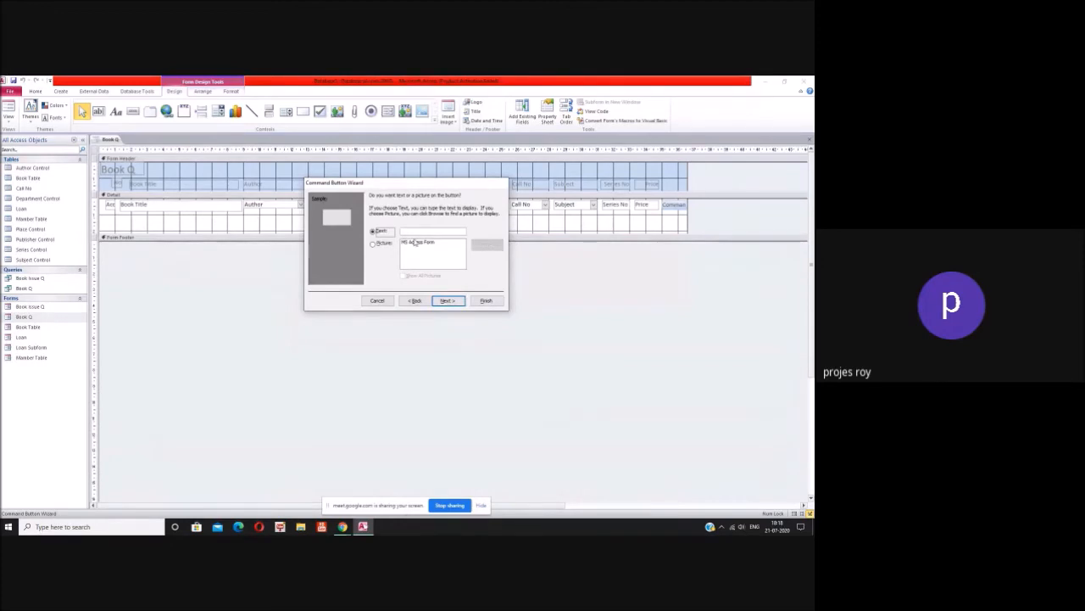
Step: Finish the command button with the caption "More..." and close the Book Q form with its changes saved
{"action": "left_click", "coordinate": [411, 231]}
{"action": "type", "text": "Hey"}
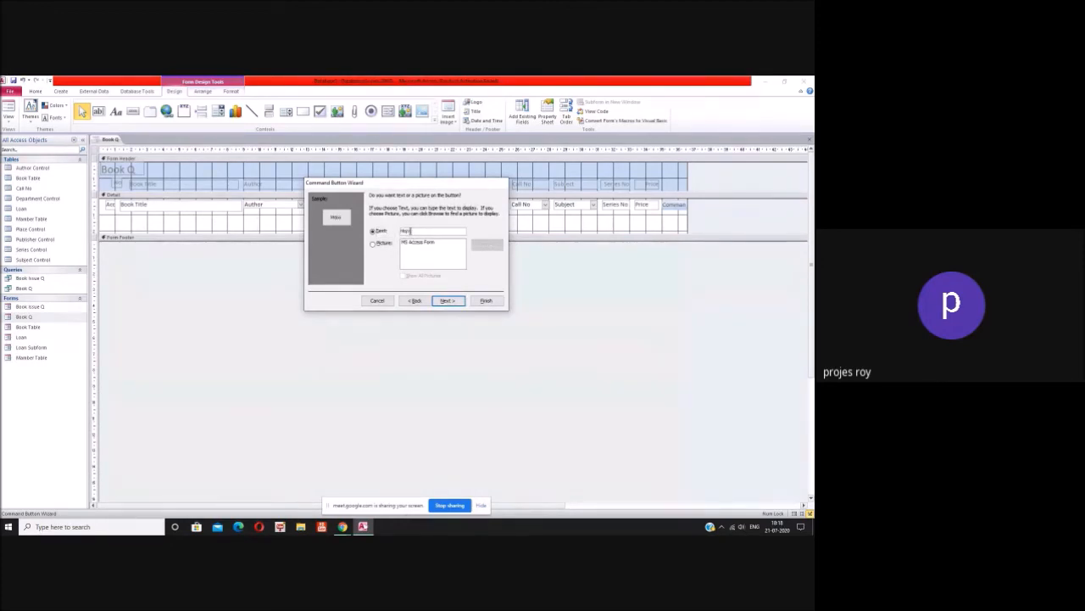
{"action": "type", "text": "e..."}
{"action": "left_click", "coordinate": [447, 300]}
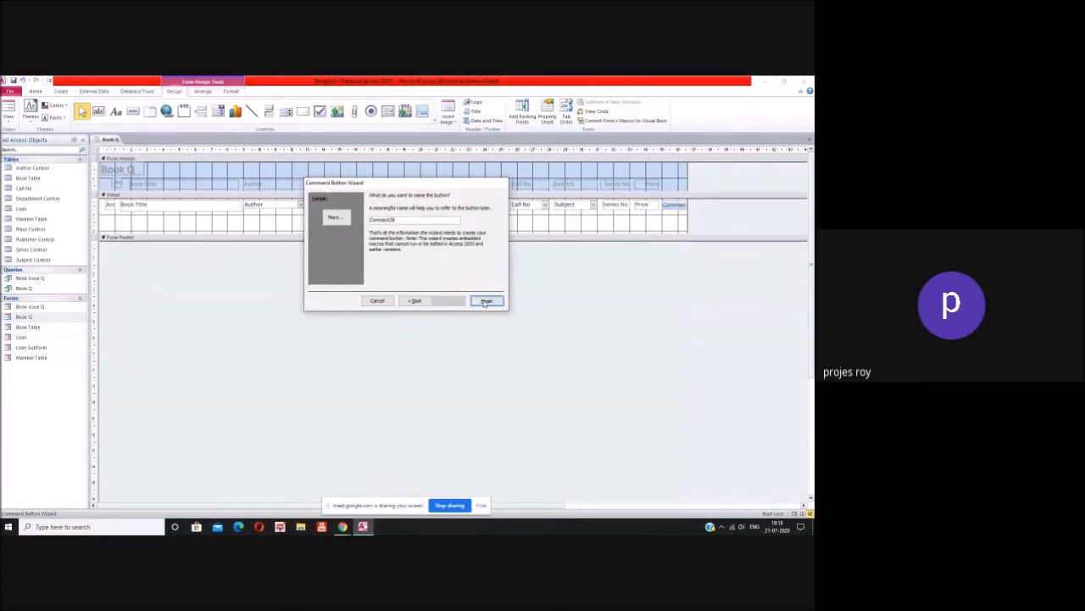
{"action": "left_click", "coordinate": [485, 300]}
{"action": "left_click", "coordinate": [810, 140]}
{"action": "left_click", "coordinate": [375, 323]}
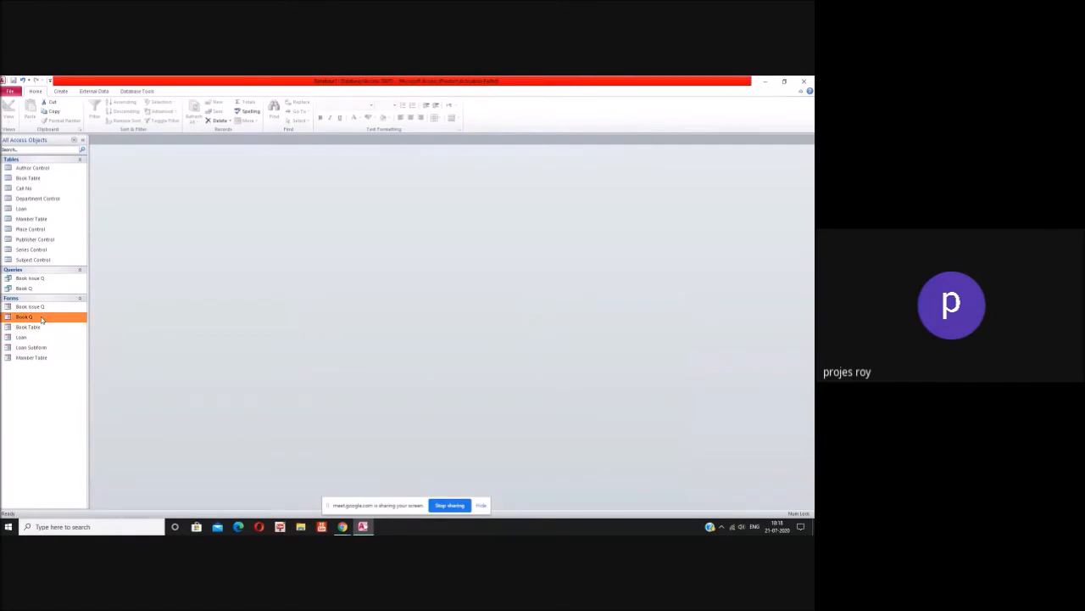
Step: Reopen the Book Q form for all book titles and test the More... button twice on the Hindu Philosophy record
{"action": "double_click", "coordinate": [66, 318]}
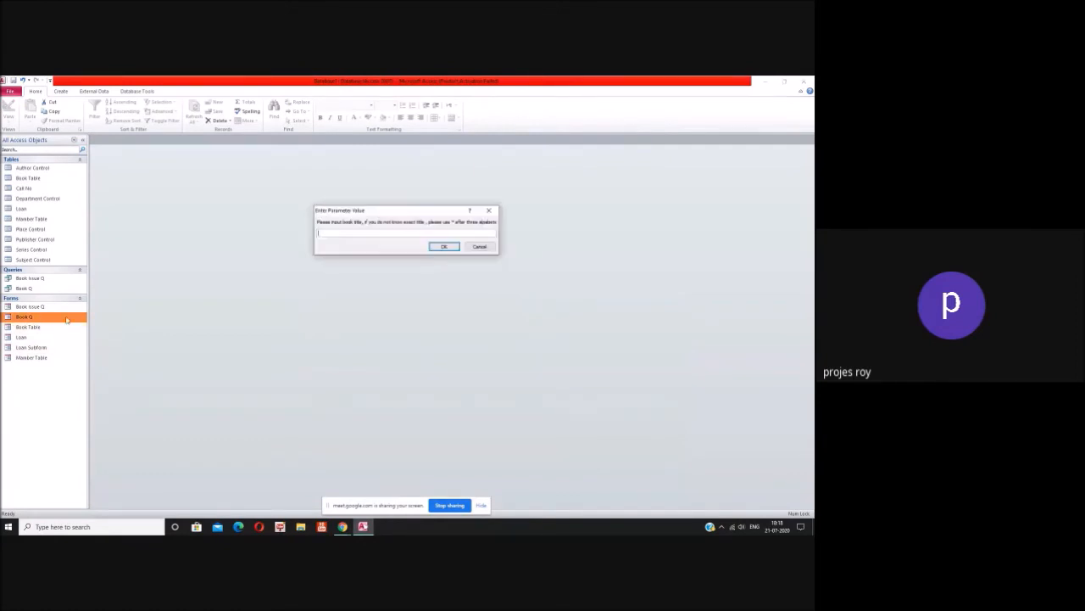
{"action": "left_click", "coordinate": [428, 248]}
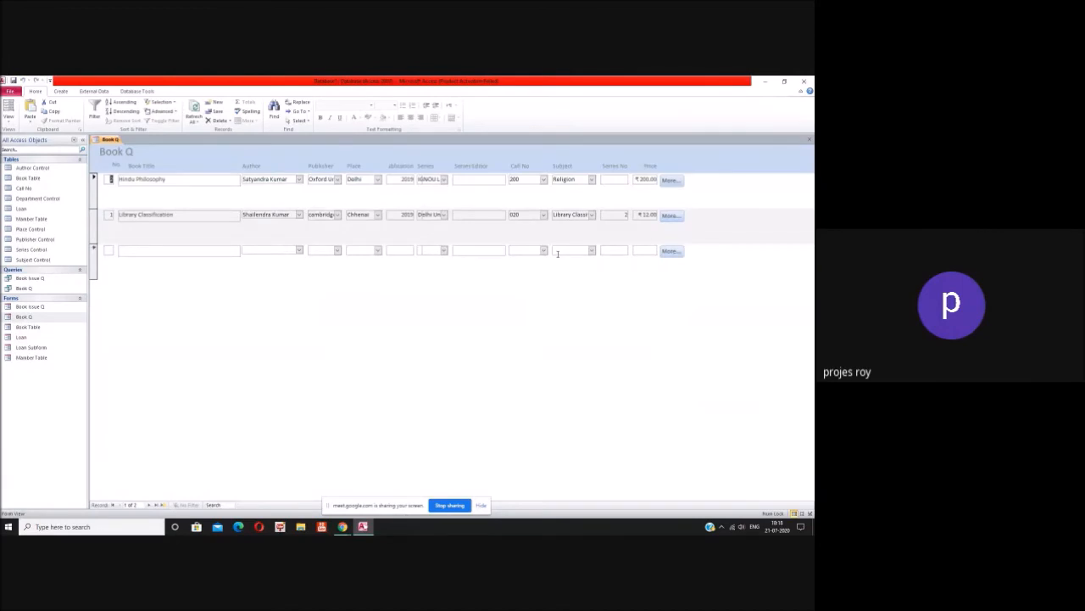
{"action": "left_click", "coordinate": [670, 180]}
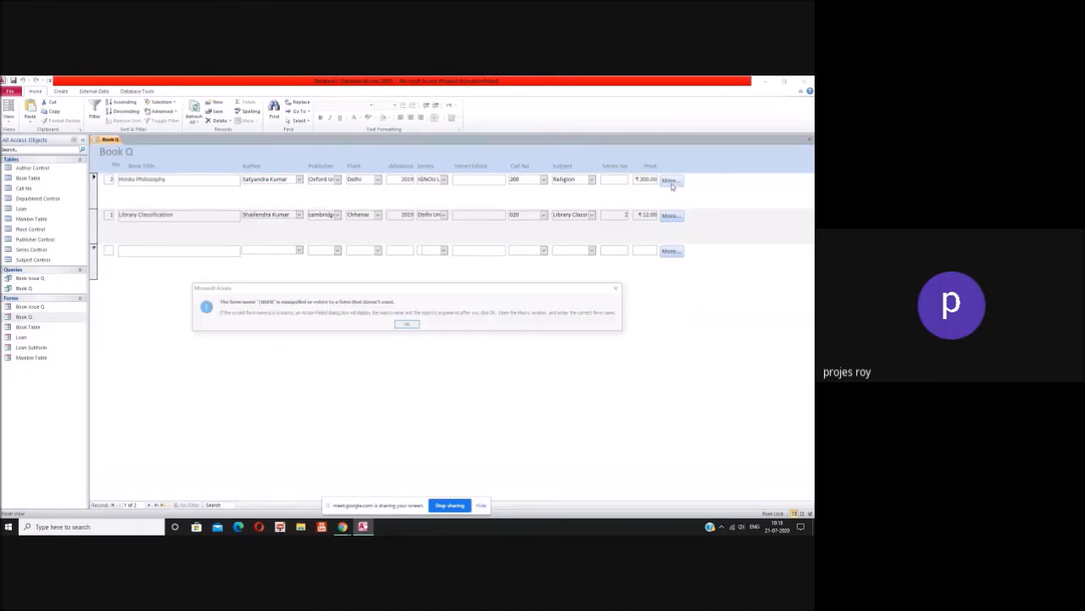
{"action": "left_click", "coordinate": [409, 325]}
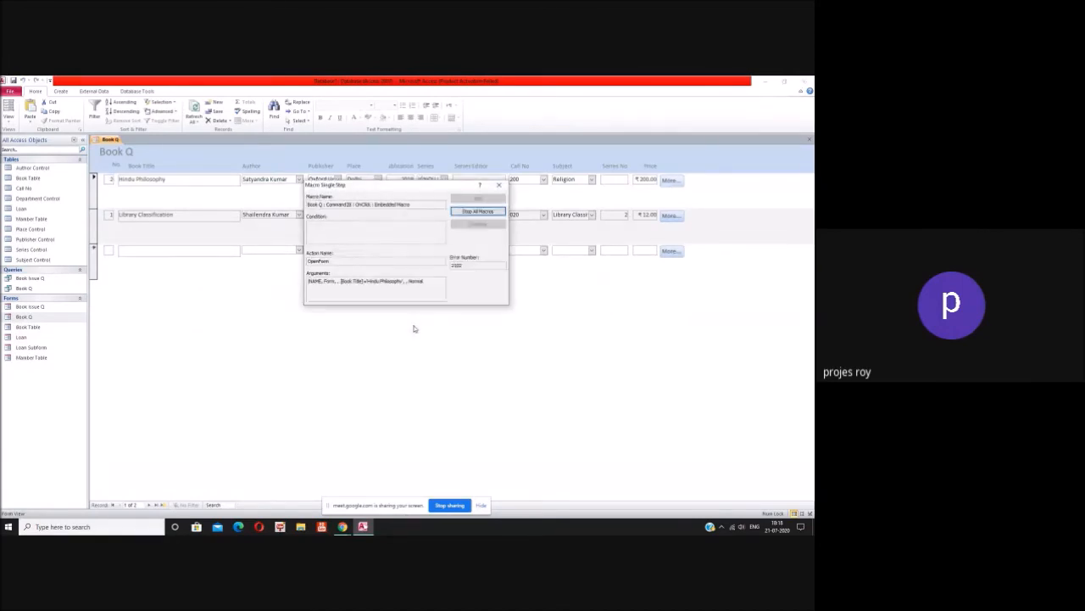
{"action": "left_click", "coordinate": [485, 213]}
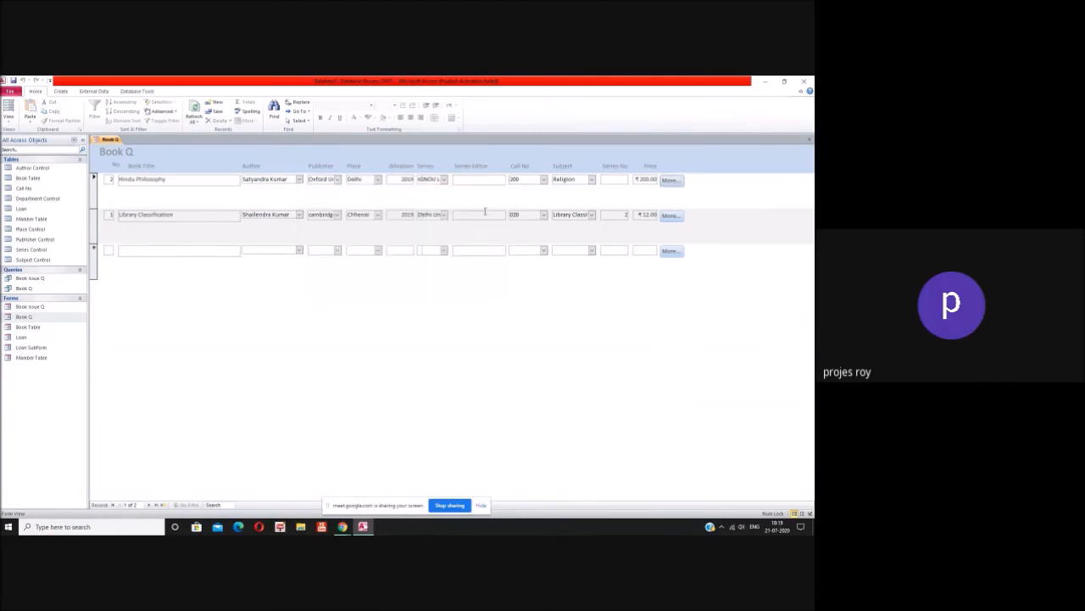
{"action": "left_click", "coordinate": [671, 180]}
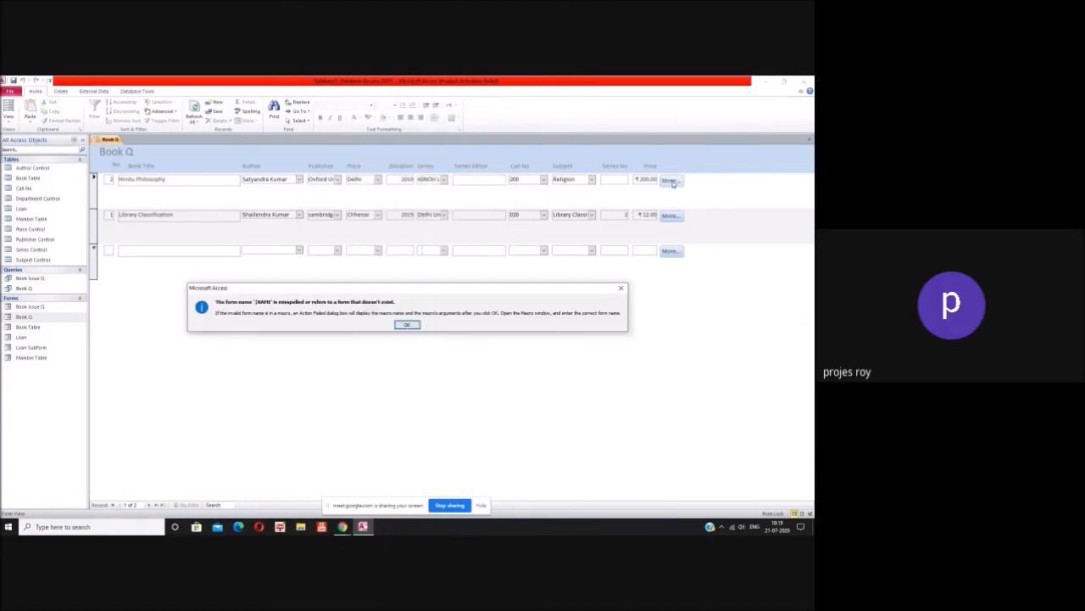
{"action": "left_click", "coordinate": [407, 326]}
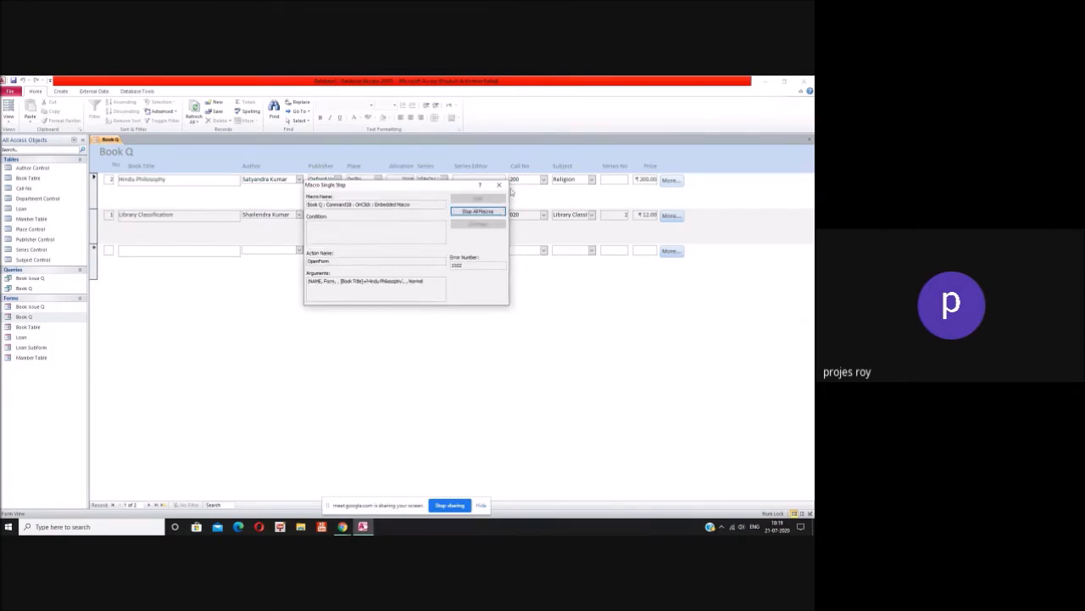
{"action": "left_click", "coordinate": [498, 184]}
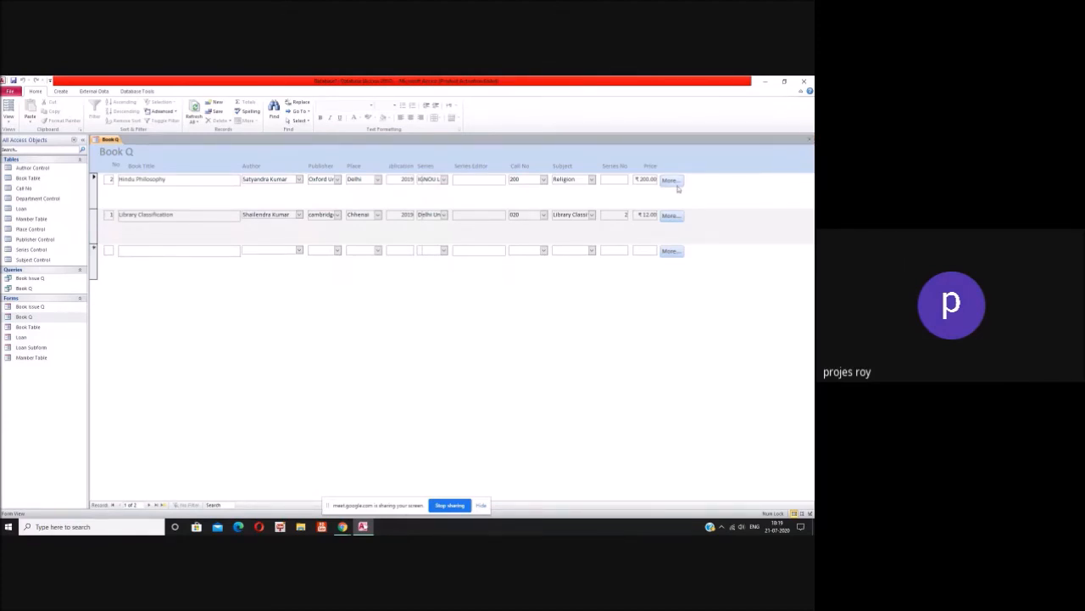
Step: View the Book Table and Book Issue Q forms, and close all open forms including Book Q
{"action": "left_click", "coordinate": [33, 327]}
{"action": "double_click", "coordinate": [34, 328]}
{"action": "left_click", "coordinate": [338, 182]}
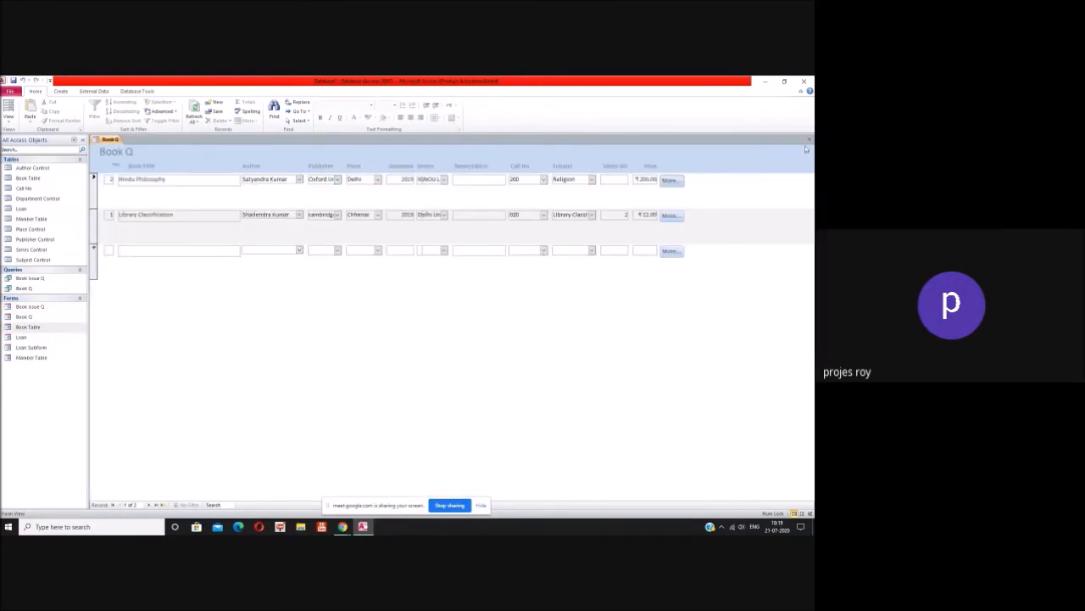
{"action": "left_click", "coordinate": [810, 141]}
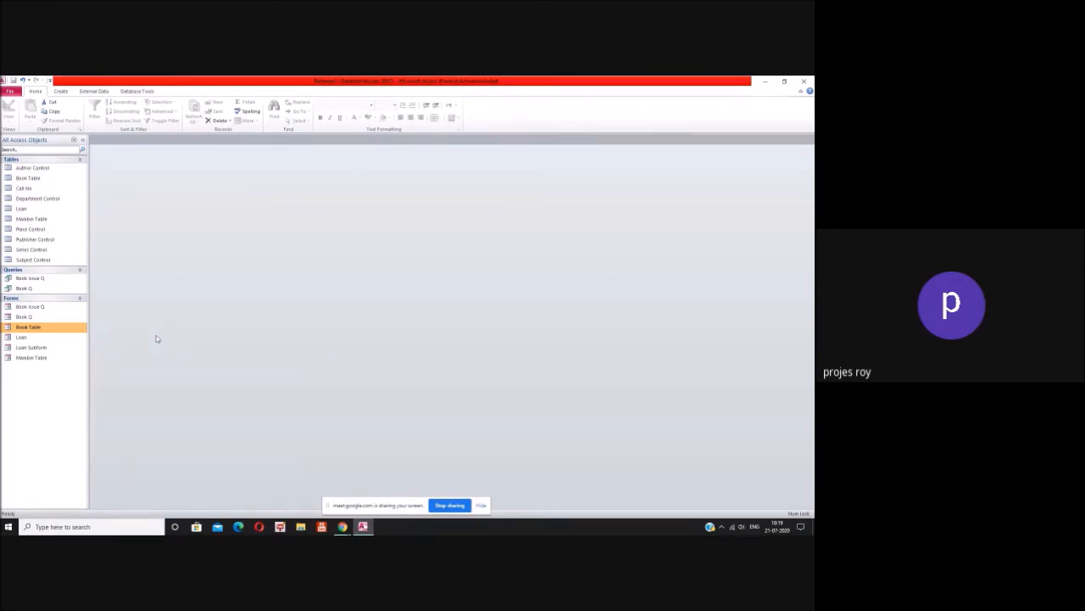
{"action": "double_click", "coordinate": [53, 310]}
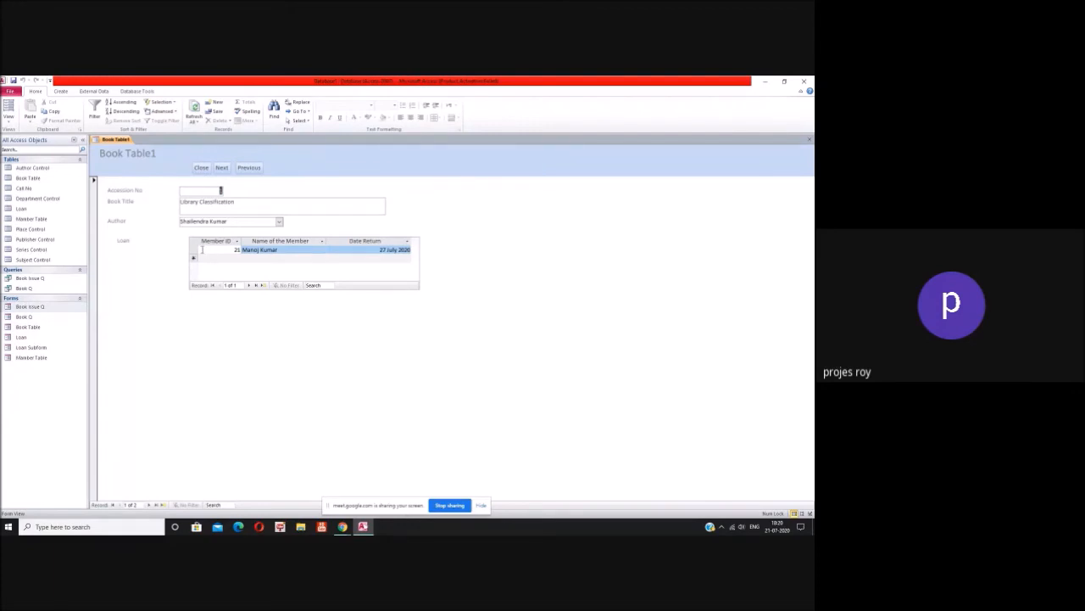
{"action": "left_click", "coordinate": [200, 168]}
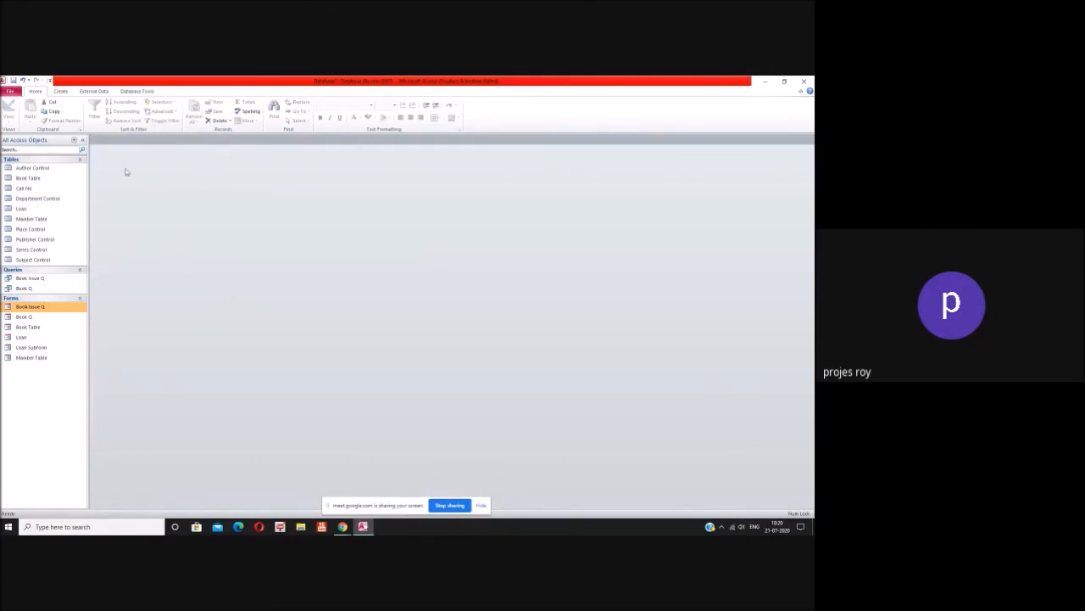
Step: Create a new query in Design View based on the Loan table
{"action": "left_click", "coordinate": [63, 92]}
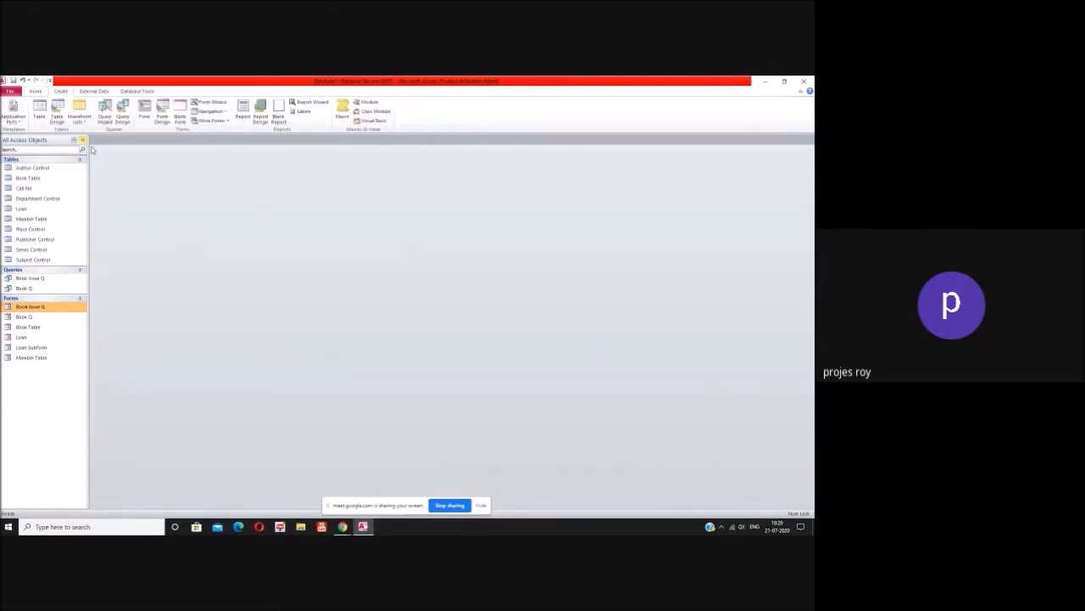
{"action": "left_click", "coordinate": [123, 117]}
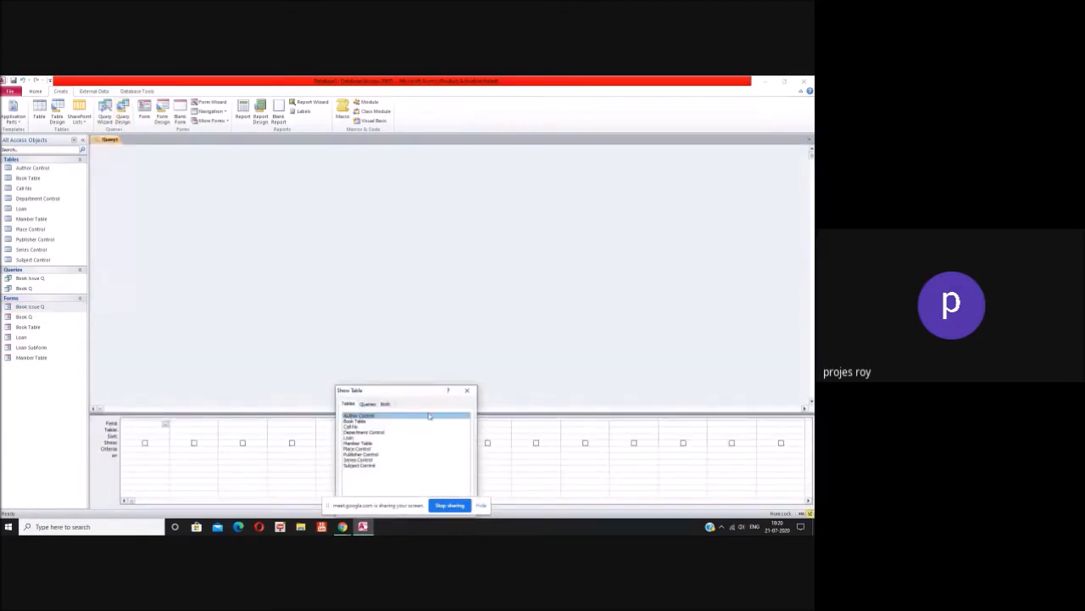
{"action": "left_click", "coordinate": [359, 437]}
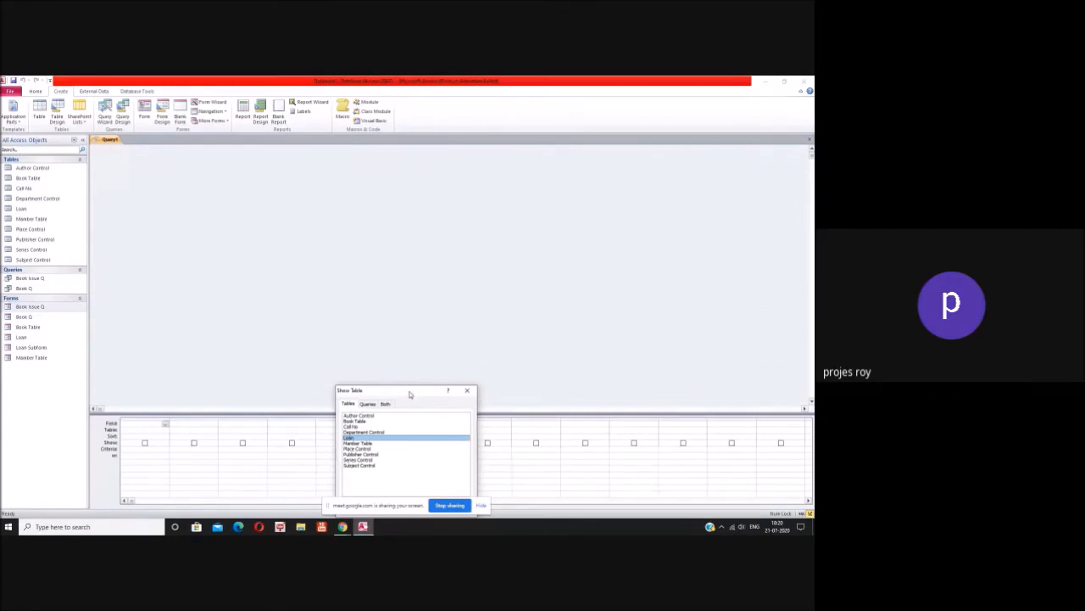
{"action": "left_click_drag", "start_coordinate": [411, 393], "coordinate": [413, 337]}
{"action": "left_click", "coordinate": [424, 453]}
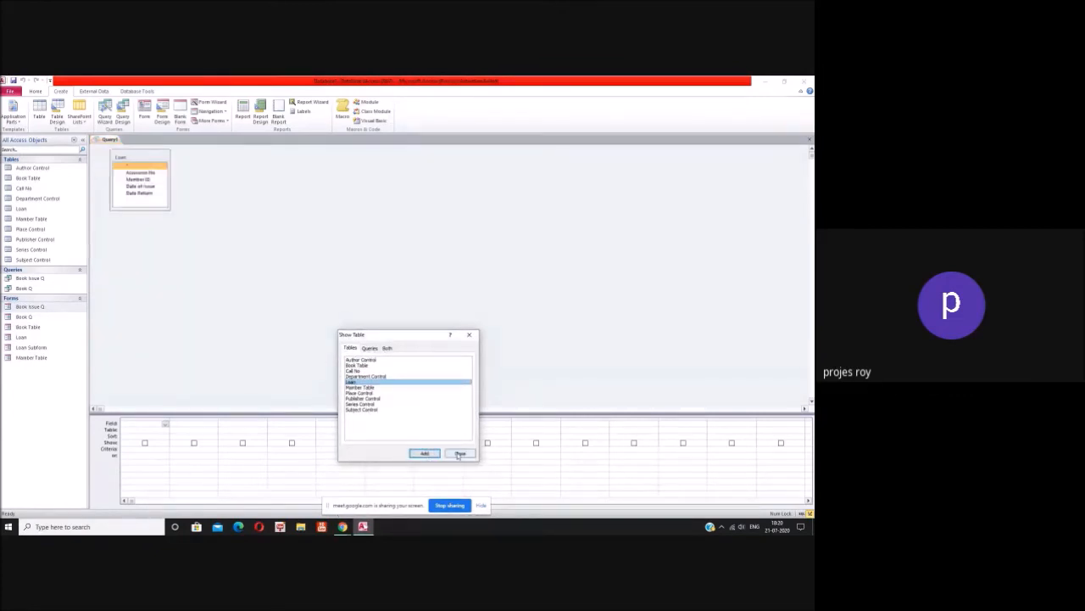
{"action": "left_click", "coordinate": [460, 452]}
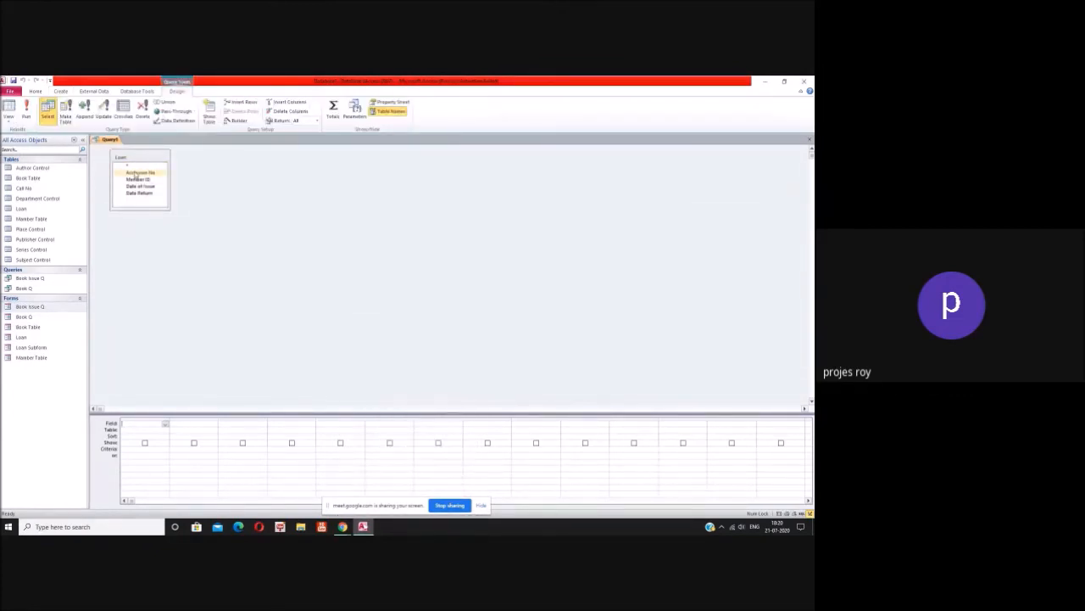
Step: Add the Accession No, Member ID, Date of Issue and Date Return fields from the Loan table to the query
{"action": "double_click", "coordinate": [136, 174]}
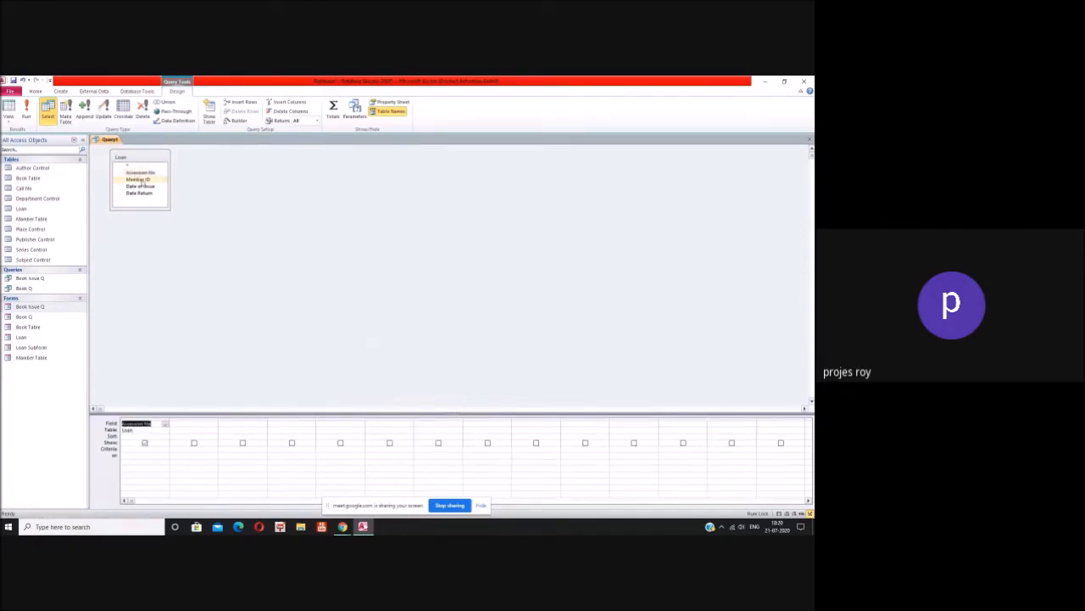
{"action": "double_click", "coordinate": [139, 179]}
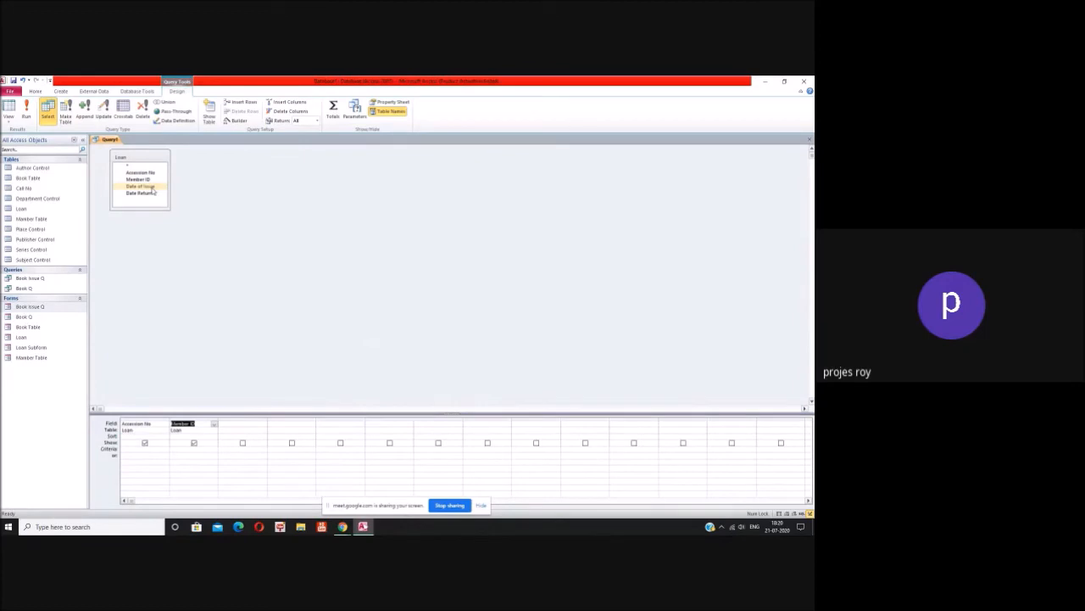
{"action": "double_click", "coordinate": [151, 187]}
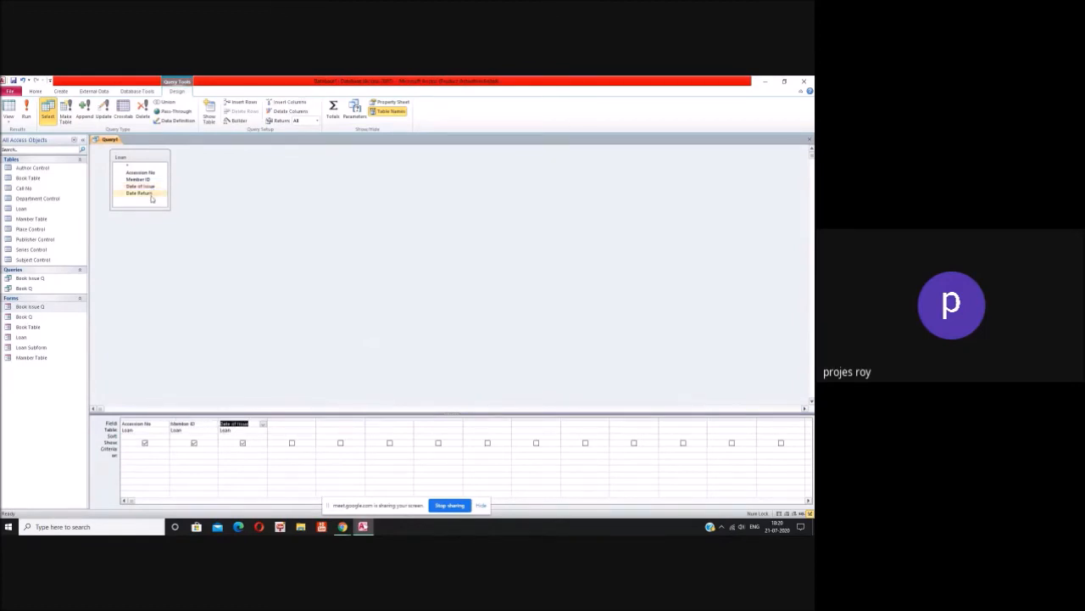
{"action": "double_click", "coordinate": [151, 193]}
{"action": "left_click", "coordinate": [335, 423]}
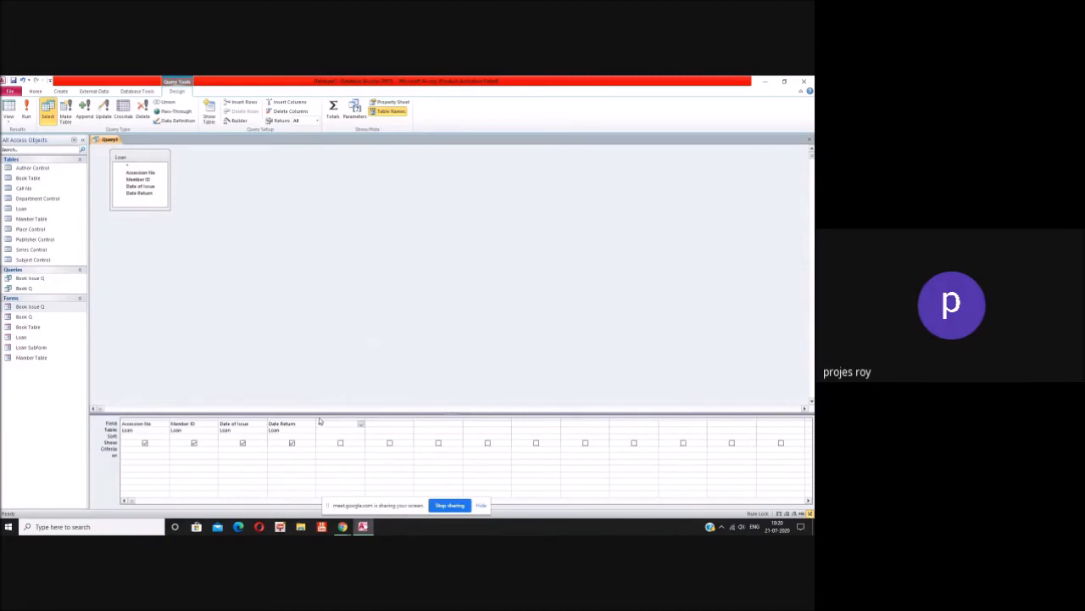
Step: Add a calculated field to the query that subtracts today's date from the Date Return field
{"action": "left_click", "coordinate": [146, 195]}
{"action": "left_click", "coordinate": [406, 326]}
{"action": "double_click", "coordinate": [139, 193]}
{"action": "key", "text": "shift+Tab"}
{"action": "left_click", "coordinate": [331, 424]}
{"action": "type", "text": "[D"}
{"action": "type", "text": "ate"}
{"action": "left_click", "coordinate": [348, 432]}
Step: Close the query design and save it as Return Q
{"action": "left_click", "coordinate": [809, 141]}
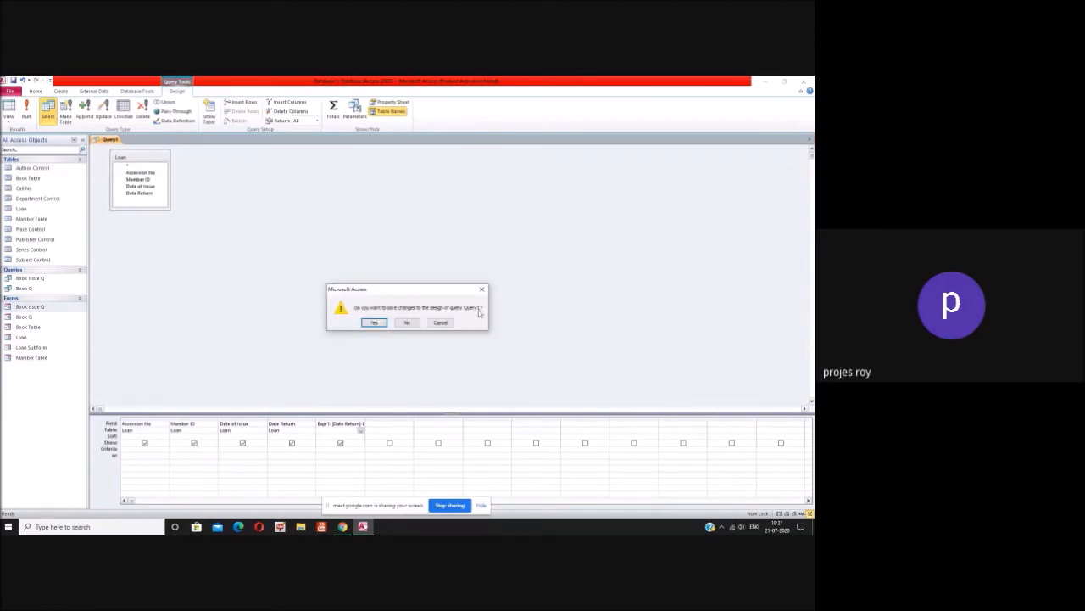
{"action": "left_click", "coordinate": [374, 326]}
{"action": "type", "text": "ReturnQ"}
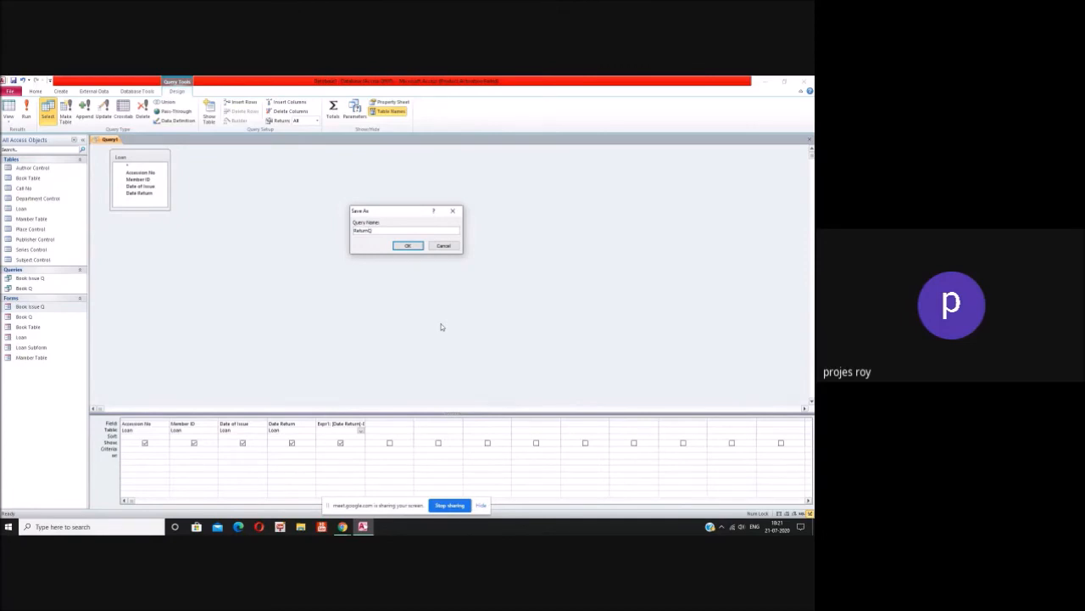
{"action": "left_click", "coordinate": [407, 246]}
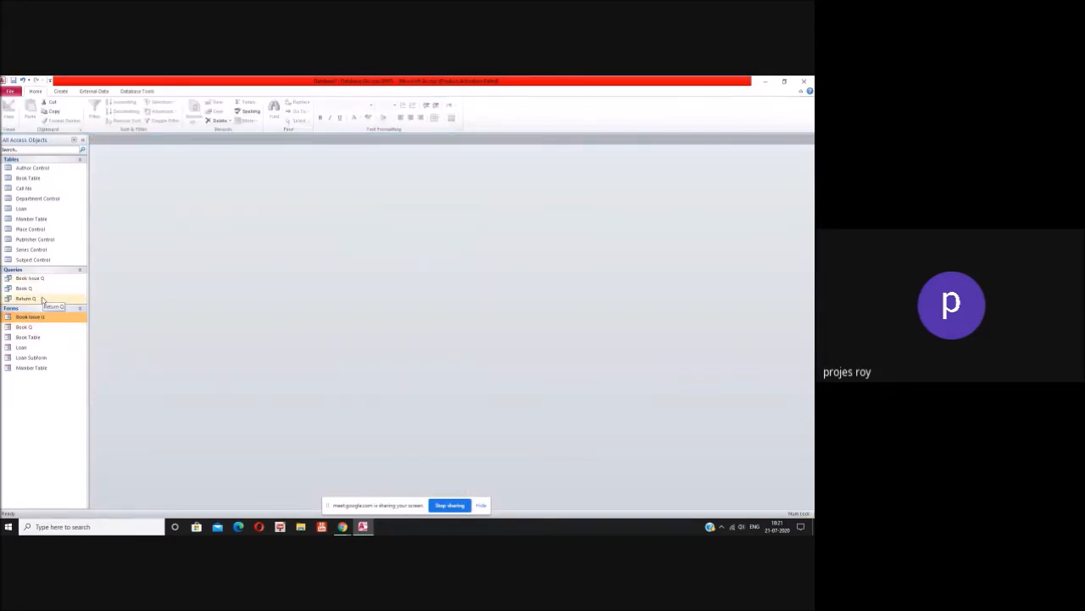
Step: Run the Return Q query to examine the calculated days for each loan, and close it
{"action": "left_click", "coordinate": [42, 299]}
{"action": "double_click", "coordinate": [42, 299]}
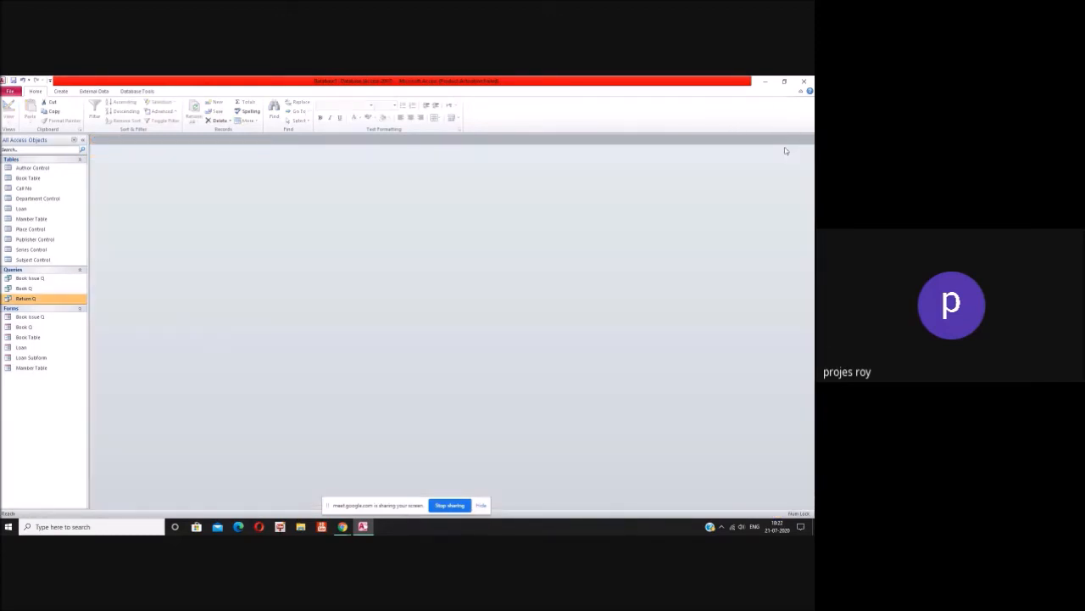
{"action": "left_click", "coordinate": [810, 140]}
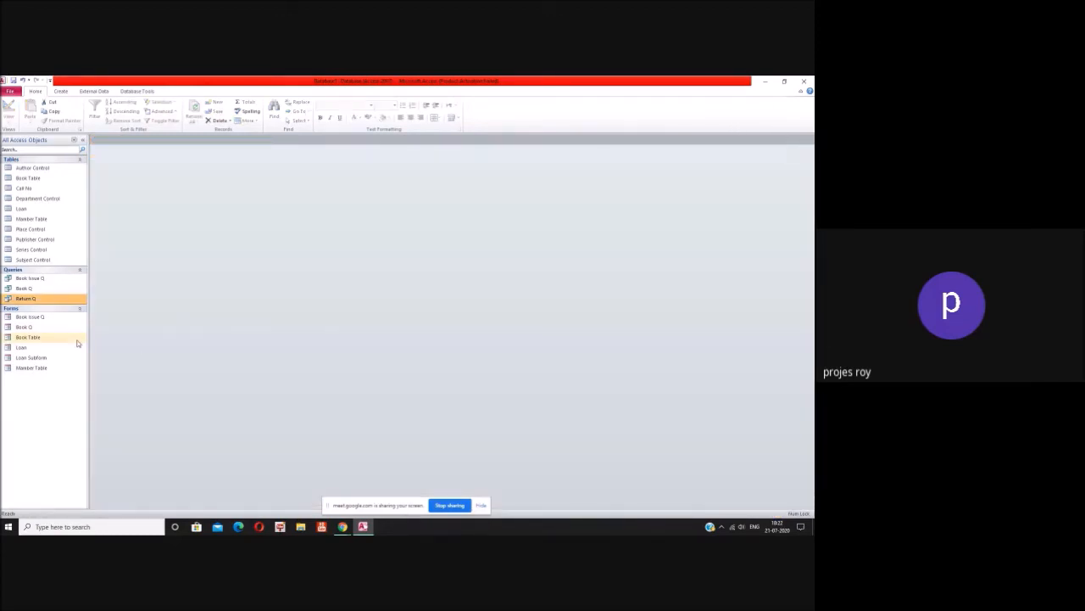
Step: Set the first Loan form record's Date Return to 21 July 2020 and check the calculated column in Return Q
{"action": "double_click", "coordinate": [26, 347]}
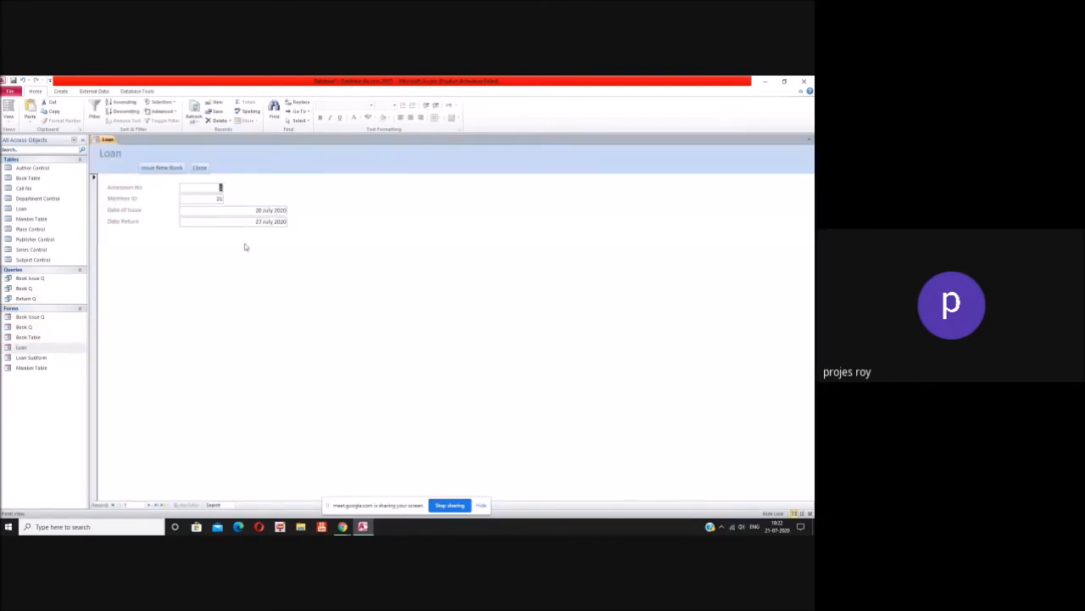
{"action": "left_click", "coordinate": [264, 210]}
{"action": "left_click", "coordinate": [264, 222]}
{"action": "type", "text": "3"}
{"action": "left_click", "coordinate": [200, 168]}
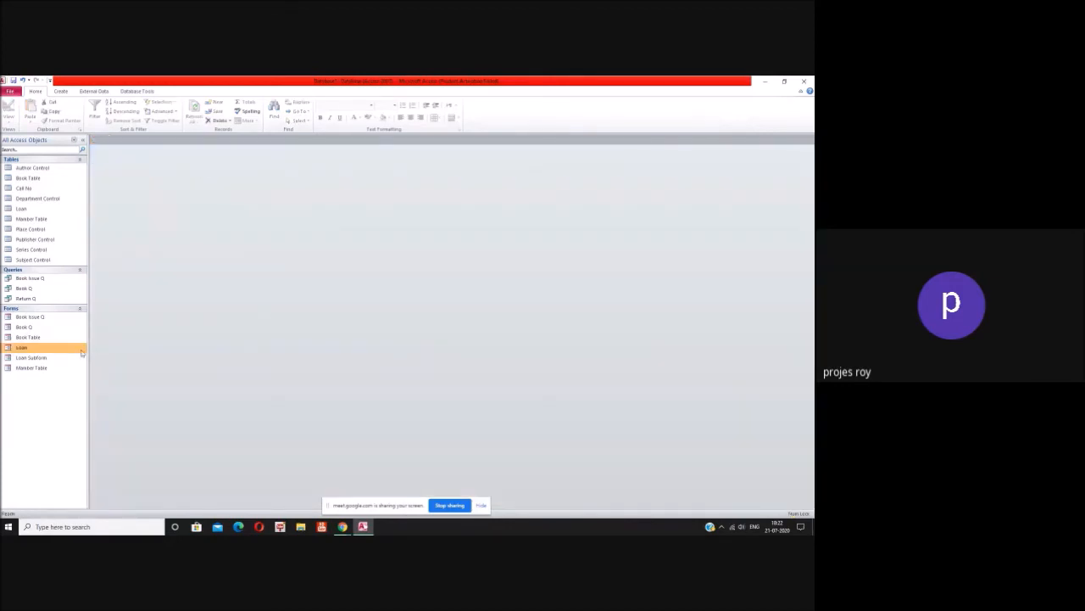
{"action": "double_click", "coordinate": [42, 300]}
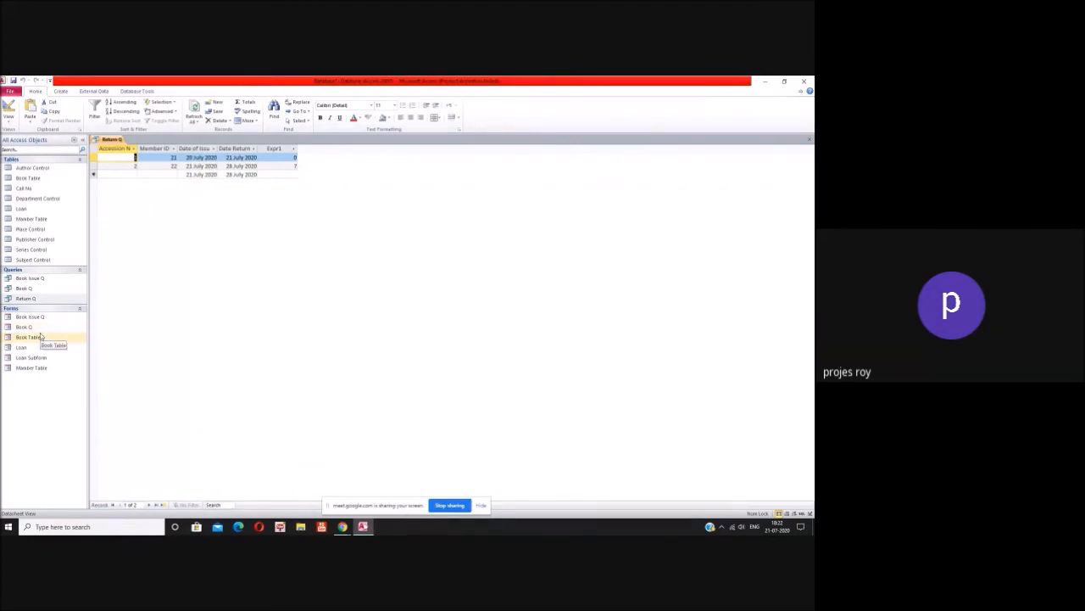
{"action": "left_click", "coordinate": [810, 139]}
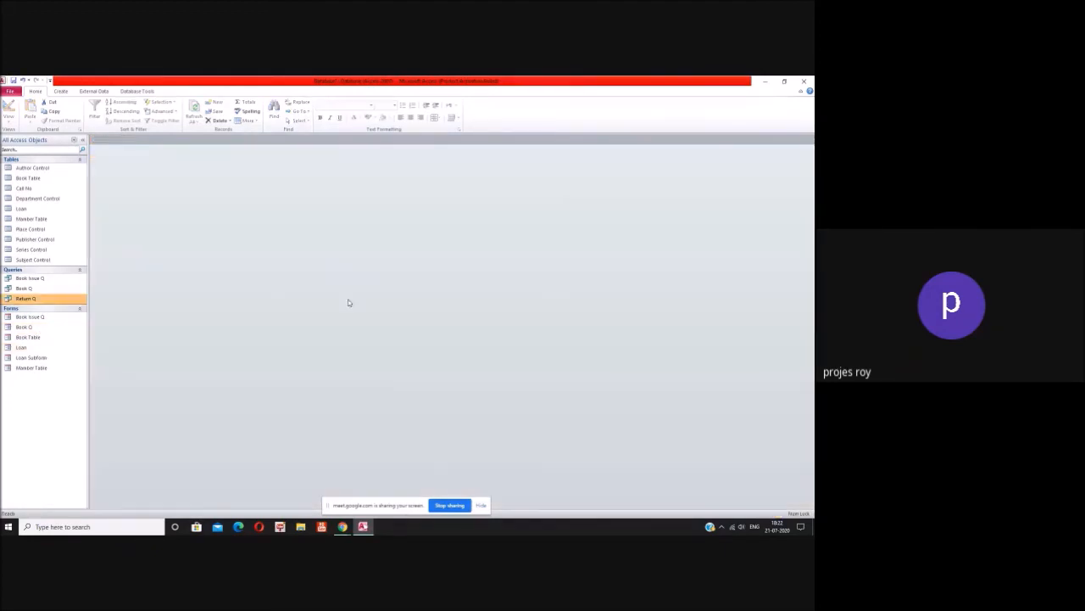
Step: Set the first Loan form record's Date Return to 20 July 2020 and recheck the calculated column in Return Q
{"action": "double_click", "coordinate": [41, 346]}
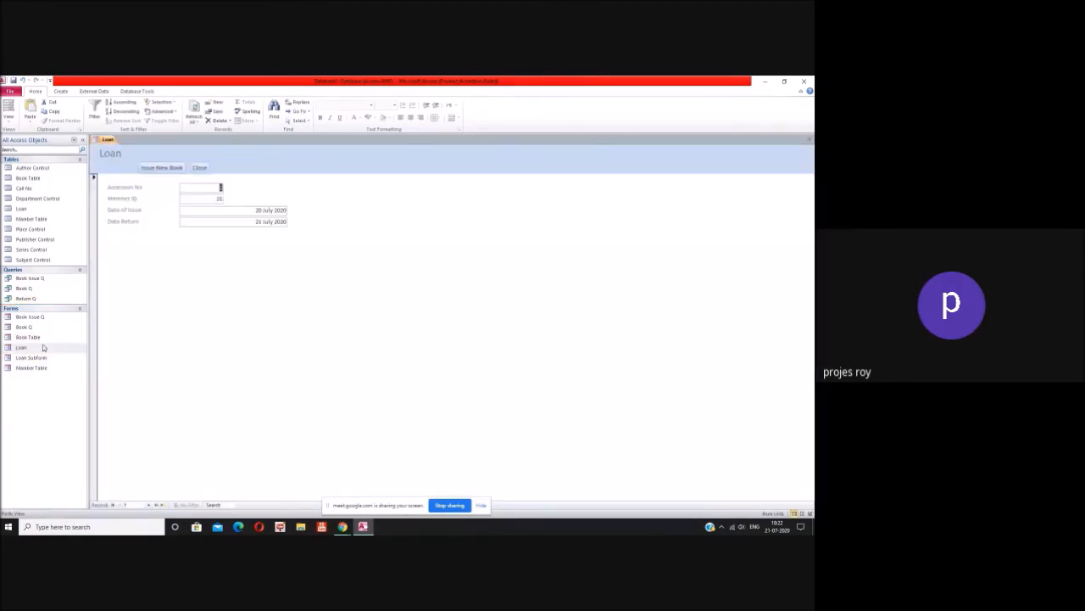
{"action": "left_click", "coordinate": [259, 222]}
{"action": "left_click", "coordinate": [809, 141]}
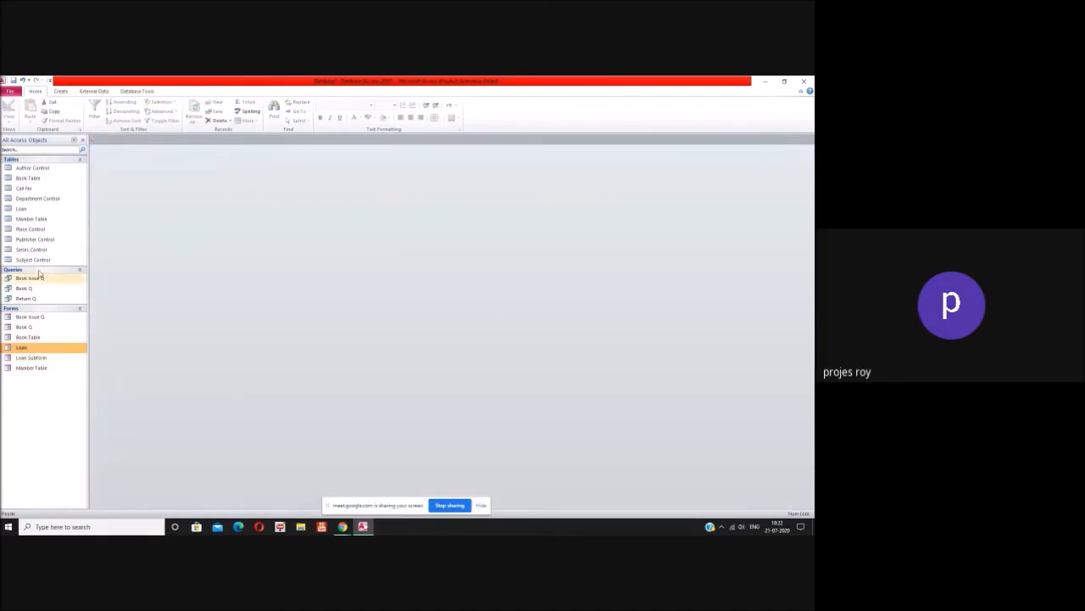
{"action": "double_click", "coordinate": [26, 298]}
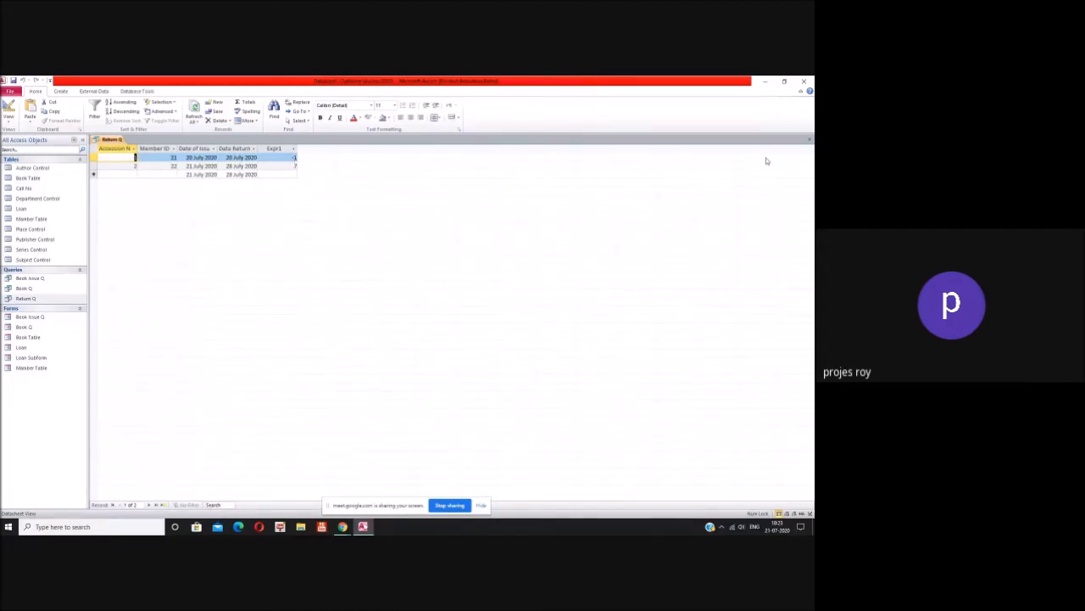
{"action": "left_click", "coordinate": [809, 140]}
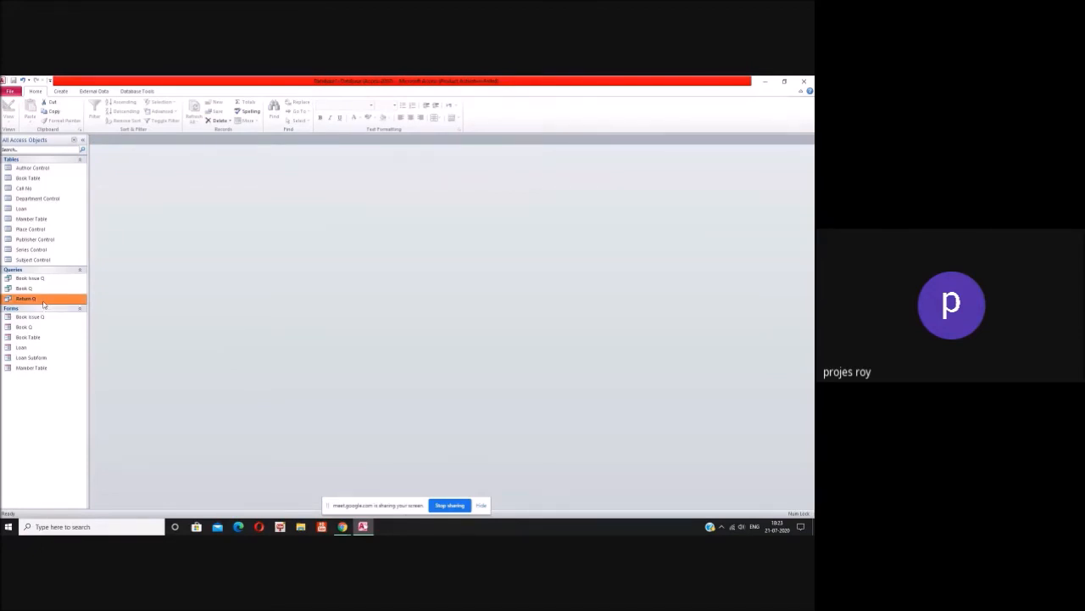
Step: Open Return Q in Design View and set the Accession No criterion to Like [Input Accession No]
{"action": "right_click", "coordinate": [42, 301]}
{"action": "right_click", "coordinate": [37, 299]}
{"action": "left_click", "coordinate": [67, 313]}
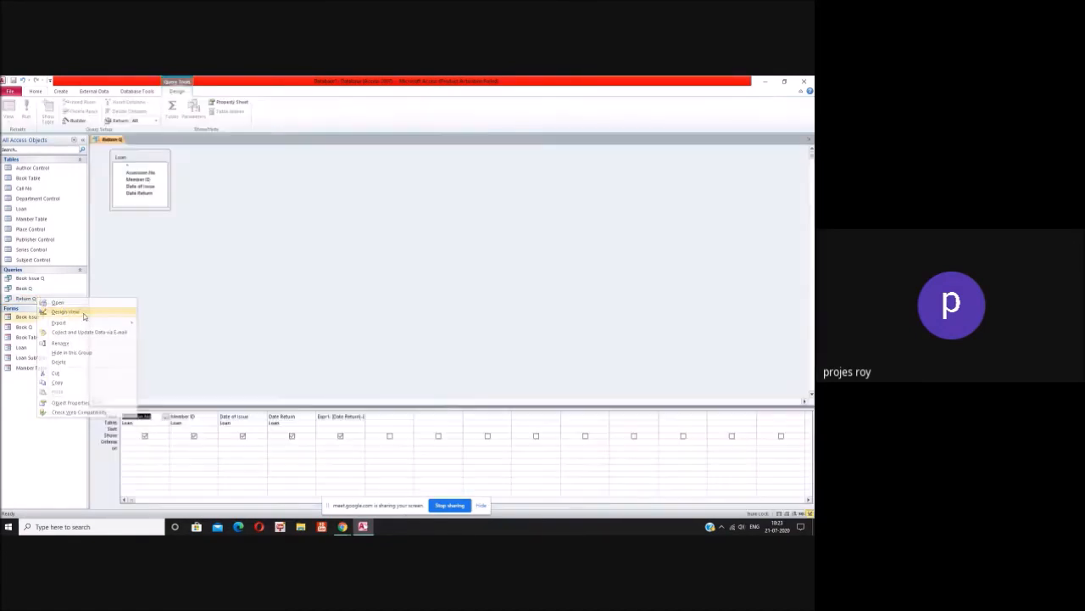
{"action": "left_click", "coordinate": [150, 441]}
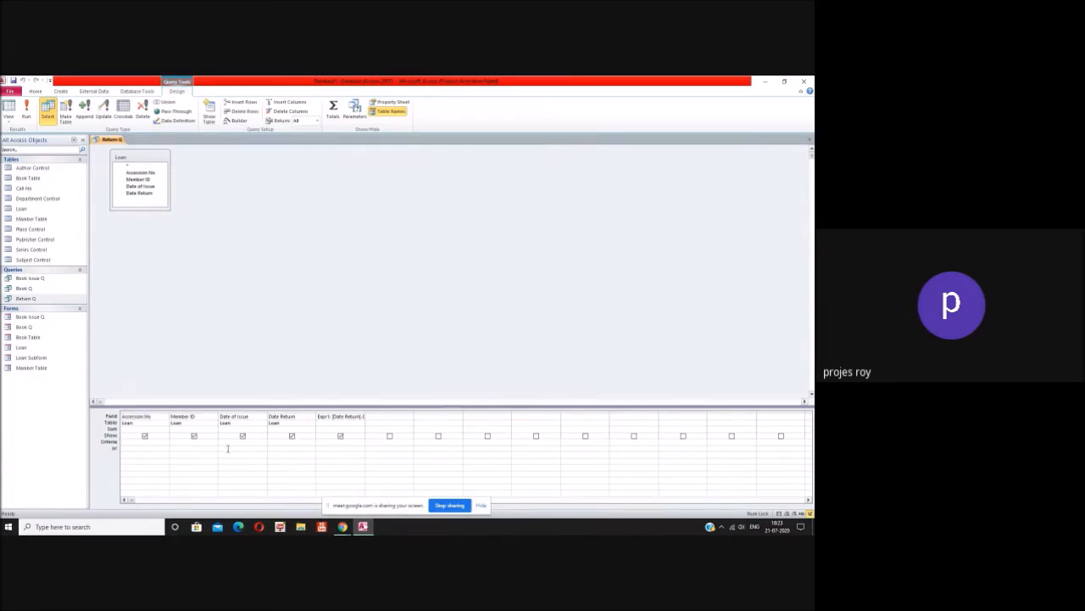
{"action": "type", "text": "like"}
{"action": "right_click", "coordinate": [257, 374]}
{"action": "left_click", "coordinate": [132, 441]}
{"action": "type", "text": "[input"}
{"action": "type", "text": " a"}
{"action": "type", "text": "ccession N"}
{"action": "type", "text": "o]"}
{"action": "left_click", "coordinate": [224, 376]}
{"action": "left_click", "coordinate": [193, 452]}
Step: Declare the query parameter [Input Accession ] for Return Q
{"action": "right_click", "coordinate": [243, 378]}
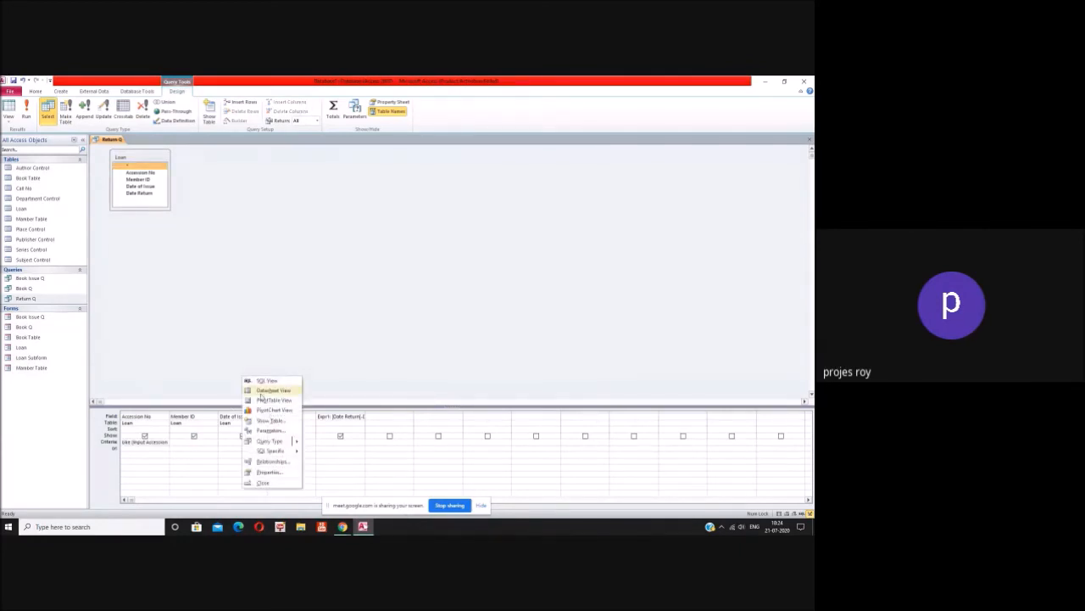
{"action": "left_click", "coordinate": [270, 430]}
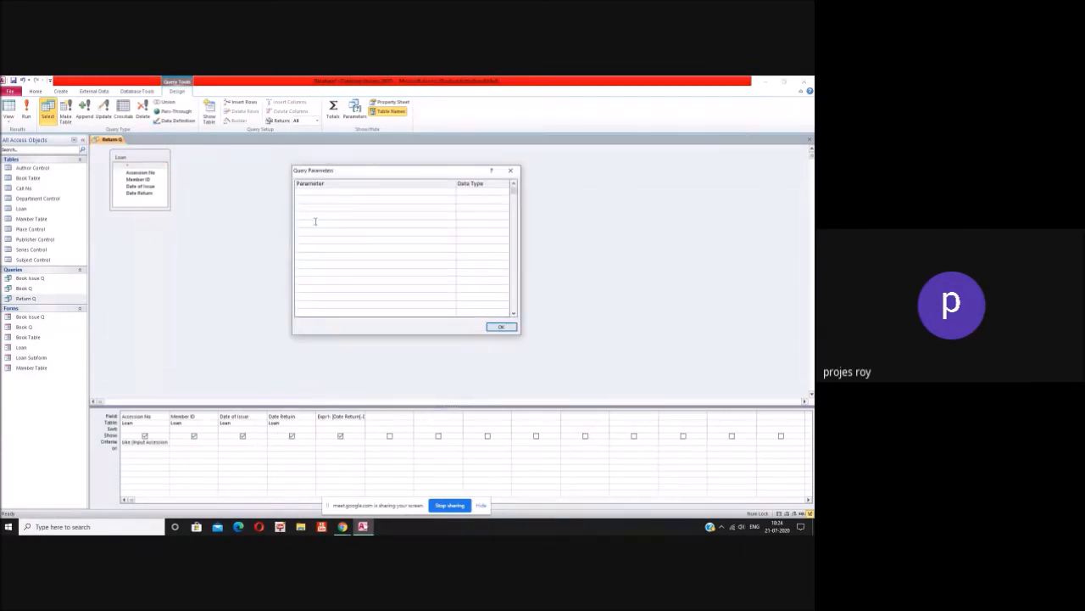
{"action": "type", "text": "like ["}
{"action": "key", "text": "BackSpace"}
{"action": "key", "text": "BackSpace"}
{"action": "key", "text": "BackSpace"}
{"action": "key", "text": "BackSpace"}
{"action": "key", "text": "BackSpace"}
{"action": "key", "text": "BackSpace"}
{"action": "type", "text": "[Input]Accession"}
{"action": "left_click", "coordinate": [159, 443]}
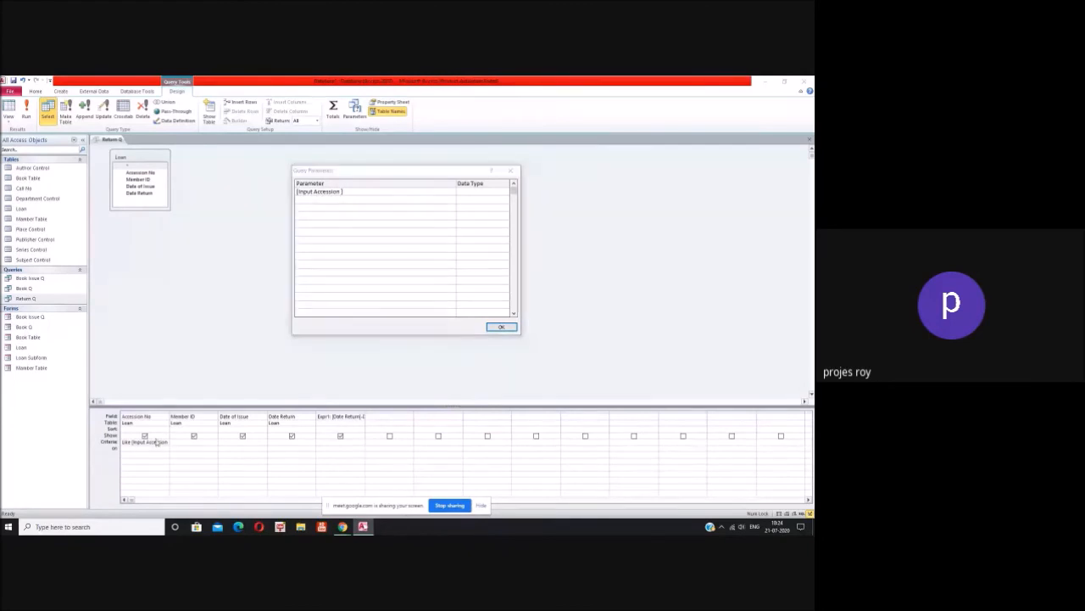
{"action": "left_click", "coordinate": [507, 327]}
Step: Match the declared parameter to the criterion by renaming it [Input Accession No], and save and close Return Q
{"action": "left_click", "coordinate": [153, 441]}
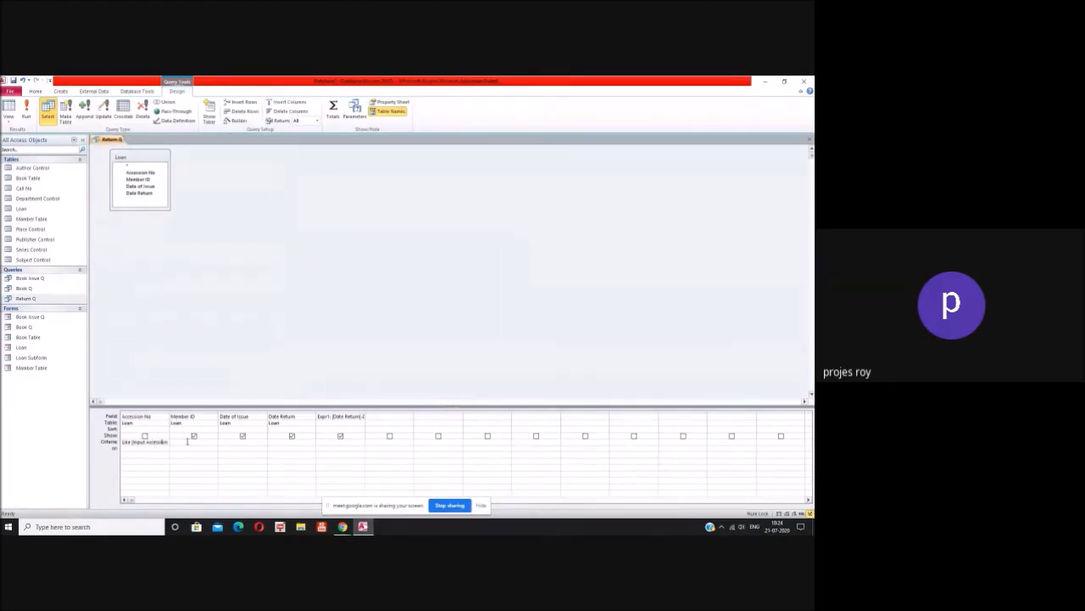
{"action": "key", "text": "Right"}
{"action": "key", "text": "Right"}
{"action": "key", "text": "Right"}
{"action": "key", "text": "Right"}
{"action": "right_click", "coordinate": [243, 356]}
{"action": "left_click", "coordinate": [271, 407]}
{"action": "left_click", "coordinate": [342, 192]}
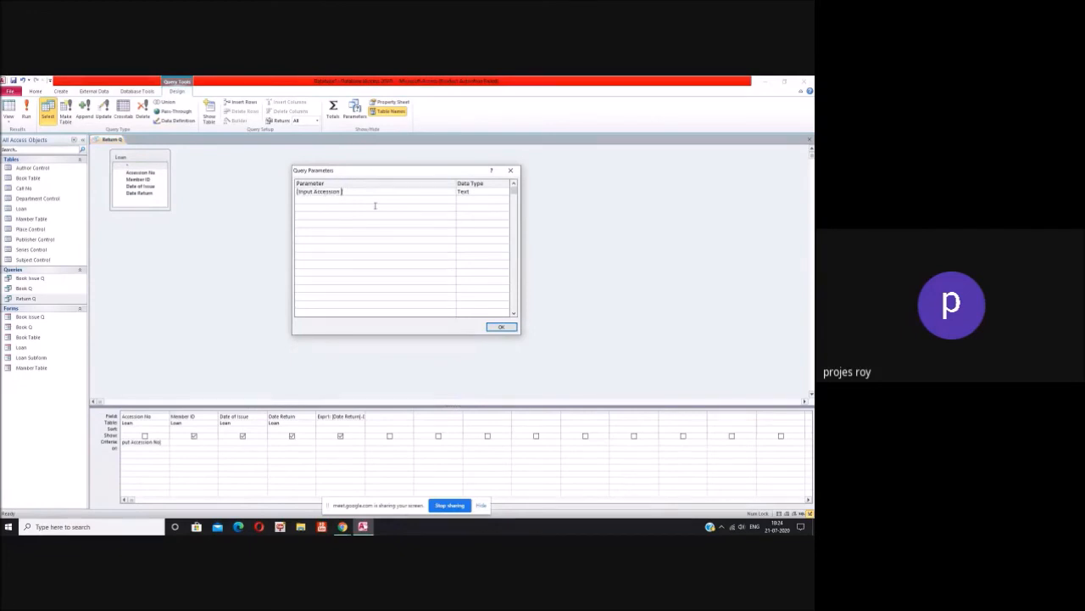
{"action": "type", "text": "No"}
{"action": "left_click", "coordinate": [500, 327]}
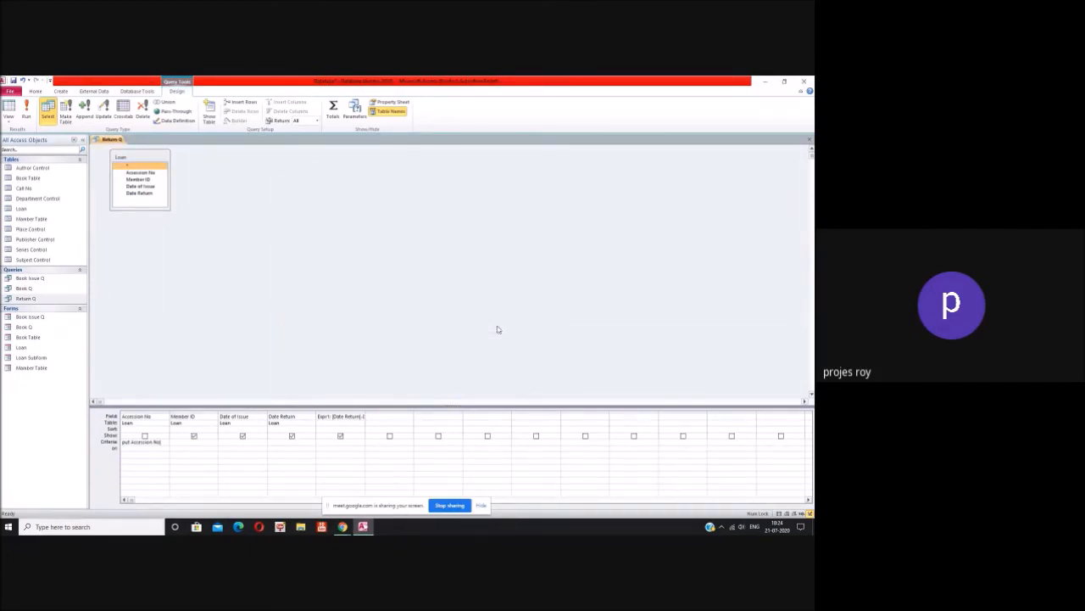
{"action": "left_click", "coordinate": [809, 140]}
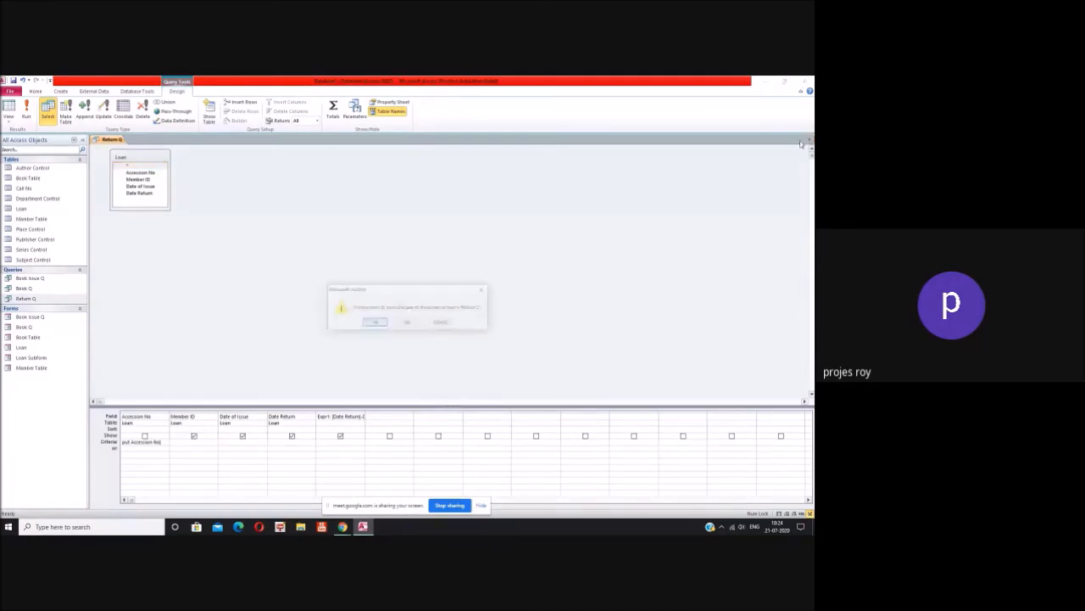
{"action": "left_click", "coordinate": [376, 323]}
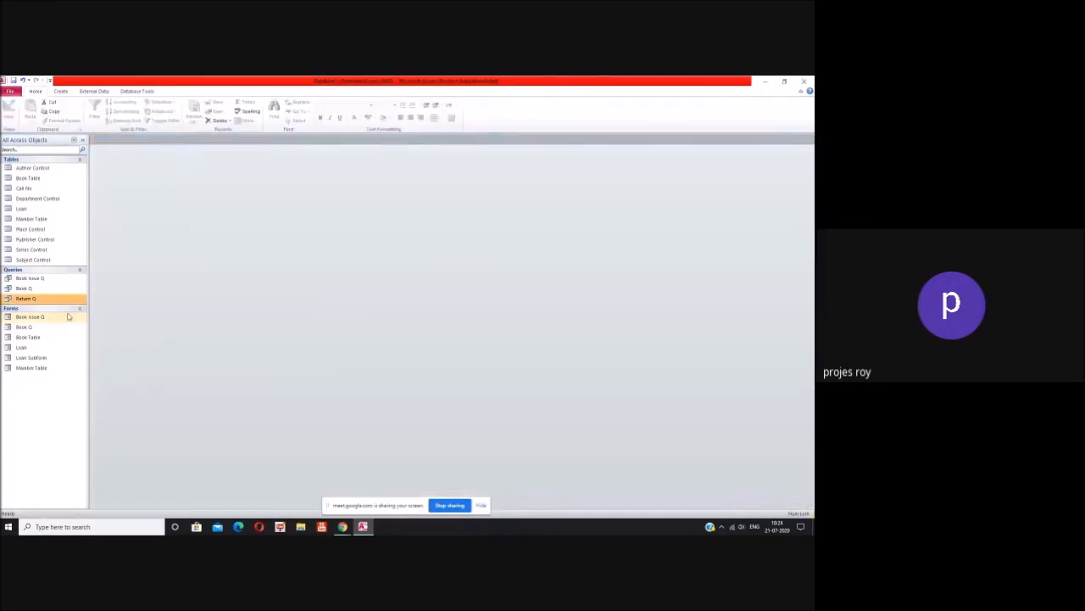
Step: Run Return Q for accession number 23 and close the results
{"action": "double_click", "coordinate": [41, 302]}
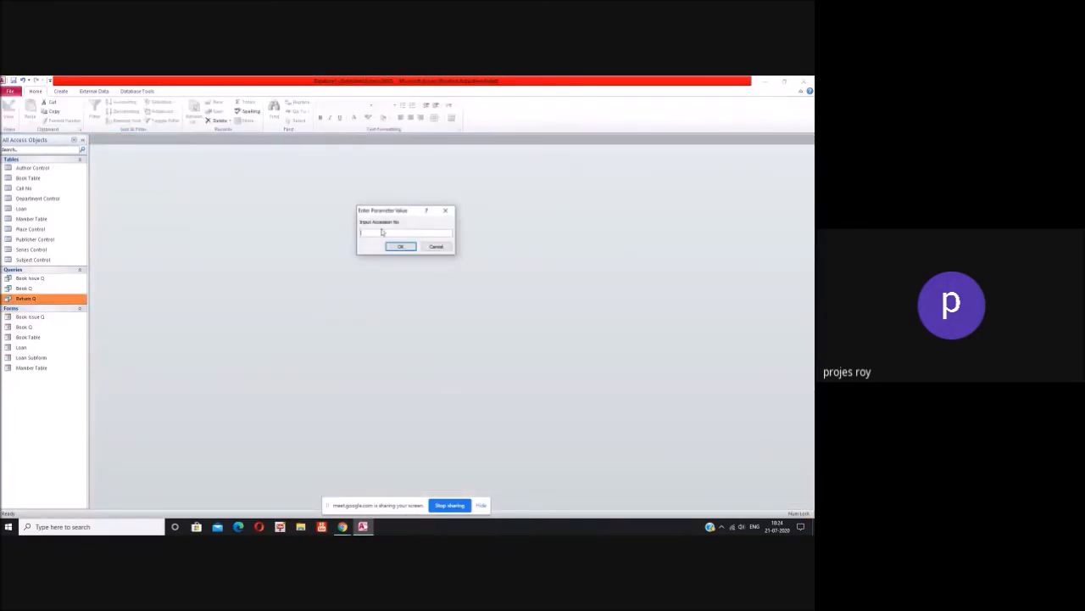
{"action": "type", "text": "23"}
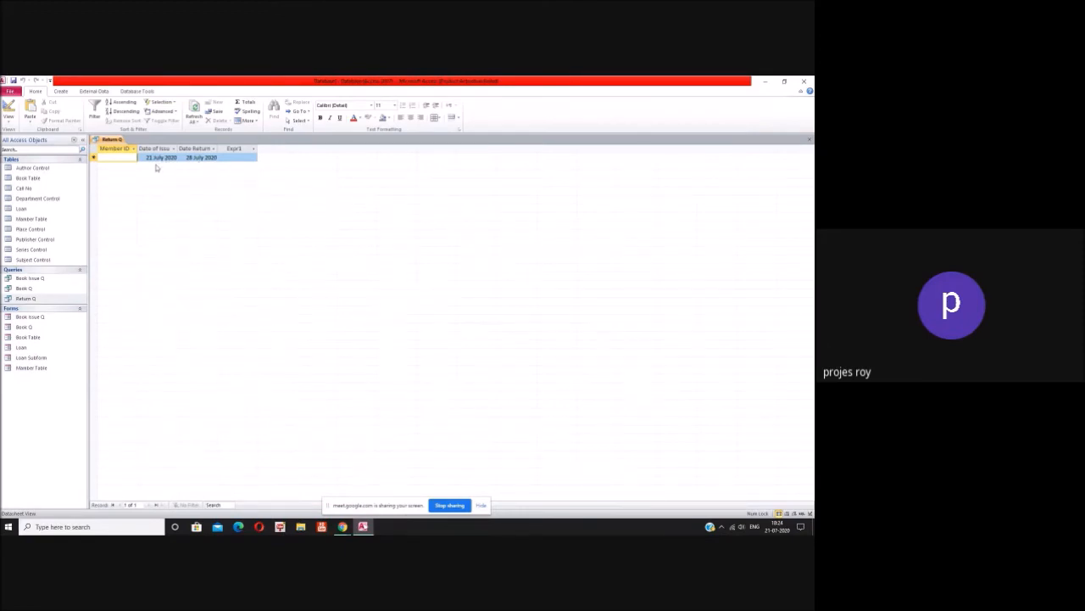
{"action": "left_click", "coordinate": [809, 140]}
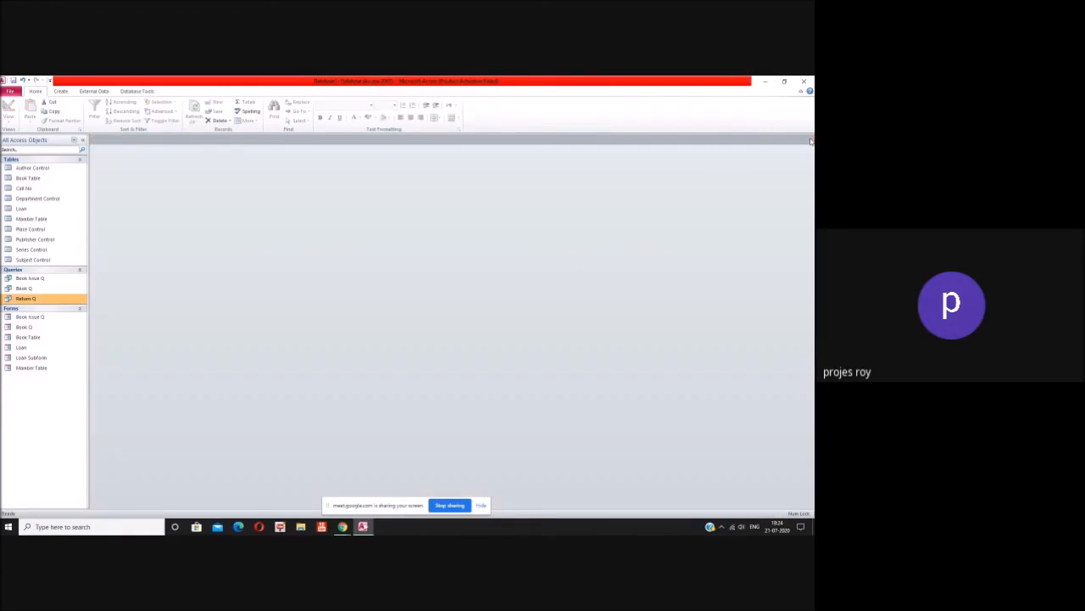
Step: Test Return Q twice more, with another accession number and without a value, closing the results each time
{"action": "double_click", "coordinate": [43, 303]}
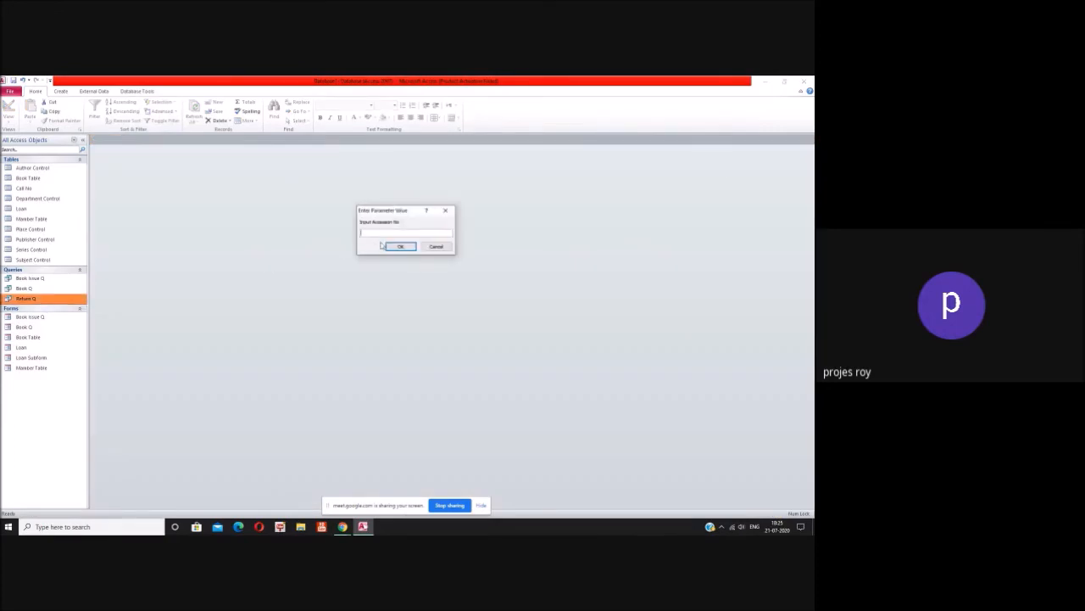
{"action": "left_click", "coordinate": [436, 247]}
{"action": "left_click", "coordinate": [400, 246]}
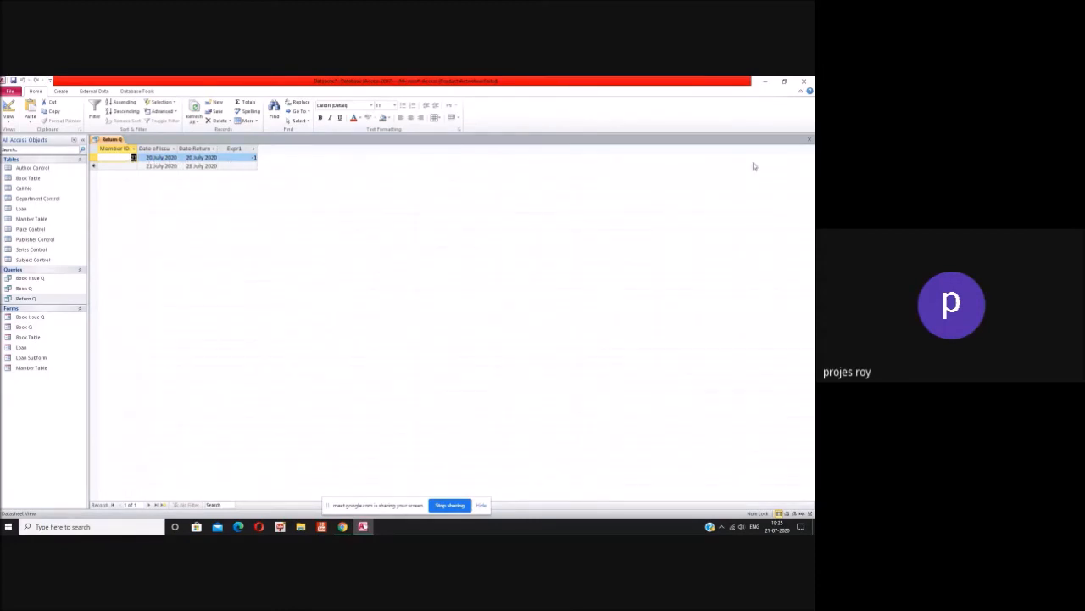
{"action": "left_click", "coordinate": [810, 139]}
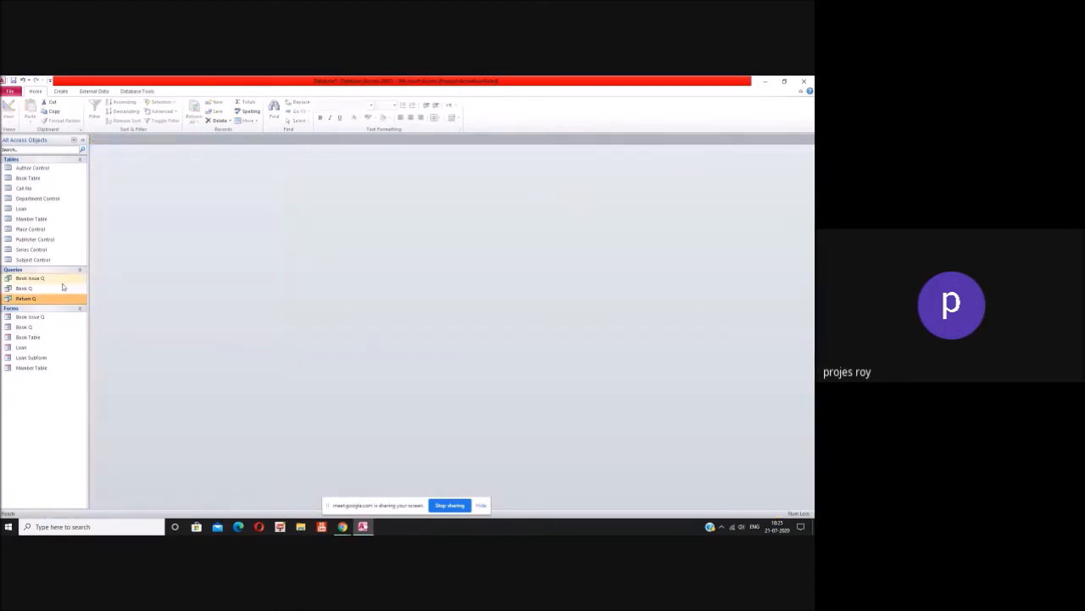
{"action": "double_click", "coordinate": [39, 299]}
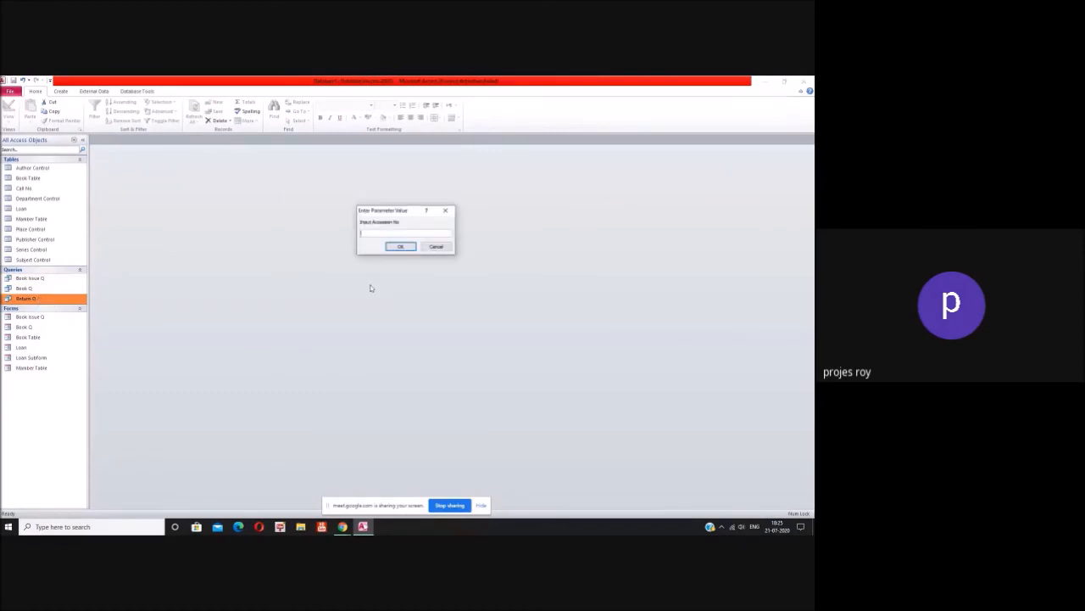
{"action": "key", "text": "Return"}
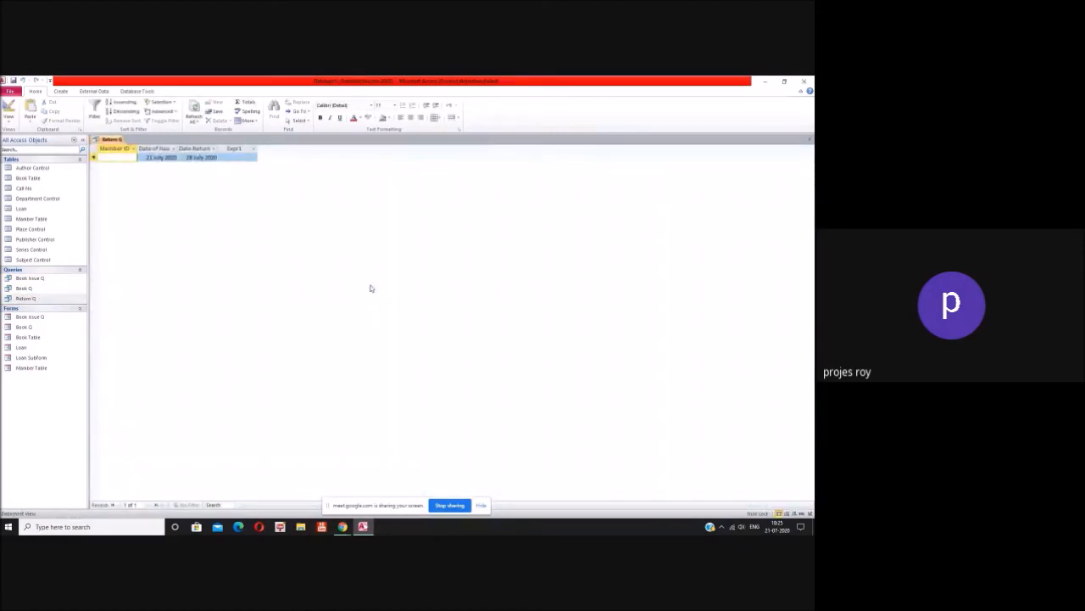
{"action": "left_click", "coordinate": [810, 139]}
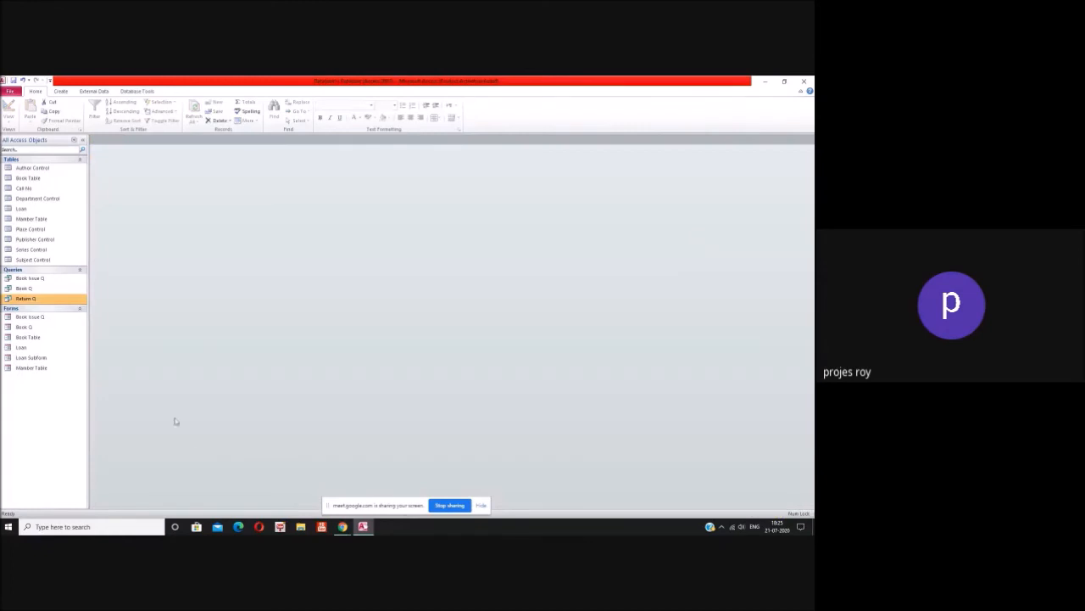
Step: Open Return Q in Design View and copy the [Input Accession No] text from the Accession No criterion
{"action": "right_click", "coordinate": [54, 298]}
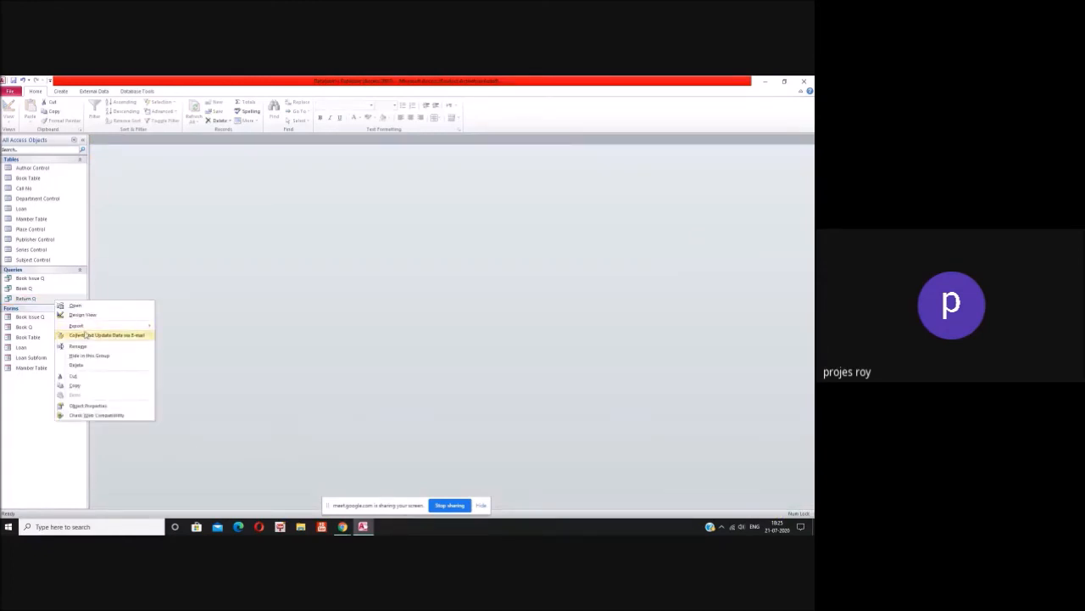
{"action": "left_click", "coordinate": [82, 315]}
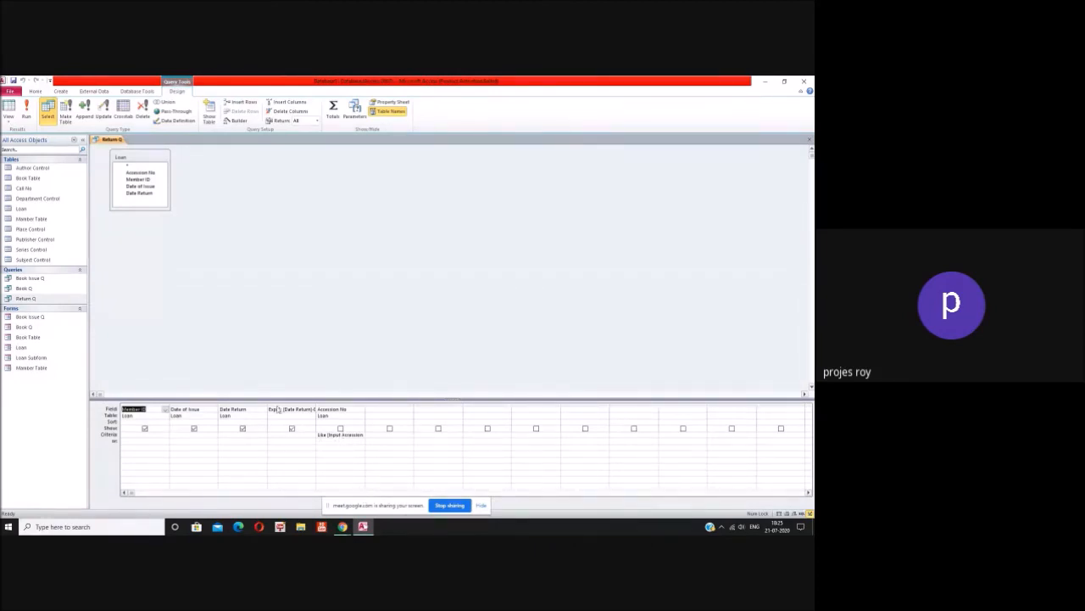
{"action": "left_click", "coordinate": [329, 434]}
{"action": "left_click_drag", "start_coordinate": [328, 434], "coordinate": [371, 435]}
{"action": "left_click", "coordinate": [364, 434]}
{"action": "left_click_drag", "start_coordinate": [364, 434], "coordinate": [323, 435]}
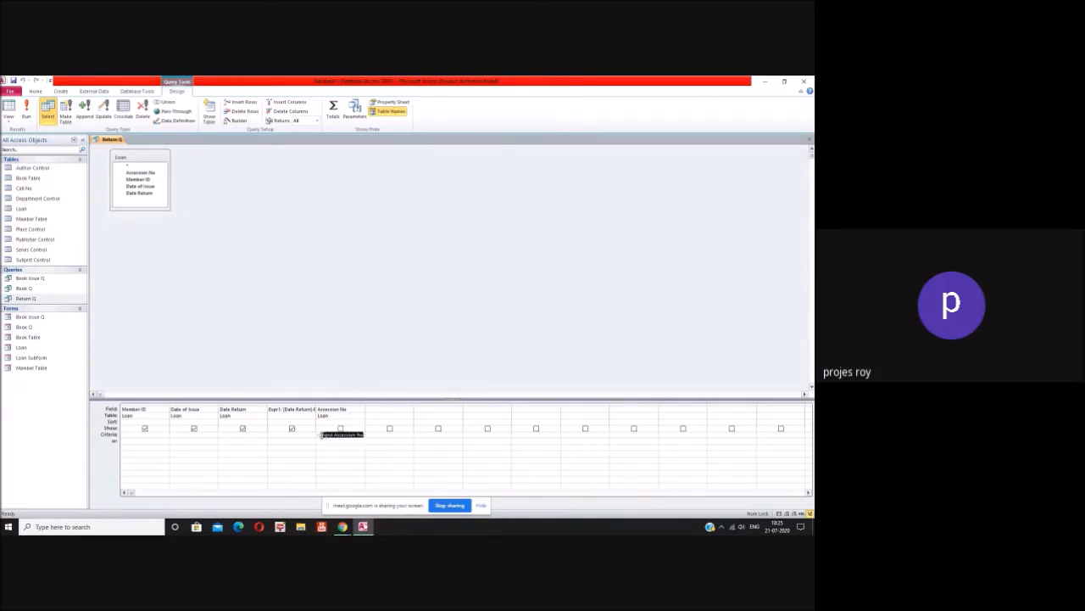
{"action": "right_click", "coordinate": [330, 435]}
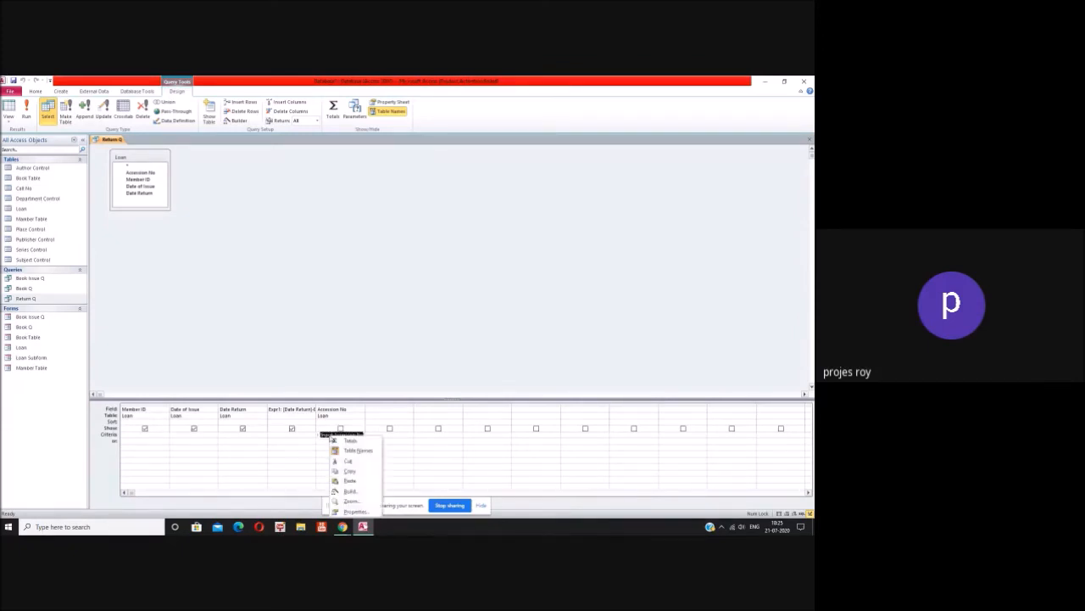
{"action": "left_click", "coordinate": [355, 473]}
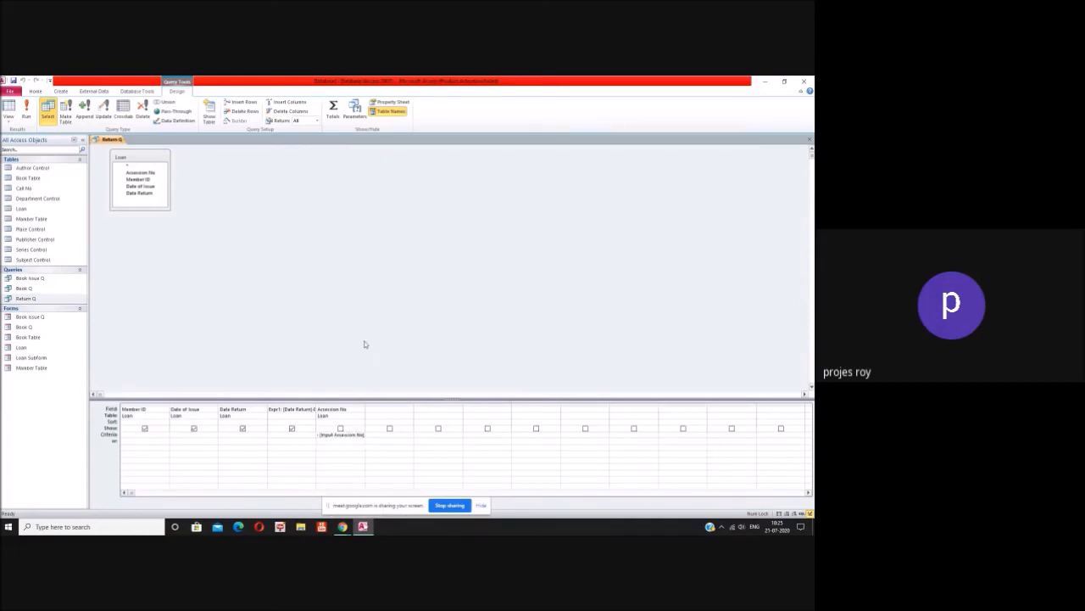
{"action": "right_click", "coordinate": [363, 343]}
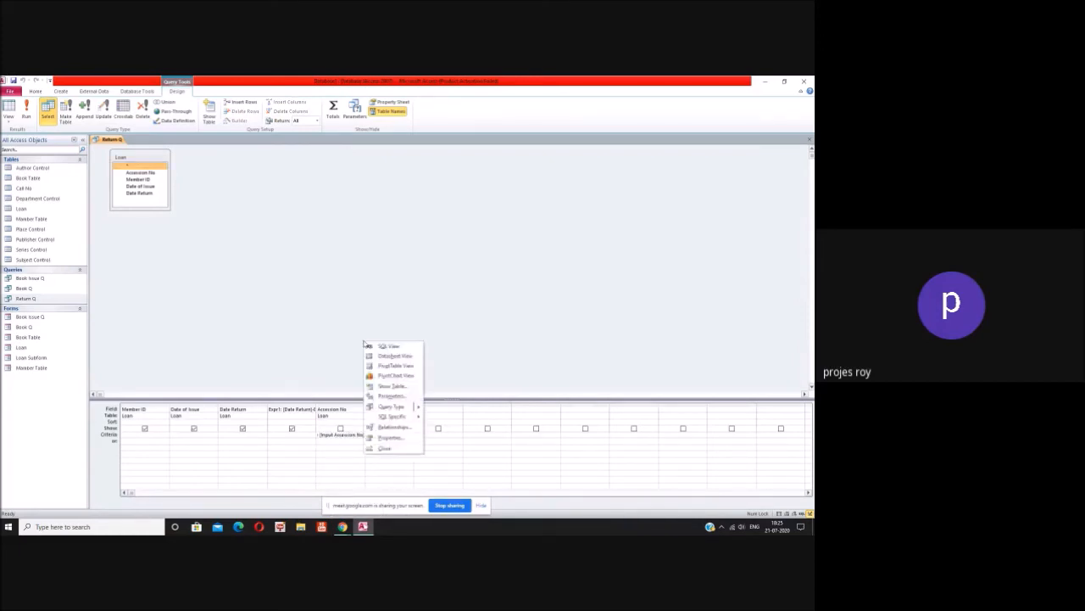
{"action": "left_click", "coordinate": [334, 435]}
{"action": "type", "text": "Like"}
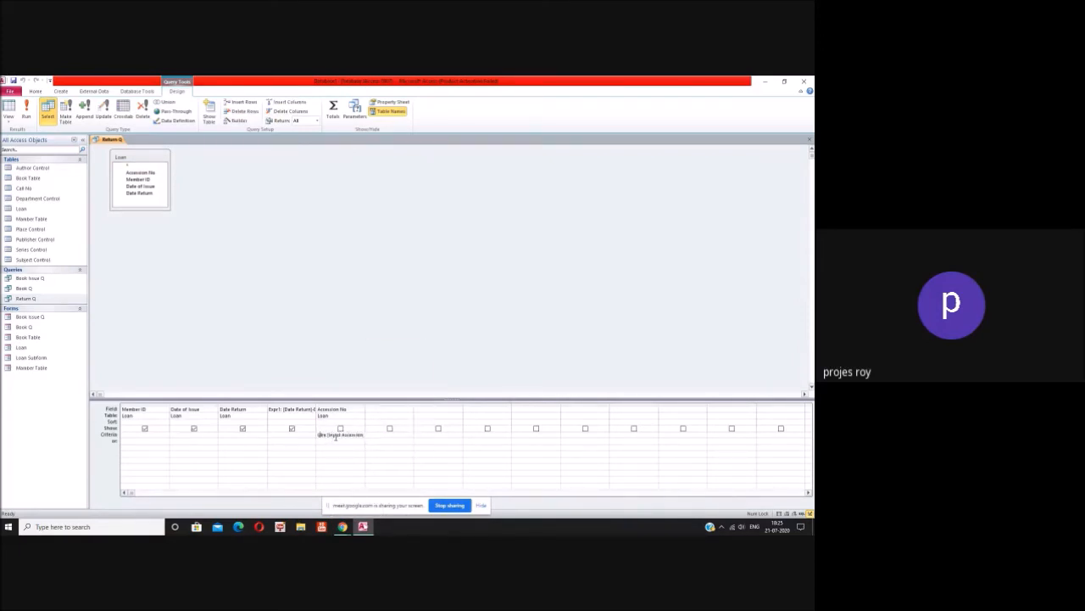
{"action": "left_click", "coordinate": [233, 435]}
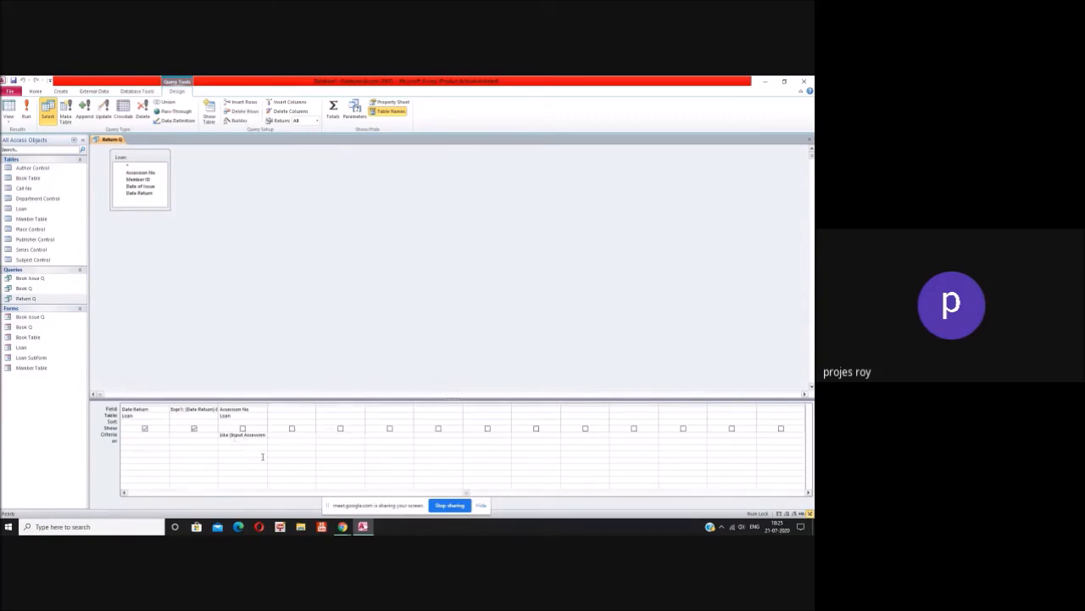
Step: Replace the declared query parameter with the copied [Input Accession No], and save and close Return Q
{"action": "right_click", "coordinate": [327, 343]}
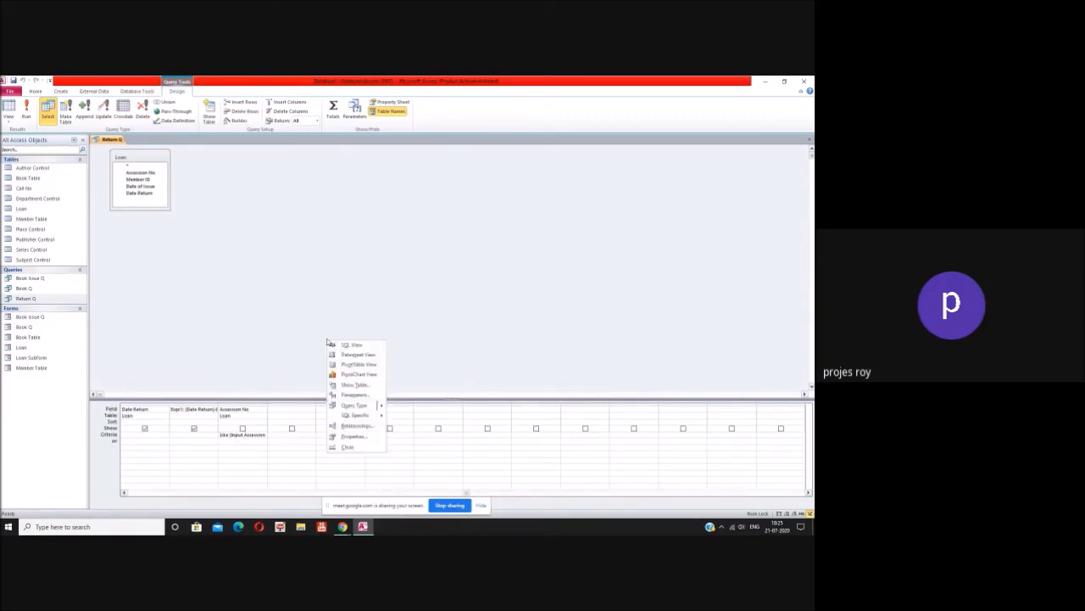
{"action": "left_click", "coordinate": [354, 394]}
{"action": "left_click", "coordinate": [317, 192]}
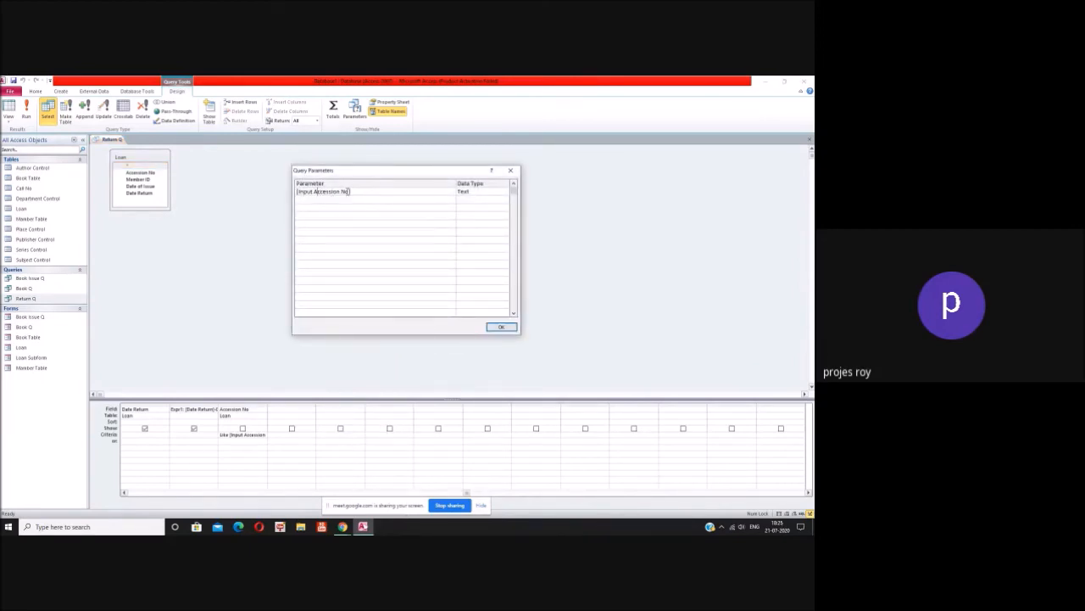
{"action": "left_click_drag", "start_coordinate": [351, 191], "coordinate": [299, 193]}
{"action": "key", "text": "ctrl+v"}
{"action": "key", "text": "BackSpace"}
{"action": "left_click", "coordinate": [502, 327]}
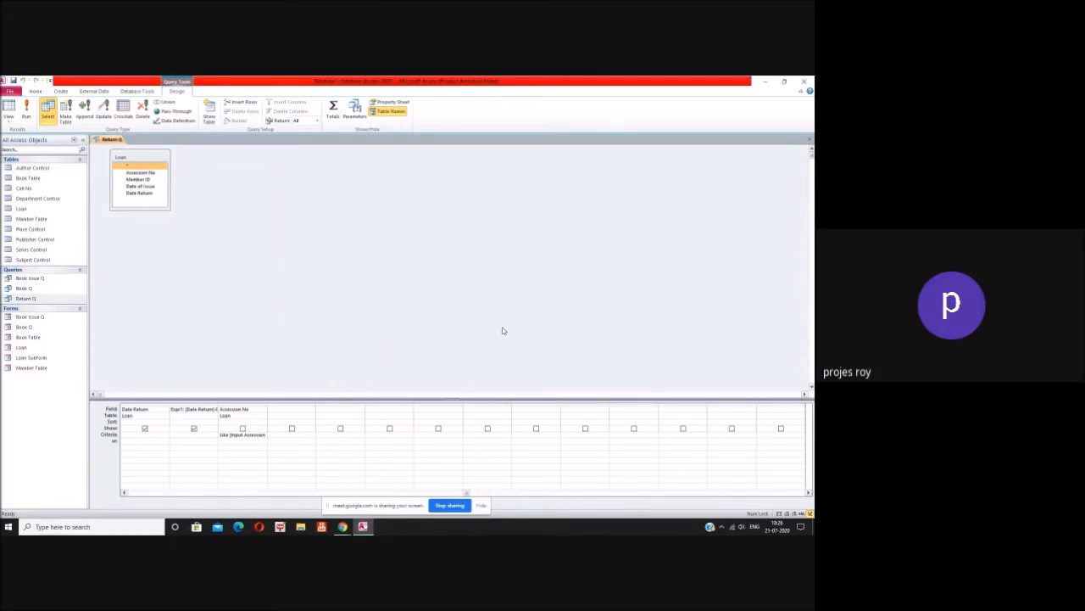
{"action": "left_click", "coordinate": [810, 140]}
{"action": "left_click", "coordinate": [376, 324]}
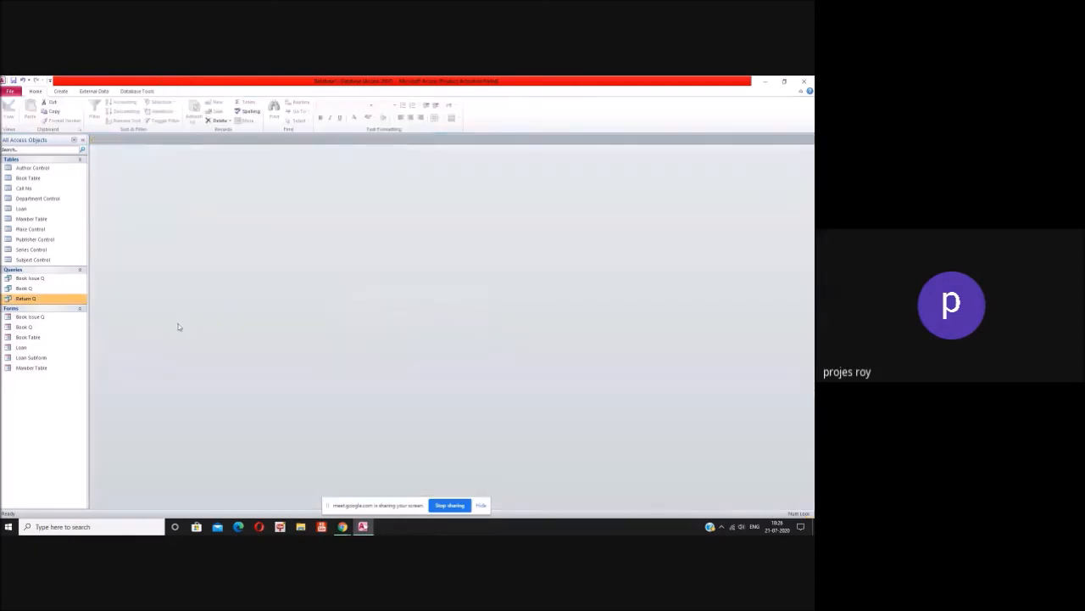
Step: Run Return Q for two different accession numbers, the second being 1, closing the results each time
{"action": "double_click", "coordinate": [33, 300]}
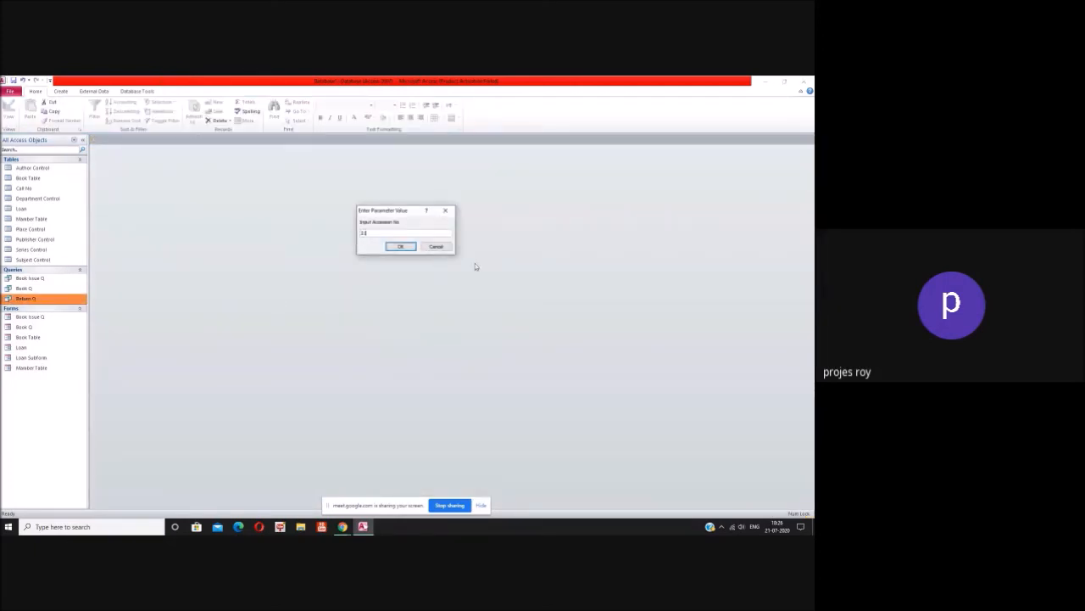
{"action": "left_click", "coordinate": [400, 246]}
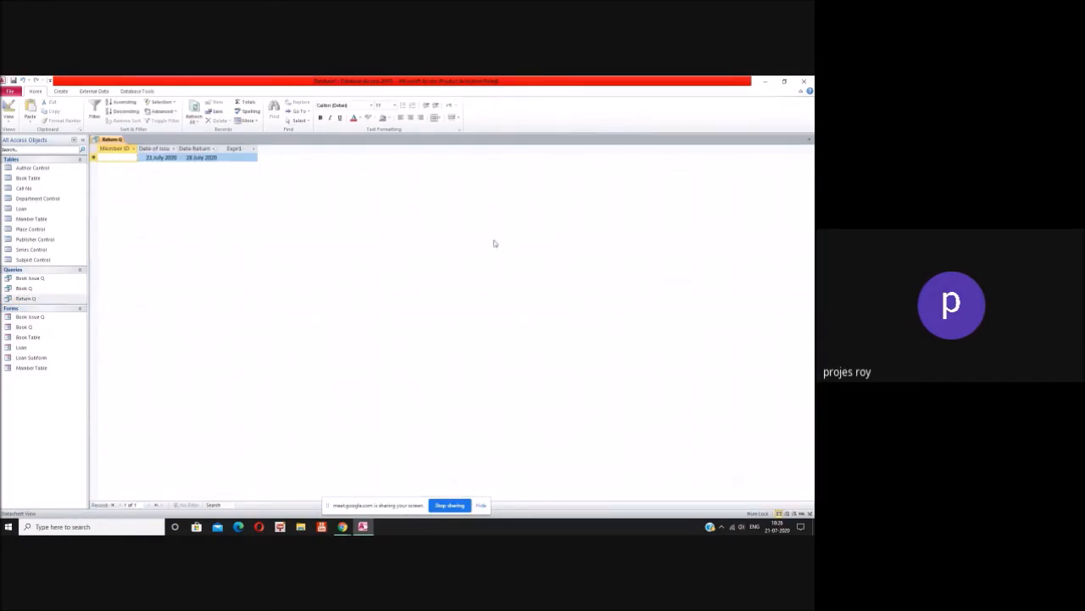
{"action": "left_click", "coordinate": [809, 139]}
{"action": "double_click", "coordinate": [46, 300]}
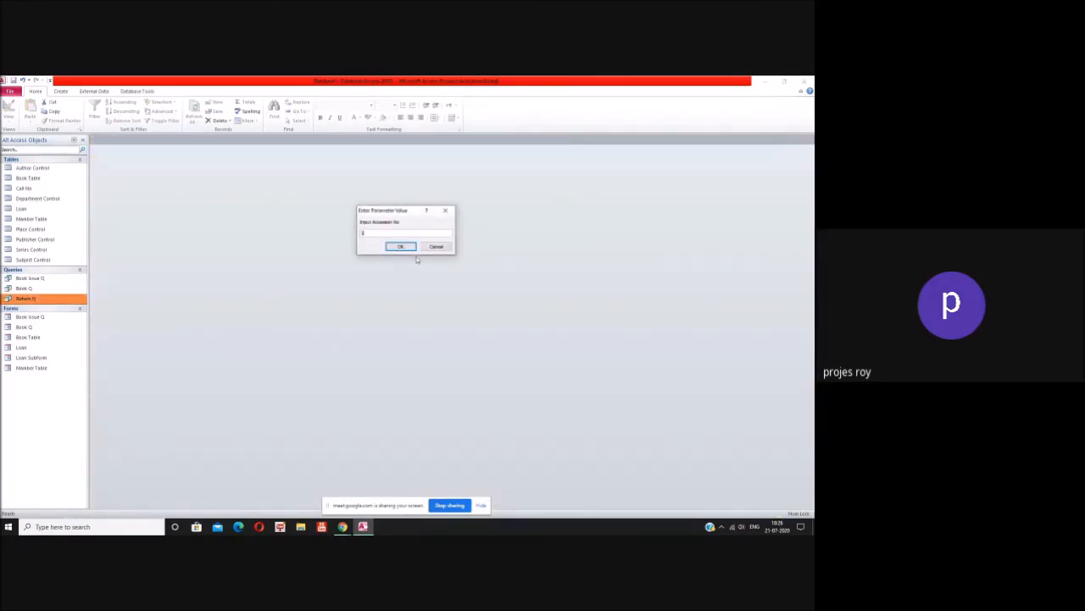
{"action": "type", "text": "1"}
{"action": "left_click", "coordinate": [400, 246]}
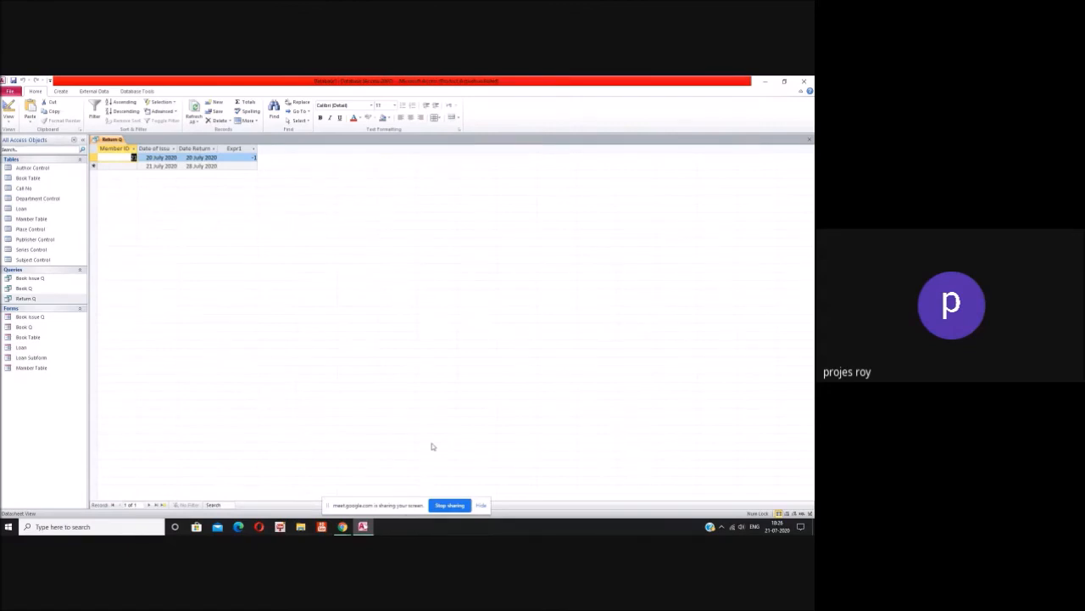
{"action": "left_click", "coordinate": [810, 140]}
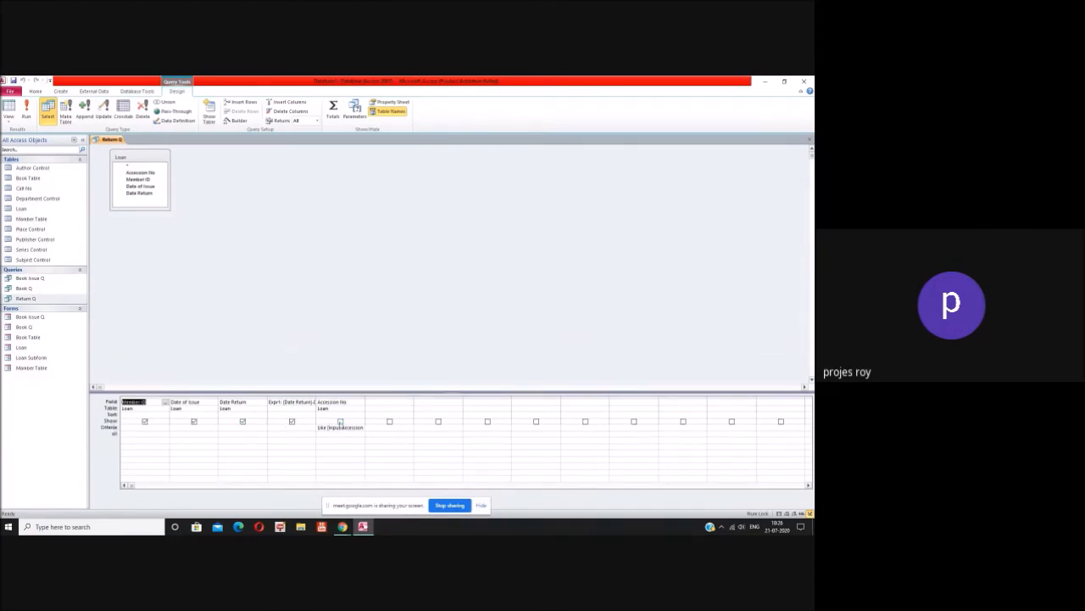
Step: Show the Accession No field in Return Q's results, and save and close the query
{"action": "left_click", "coordinate": [340, 422]}
{"action": "left_click", "coordinate": [810, 140]}
{"action": "left_click", "coordinate": [376, 322]}
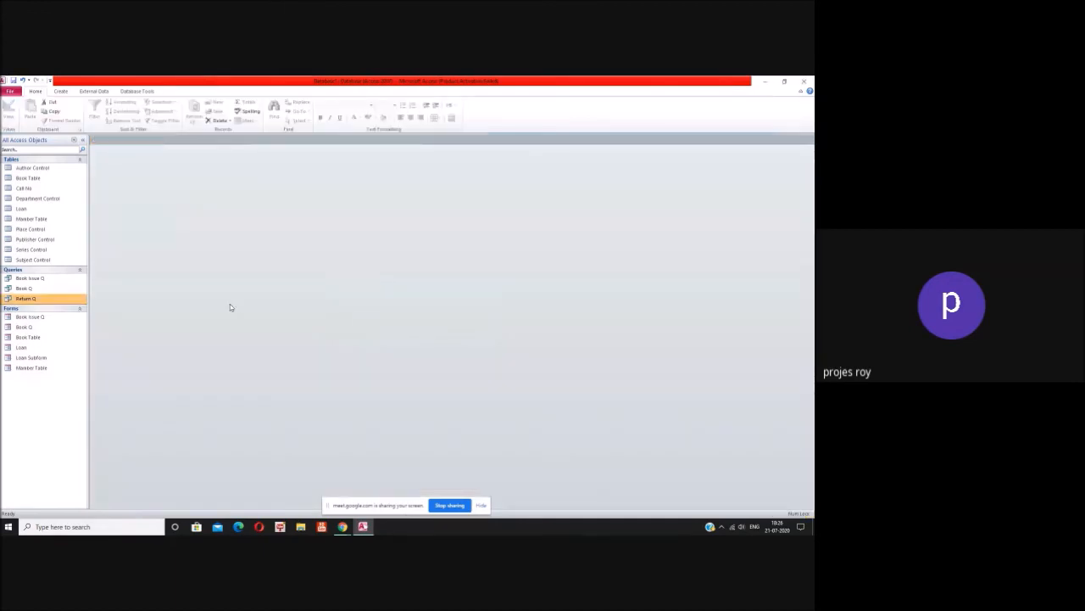
Step: Run Return Q without a value and again for accession number 1, closing the results each time
{"action": "double_click", "coordinate": [54, 300]}
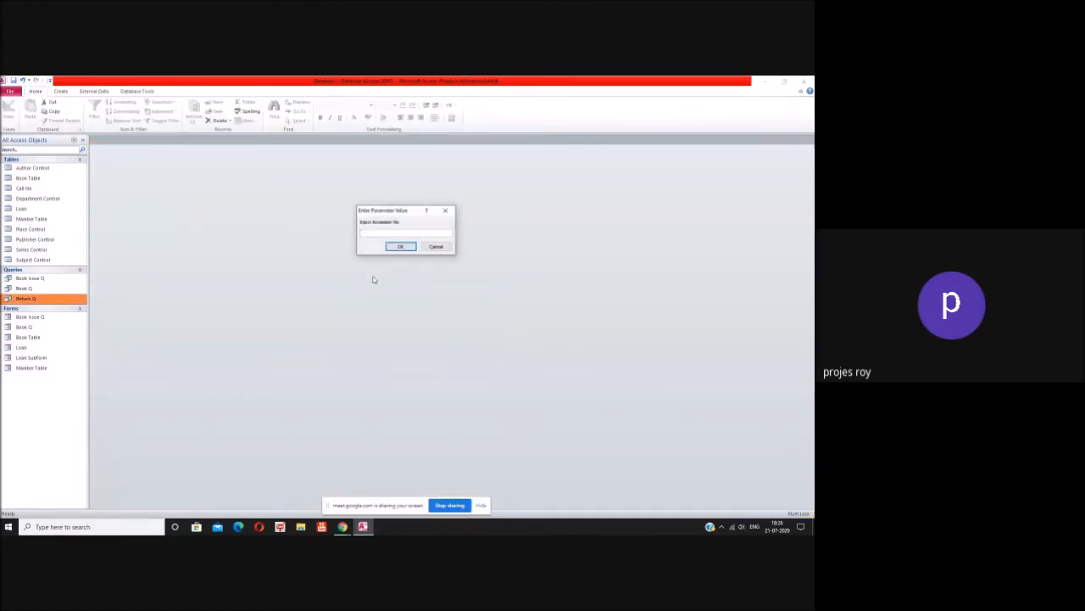
{"action": "left_click", "coordinate": [400, 246]}
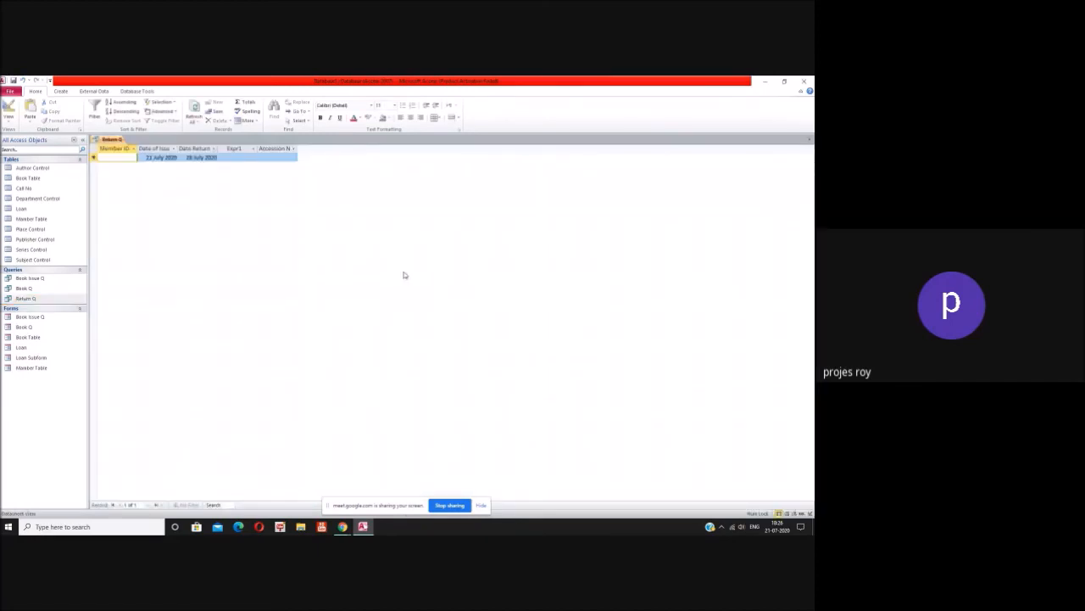
{"action": "left_click", "coordinate": [810, 140]}
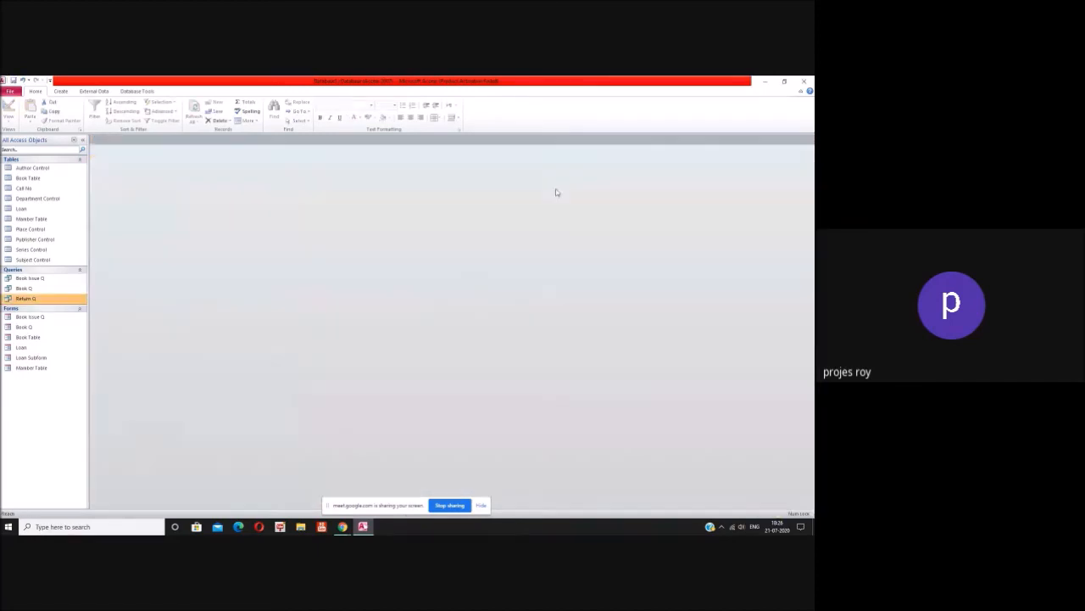
{"action": "double_click", "coordinate": [57, 300]}
{"action": "type", "text": "1"}
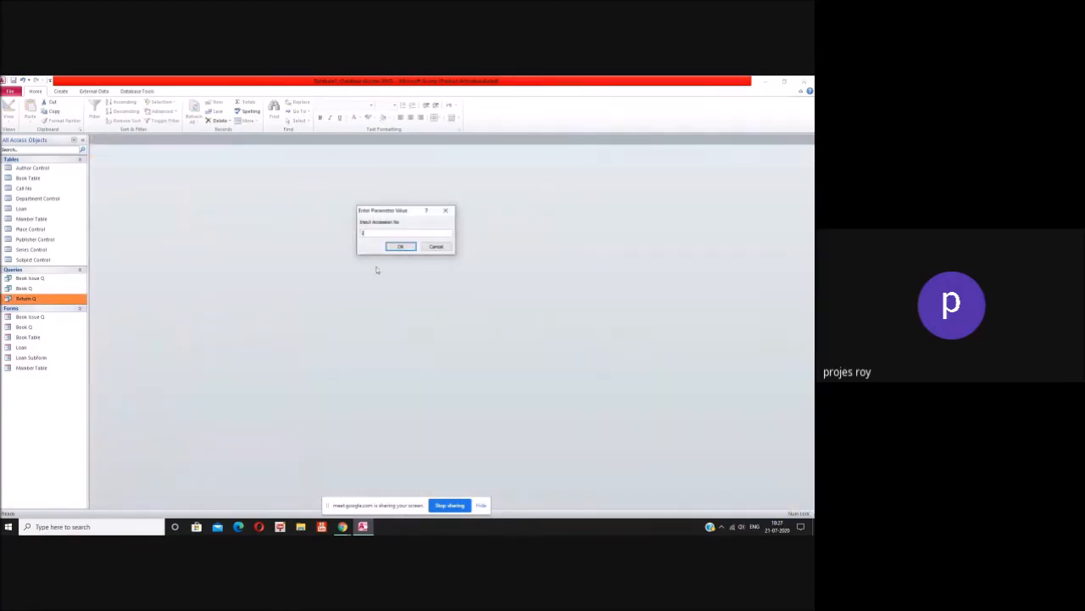
{"action": "left_click", "coordinate": [402, 246]}
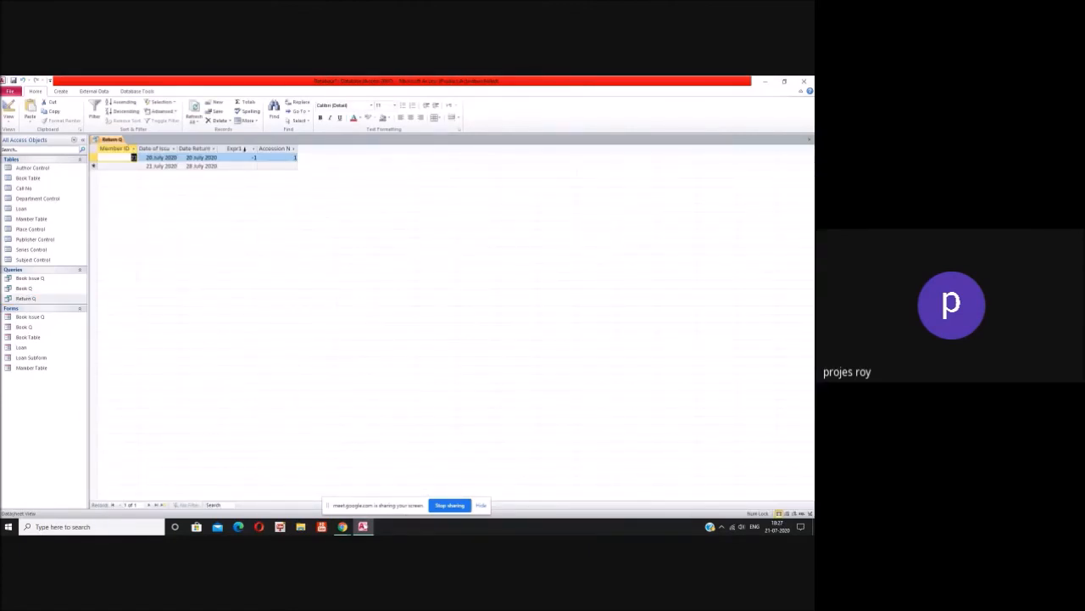
{"action": "left_click", "coordinate": [809, 139]}
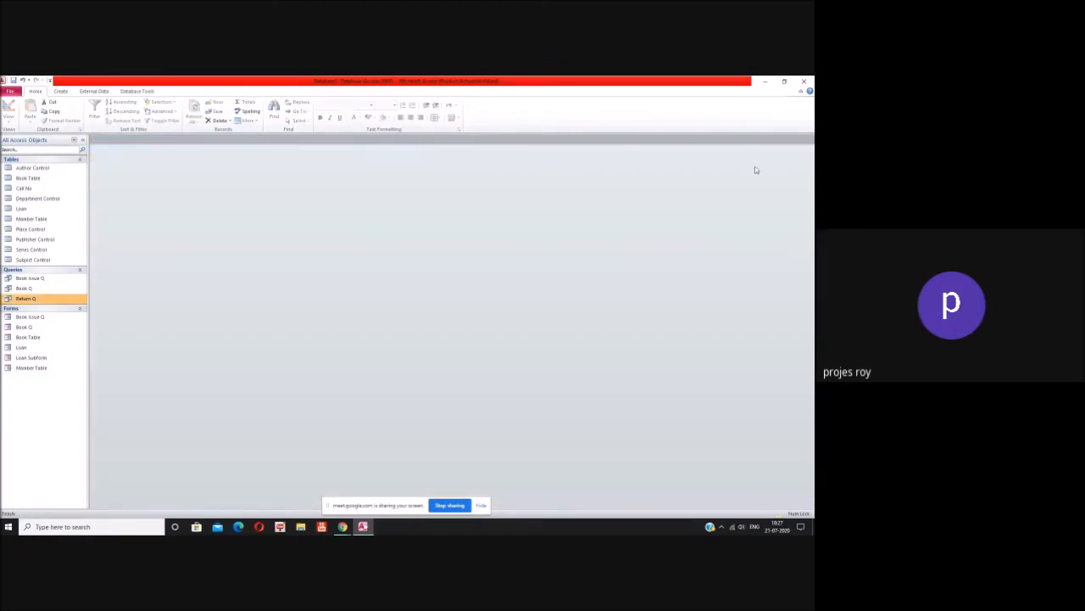
Step: Open Return Q in Design View and cut the Accession No column from the design grid
{"action": "right_click", "coordinate": [38, 300]}
{"action": "left_click", "coordinate": [64, 315]}
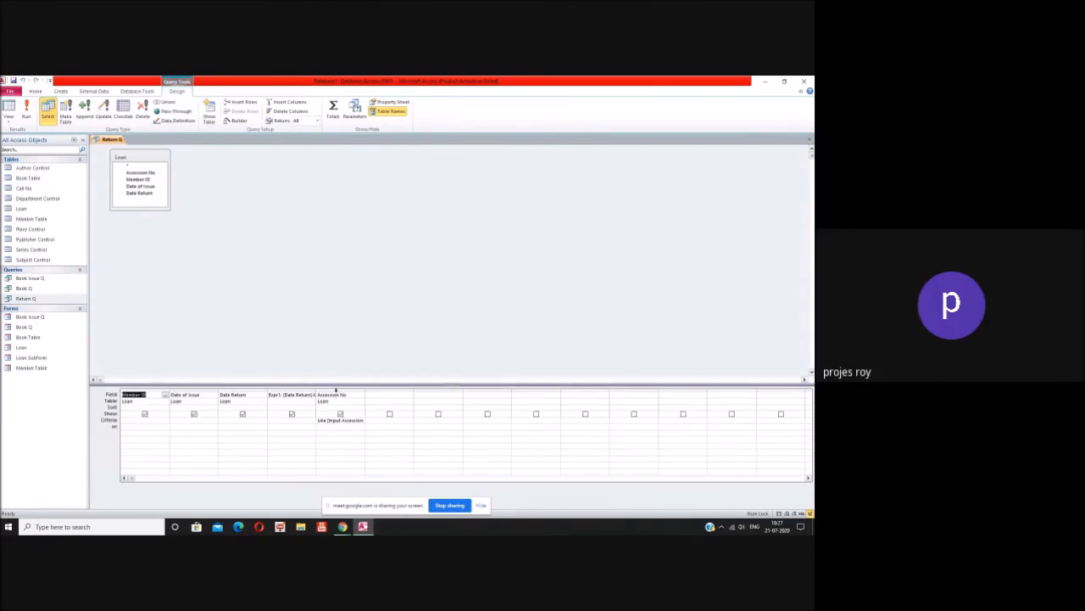
{"action": "left_click_drag", "start_coordinate": [340, 389], "coordinate": [163, 381]}
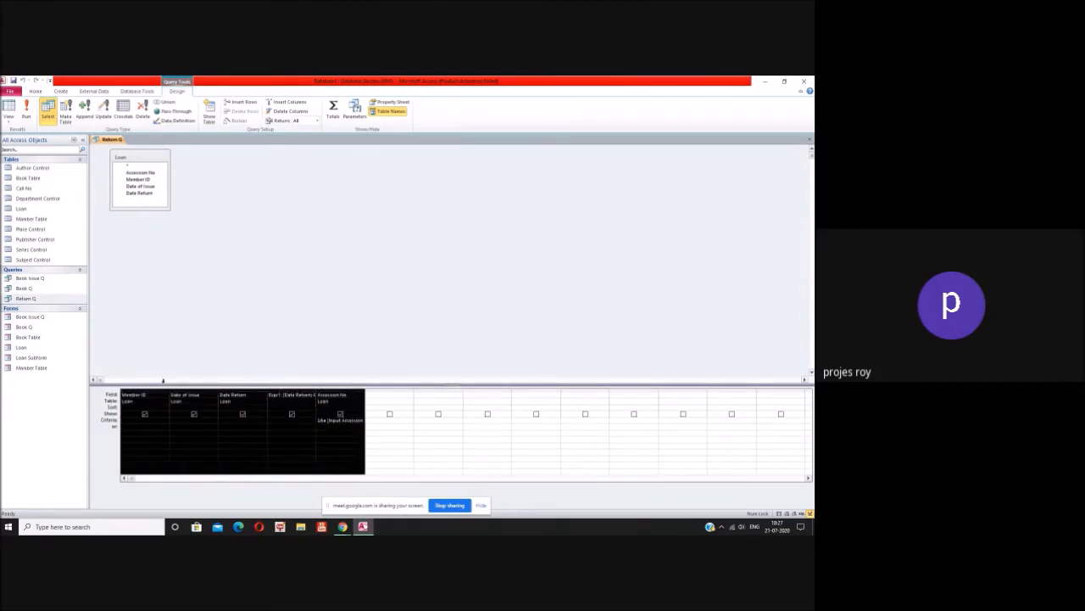
{"action": "left_click", "coordinate": [336, 393]}
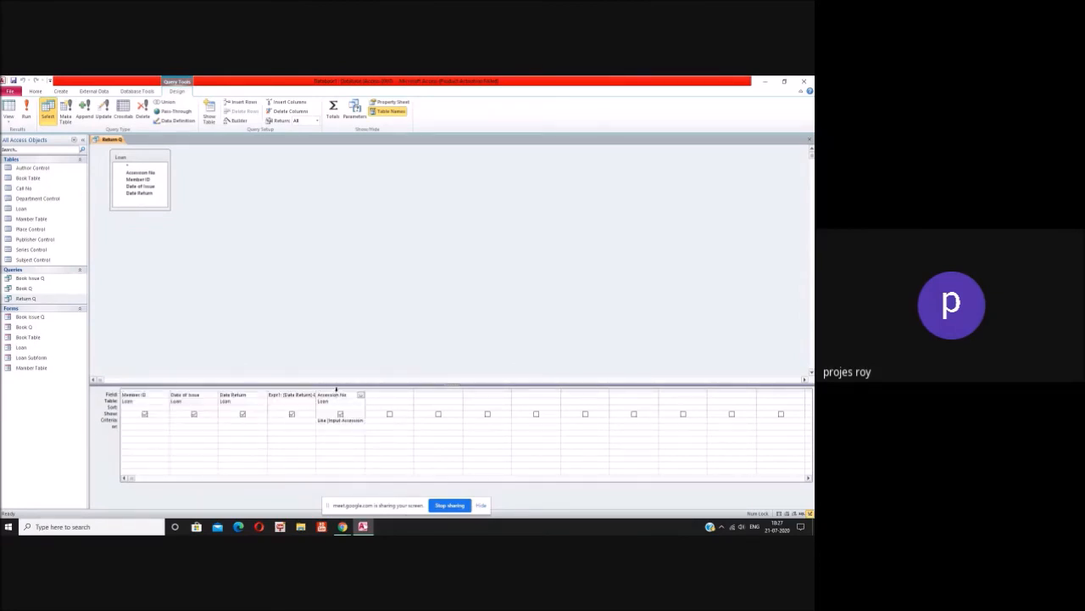
{"action": "left_click", "coordinate": [337, 388]}
{"action": "right_click", "coordinate": [337, 389]}
{"action": "left_click", "coordinate": [361, 414]}
{"action": "left_click", "coordinate": [134, 390]}
{"action": "right_click", "coordinate": [136, 390]}
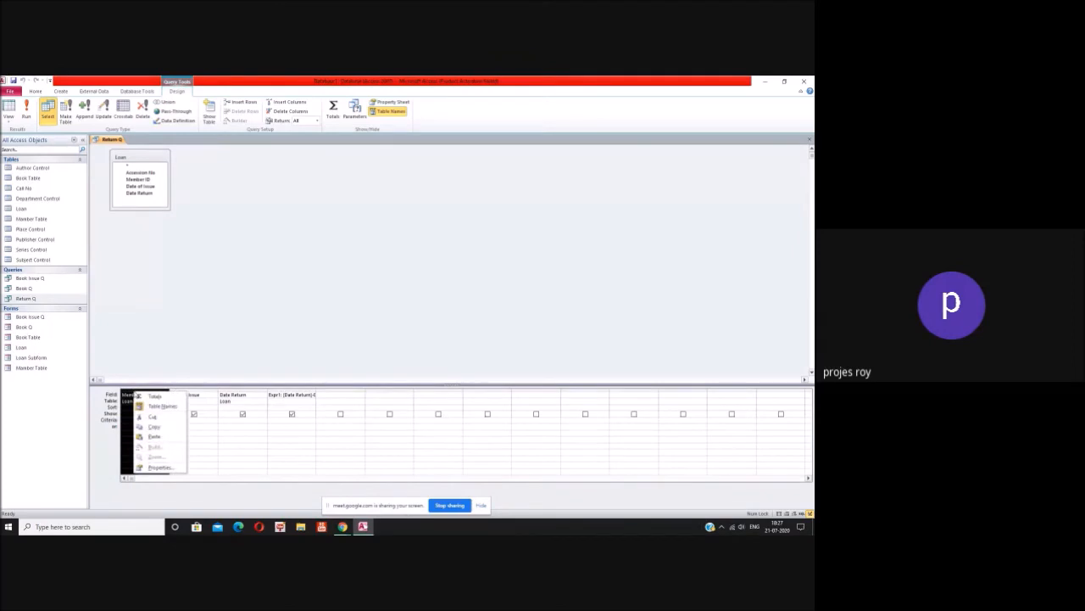
{"action": "left_click", "coordinate": [186, 422]}
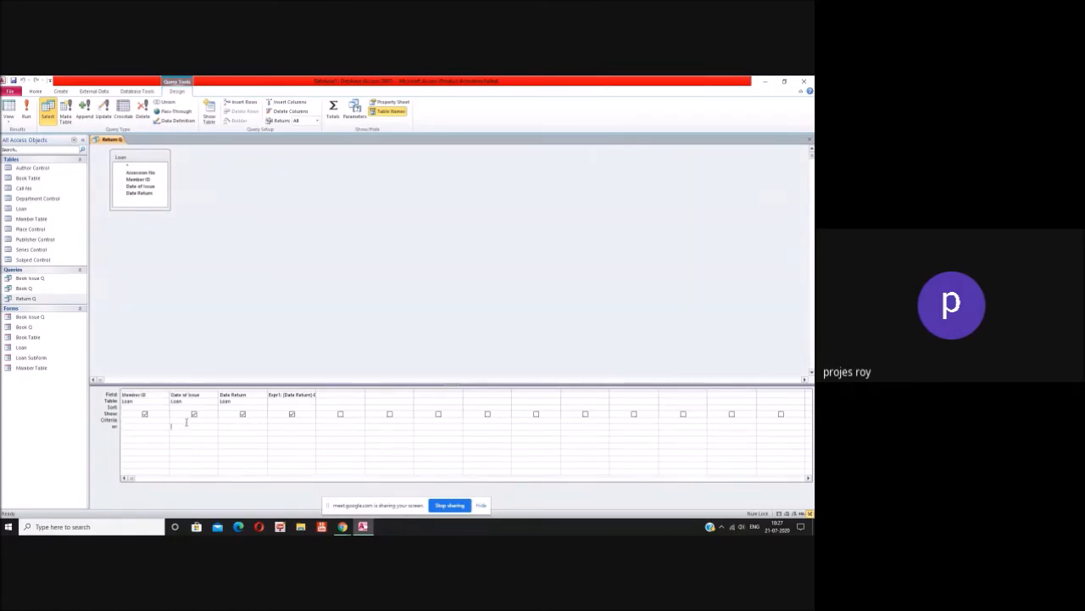
{"action": "left_click", "coordinate": [144, 392]}
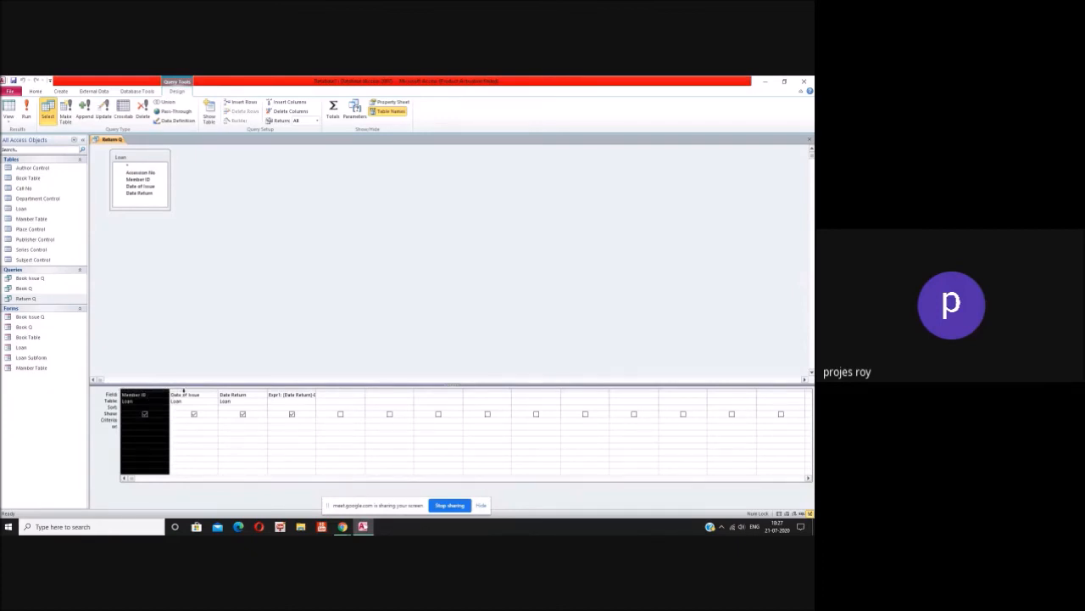
{"action": "left_click", "coordinate": [183, 390]}
{"action": "right_click", "coordinate": [183, 390]}
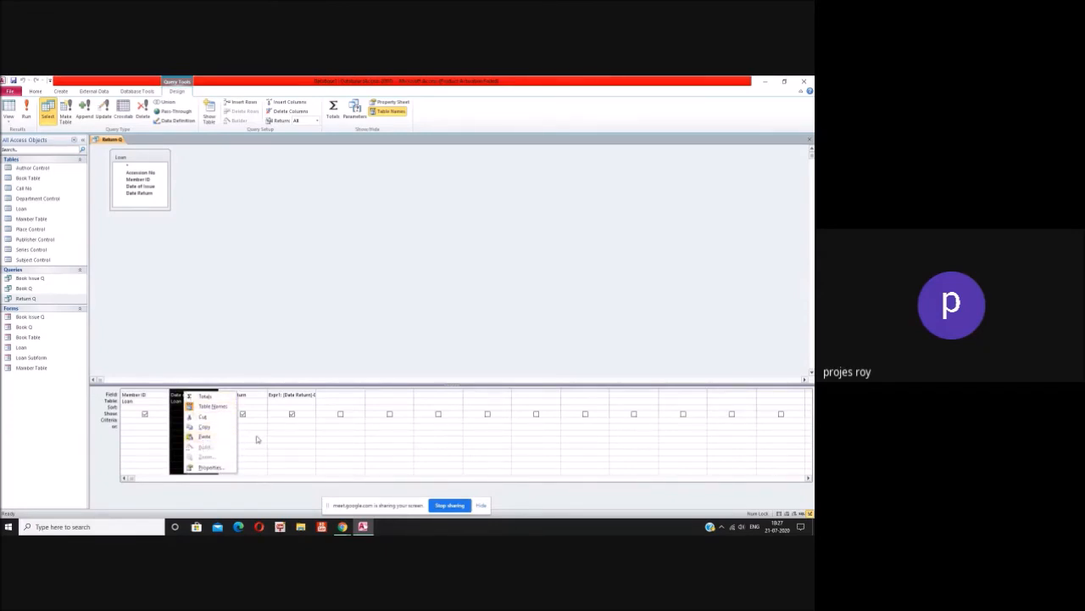
{"action": "left_click", "coordinate": [204, 437]}
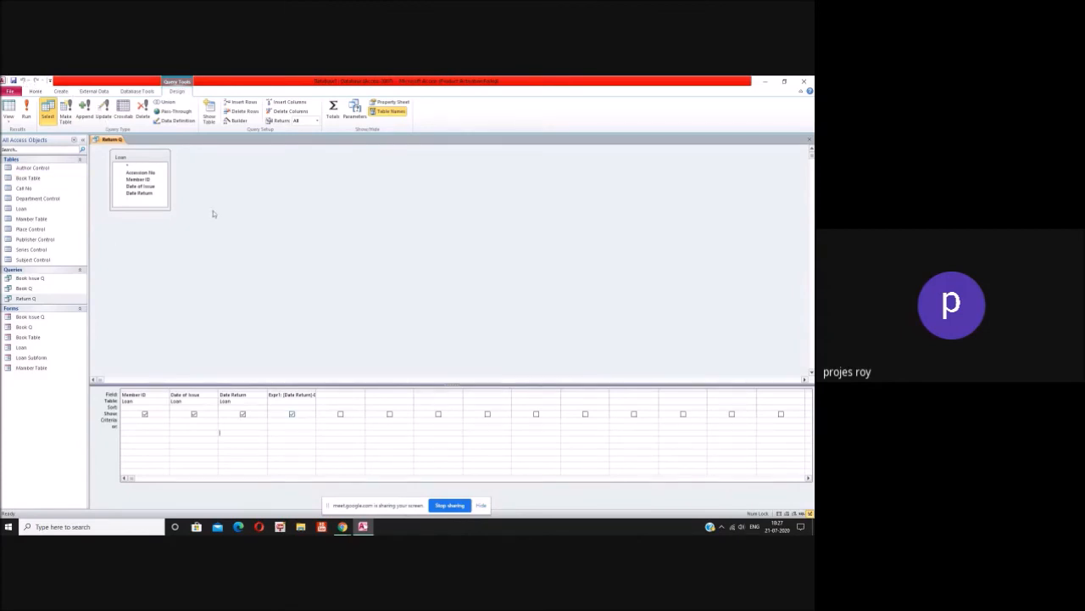
Step: Paste the cut Accession No column into the empty column after the Expr1 expression
{"action": "left_click", "coordinate": [344, 389]}
{"action": "right_click", "coordinate": [345, 390]}
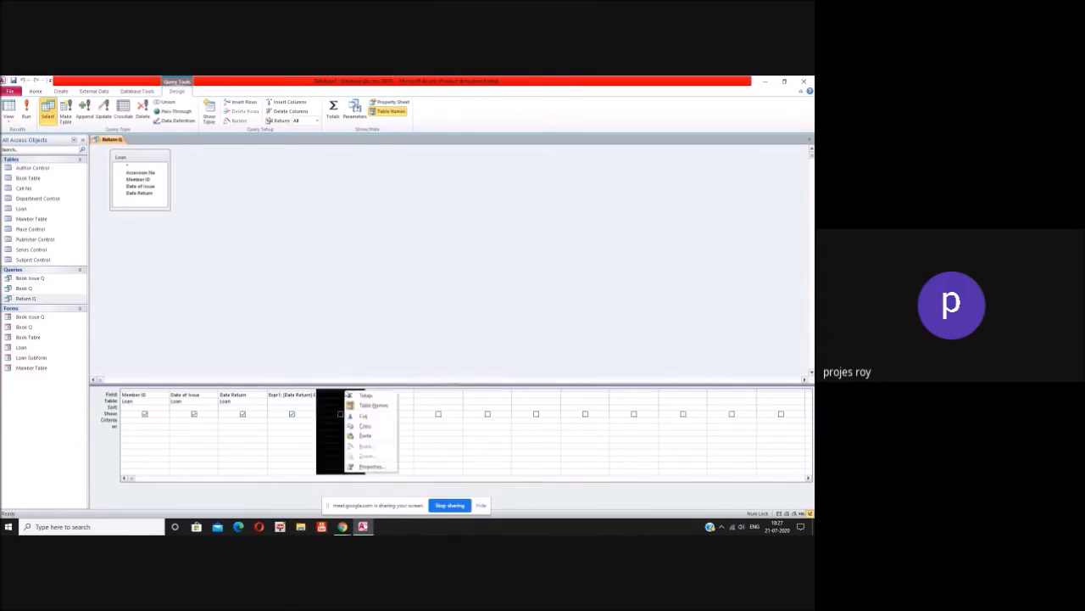
{"action": "left_click", "coordinate": [366, 434]}
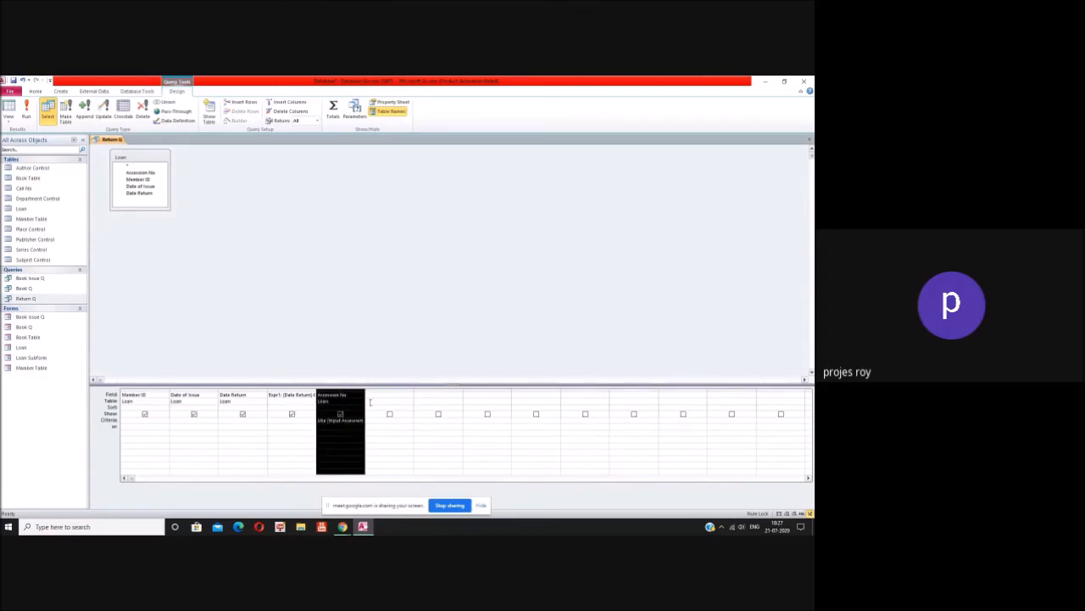
{"action": "left_click", "coordinate": [384, 399]}
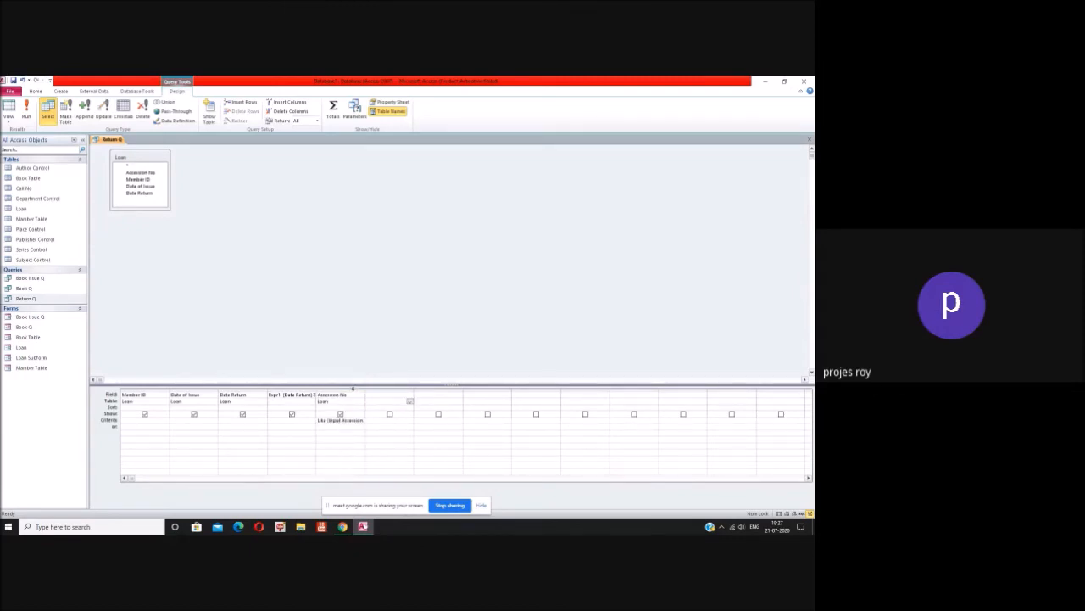
{"action": "left_click_drag", "start_coordinate": [141, 390], "coordinate": [230, 392]}
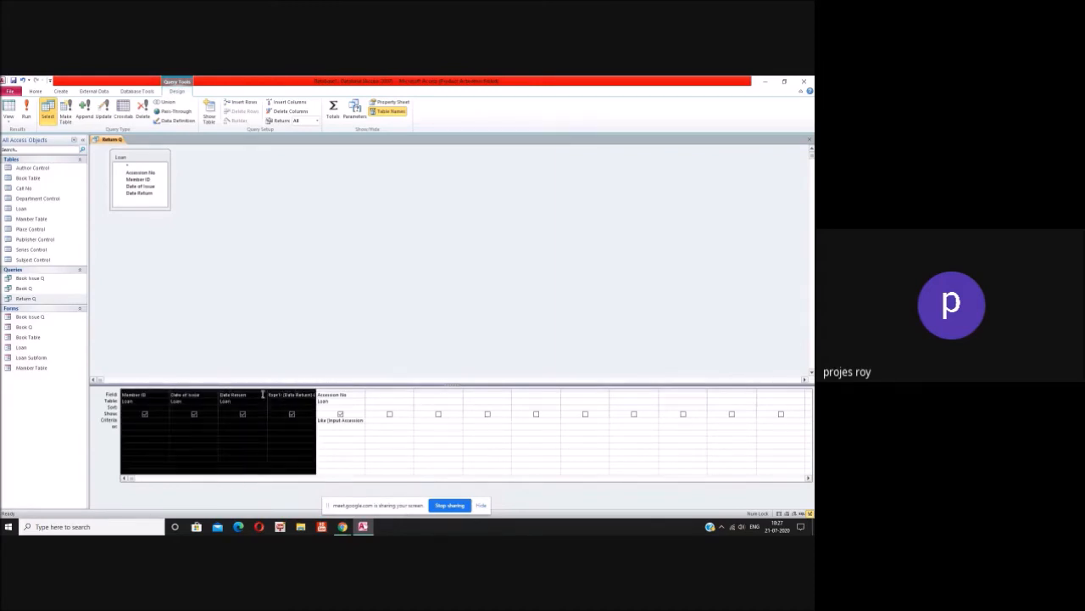
{"action": "right_click", "coordinate": [261, 395]}
{"action": "left_click", "coordinate": [224, 404]}
{"action": "left_click_drag", "start_coordinate": [138, 393], "coordinate": [161, 393]}
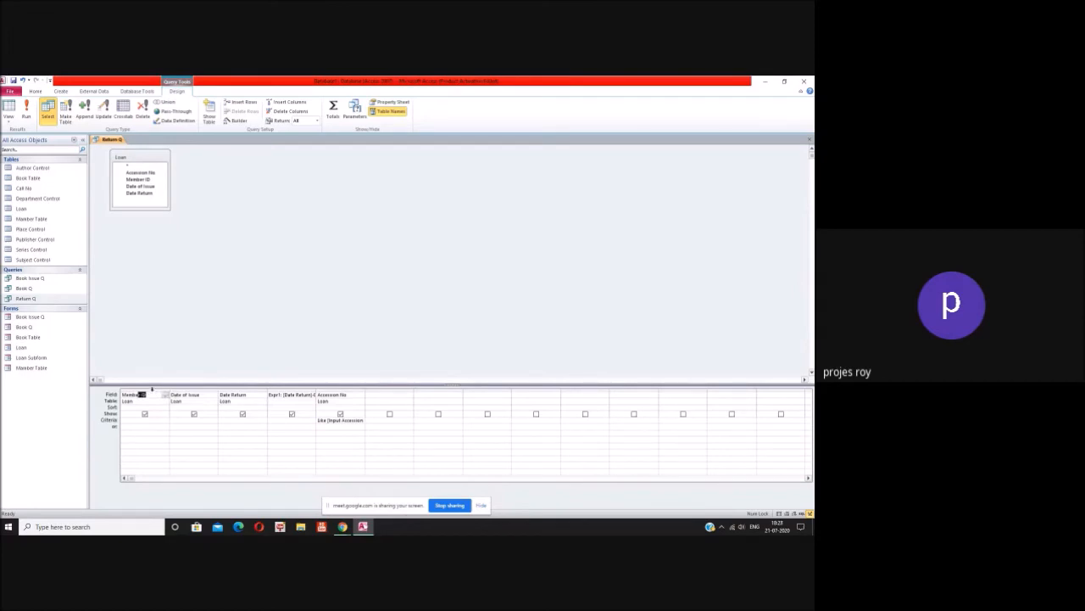
Step: Move the Member ID column in Return Q's design grid to the empty column right after Accession No
{"action": "left_click", "coordinate": [153, 390]}
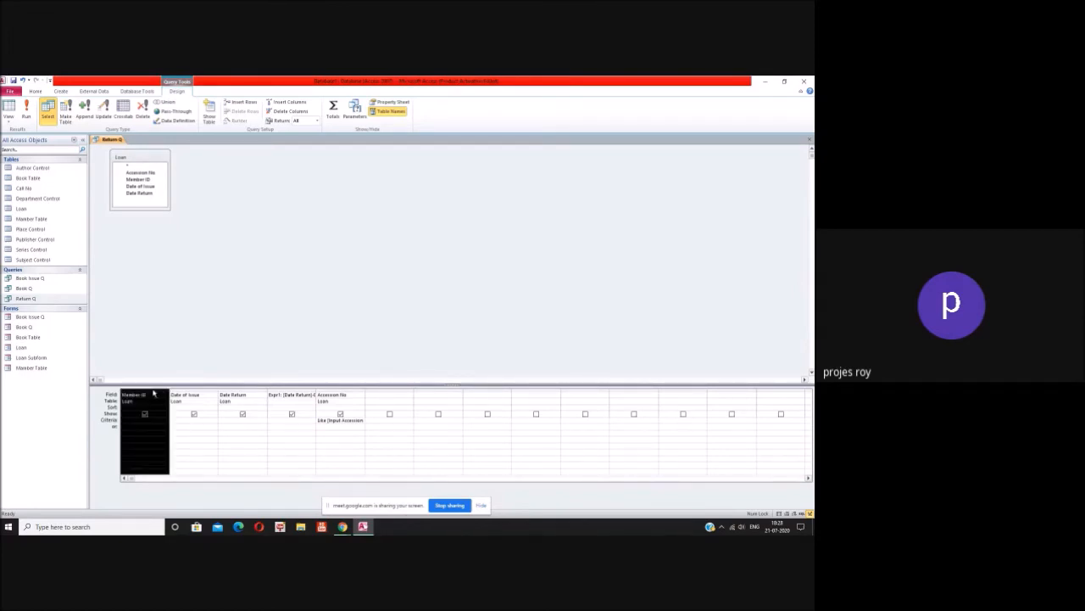
{"action": "right_click", "coordinate": [154, 393]}
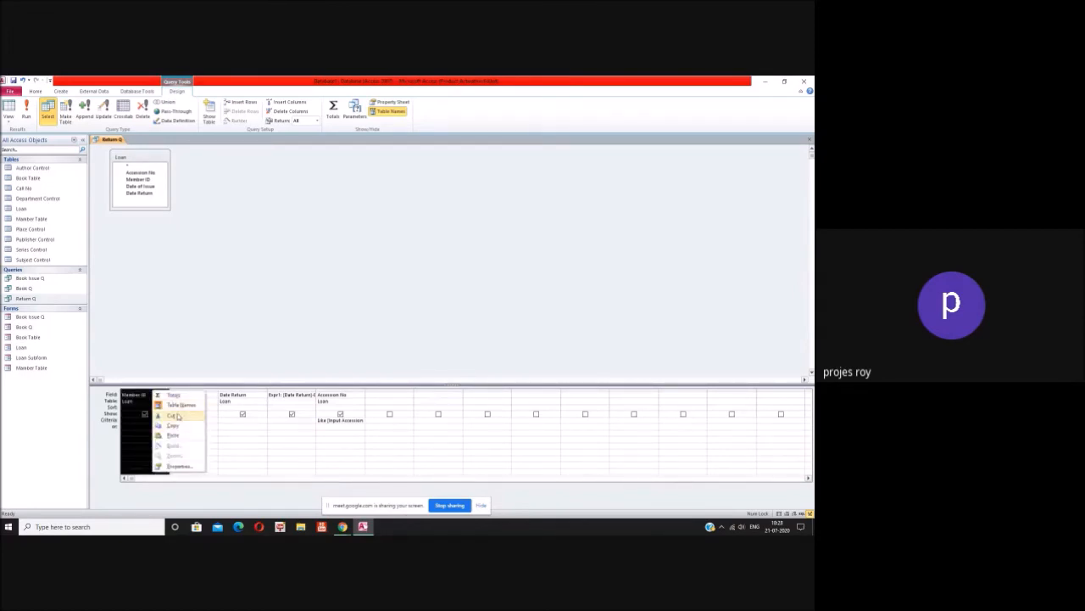
{"action": "left_click", "coordinate": [177, 415]}
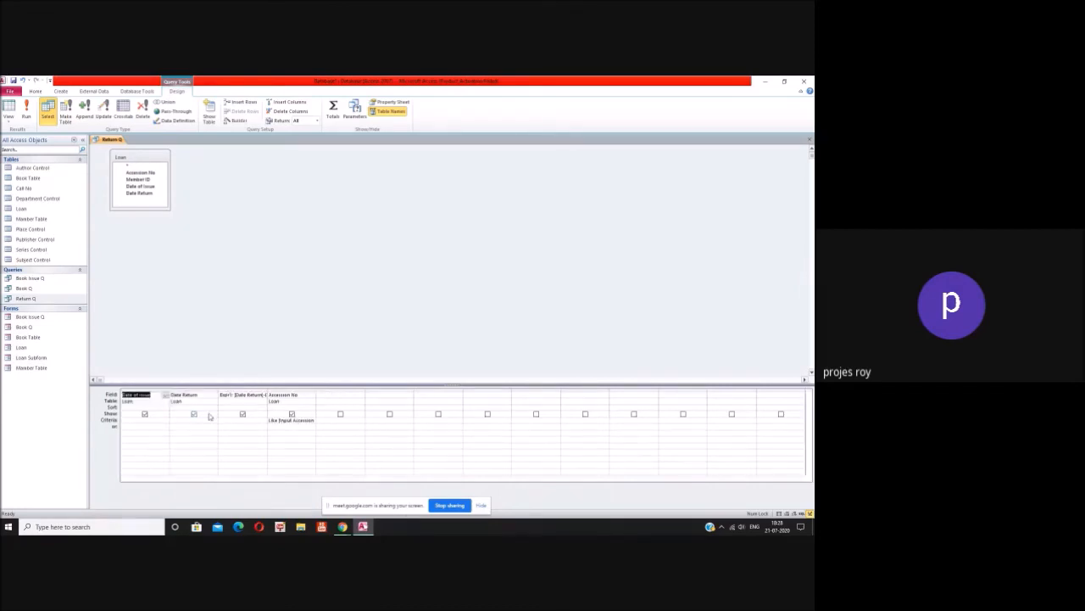
{"action": "left_click", "coordinate": [340, 388]}
{"action": "right_click", "coordinate": [344, 392]}
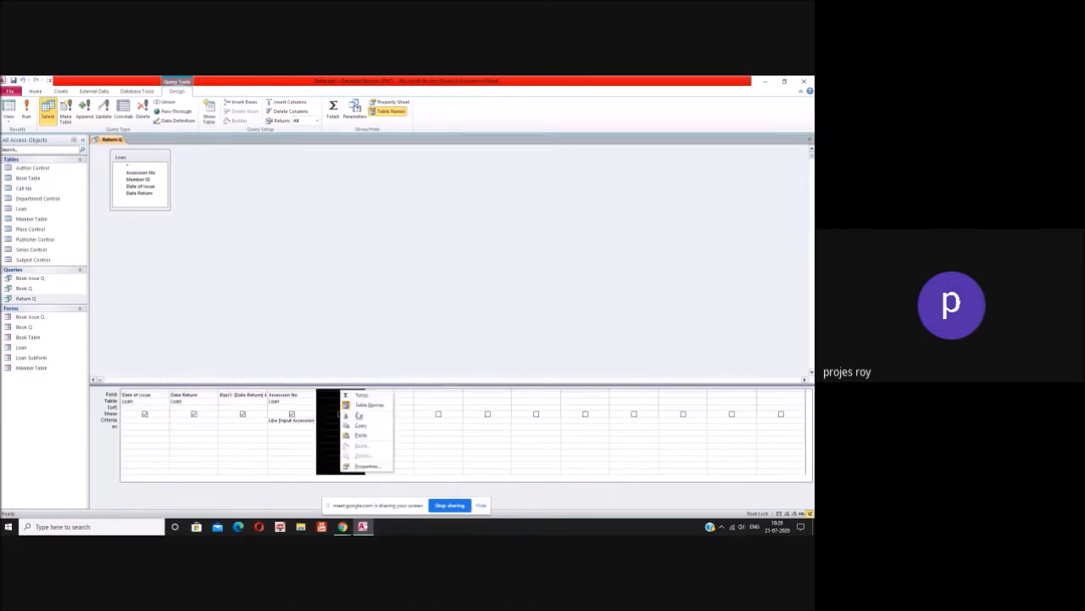
{"action": "left_click", "coordinate": [361, 434]}
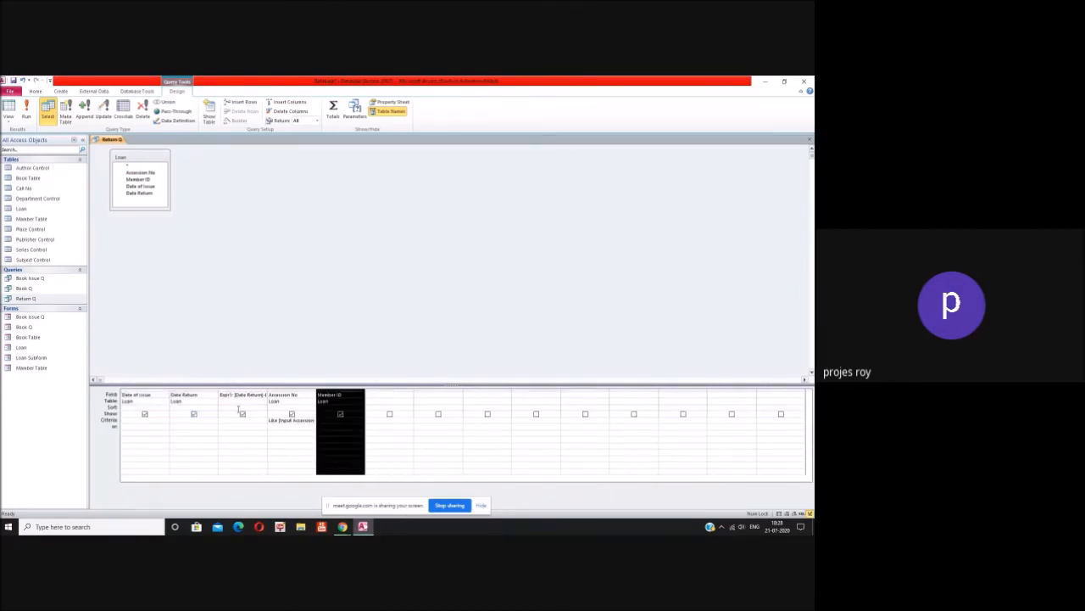
Step: Move the Date of Issue column in the design grid to the empty column right after Member ID
{"action": "left_click", "coordinate": [139, 390]}
{"action": "right_click", "coordinate": [138, 391]}
{"action": "left_click", "coordinate": [165, 416]}
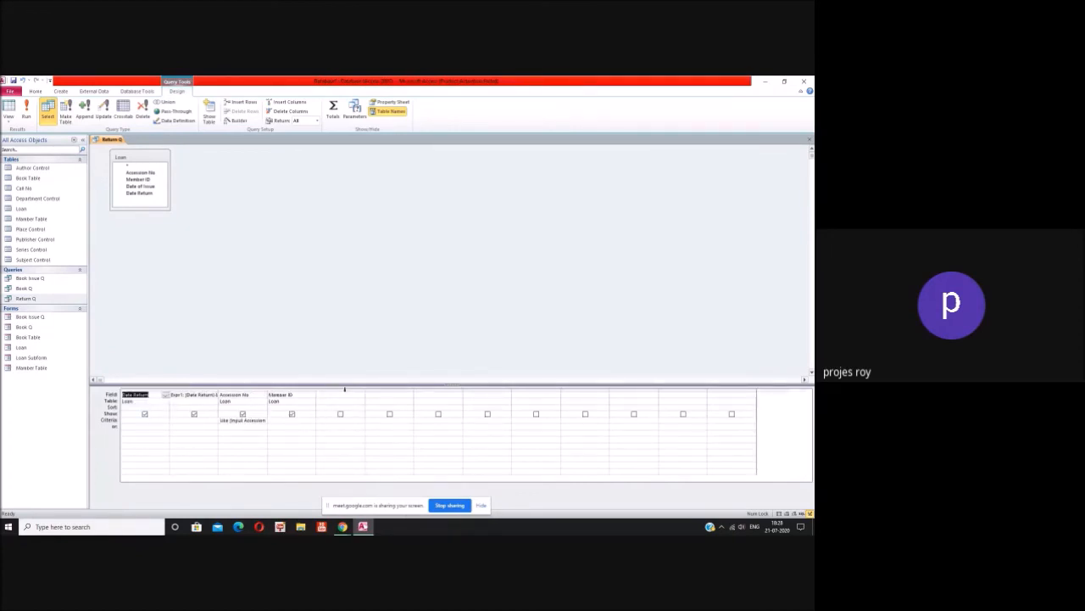
{"action": "left_click", "coordinate": [340, 390]}
{"action": "left_click", "coordinate": [343, 391]}
{"action": "right_click", "coordinate": [342, 391]}
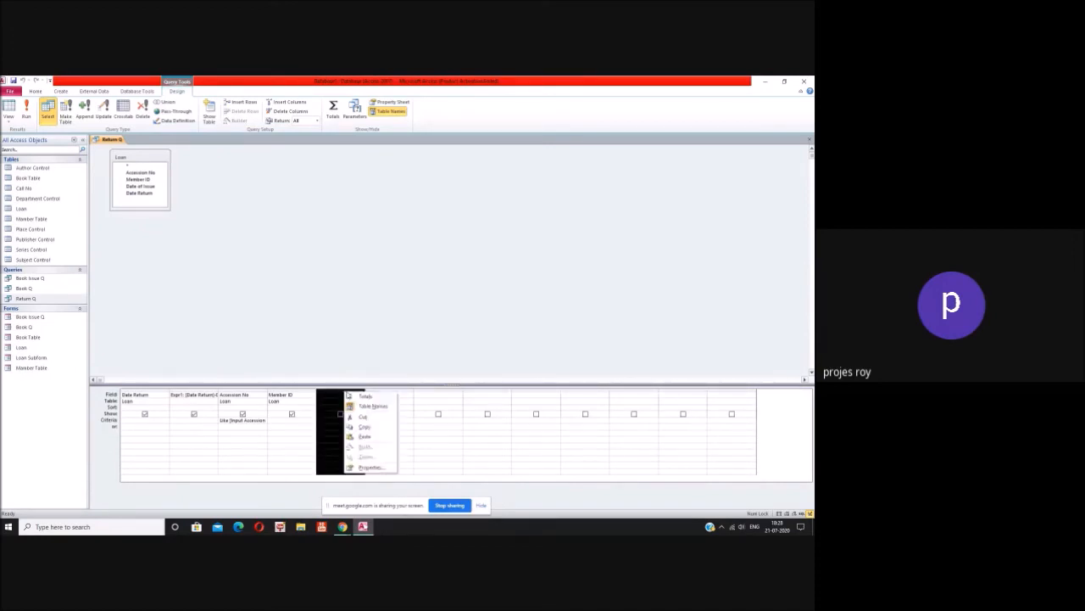
{"action": "left_click", "coordinate": [365, 437]}
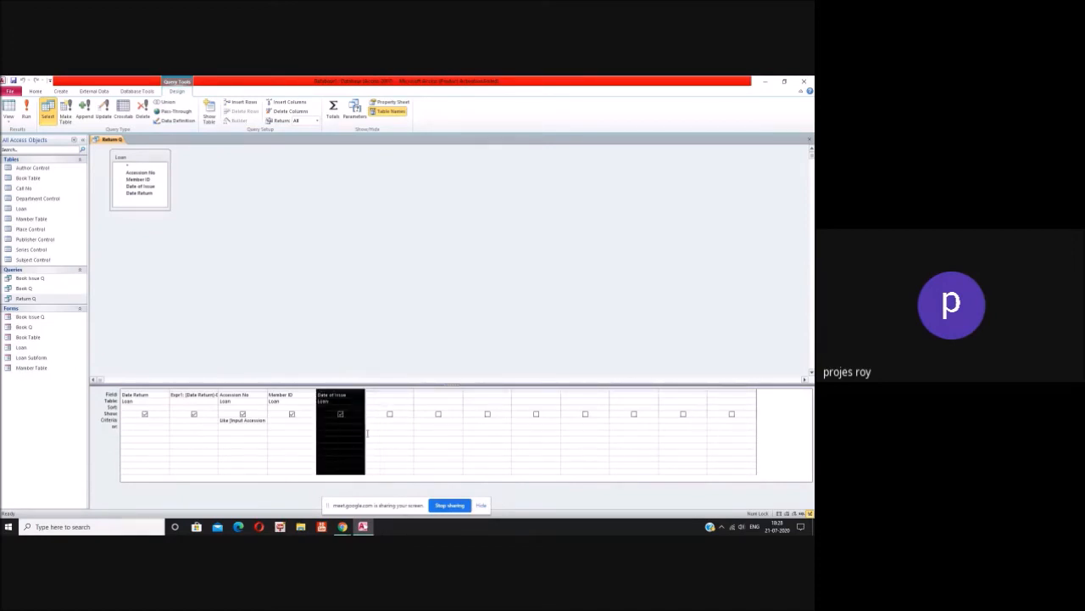
Step: Move the Date Return column in the design grid to the empty column right after Date of Issue
{"action": "left_click", "coordinate": [155, 390]}
{"action": "right_click", "coordinate": [157, 392]}
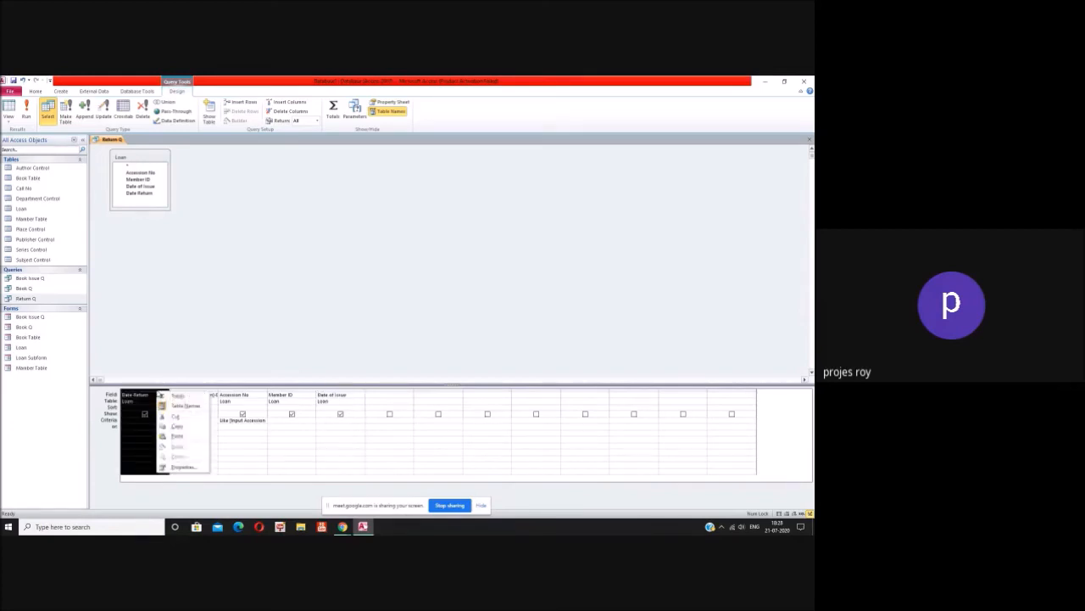
{"action": "left_click", "coordinate": [175, 415]}
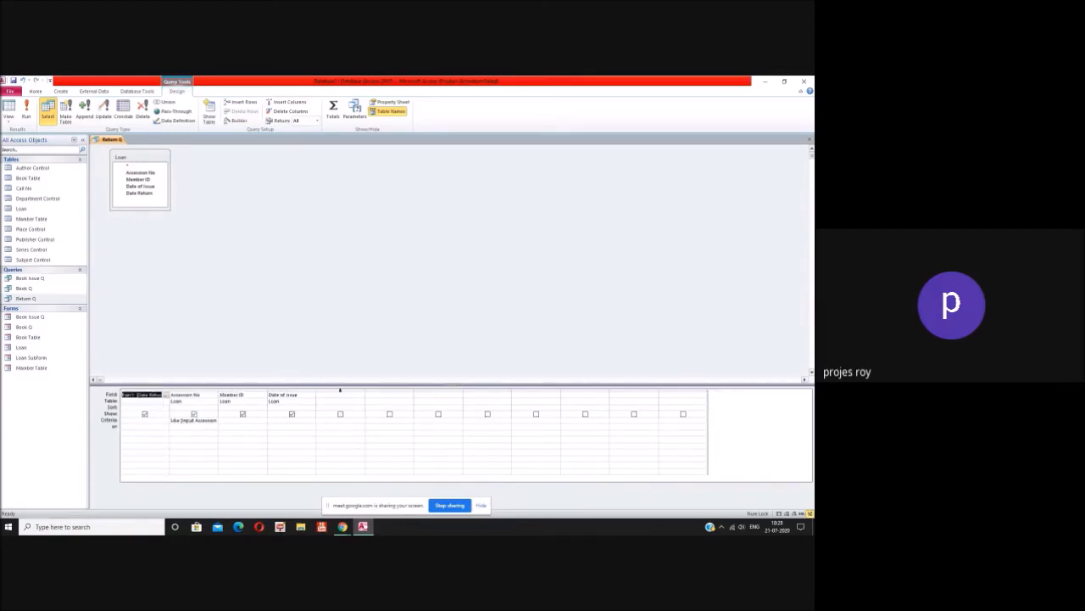
{"action": "left_click", "coordinate": [340, 390]}
{"action": "right_click", "coordinate": [341, 391]}
{"action": "left_click", "coordinate": [363, 436]}
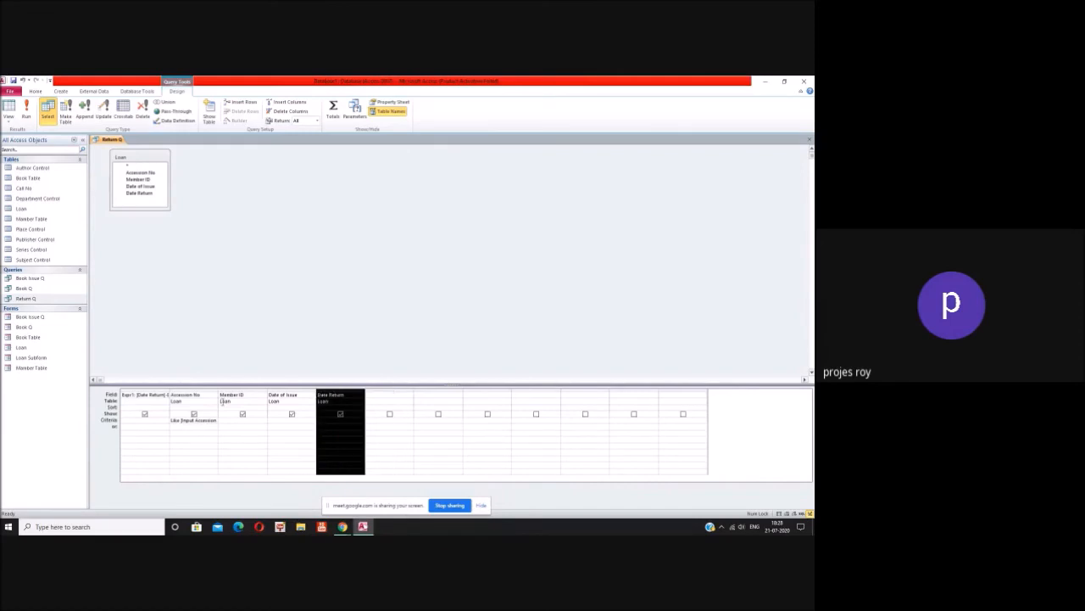
Step: Move the Expr1 column to the empty column right after Date Return, and save and close Return Q
{"action": "left_click", "coordinate": [158, 391]}
{"action": "right_click", "coordinate": [157, 391]}
{"action": "left_click", "coordinate": [178, 415]}
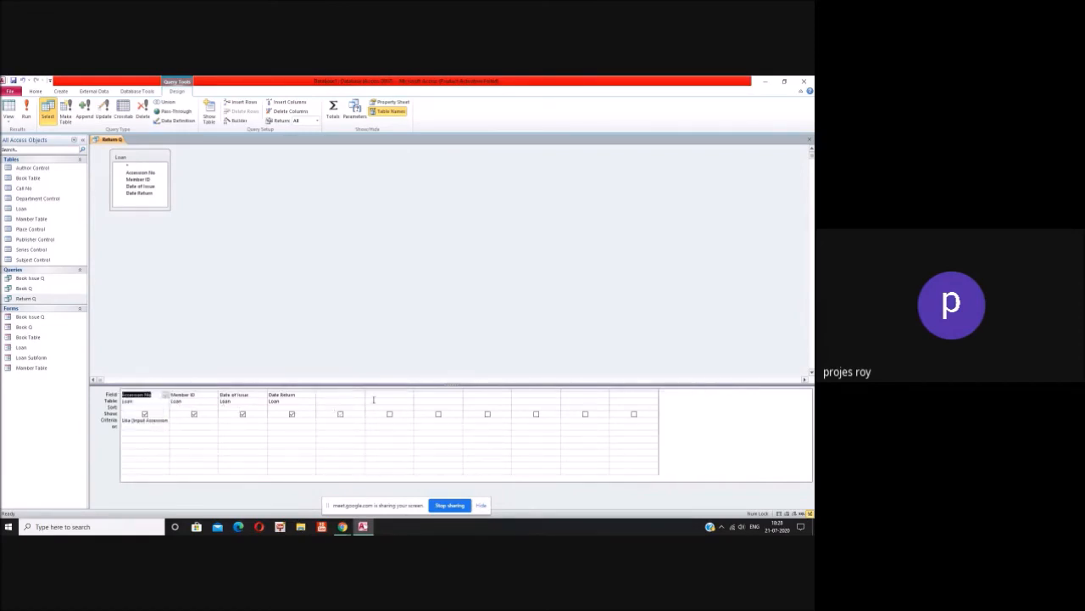
{"action": "left_click", "coordinate": [340, 390]}
{"action": "right_click", "coordinate": [346, 391]}
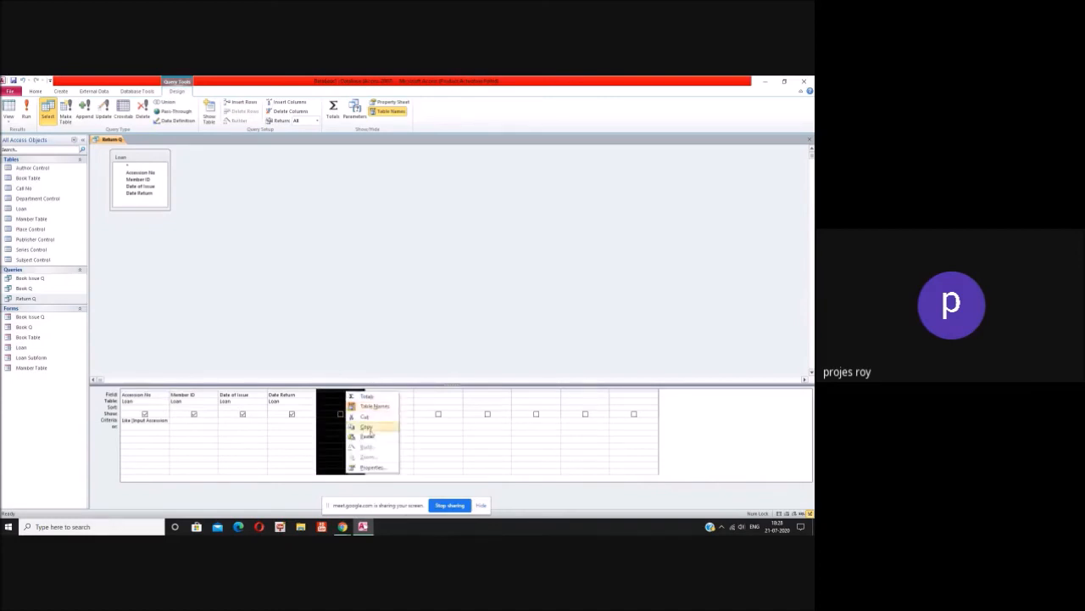
{"action": "left_click", "coordinate": [368, 435]}
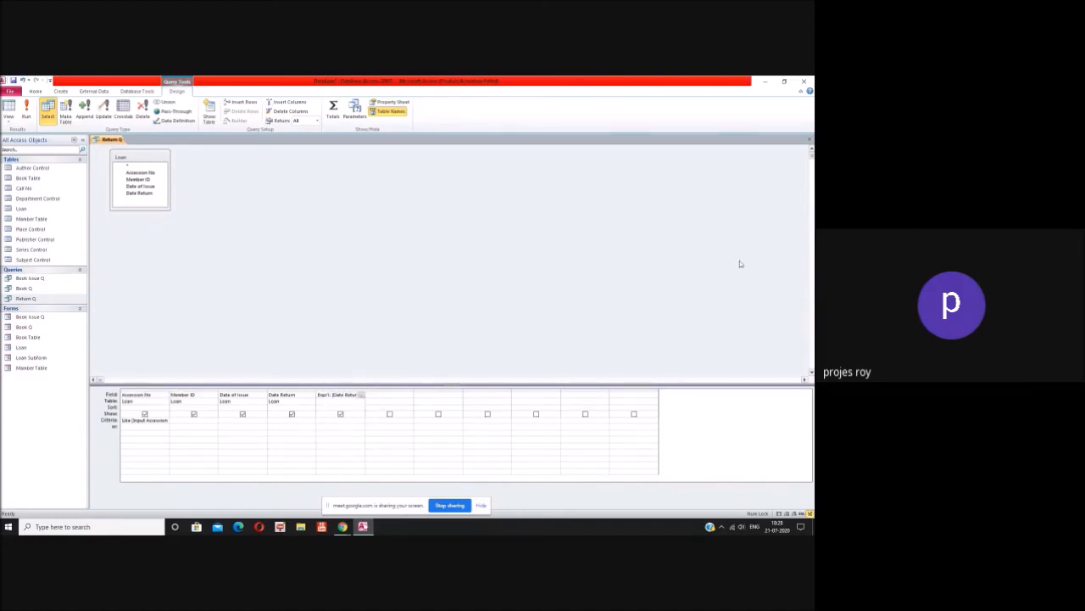
{"action": "left_click", "coordinate": [809, 139]}
{"action": "left_click", "coordinate": [374, 322]}
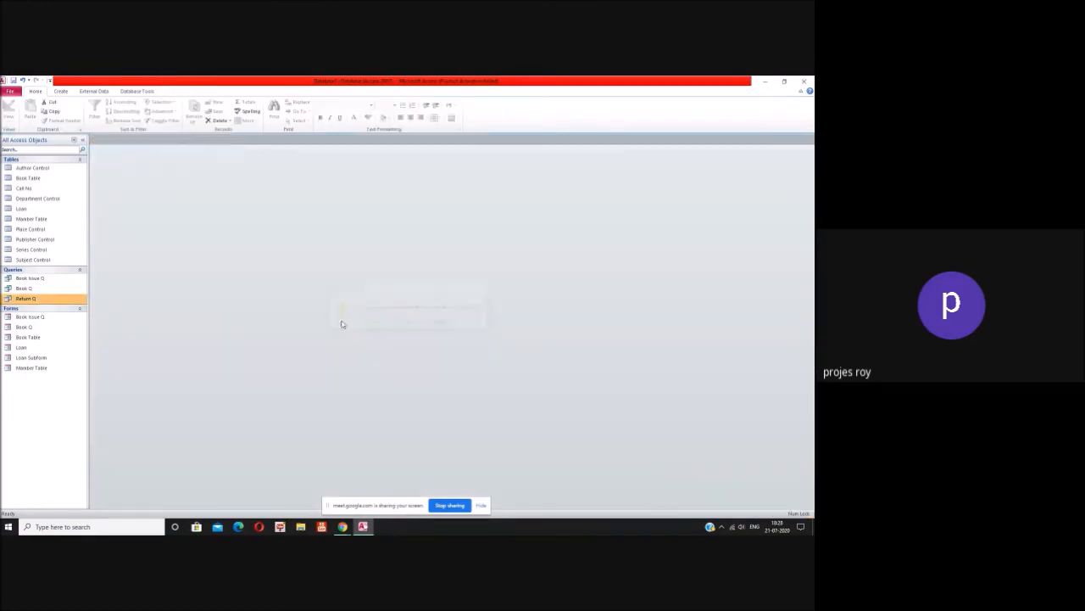
Step: Run Return Q twice with an accession number to check the new column order, closing the results each time
{"action": "double_click", "coordinate": [53, 300]}
{"action": "type", "text": "28"}
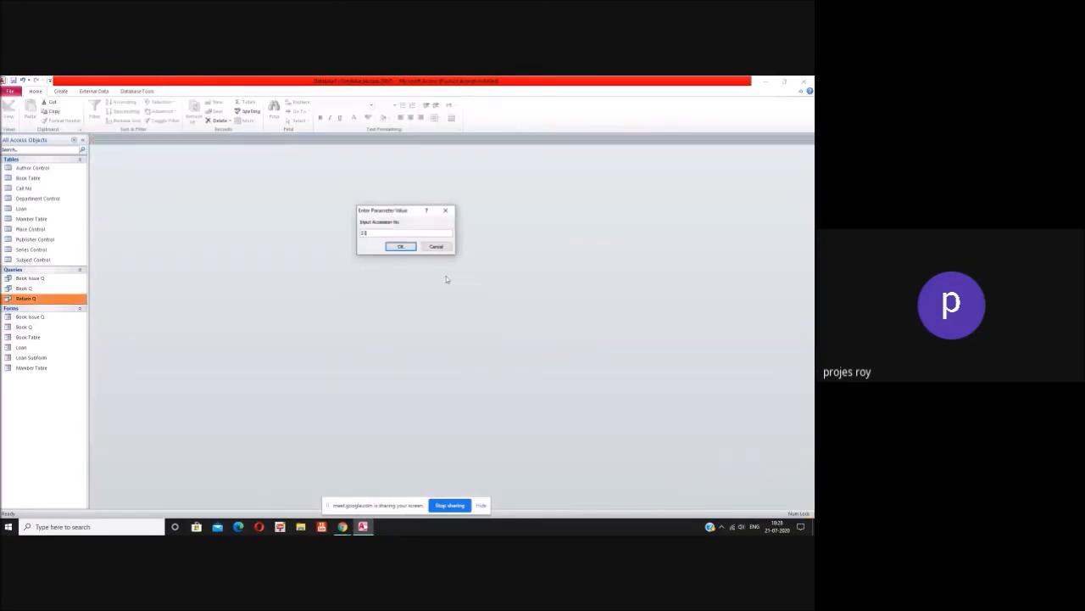
{"action": "left_click", "coordinate": [400, 246]}
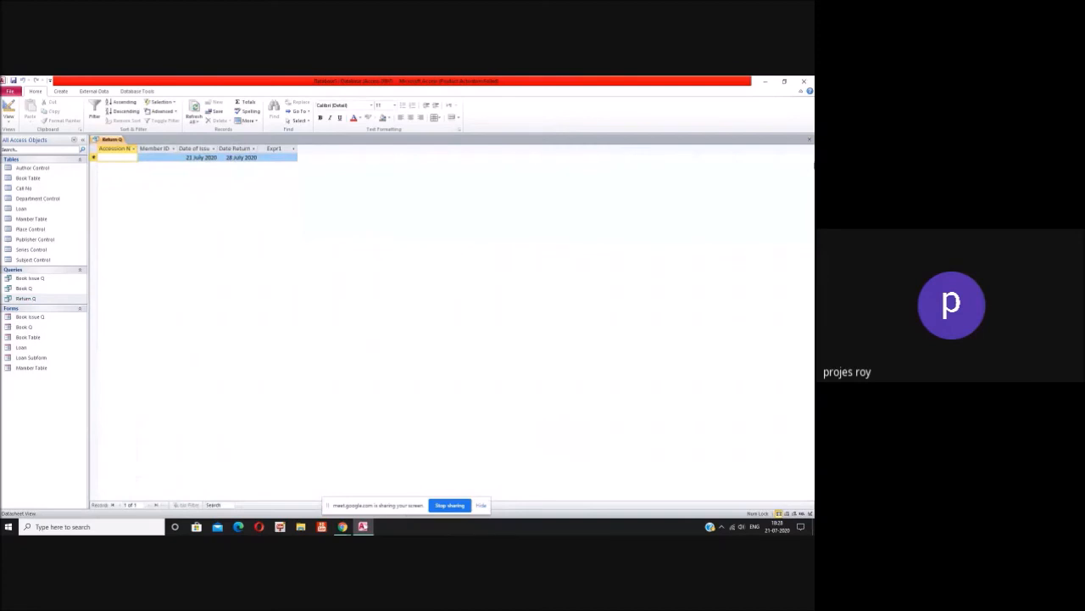
{"action": "left_click", "coordinate": [810, 139]}
{"action": "double_click", "coordinate": [54, 301]}
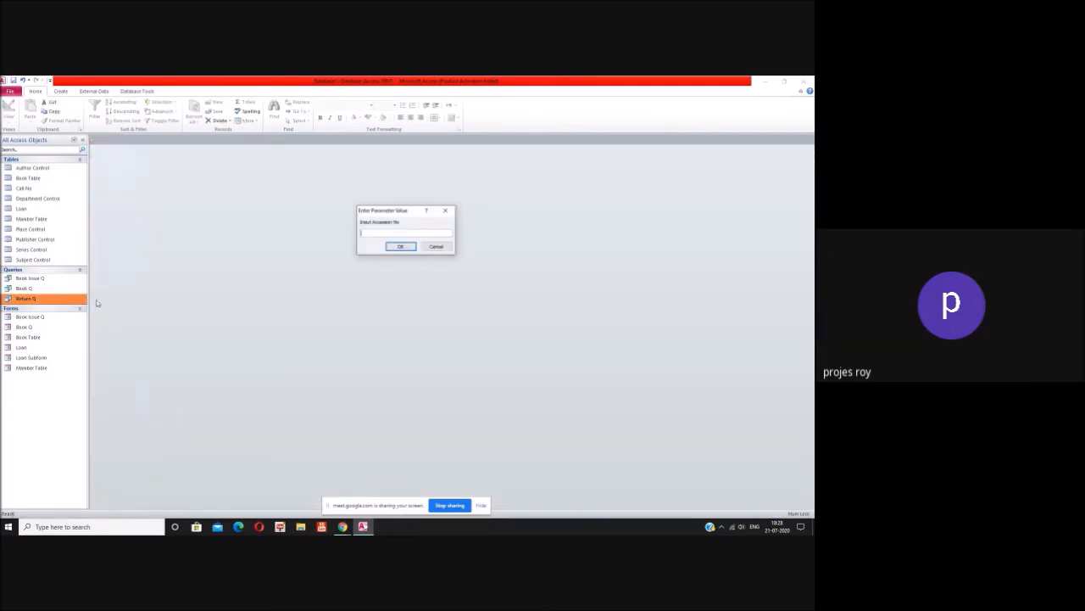
{"action": "left_click", "coordinate": [400, 246]}
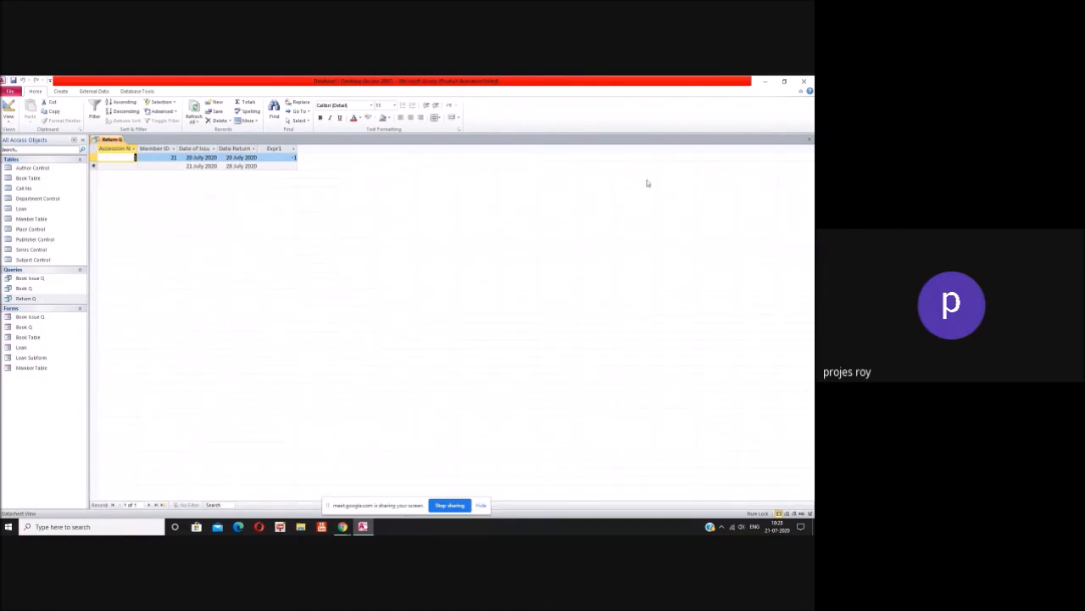
{"action": "left_click", "coordinate": [810, 140]}
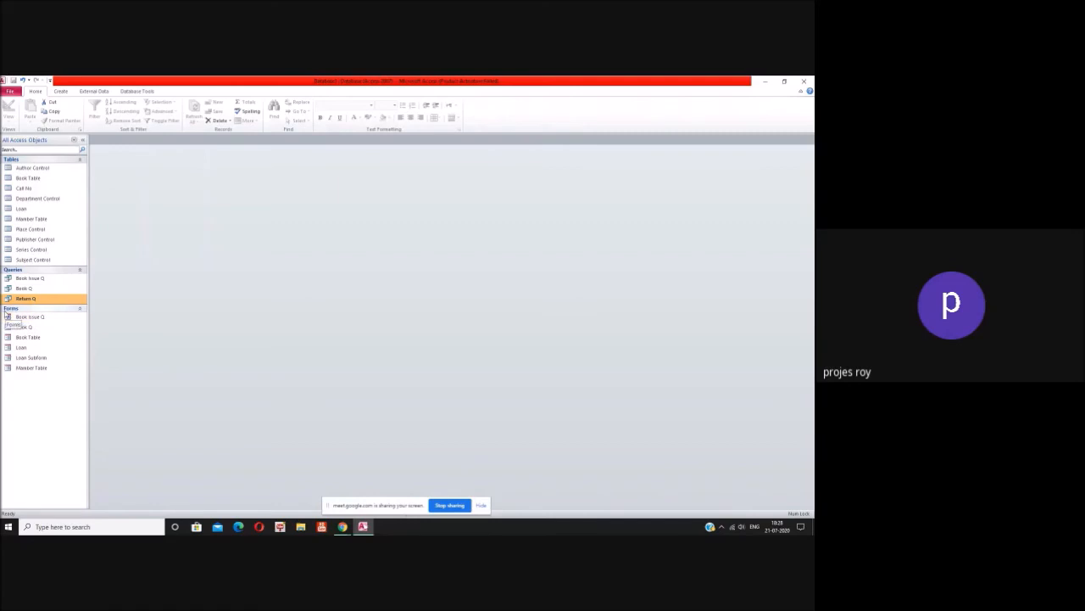
{"action": "left_click", "coordinate": [60, 92]}
{"action": "left_click", "coordinate": [149, 121]}
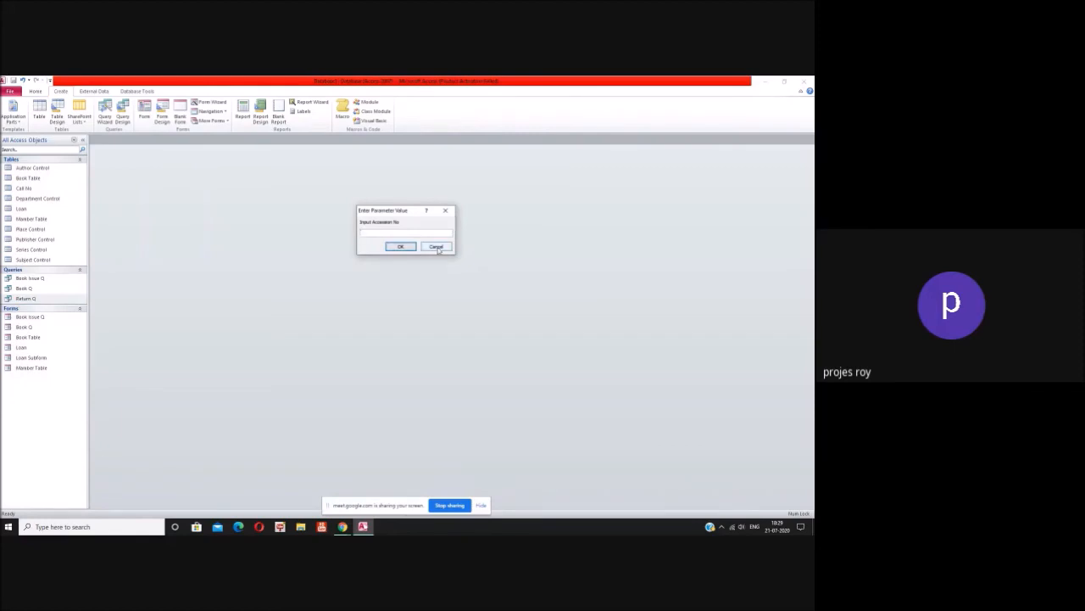
{"action": "left_click", "coordinate": [436, 246]}
{"action": "left_click", "coordinate": [407, 323]}
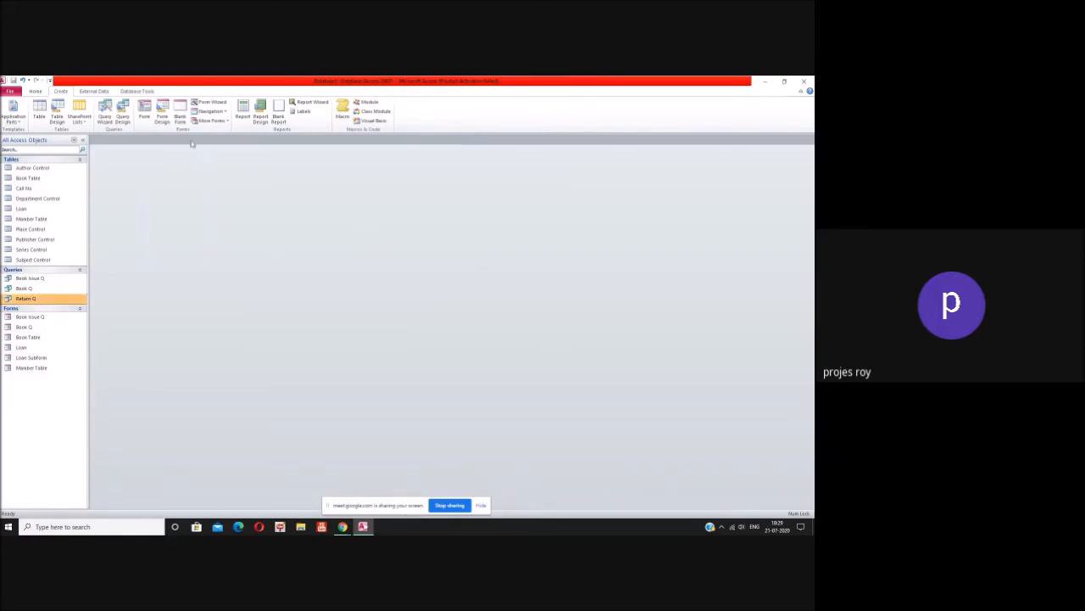
Step: Create a columnar form named Return Q from all fields of the Return Q query with the Form Wizard, and open it for accession number 1
{"action": "left_click", "coordinate": [211, 102]}
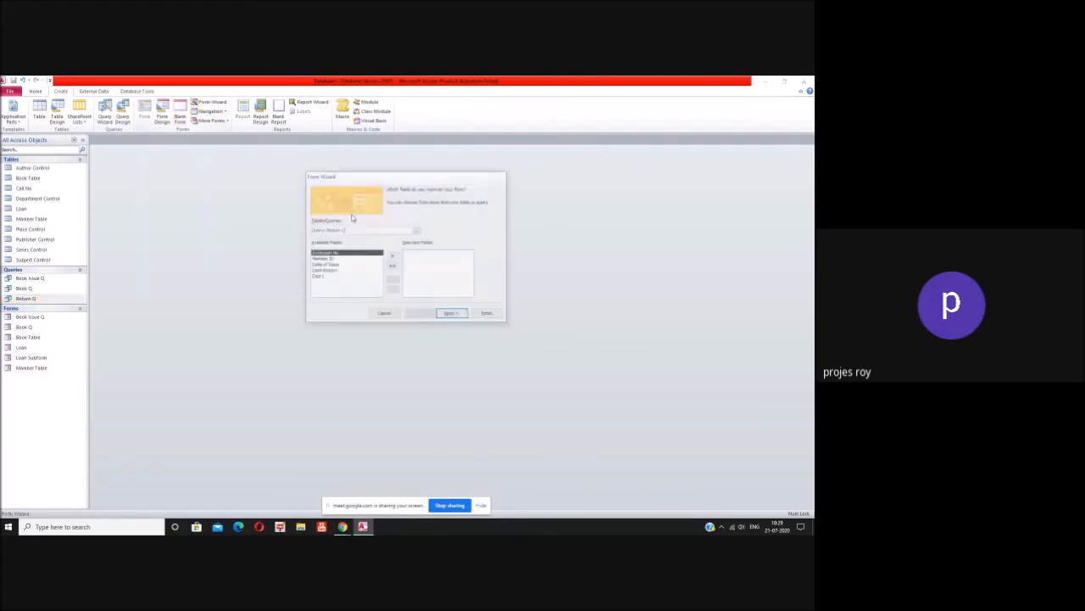
{"action": "left_click", "coordinate": [393, 266]}
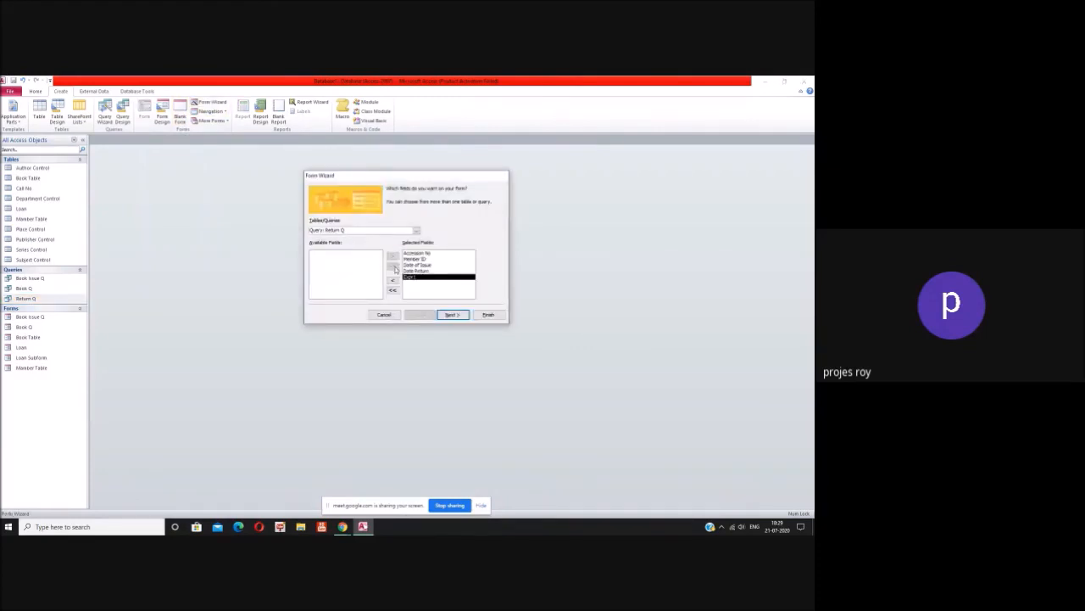
{"action": "left_click", "coordinate": [452, 315]}
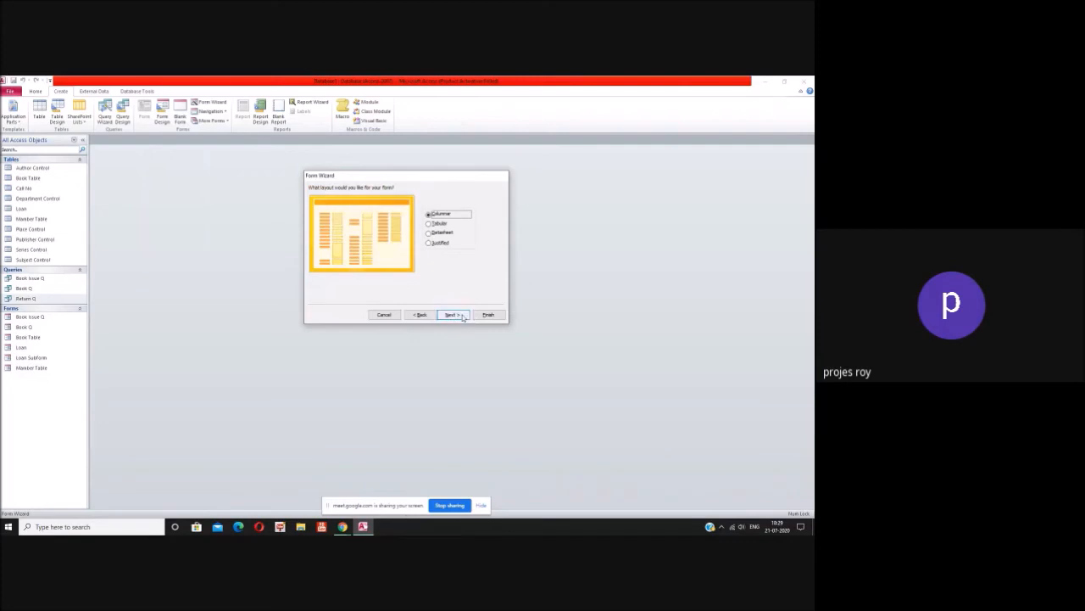
{"action": "left_click", "coordinate": [462, 316]}
{"action": "left_click", "coordinate": [486, 316]}
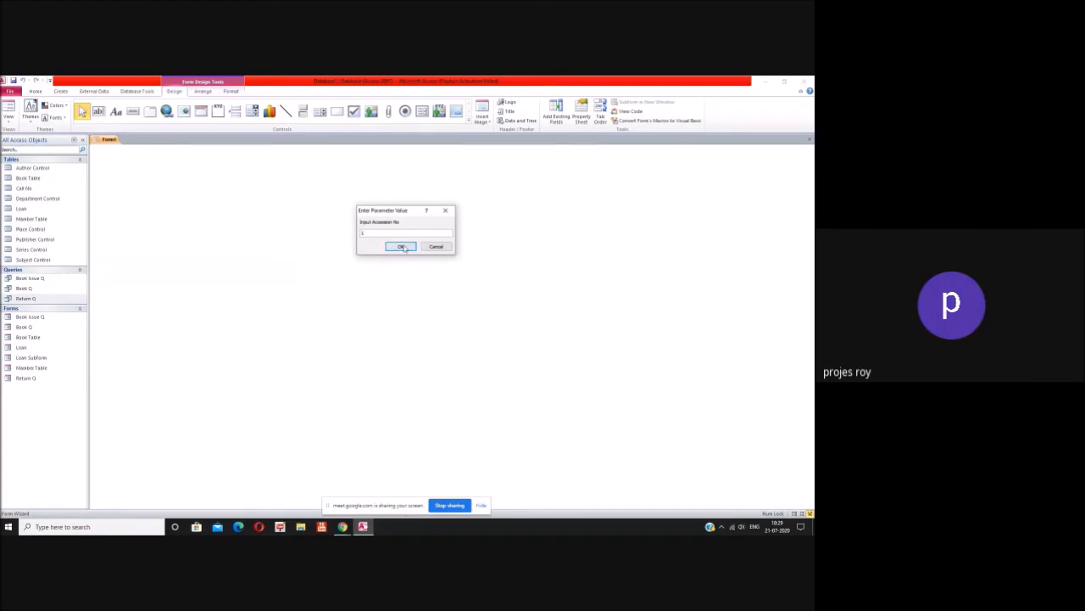
{"action": "left_click", "coordinate": [403, 247]}
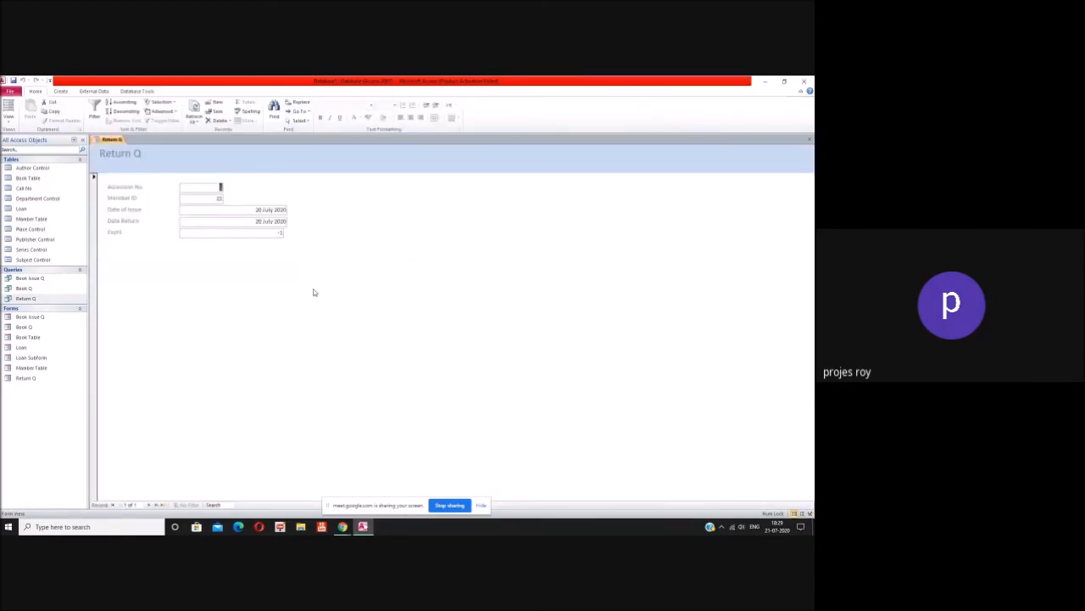
Step: Open the Return Q form in Design View and place a command button in the form header, just below the title
{"action": "right_click", "coordinate": [323, 212]}
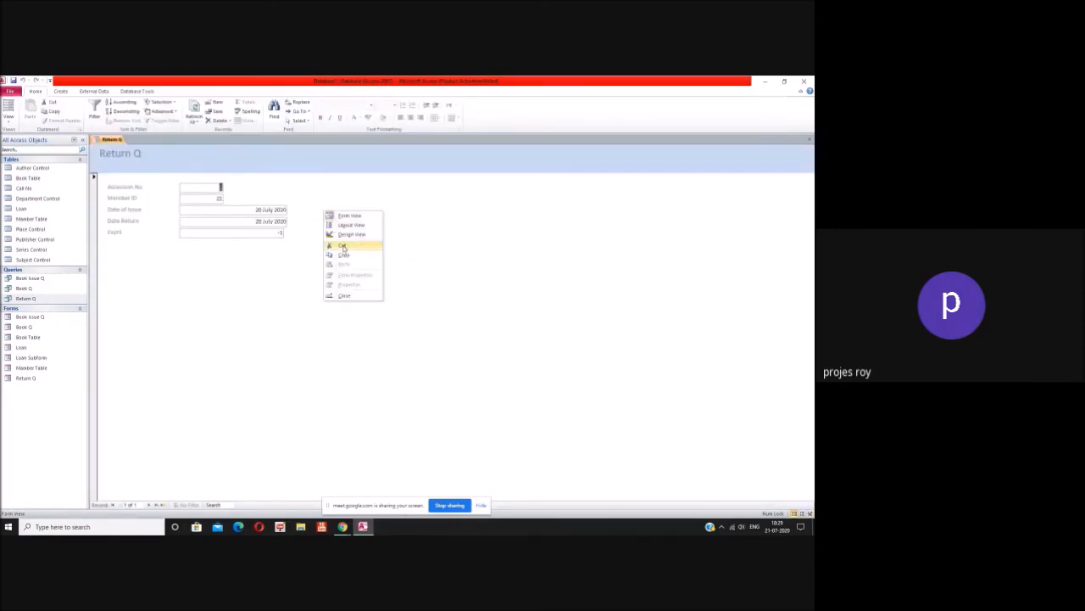
{"action": "left_click", "coordinate": [349, 234]}
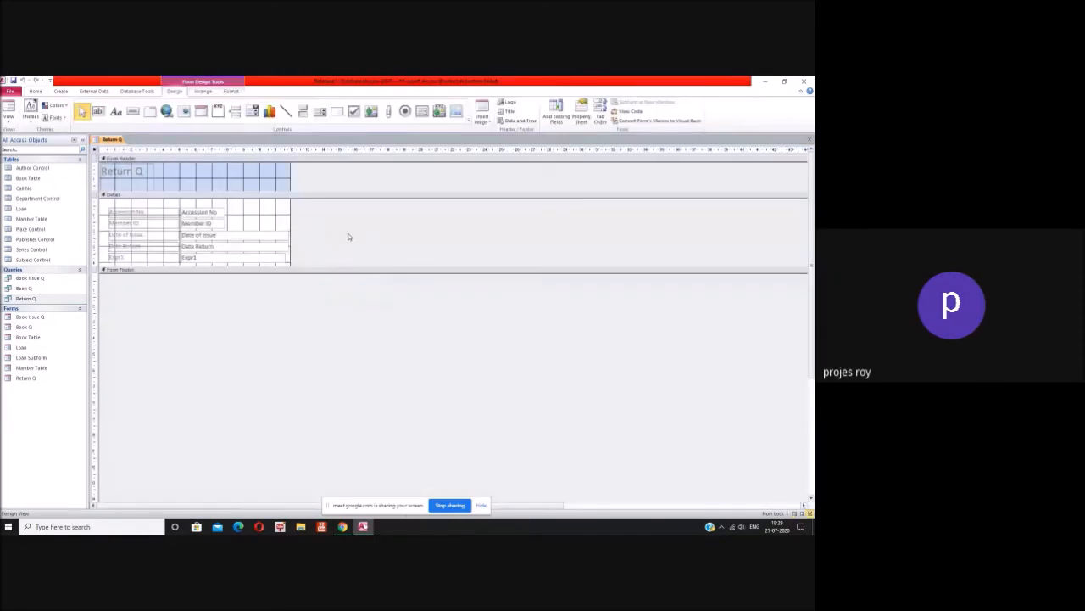
{"action": "left_click", "coordinate": [131, 111]}
{"action": "left_click_drag", "start_coordinate": [164, 178], "coordinate": [201, 192]}
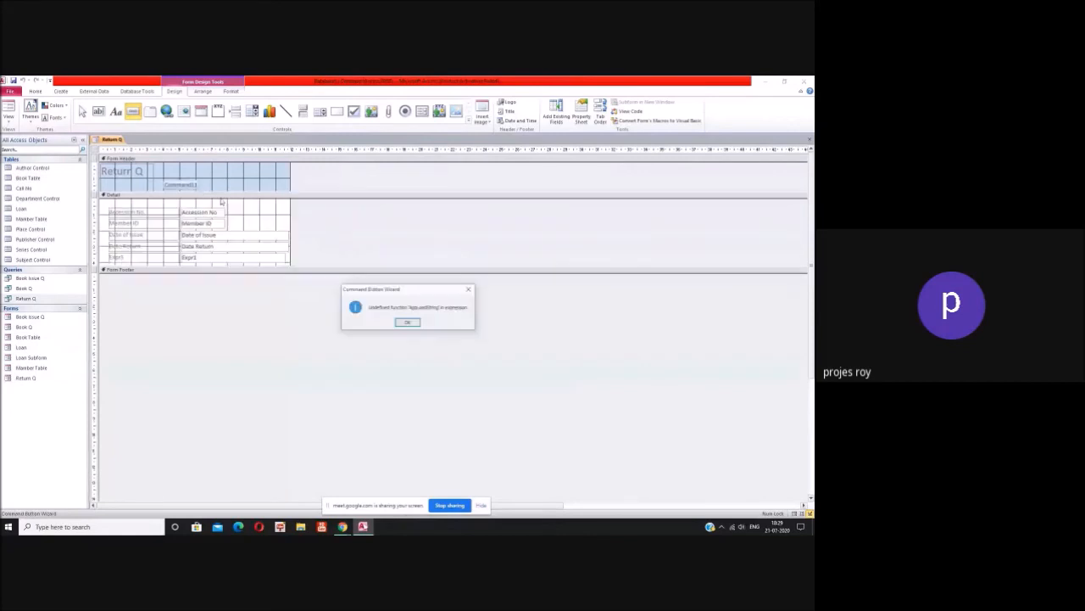
{"action": "left_click", "coordinate": [412, 325]}
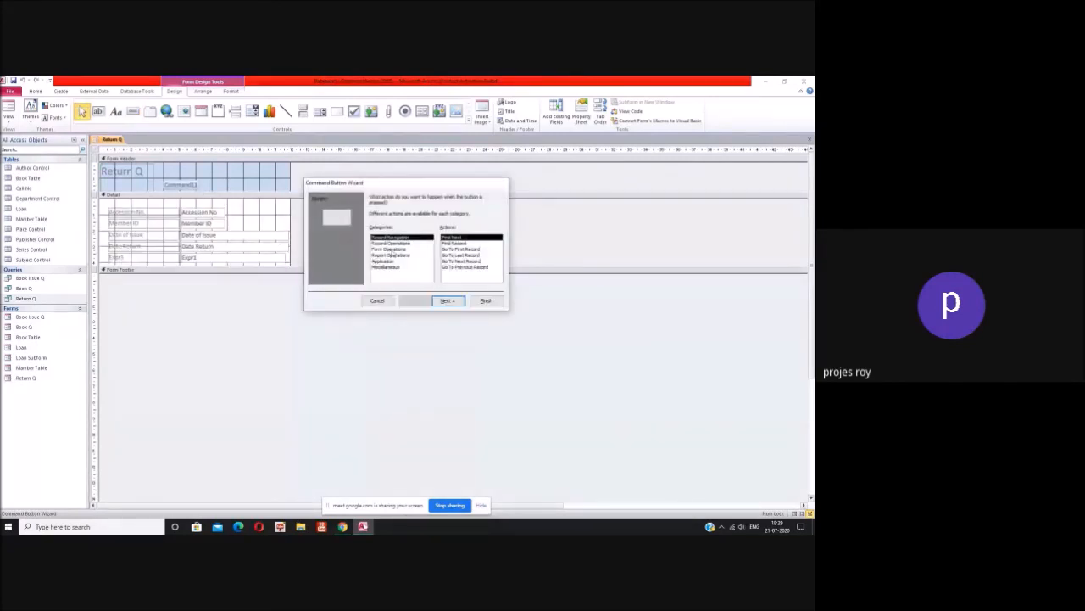
Step: Assign the Delete Record action to the new header button and label it Return Confirm, finishing the wizard
{"action": "left_click", "coordinate": [390, 243]}
{"action": "left_click", "coordinate": [410, 324]}
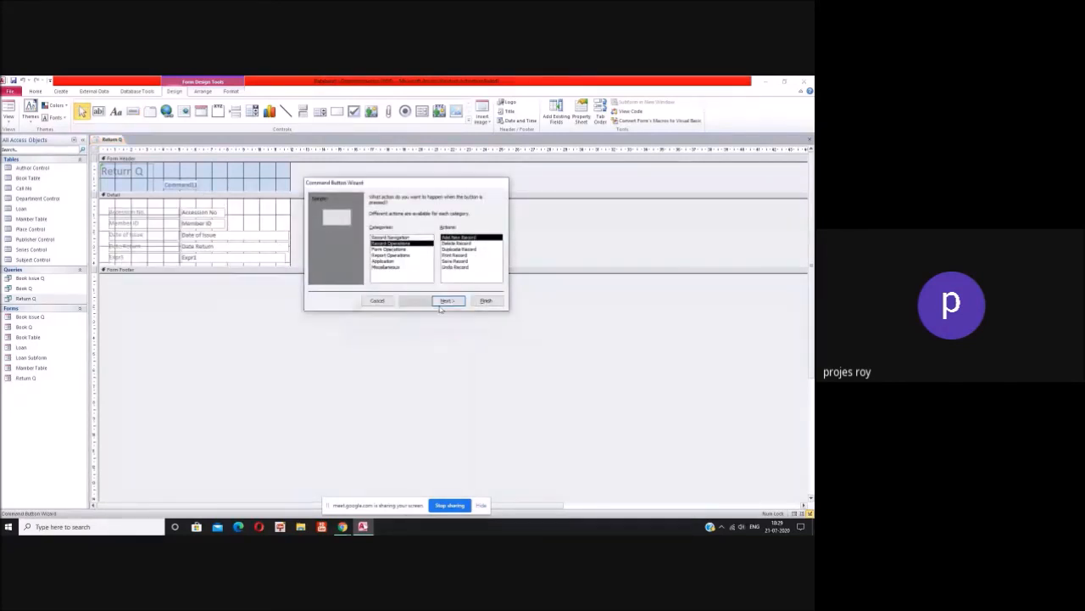
{"action": "left_click", "coordinate": [463, 244]}
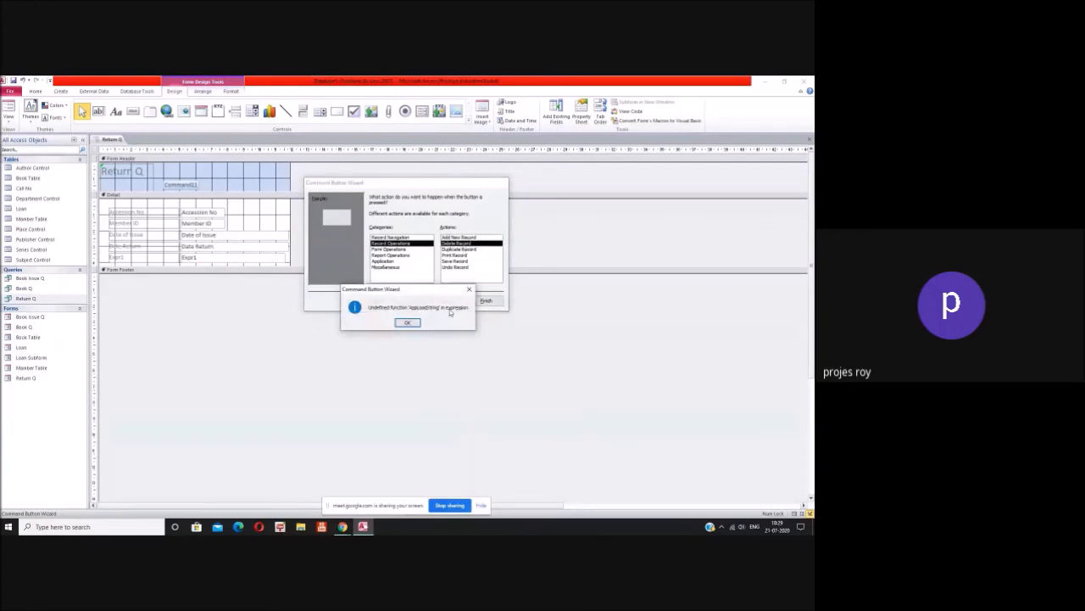
{"action": "left_click", "coordinate": [408, 322]}
{"action": "left_click", "coordinate": [445, 300]}
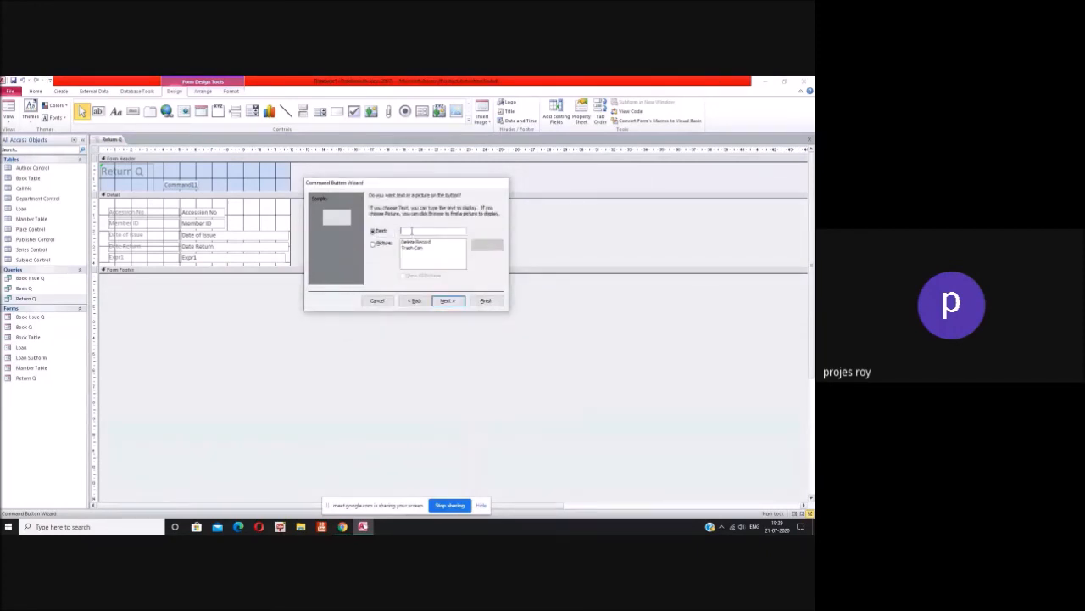
{"action": "type", "text": "Return Conf"}
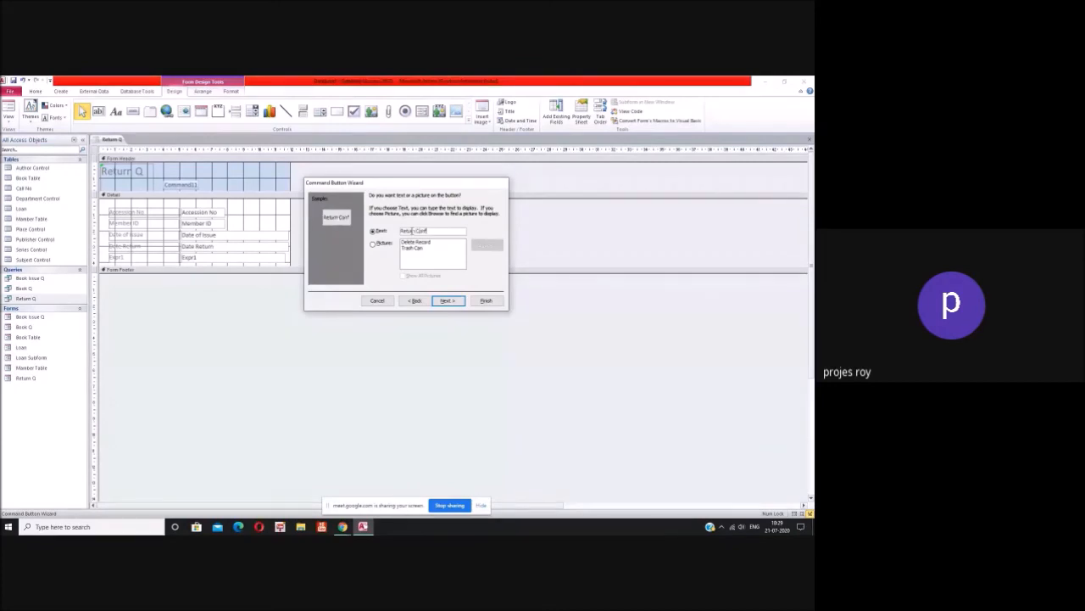
{"action": "type", "text": "irm"}
{"action": "left_click", "coordinate": [458, 306]}
{"action": "left_click", "coordinate": [484, 301]}
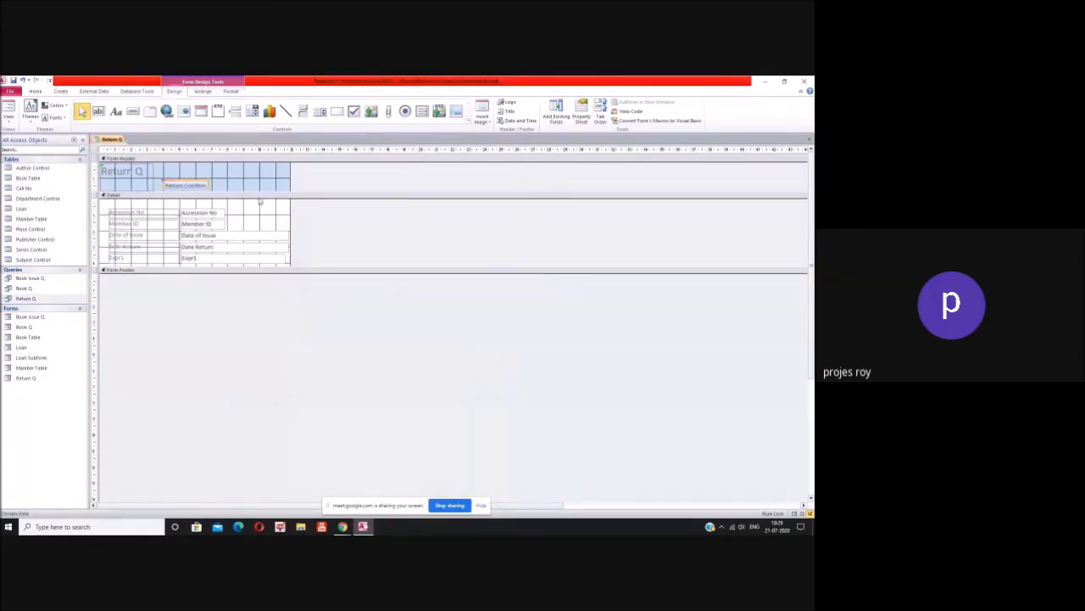
Step: Add a second command button beside Return Confirm in the form header with the Close Form action and the caption Close
{"action": "left_click", "coordinate": [133, 111]}
{"action": "left_click_drag", "start_coordinate": [218, 183], "coordinate": [252, 194]}
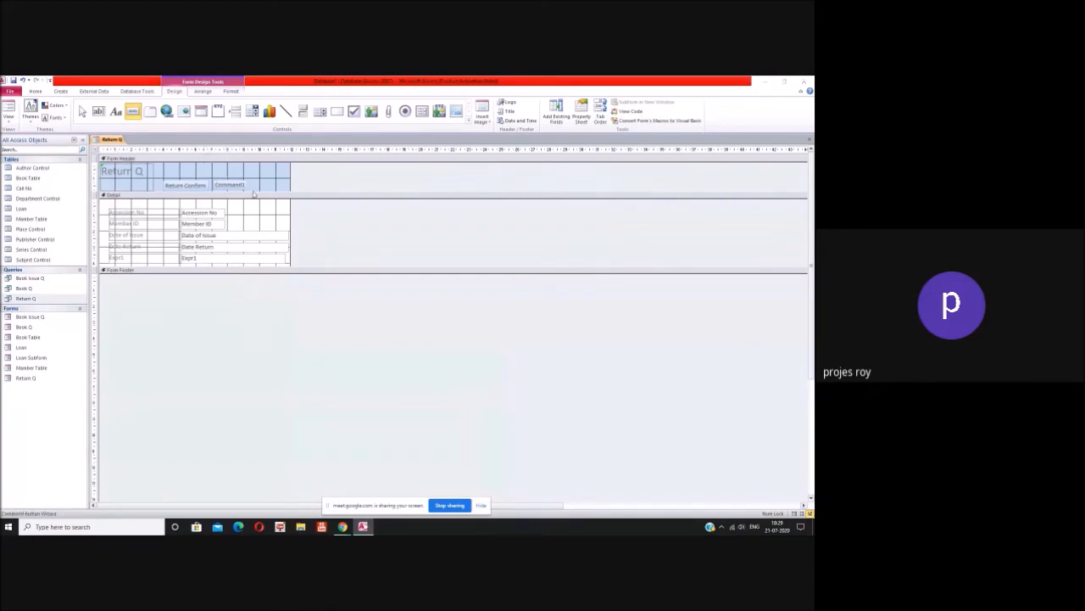
{"action": "left_click", "coordinate": [407, 323]}
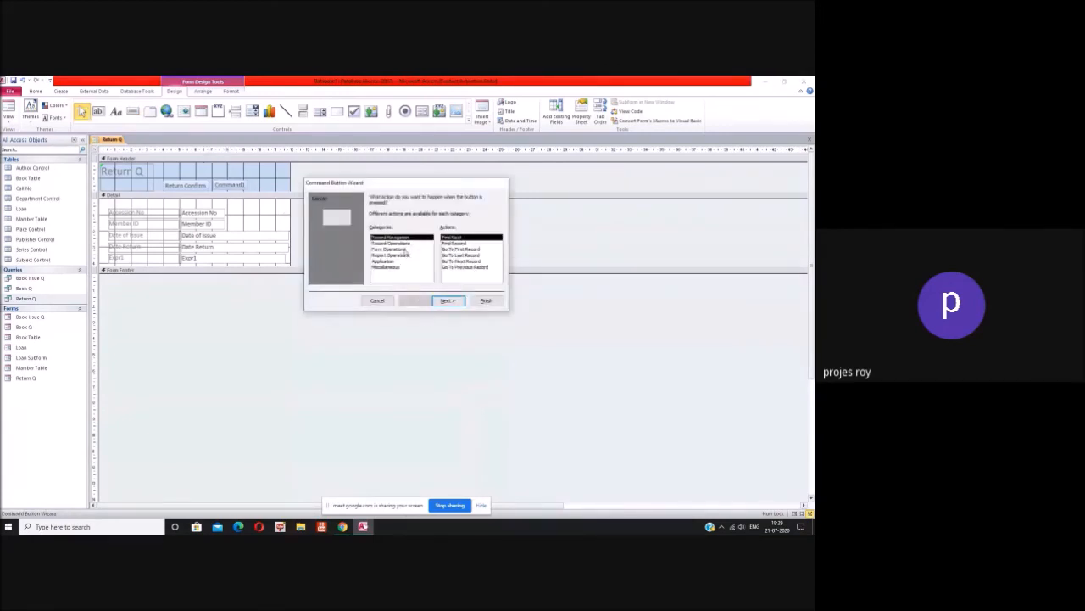
{"action": "left_click", "coordinate": [406, 249]}
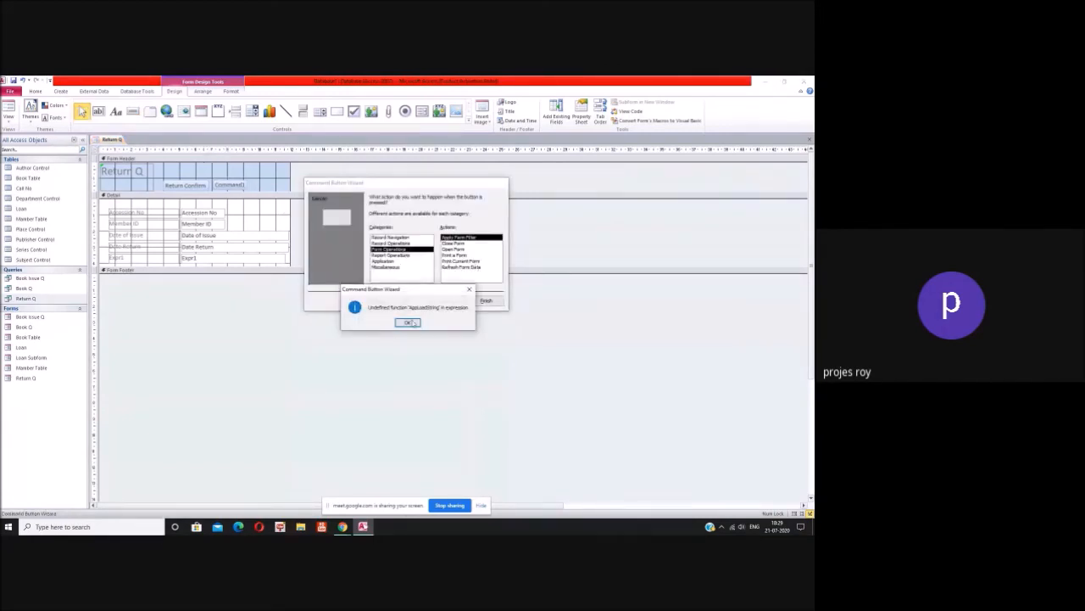
{"action": "left_click", "coordinate": [408, 322]}
{"action": "left_click", "coordinate": [453, 243]}
{"action": "left_click", "coordinate": [408, 322]}
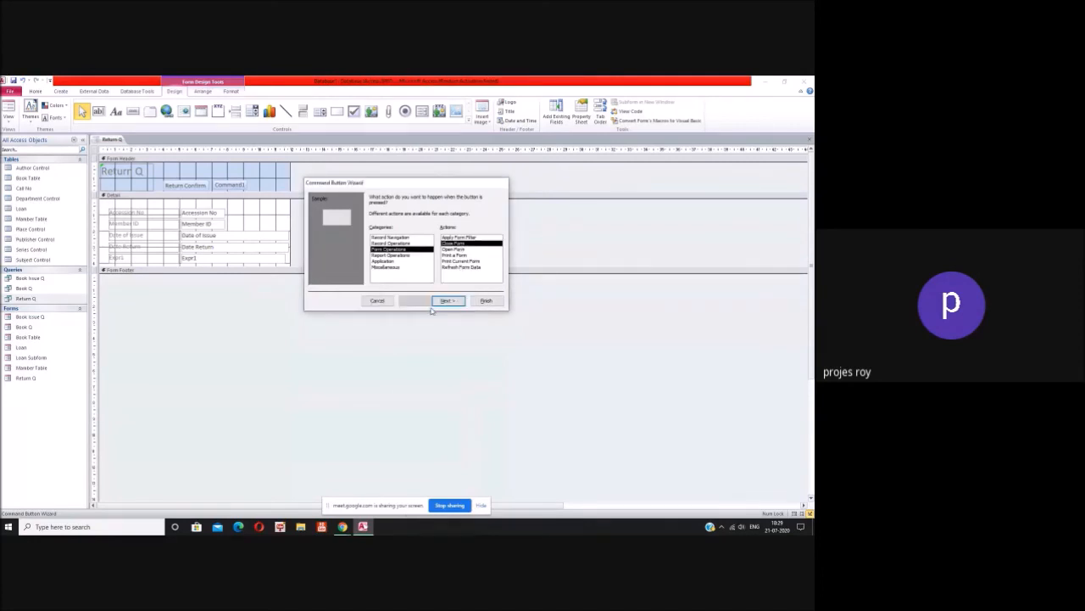
{"action": "left_click", "coordinate": [446, 301]}
{"action": "left_click", "coordinate": [412, 232]}
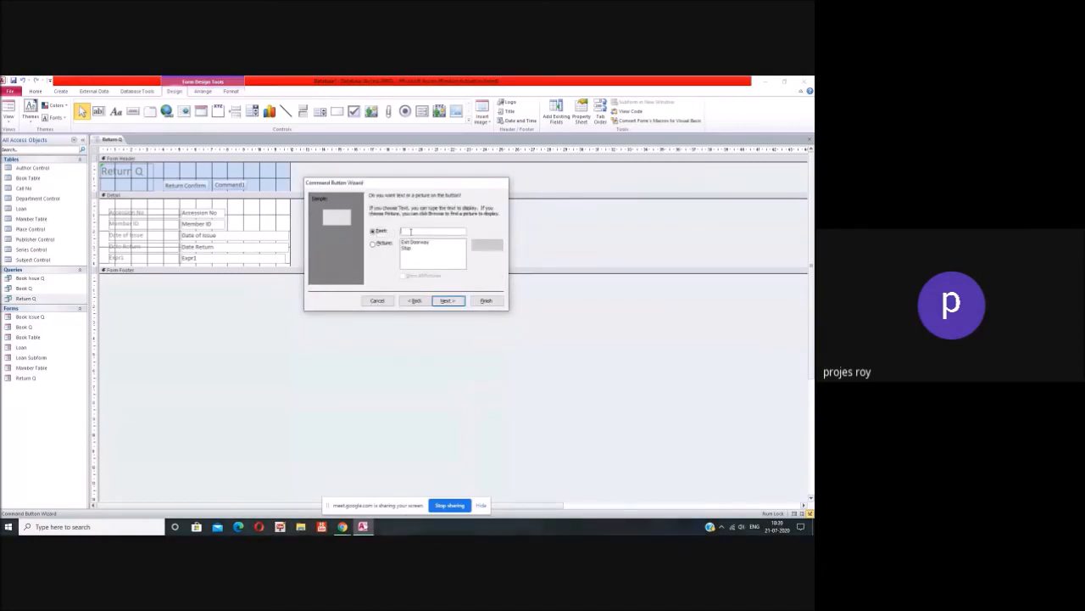
{"action": "type", "text": "Close"}
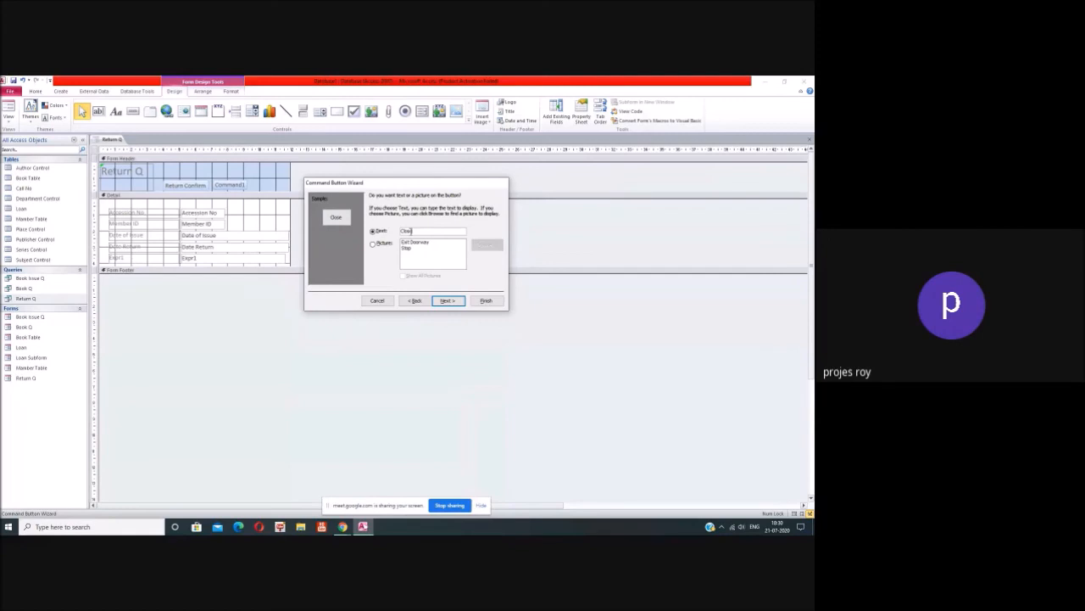
{"action": "left_click", "coordinate": [448, 301]}
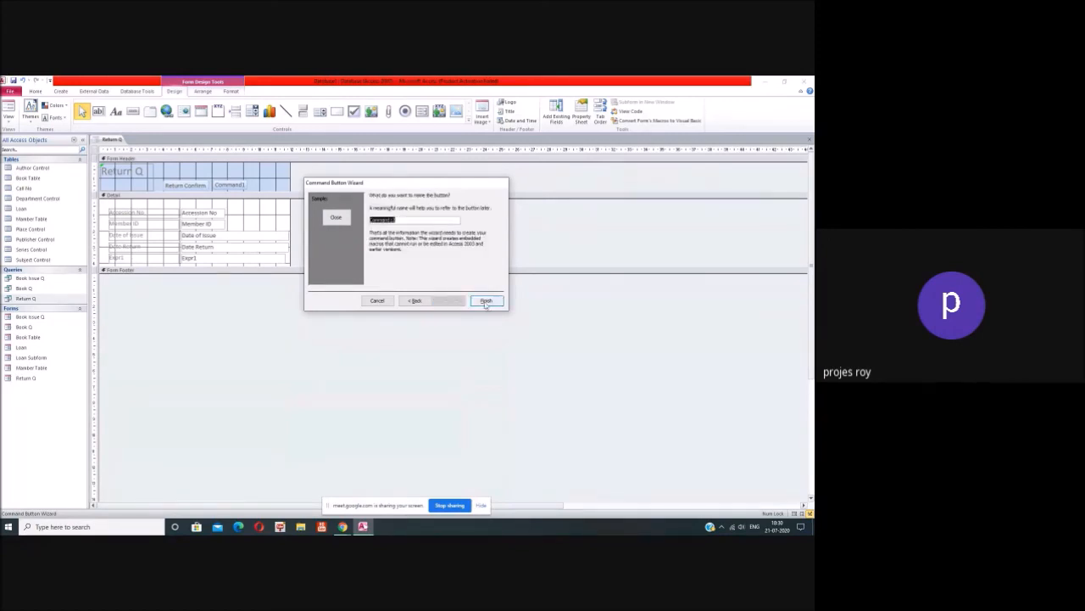
{"action": "left_click", "coordinate": [484, 300]}
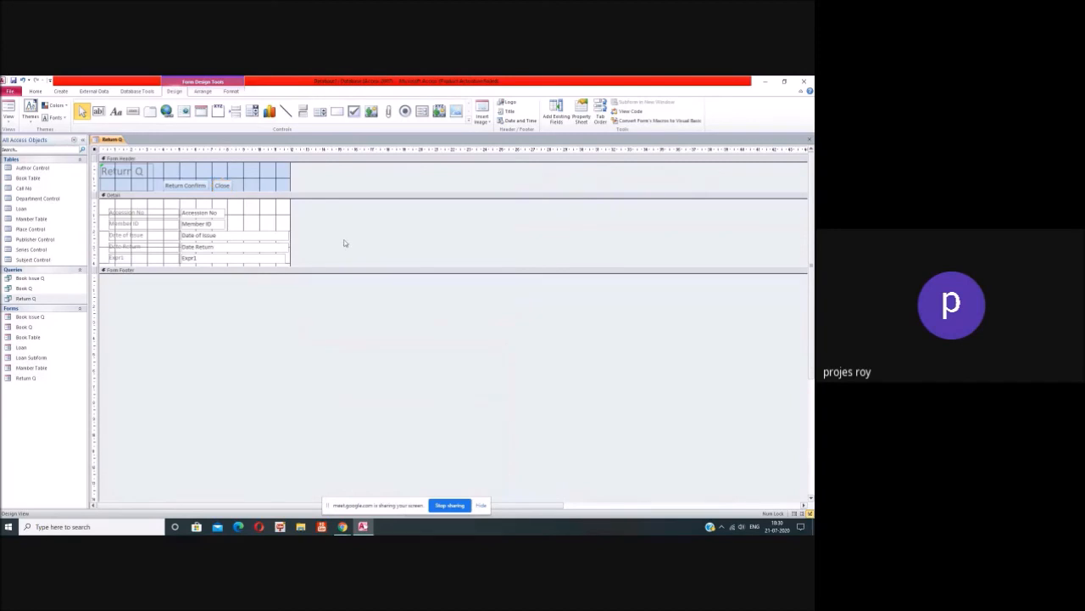
Step: Save and close the form design, reopen the Return Q form for an accession number, and test its Close button
{"action": "left_click", "coordinate": [811, 139]}
{"action": "left_click", "coordinate": [379, 322]}
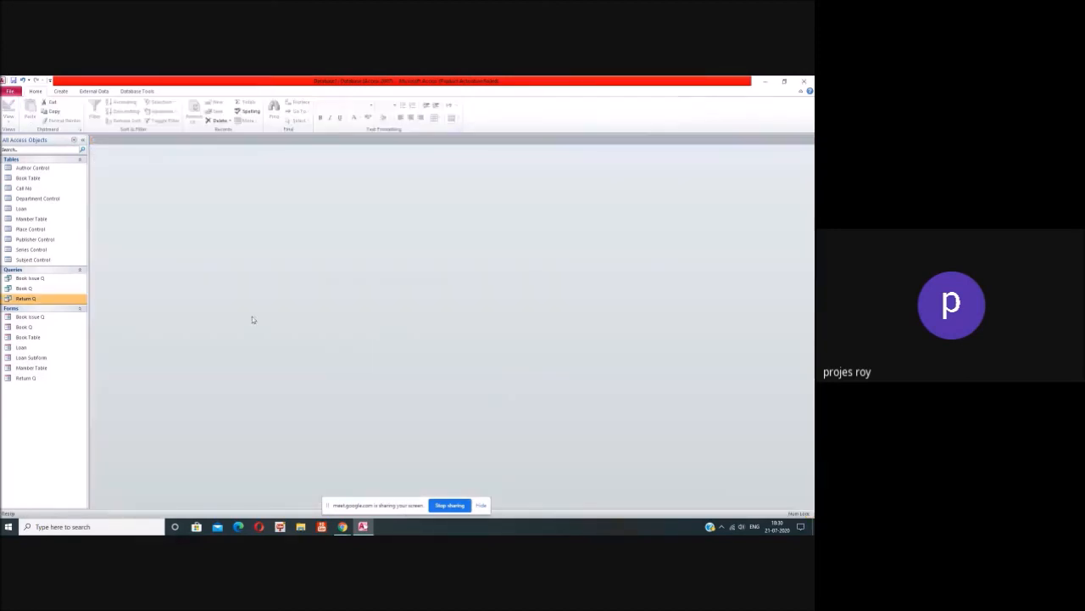
{"action": "double_click", "coordinate": [49, 378]}
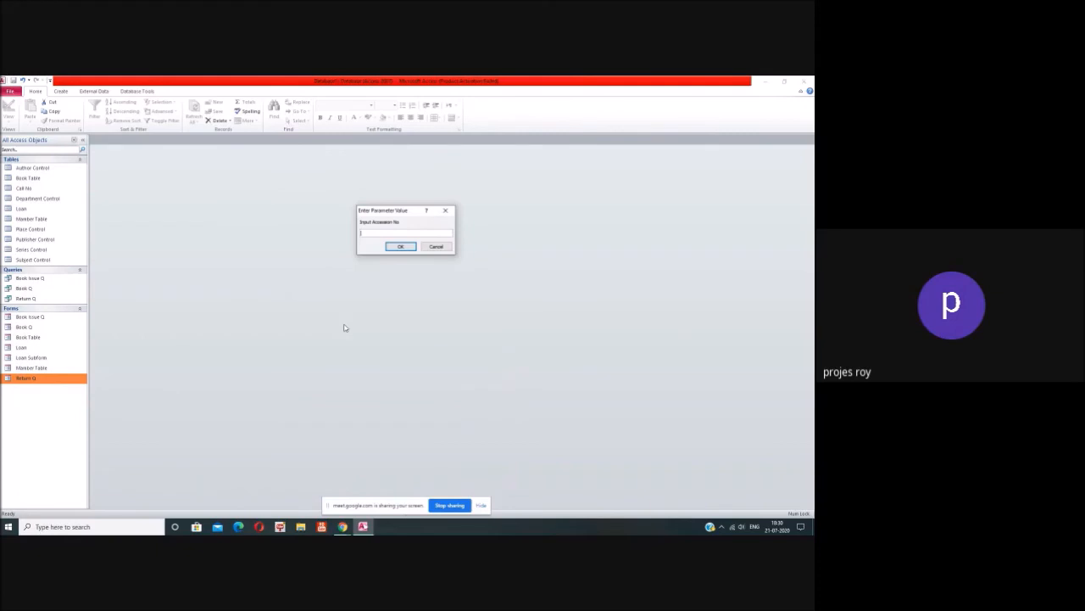
{"action": "key", "text": "Return"}
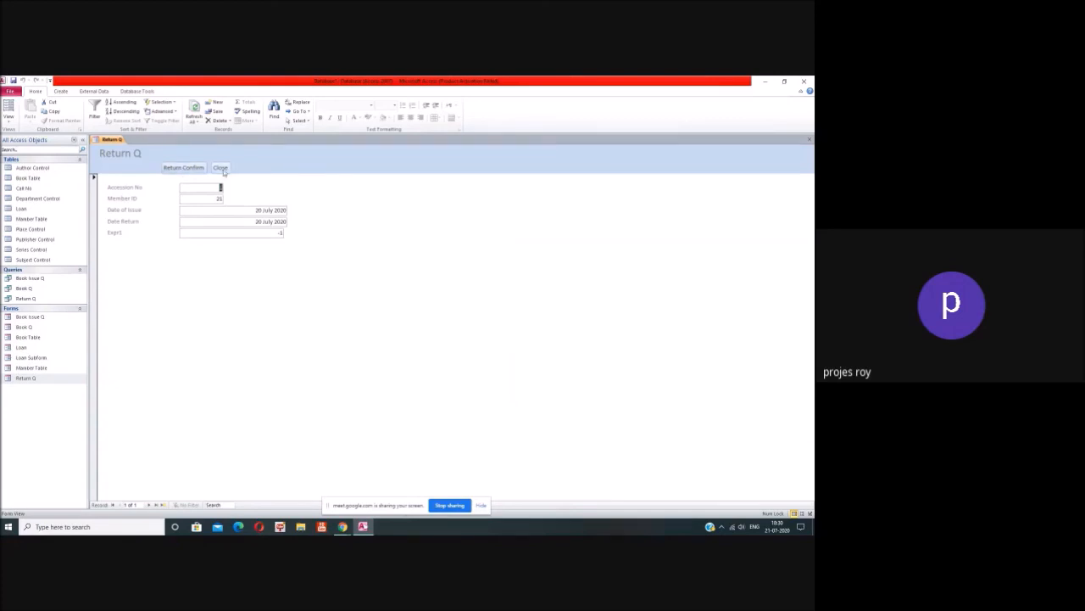
{"action": "left_click", "coordinate": [221, 167]}
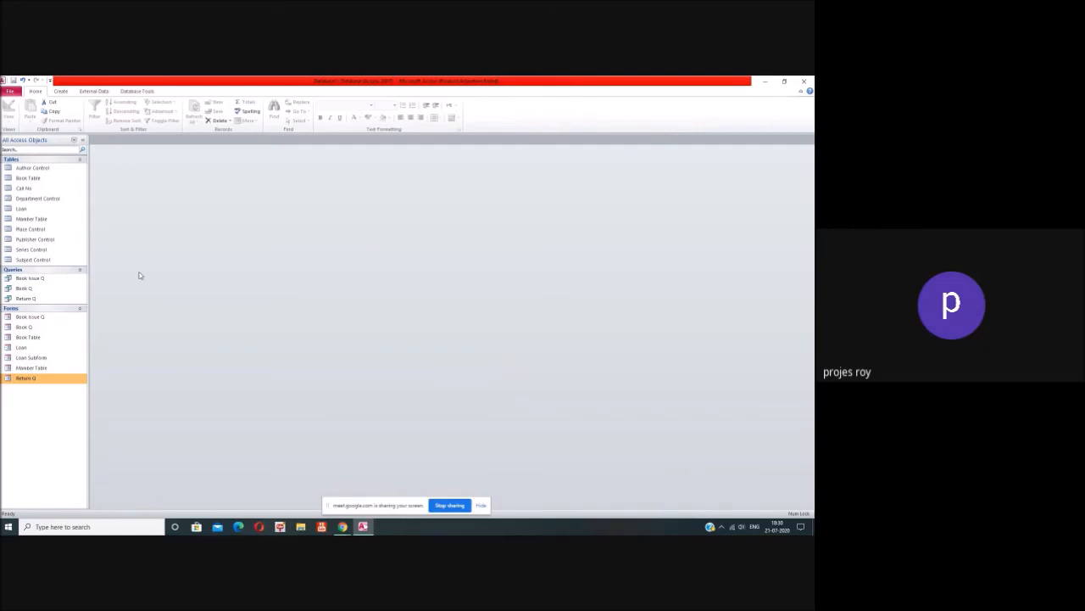
Step: Start a new query in Design View with Book Table, Loan and Member Table as its sources
{"action": "left_click", "coordinate": [60, 90]}
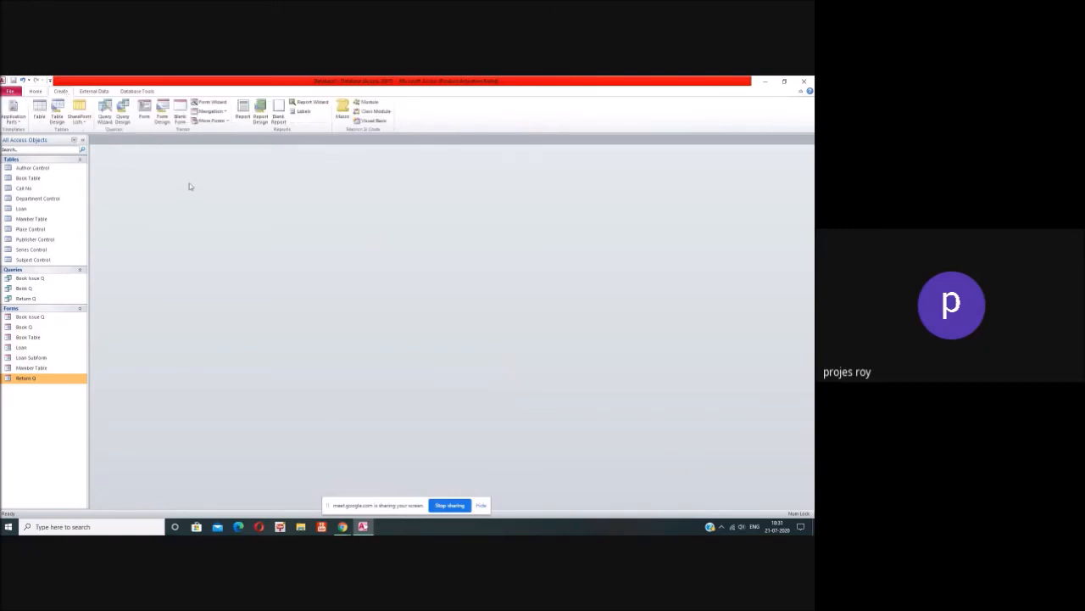
{"action": "left_click", "coordinate": [123, 118]}
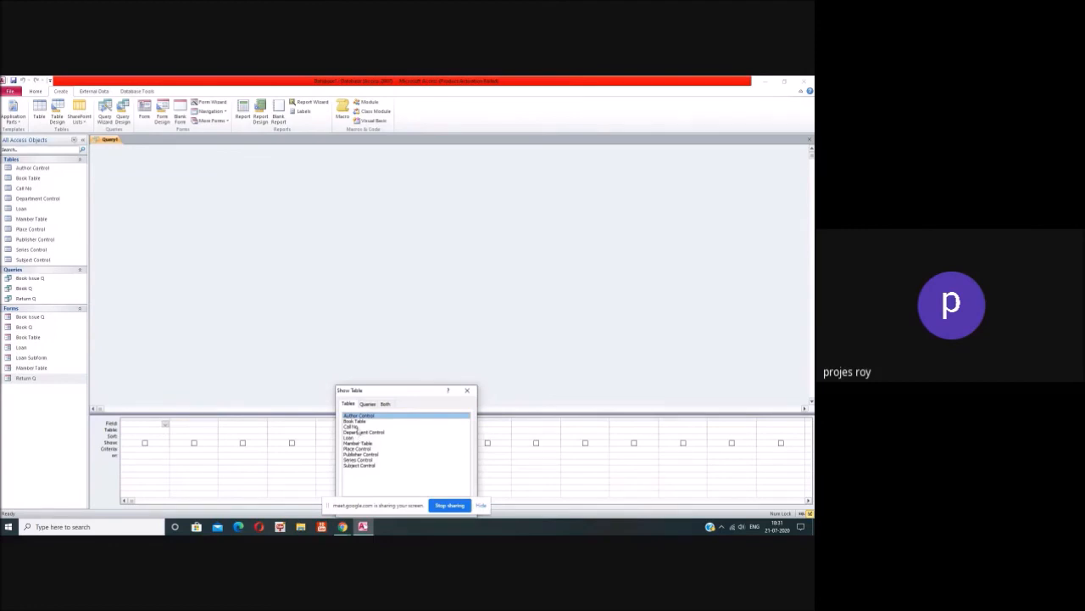
{"action": "left_click", "coordinate": [363, 422]}
{"action": "left_click_drag", "start_coordinate": [415, 390], "coordinate": [420, 346]}
{"action": "left_click", "coordinate": [431, 466]}
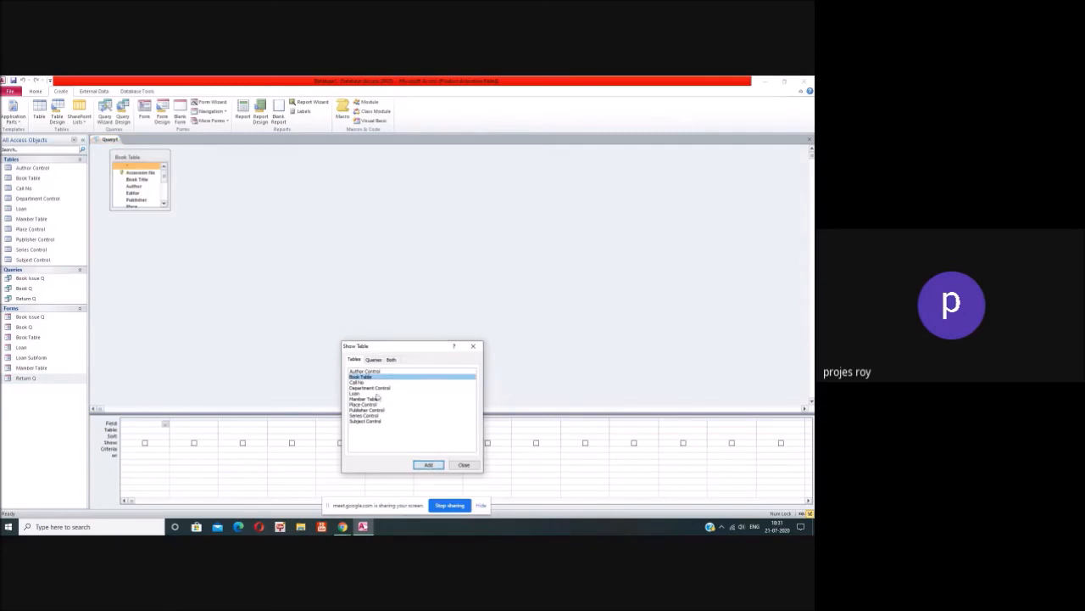
{"action": "left_click", "coordinate": [361, 393]}
{"action": "left_click", "coordinate": [429, 466]}
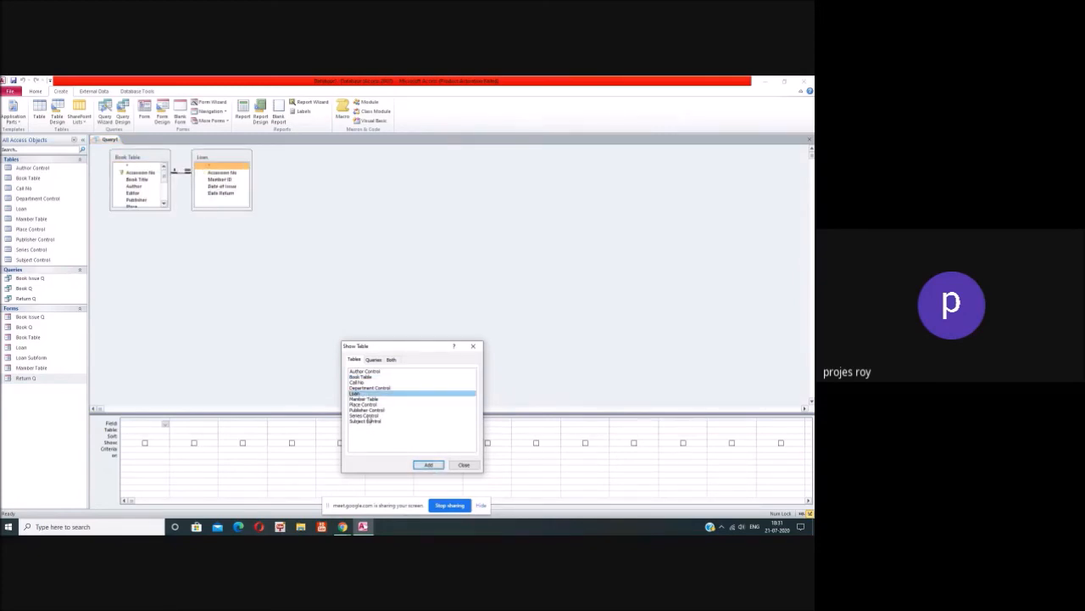
{"action": "left_click", "coordinate": [372, 399]}
{"action": "left_click", "coordinate": [426, 466]}
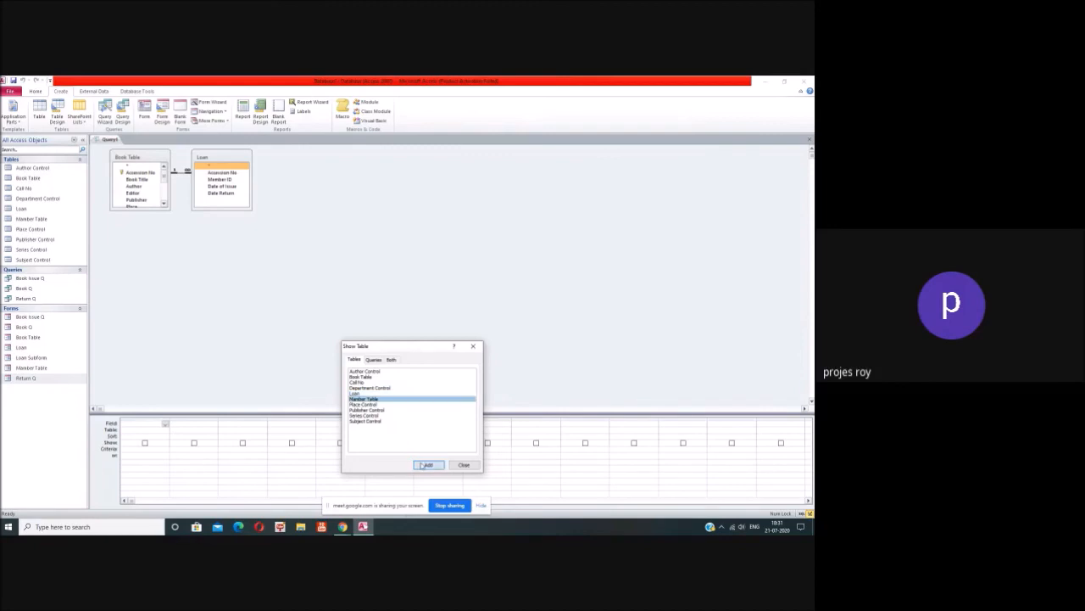
{"action": "left_click", "coordinate": [463, 466]}
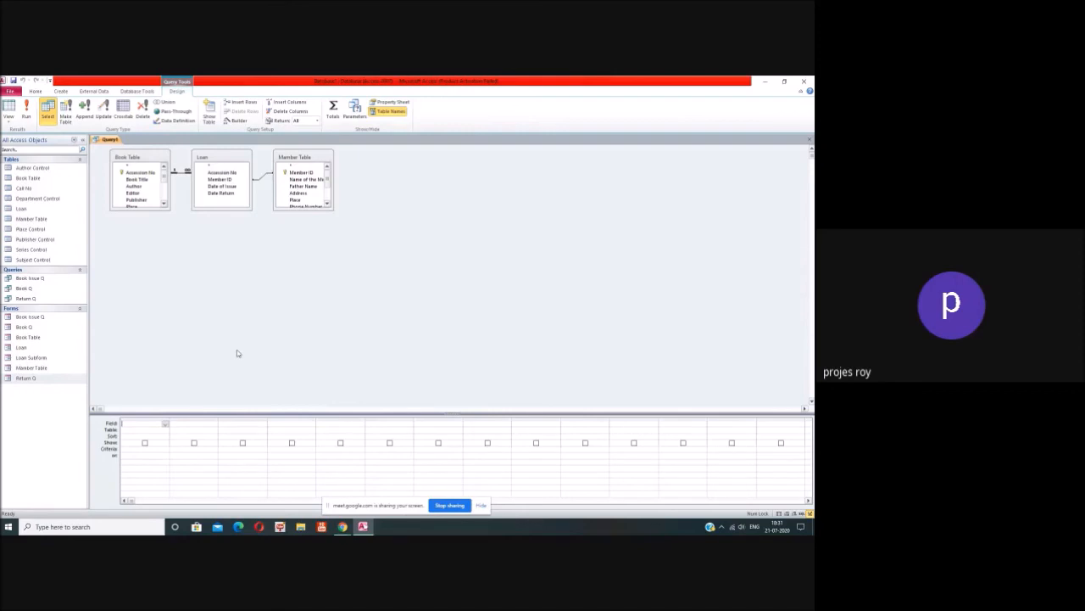
Step: Add Accession No, Book Title, Author, Call No and Subject from Book Table to the query grid
{"action": "left_click", "coordinate": [143, 174]}
{"action": "left_click", "coordinate": [149, 174]}
{"action": "left_click", "coordinate": [142, 181]}
{"action": "left_click", "coordinate": [146, 182]}
{"action": "double_click", "coordinate": [146, 180]}
{"action": "double_click", "coordinate": [136, 186]}
{"action": "left_click", "coordinate": [163, 205]}
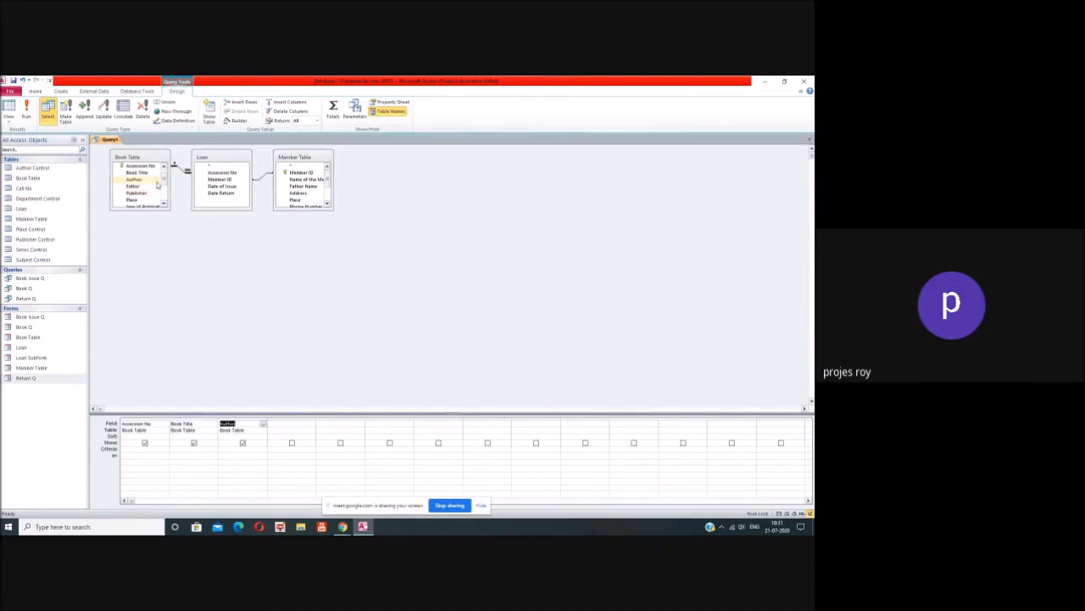
{"action": "left_click", "coordinate": [165, 206]}
{"action": "left_click", "coordinate": [165, 206]}
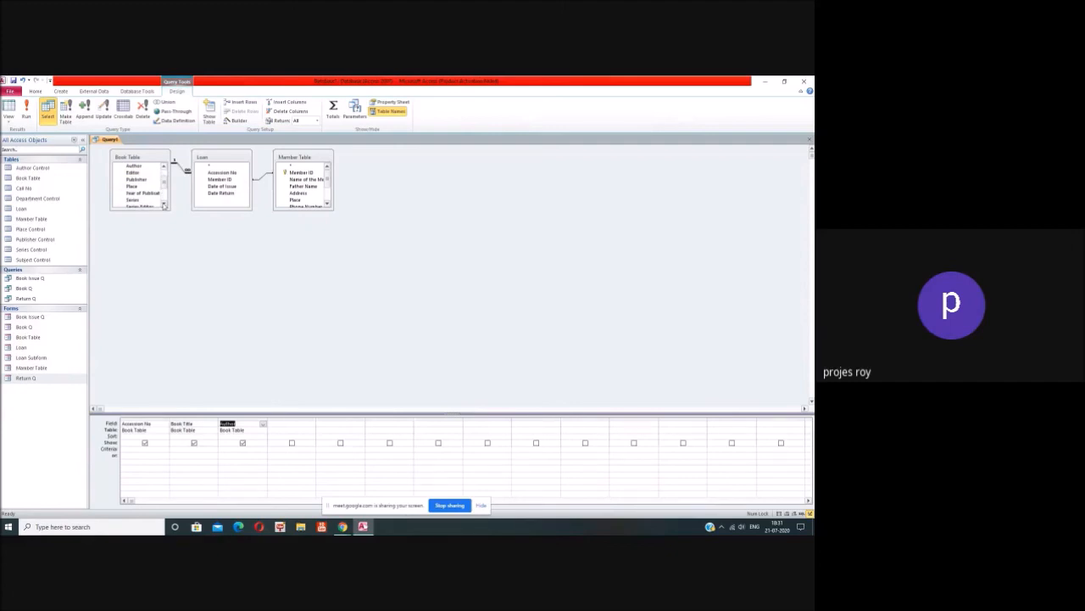
{"action": "left_click", "coordinate": [165, 206]}
{"action": "left_click", "coordinate": [164, 206]}
{"action": "left_click", "coordinate": [164, 206]}
{"action": "double_click", "coordinate": [146, 200]}
{"action": "double_click", "coordinate": [146, 201]}
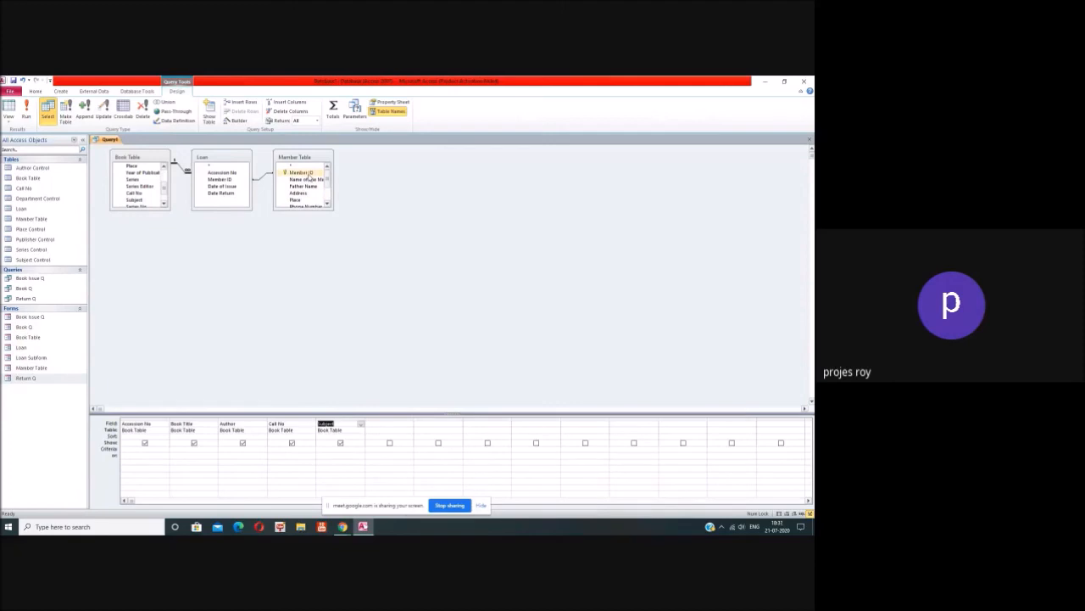
Step: Add Member ID and the member's name field from Member Table, plus Date of Issue from Loan, to the query grid
{"action": "double_click", "coordinate": [310, 173]}
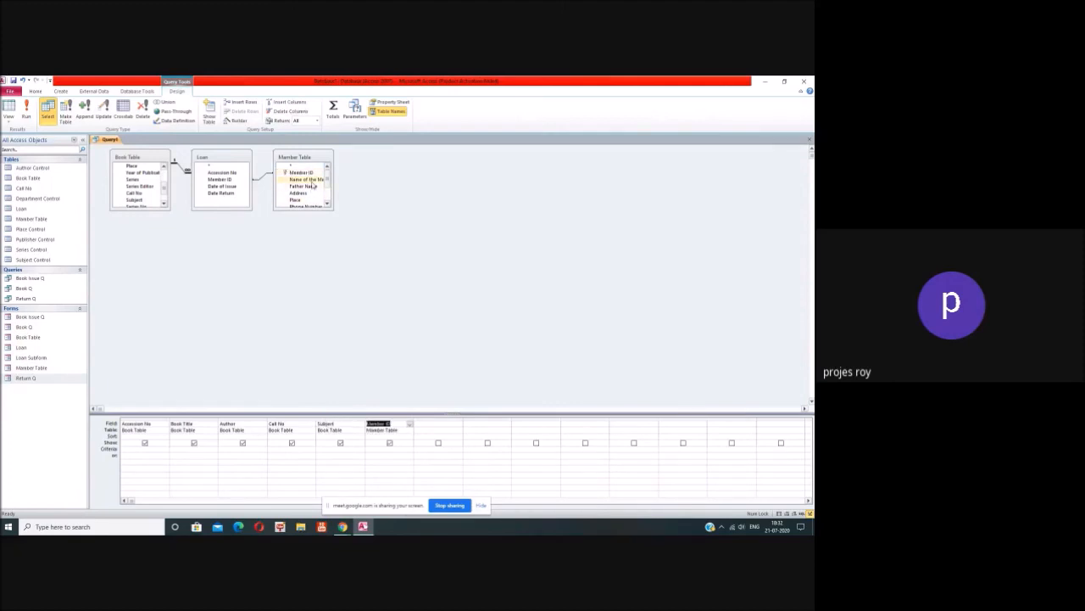
{"action": "double_click", "coordinate": [310, 180]}
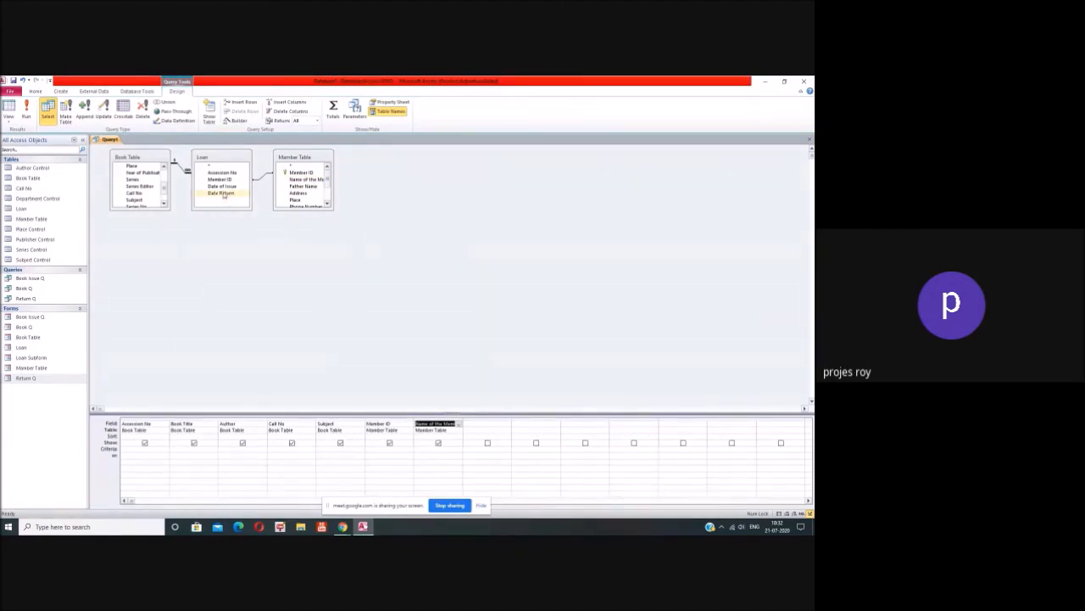
{"action": "double_click", "coordinate": [222, 187]}
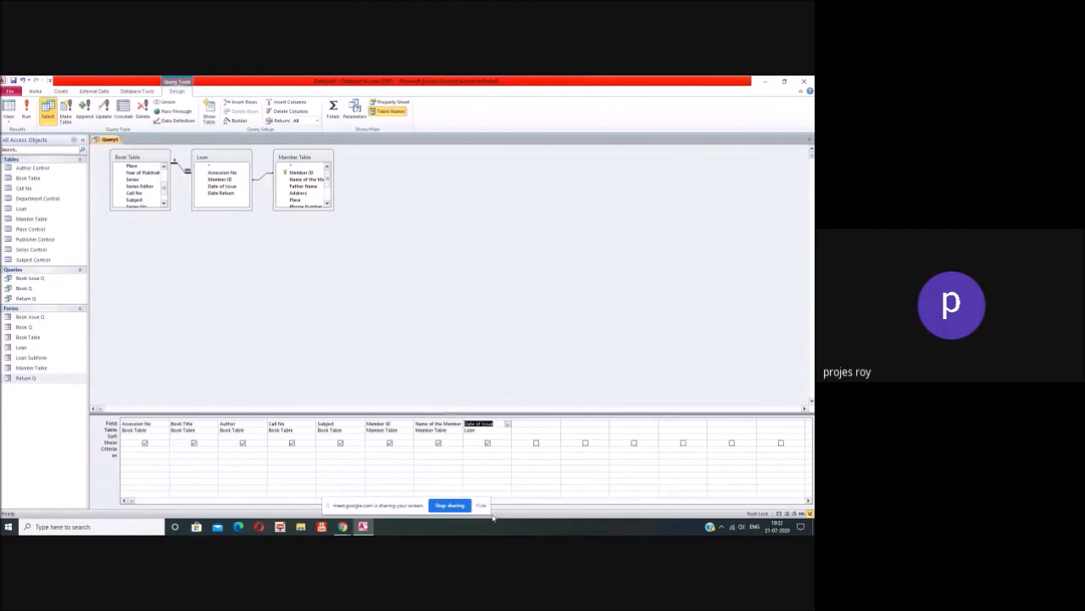
Step: Enter the expression =date() in the or row of the Date of Issue column
{"action": "left_click", "coordinate": [491, 454]}
{"action": "key", "text": "BackSpace"}
{"action": "key", "text": "BackSpace"}
{"action": "key", "text": "BackSpace"}
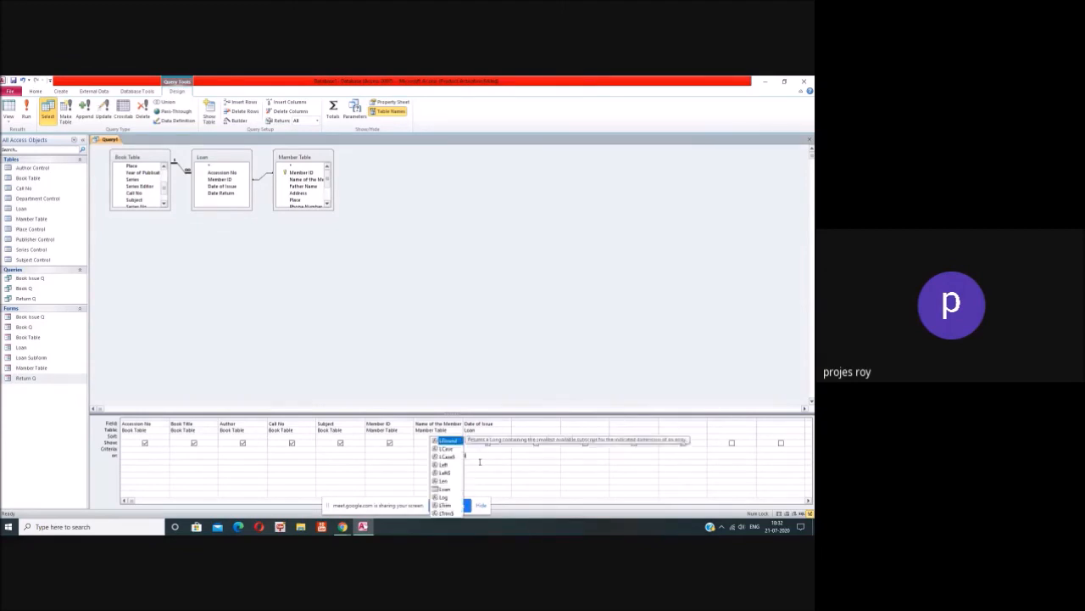
{"action": "type", "text": "=date"}
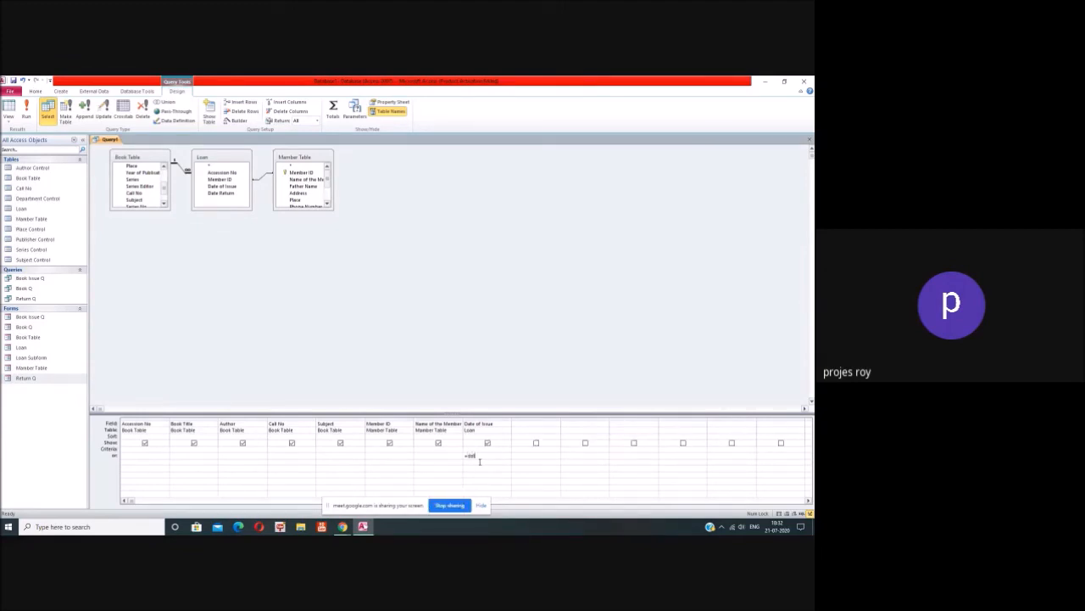
{"action": "type", "text": "()"}
Step: Move the date expression from the or row up to the Criteria row of the Date of Issue column
{"action": "left_click", "coordinate": [471, 471]}
{"action": "left_click_drag", "start_coordinate": [483, 455], "coordinate": [463, 455]}
{"action": "right_click", "coordinate": [472, 455]}
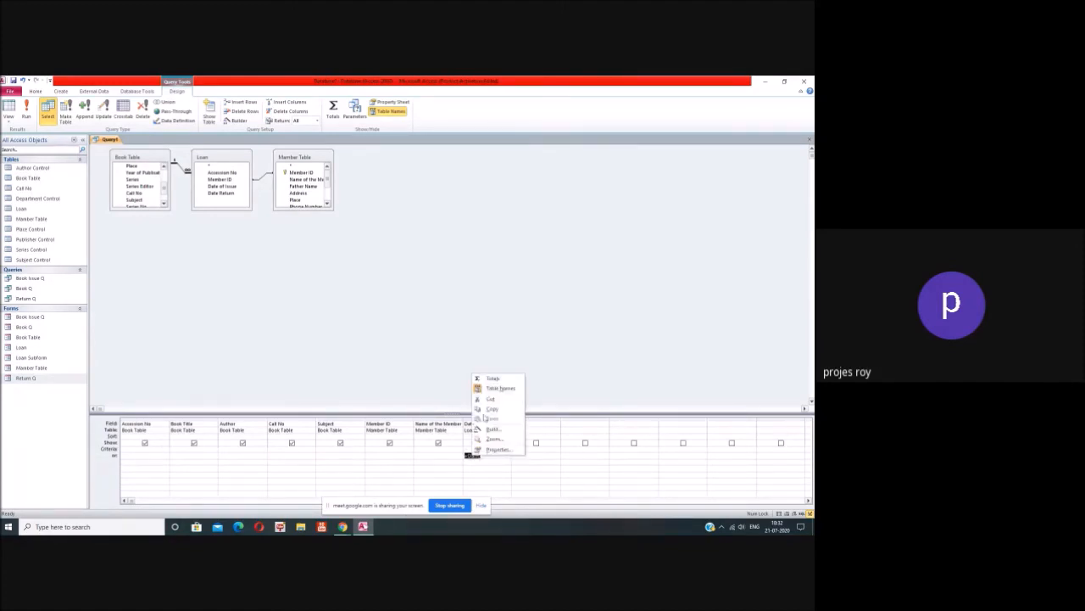
{"action": "left_click", "coordinate": [492, 403]}
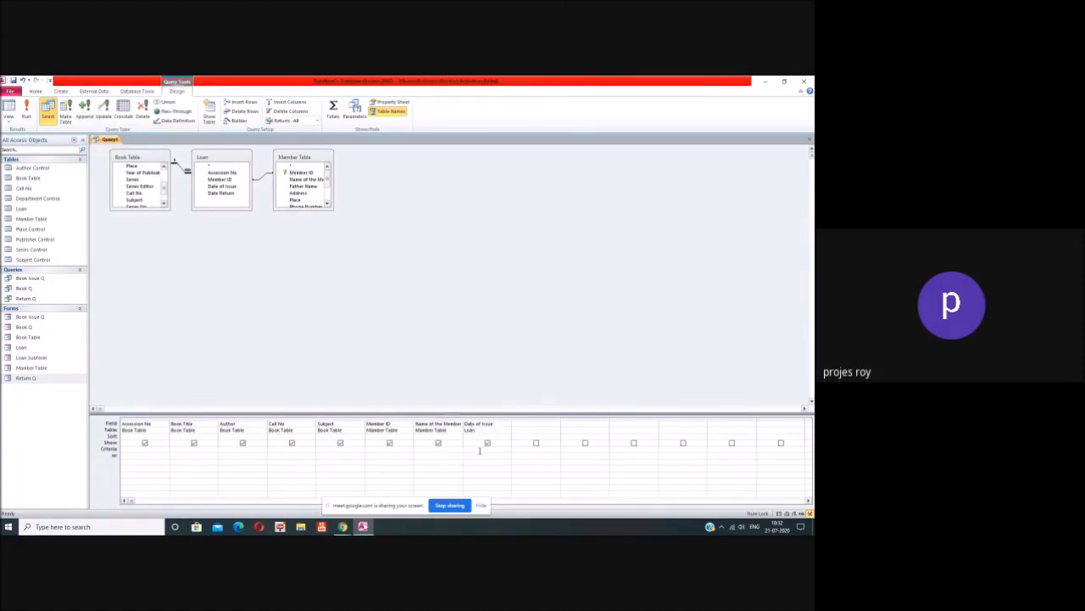
{"action": "key", "text": "ctrl+v"}
Step: Close the new query and save it under the name Issue Satat
{"action": "left_click", "coordinate": [810, 140]}
{"action": "left_click", "coordinate": [373, 322]}
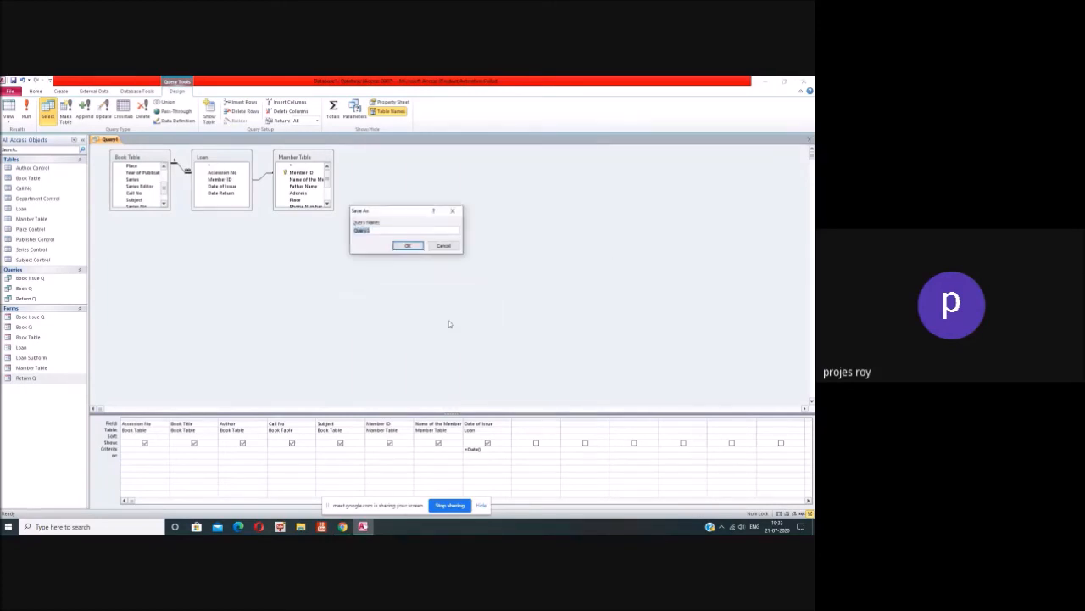
{"action": "type", "text": "Bi"}
{"action": "type", "text": "sue Sebat"}
{"action": "left_click", "coordinate": [408, 245]}
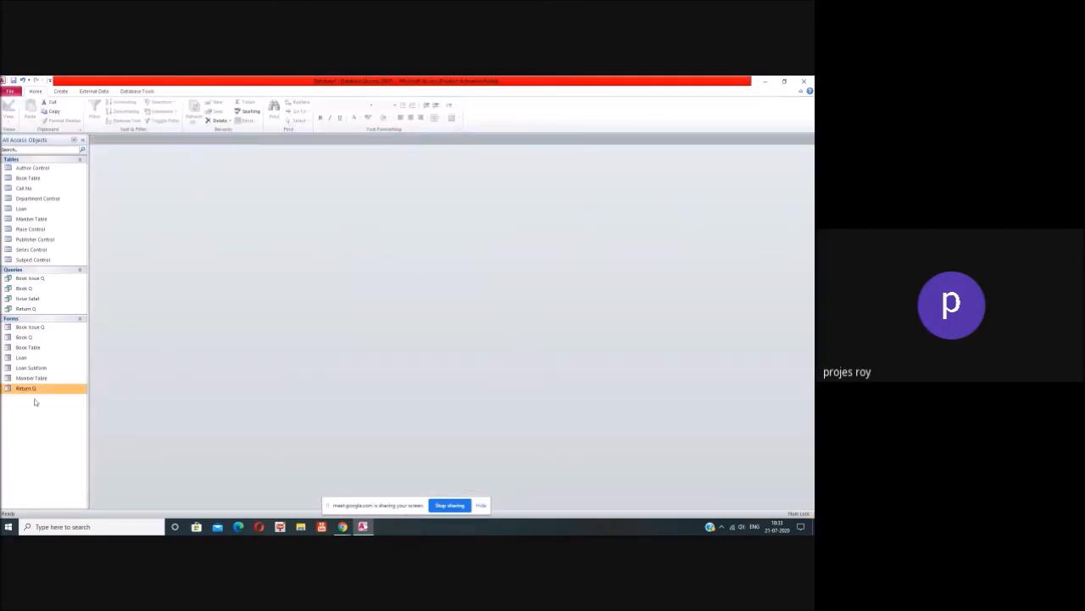
Step: Open the Issue Satat query to check the books issued on the current date, and close it
{"action": "double_click", "coordinate": [26, 299]}
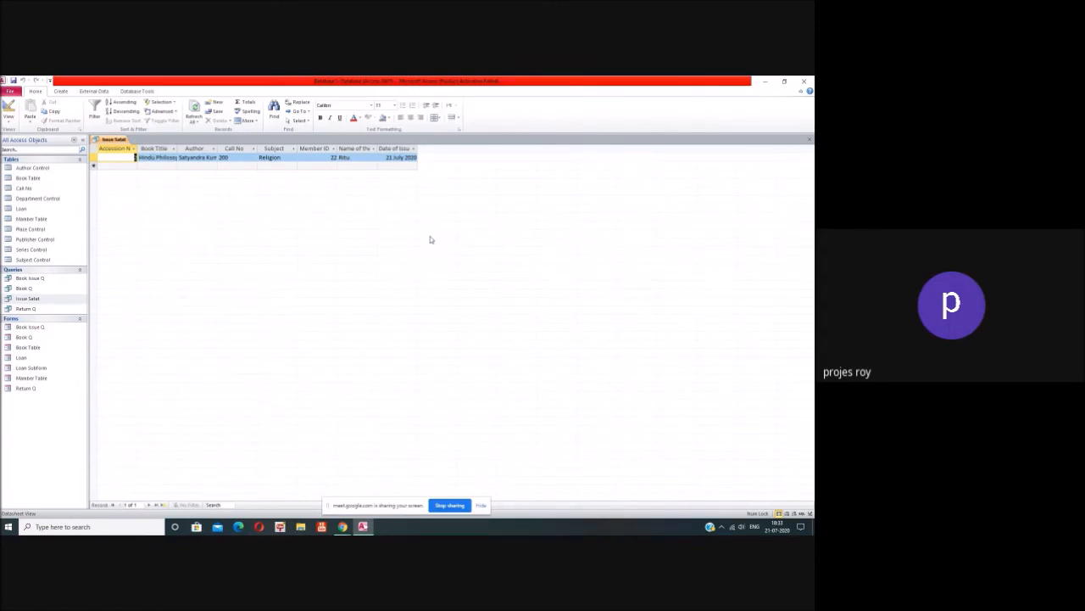
{"action": "left_click", "coordinate": [809, 140]}
{"action": "left_click", "coordinate": [809, 141]}
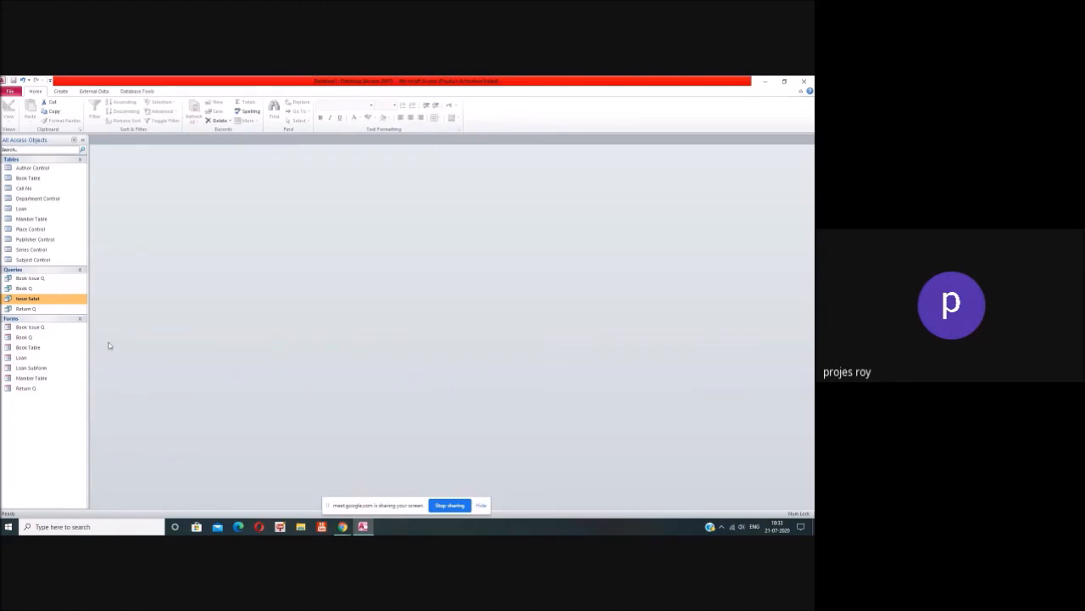
Step: Open the Loan form and switch it to Design View
{"action": "left_click", "coordinate": [45, 358]}
{"action": "double_click", "coordinate": [45, 359]}
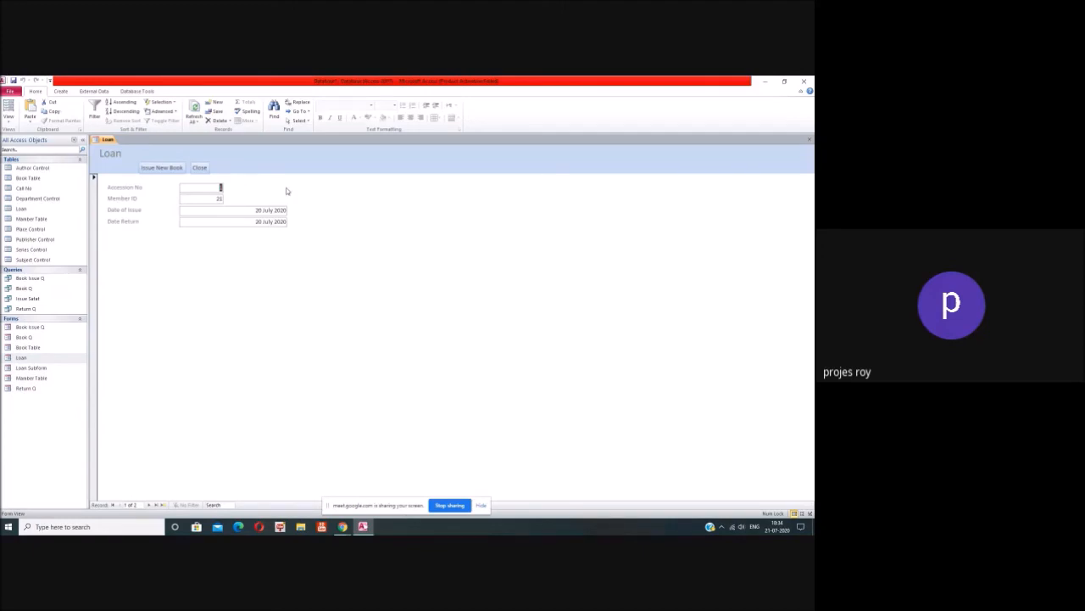
{"action": "right_click", "coordinate": [331, 263]}
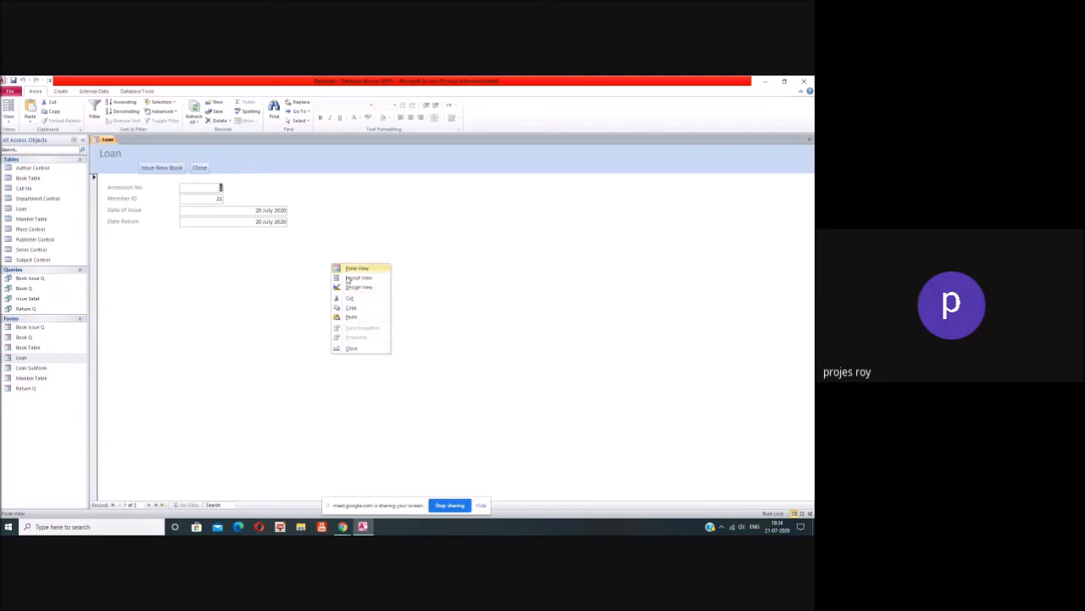
{"action": "left_click", "coordinate": [363, 286]}
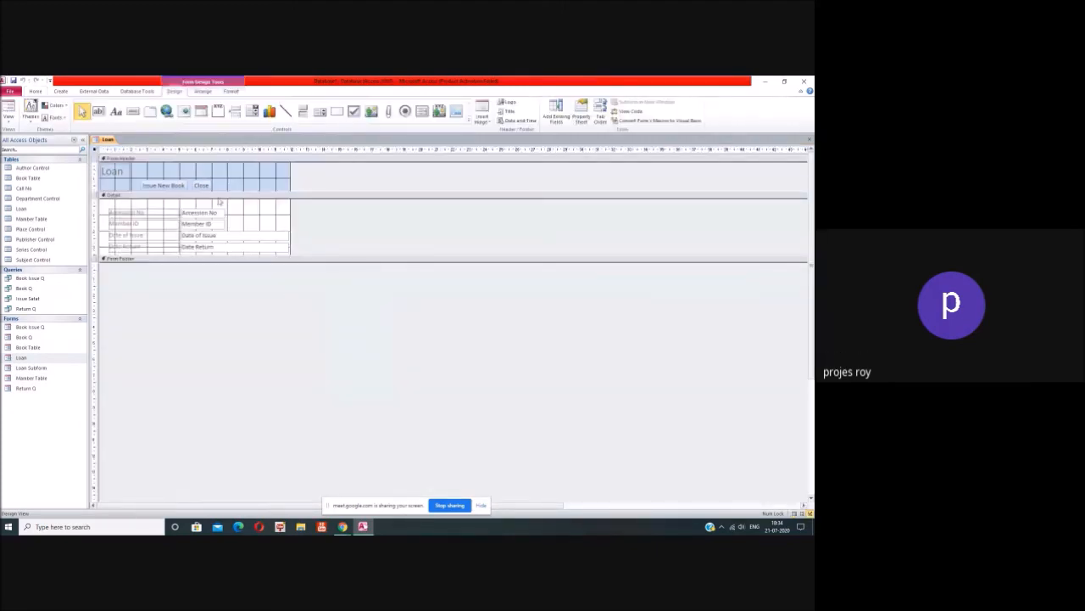
Step: Draw a list box in the Detail section of the Loan form beside the Accession No field
{"action": "left_click", "coordinate": [133, 112]}
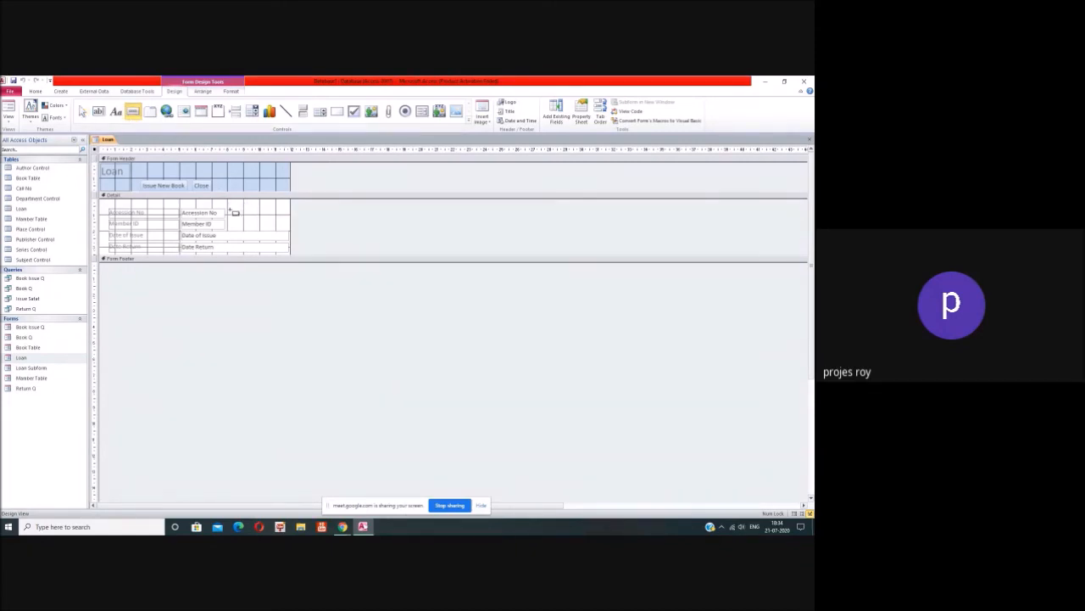
{"action": "left_click", "coordinate": [136, 112]}
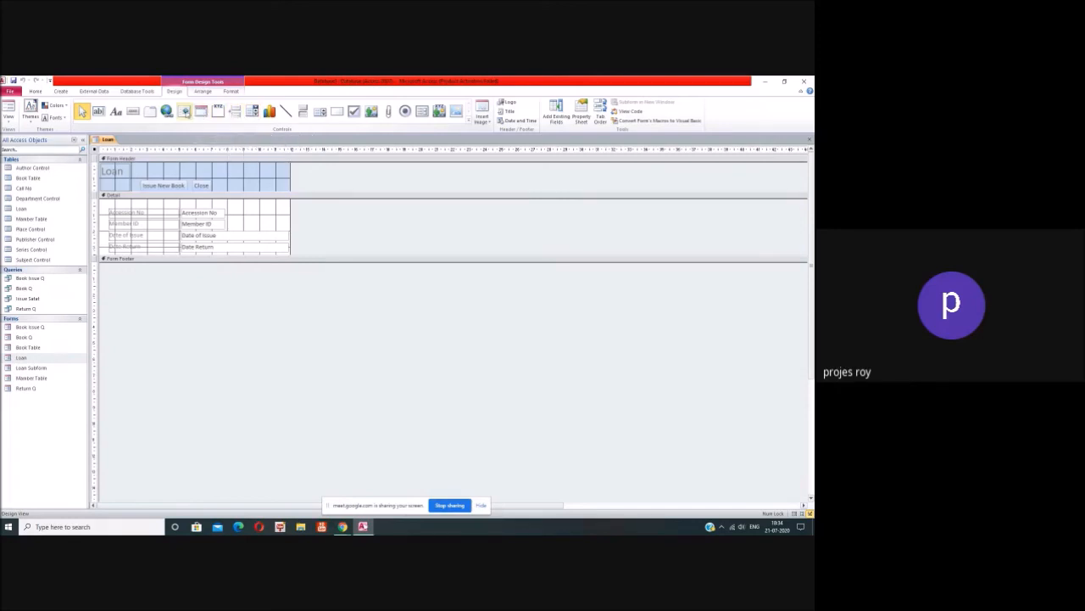
{"action": "left_click", "coordinate": [319, 113]}
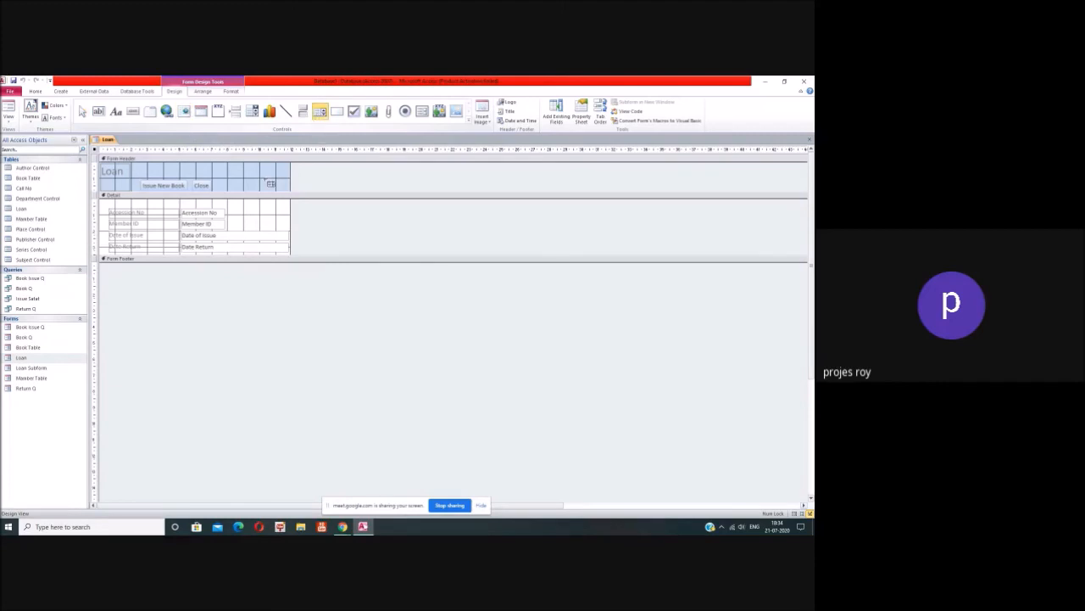
{"action": "left_click_drag", "start_coordinate": [230, 208], "coordinate": [291, 220]}
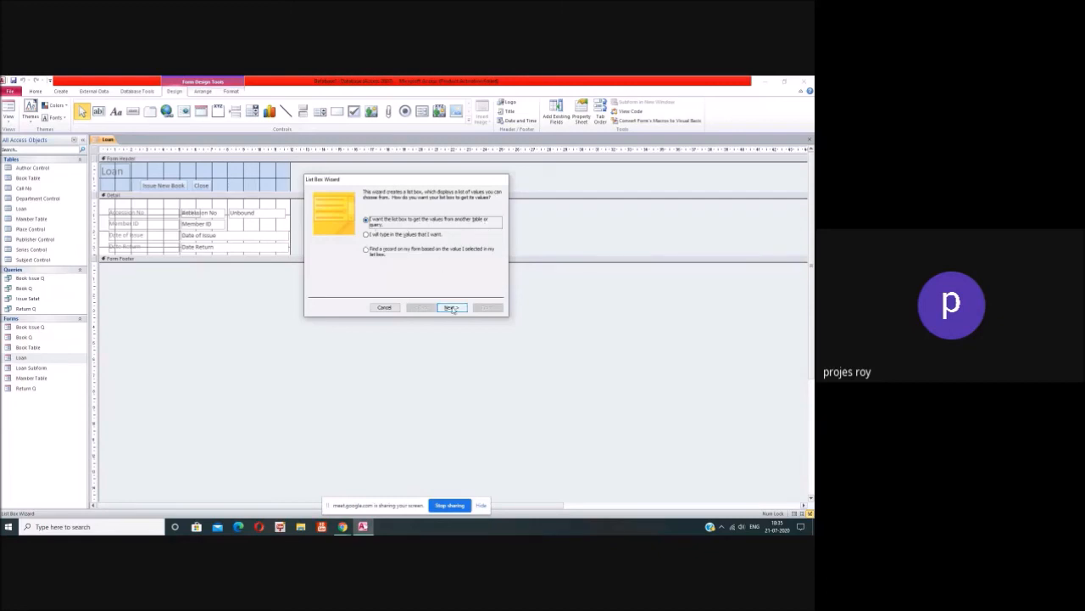
Step: Try the list box with typed-in values, store its value in the Accession No field, and return to the value source choice
{"action": "left_click", "coordinate": [367, 235]}
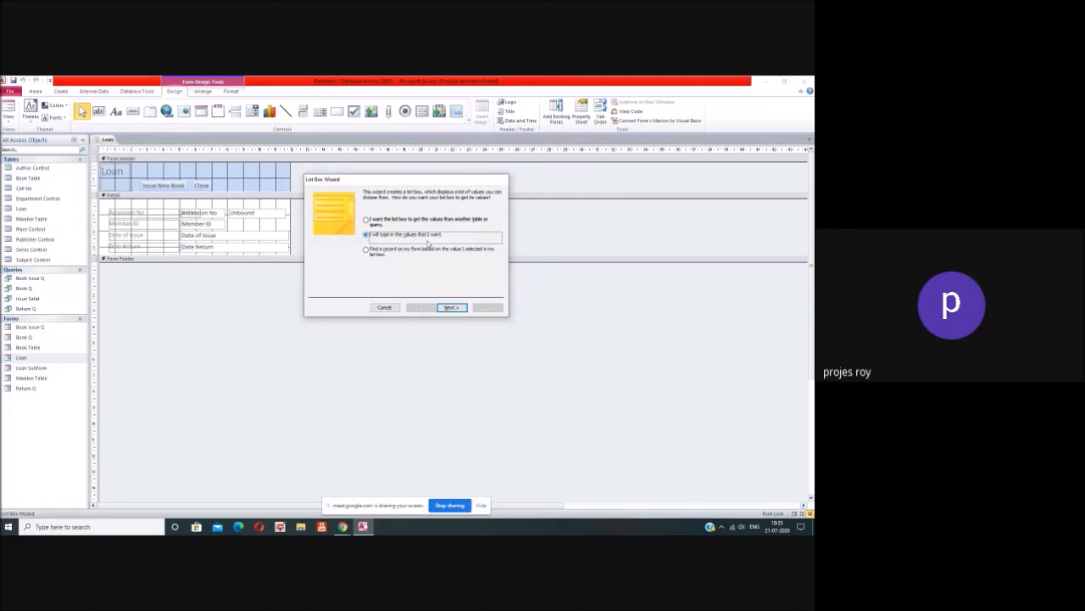
{"action": "left_click", "coordinate": [452, 307]}
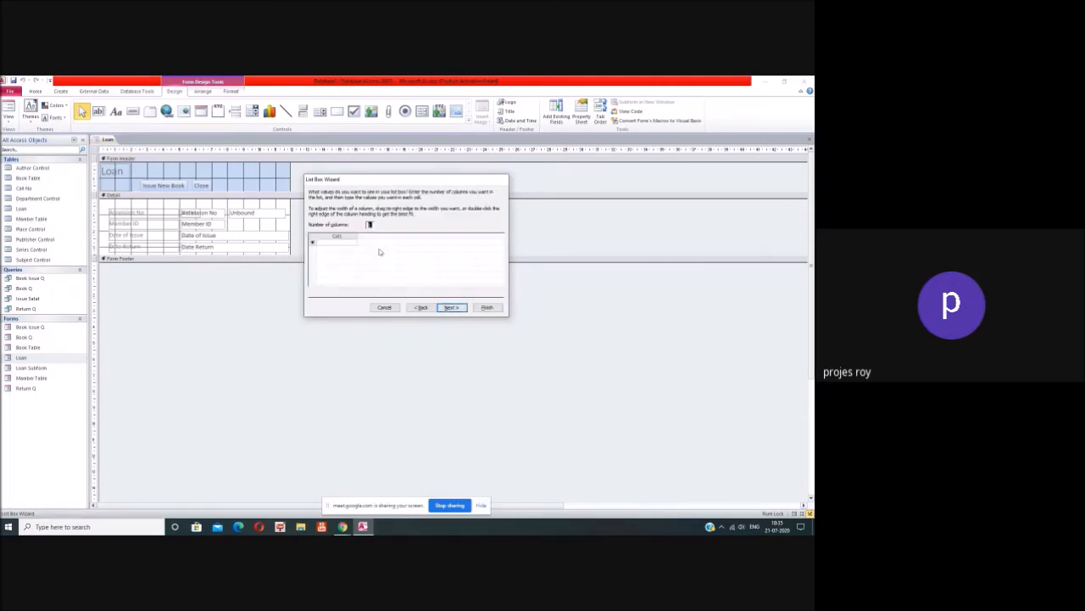
{"action": "left_click", "coordinate": [451, 307]}
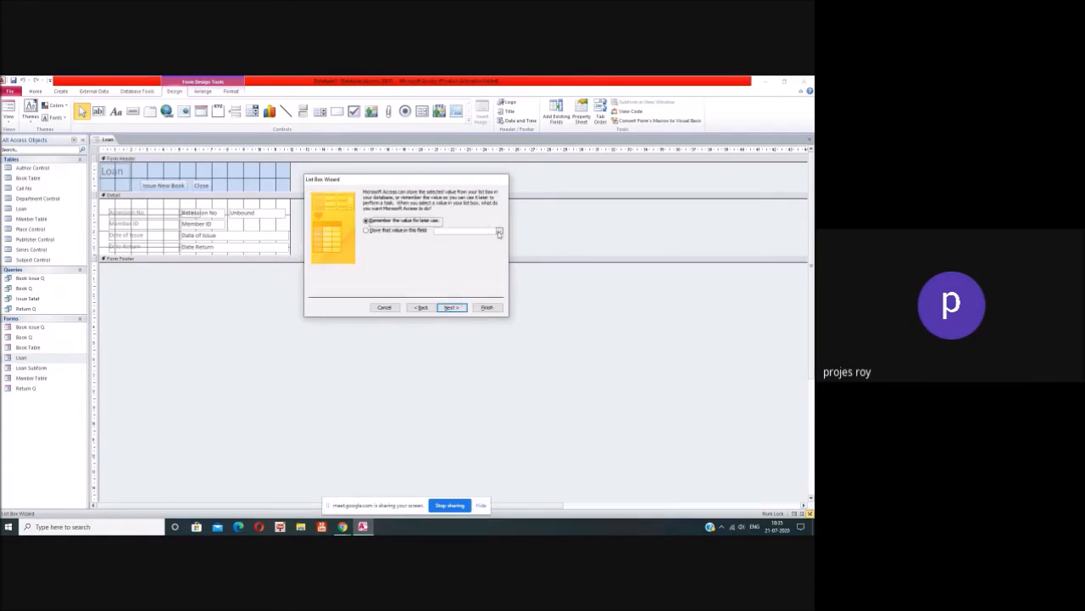
{"action": "left_click", "coordinate": [499, 232]}
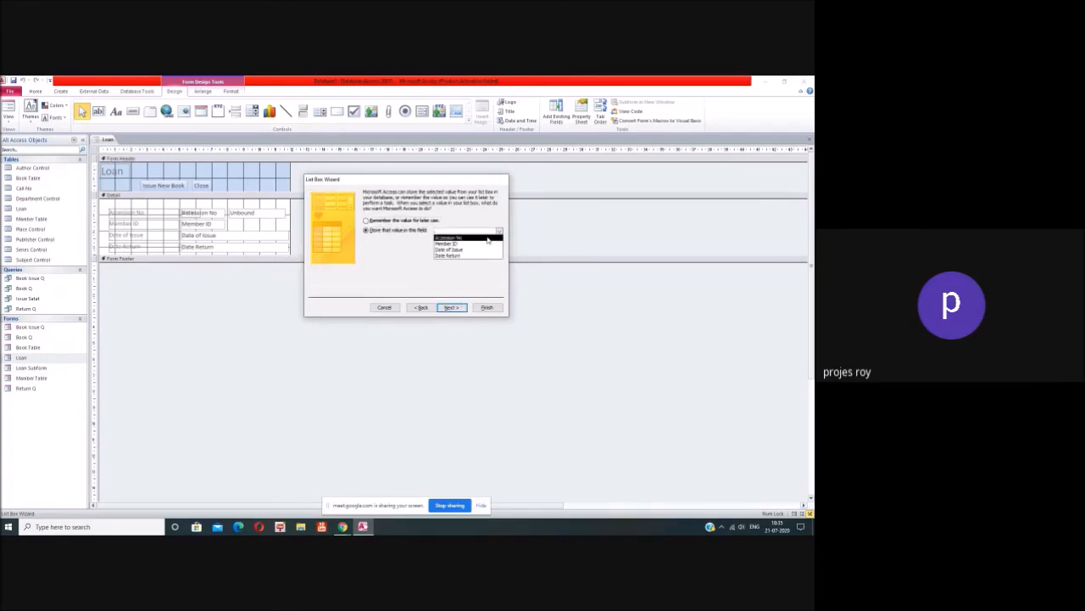
{"action": "left_click", "coordinate": [488, 238]}
{"action": "left_click", "coordinate": [452, 307]}
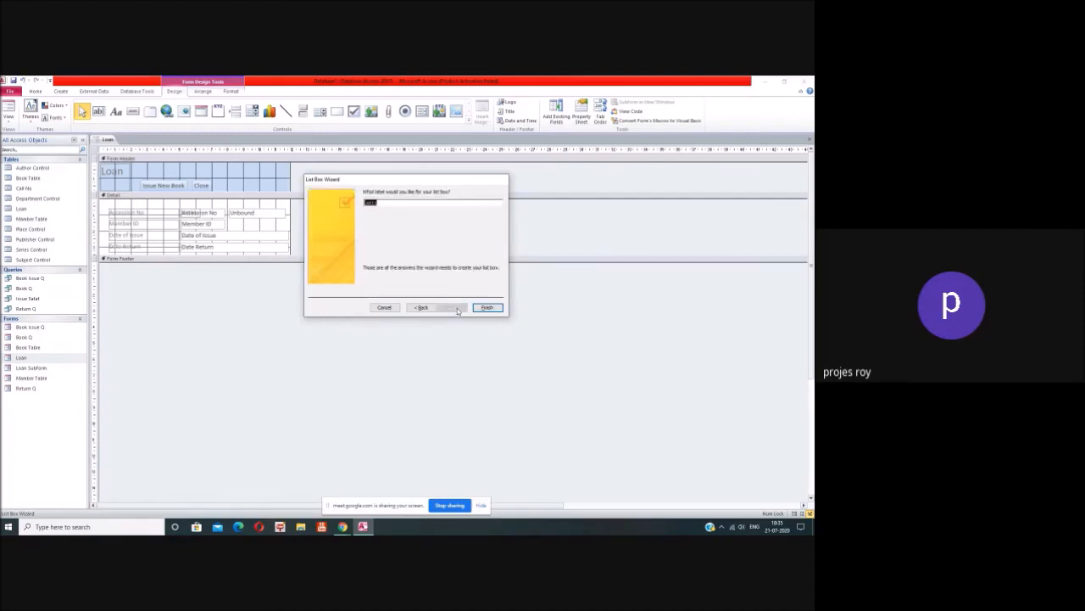
{"action": "left_click", "coordinate": [421, 307]}
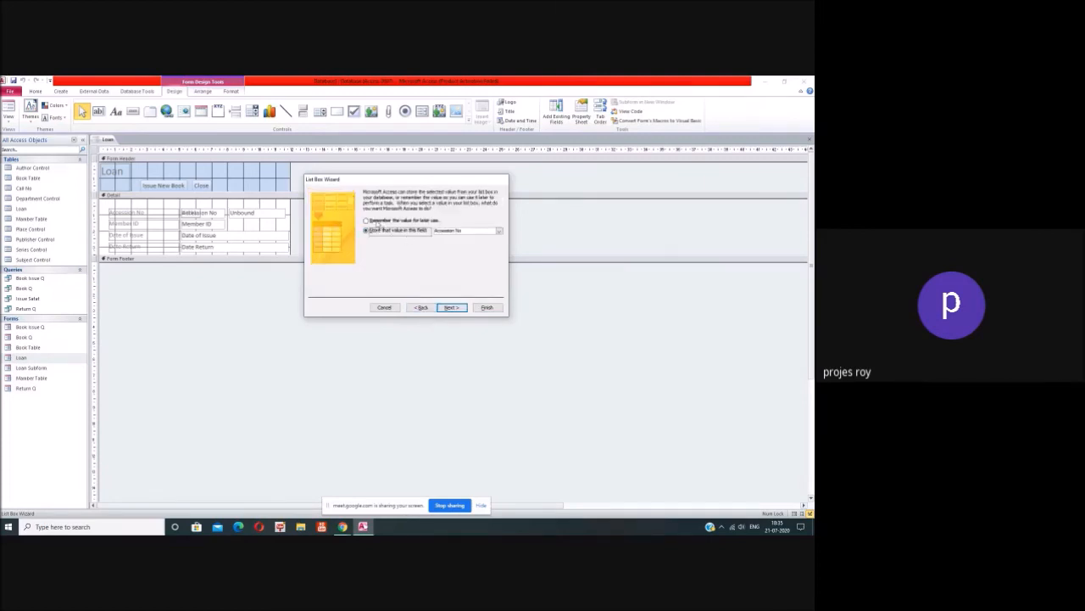
{"action": "left_click", "coordinate": [422, 307]}
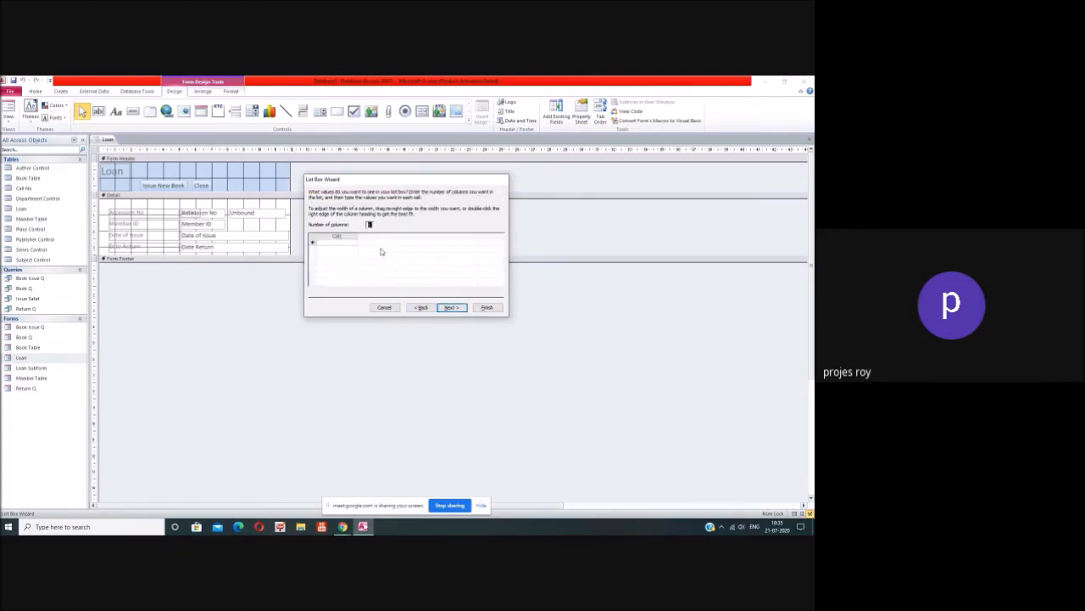
{"action": "left_click", "coordinate": [352, 241]}
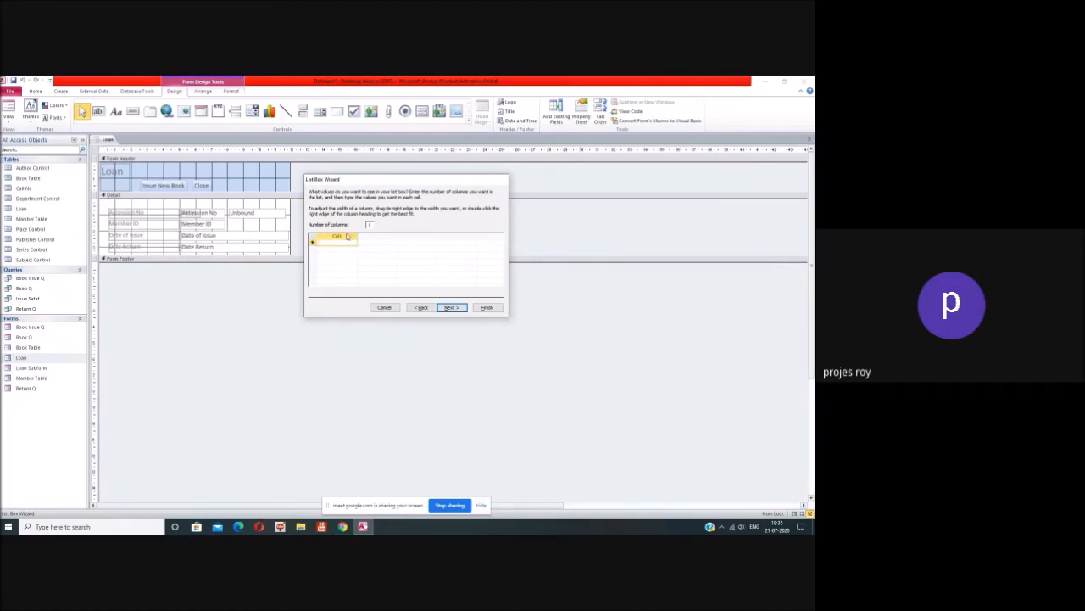
{"action": "left_click", "coordinate": [421, 307]}
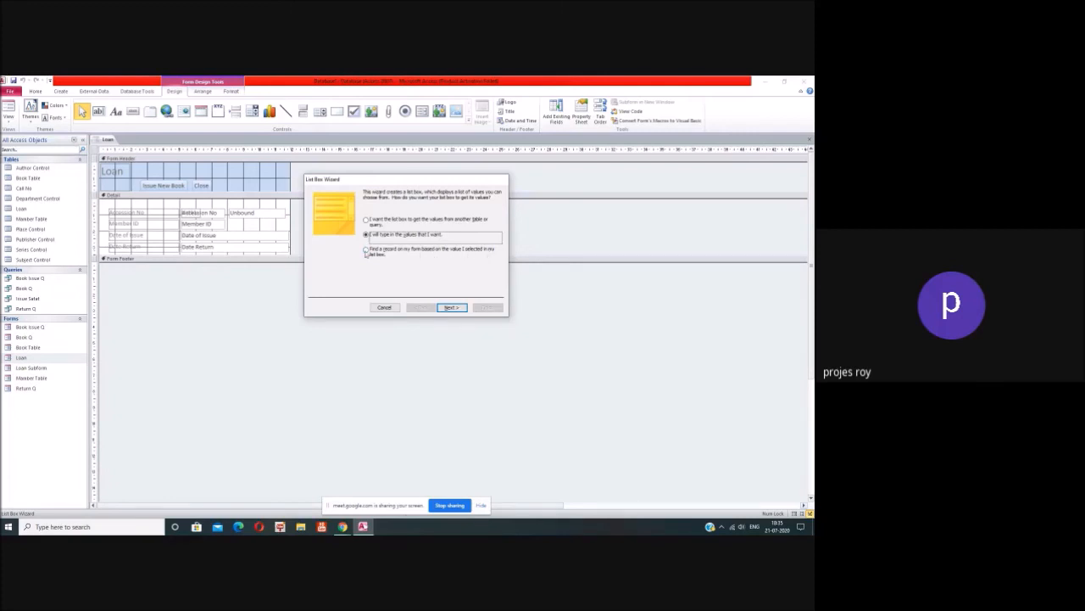
Step: Try the list box option that finds a form record by the selected value, using the Accession No field
{"action": "left_click", "coordinate": [366, 249]}
{"action": "left_click", "coordinate": [449, 307]}
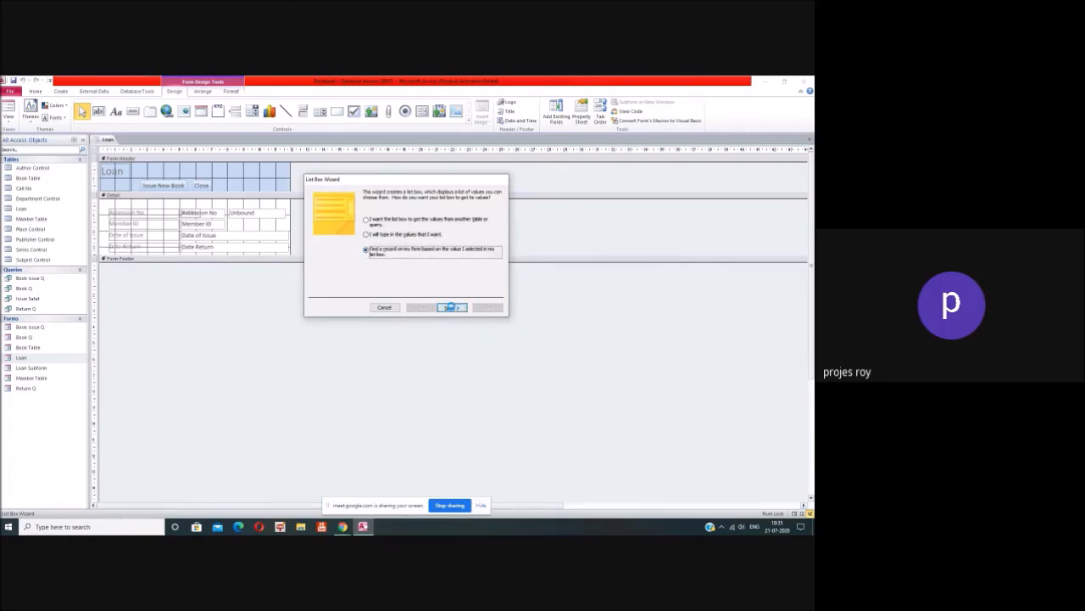
{"action": "left_click", "coordinate": [391, 253]}
{"action": "left_click", "coordinate": [451, 307]}
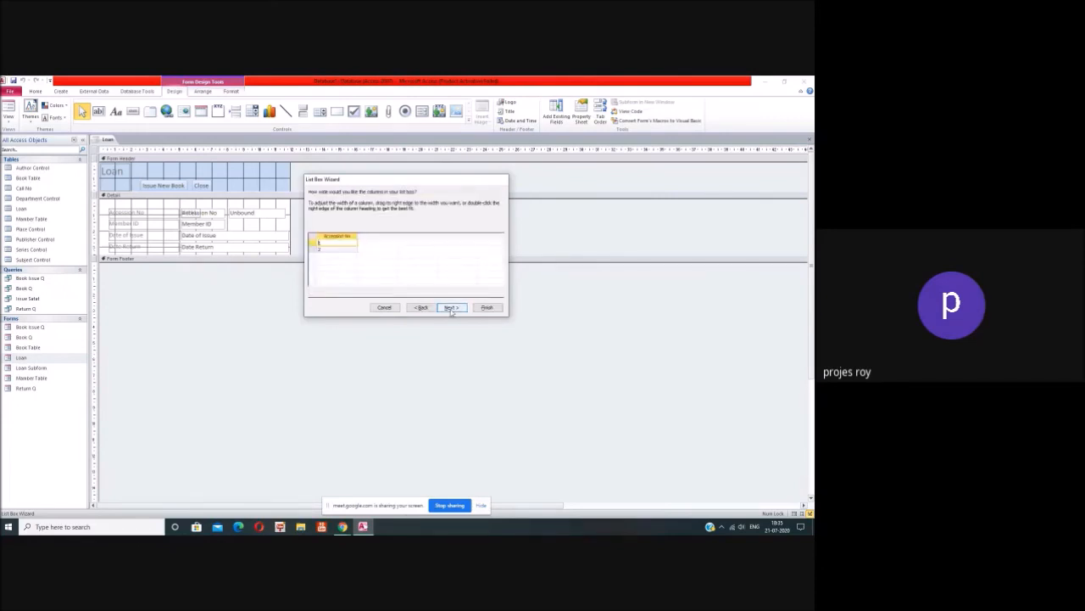
{"action": "left_click", "coordinate": [451, 307]}
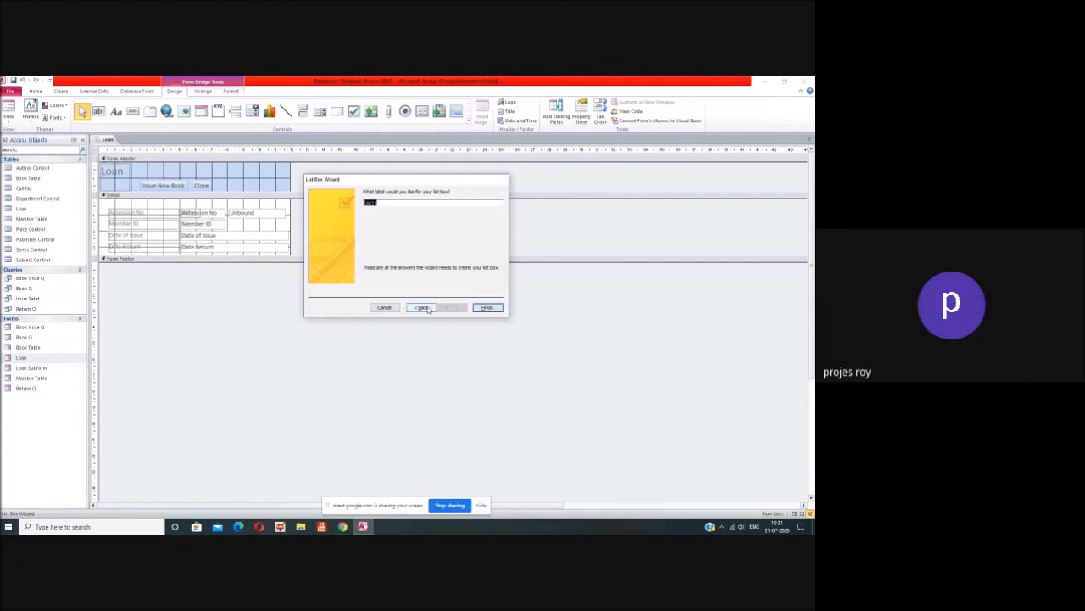
{"action": "left_click", "coordinate": [422, 307]}
{"action": "left_click", "coordinate": [421, 307]}
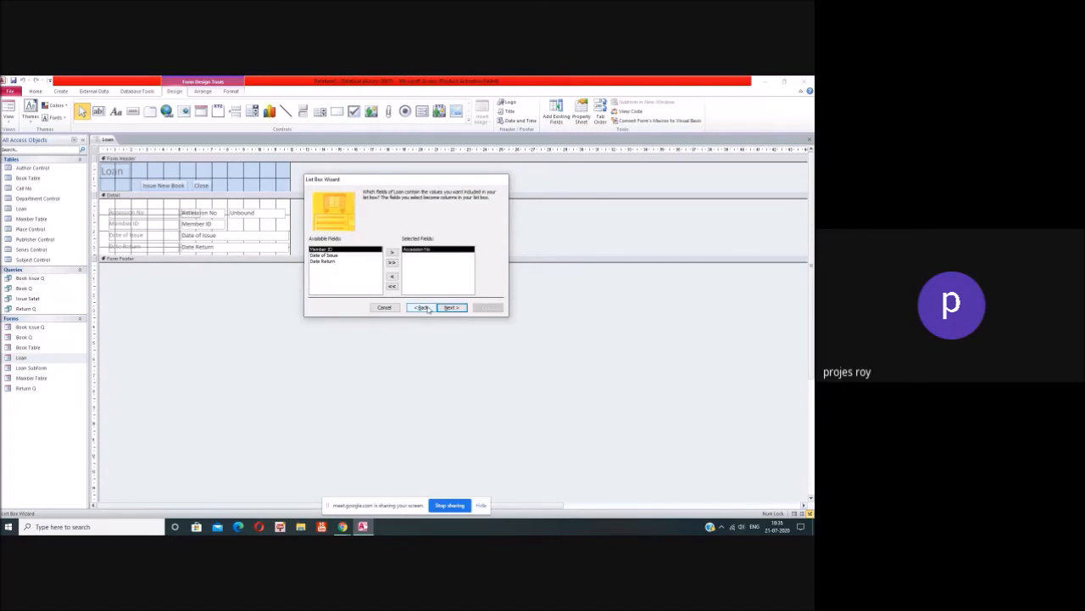
{"action": "left_click", "coordinate": [426, 308]}
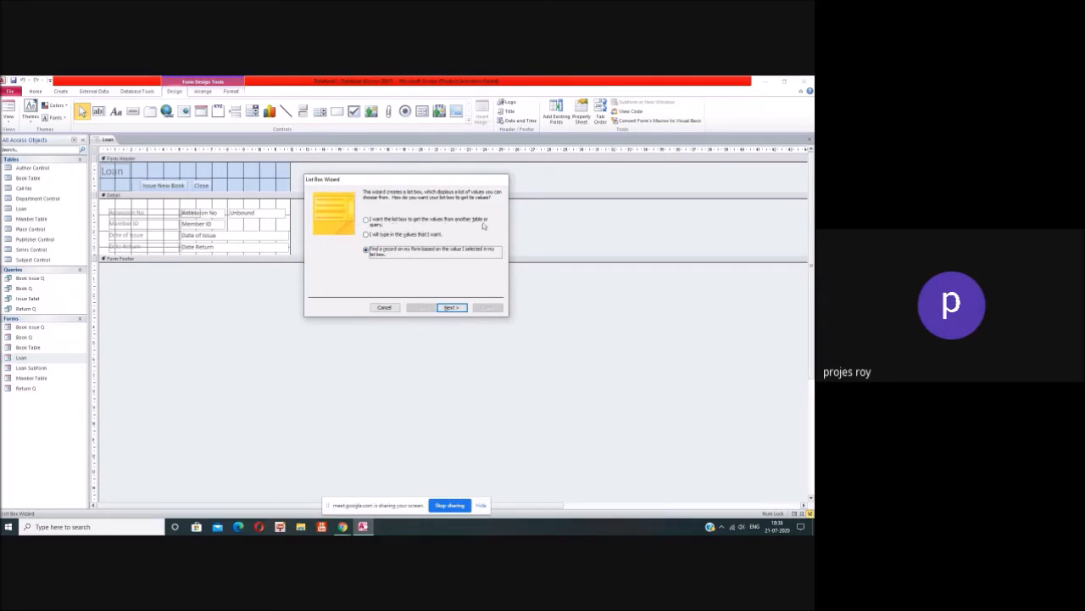
Step: Have the list box get its values from Book Table and include the Book Title field
{"action": "left_click", "coordinate": [366, 220]}
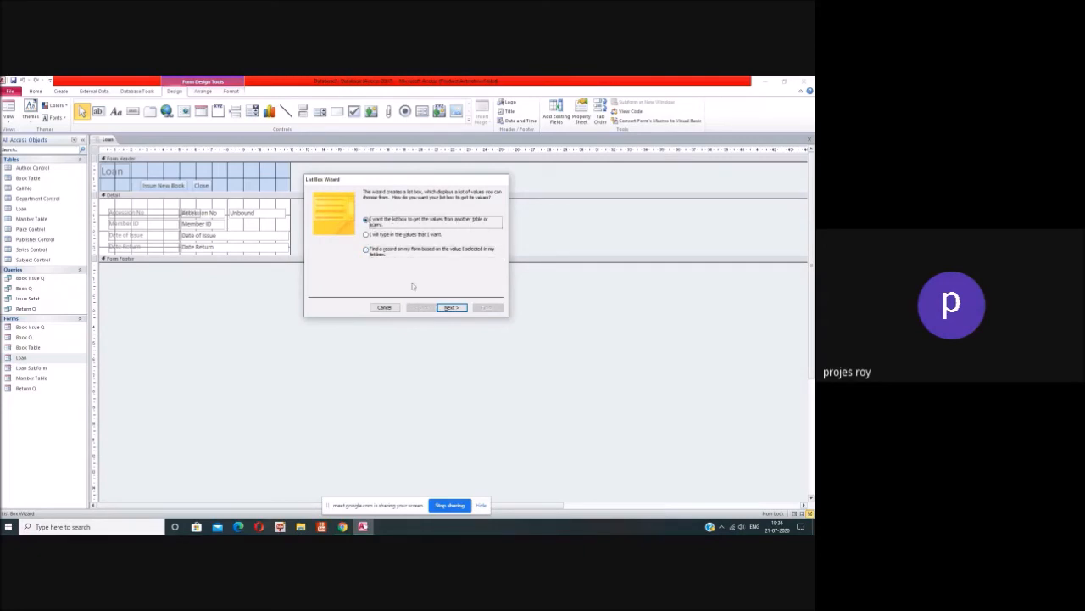
{"action": "left_click", "coordinate": [449, 307]}
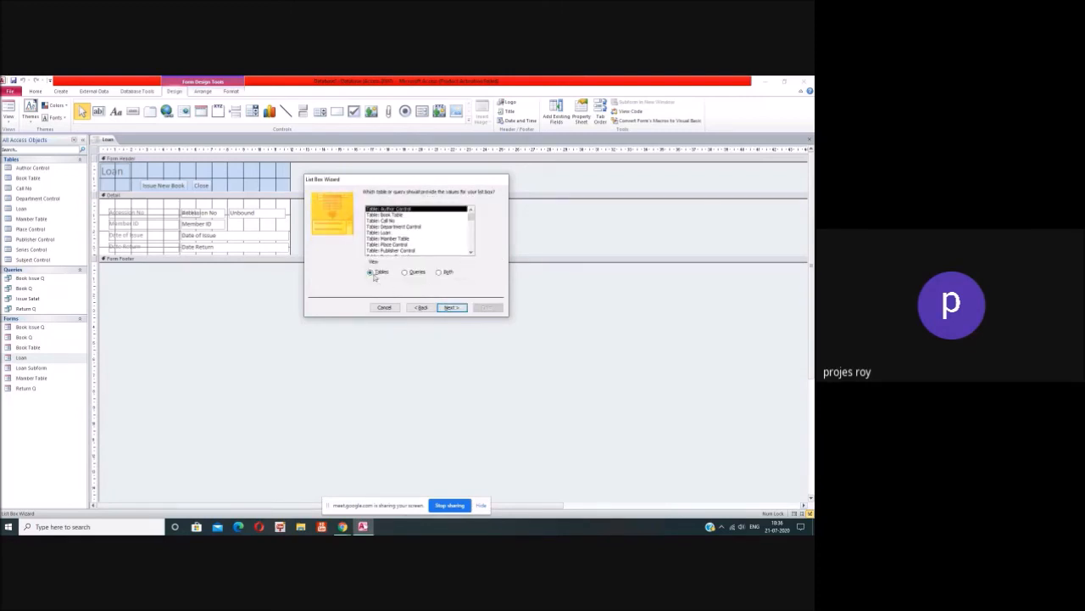
{"action": "left_click", "coordinate": [401, 215]}
{"action": "left_click", "coordinate": [451, 307]}
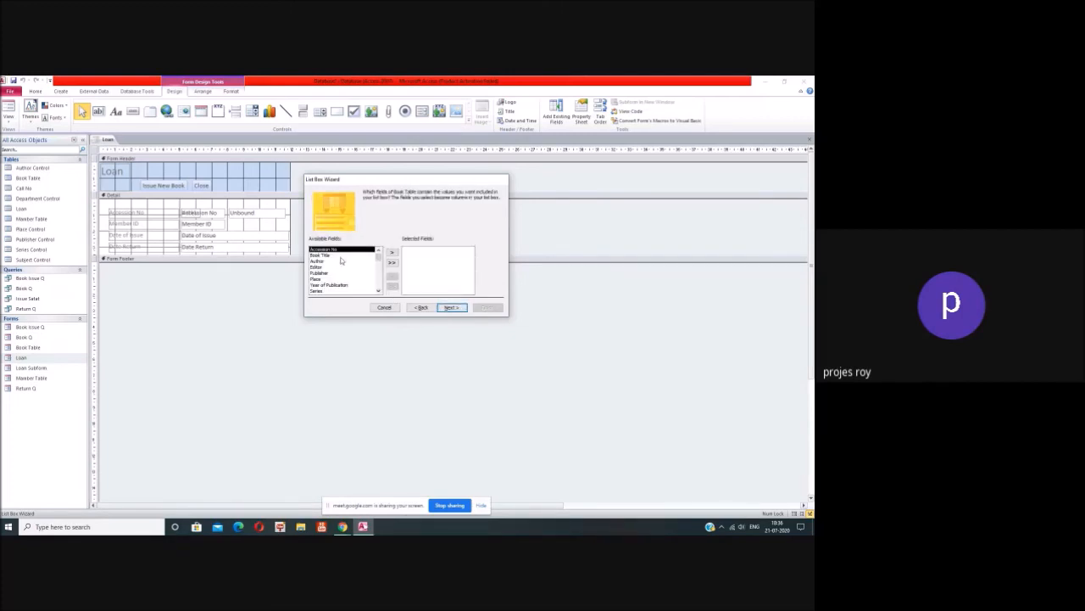
{"action": "left_click", "coordinate": [336, 255]}
{"action": "left_click", "coordinate": [391, 252]}
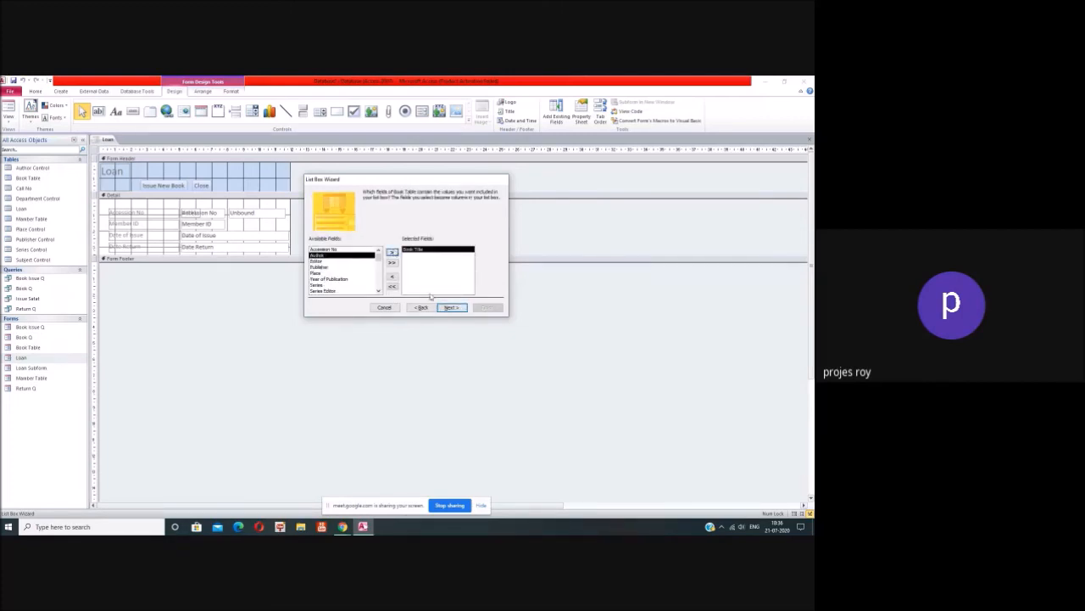
Step: Sort the list box items by Accession No and then Book Title, both ascending
{"action": "left_click", "coordinate": [448, 308]}
{"action": "left_click", "coordinate": [379, 221]}
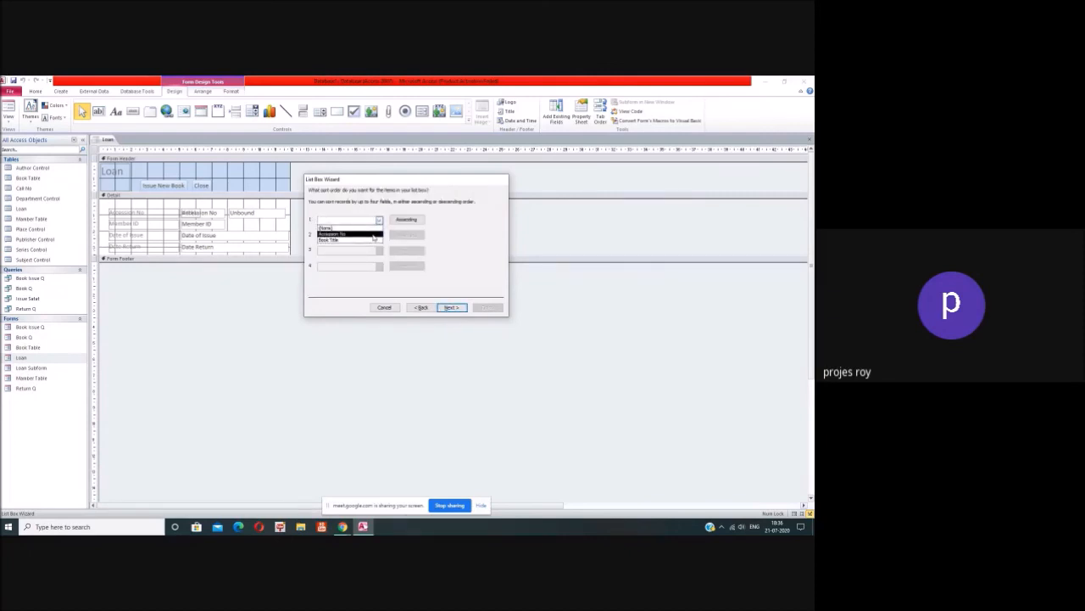
{"action": "left_click", "coordinate": [373, 240]}
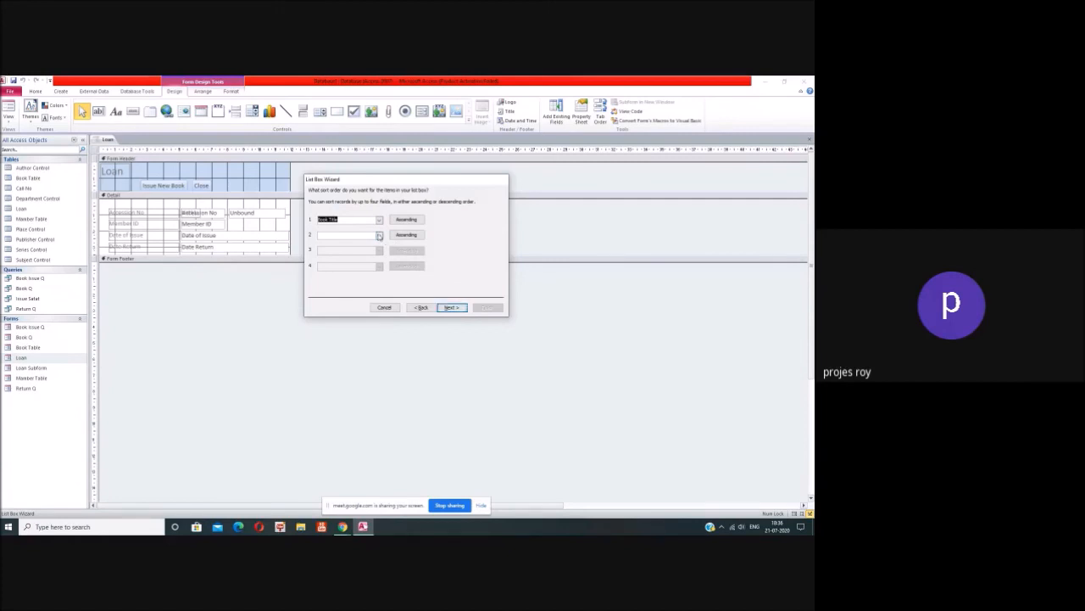
{"action": "left_click", "coordinate": [379, 219]}
{"action": "left_click", "coordinate": [381, 235]}
{"action": "left_click", "coordinate": [379, 235]}
{"action": "left_click", "coordinate": [373, 256]}
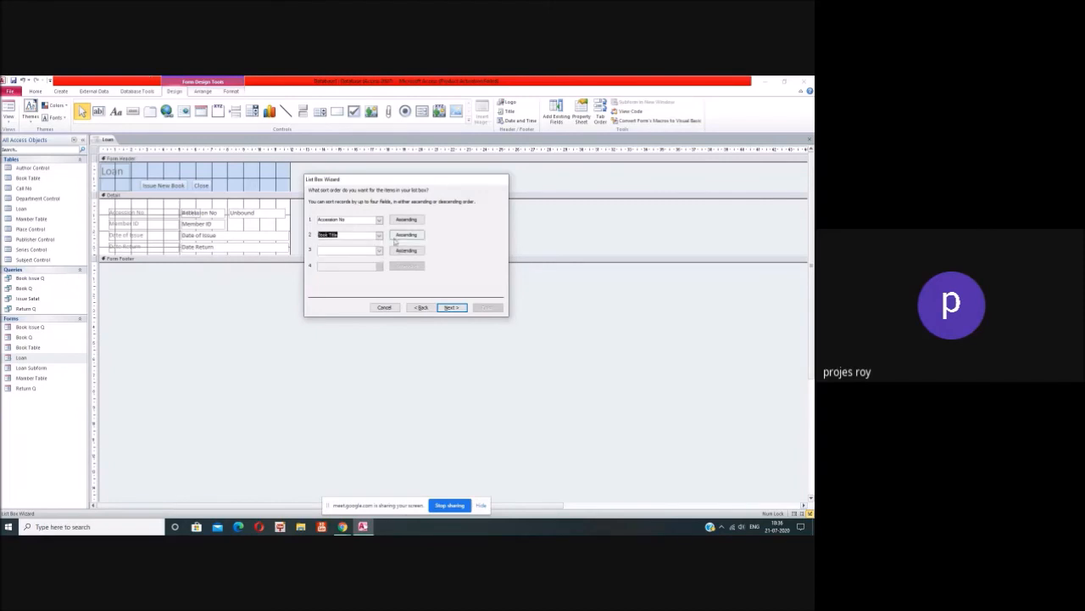
Step: Finish the list box with the key column hidden, its value stored in Accession No, and the default label
{"action": "left_click", "coordinate": [452, 308]}
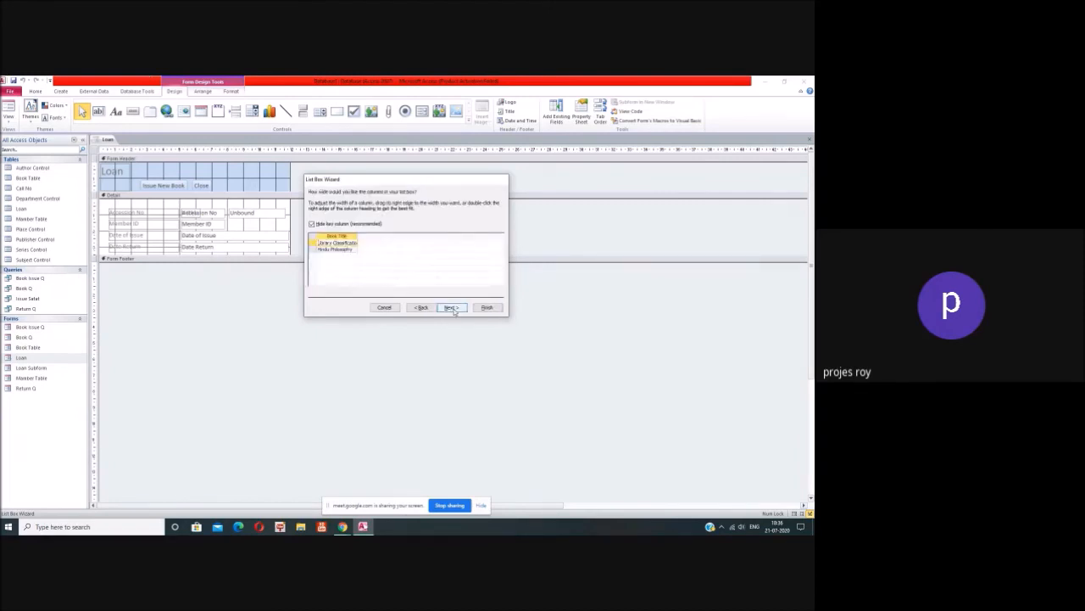
{"action": "left_click", "coordinate": [452, 308]}
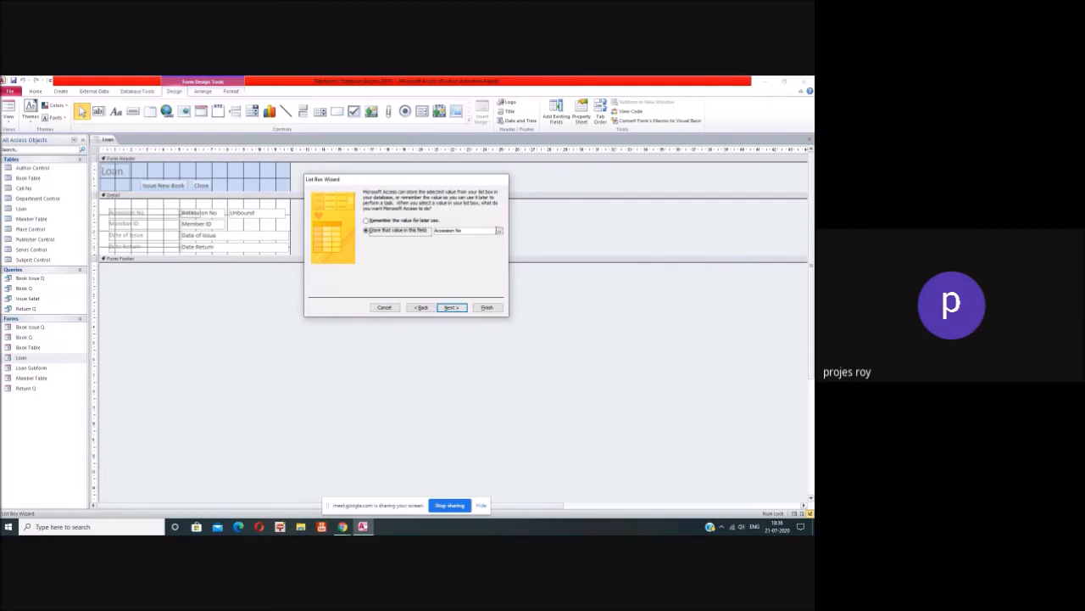
{"action": "left_click", "coordinate": [452, 308]}
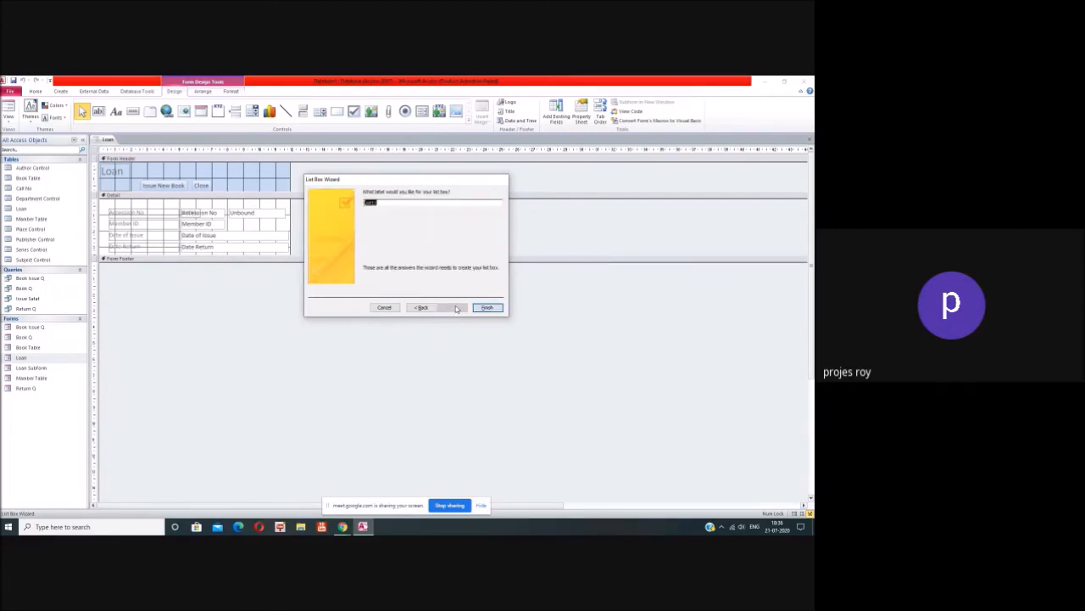
{"action": "left_click", "coordinate": [486, 308]}
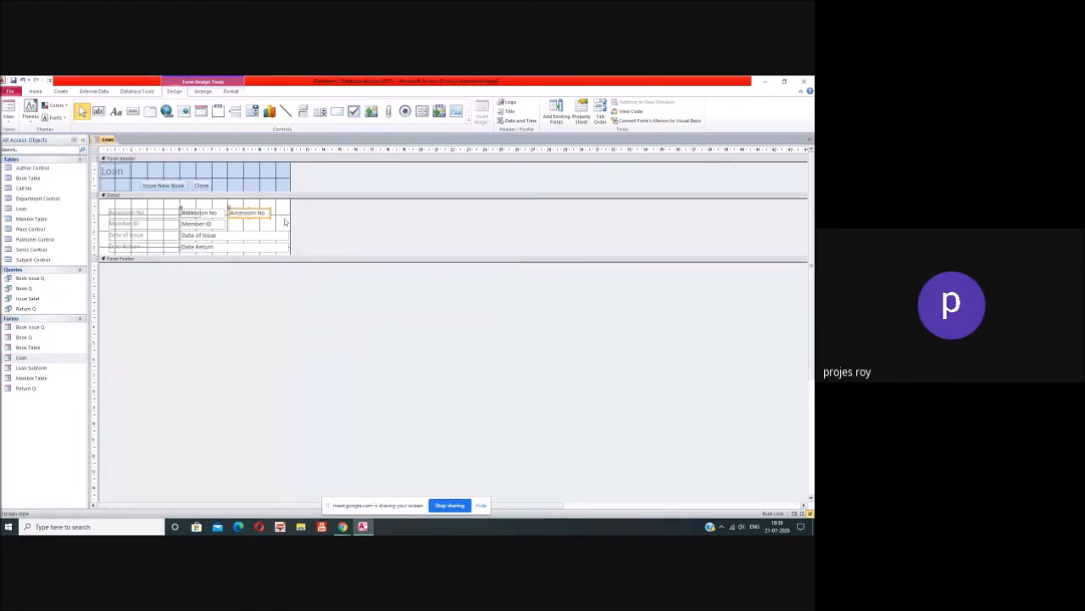